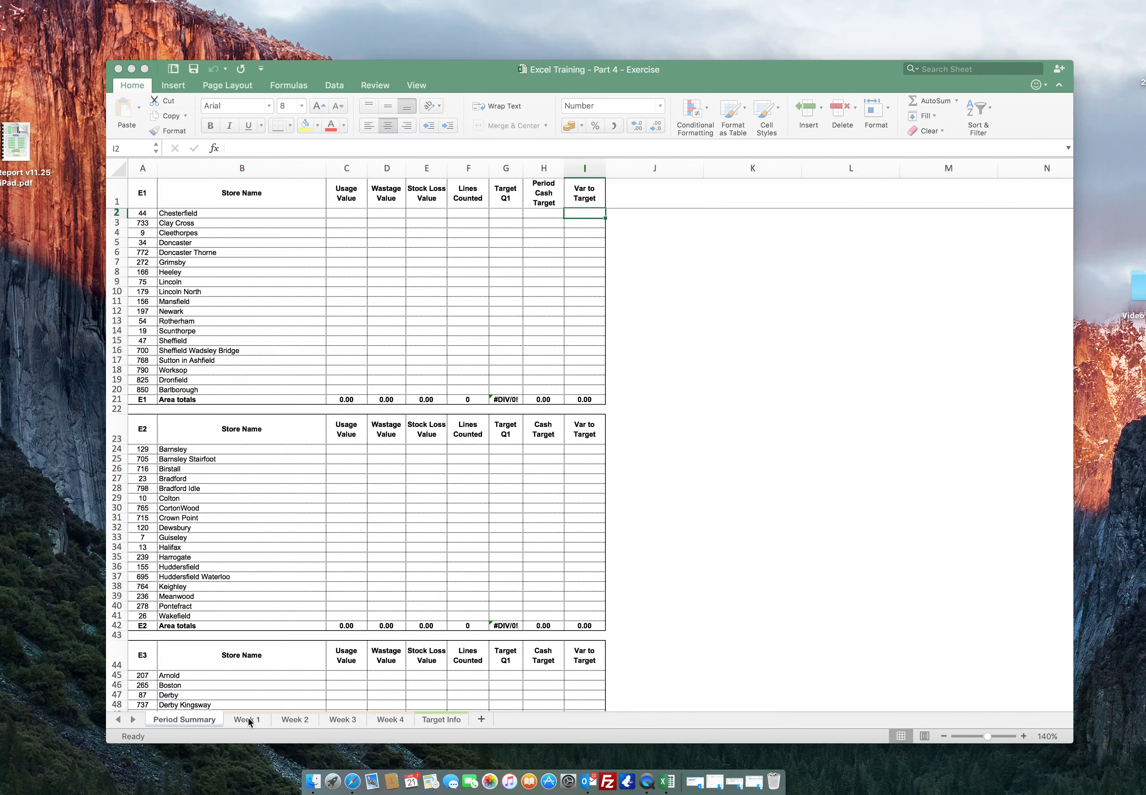
Examine the Week 1 to Week 4 sheets, the Target Info columns and the area blocks on the Period Summary sheet.
click(248, 718)
click(249, 718)
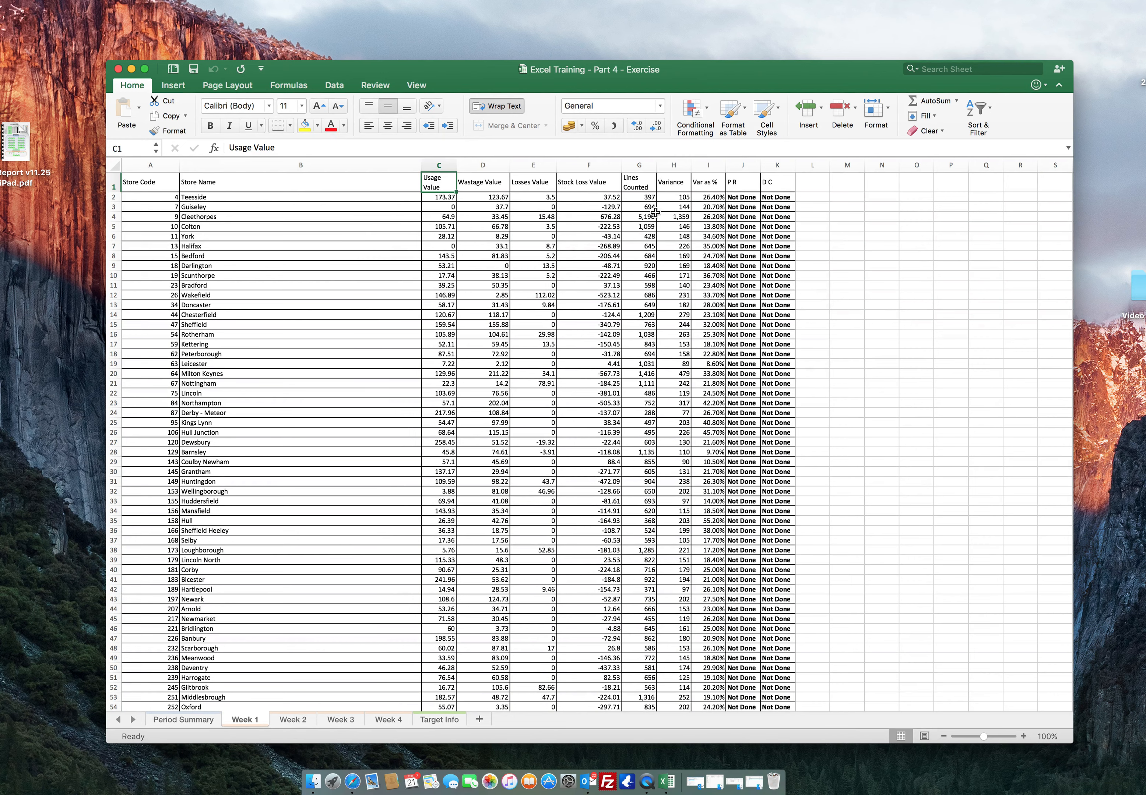
click(282, 720)
click(358, 722)
click(385, 721)
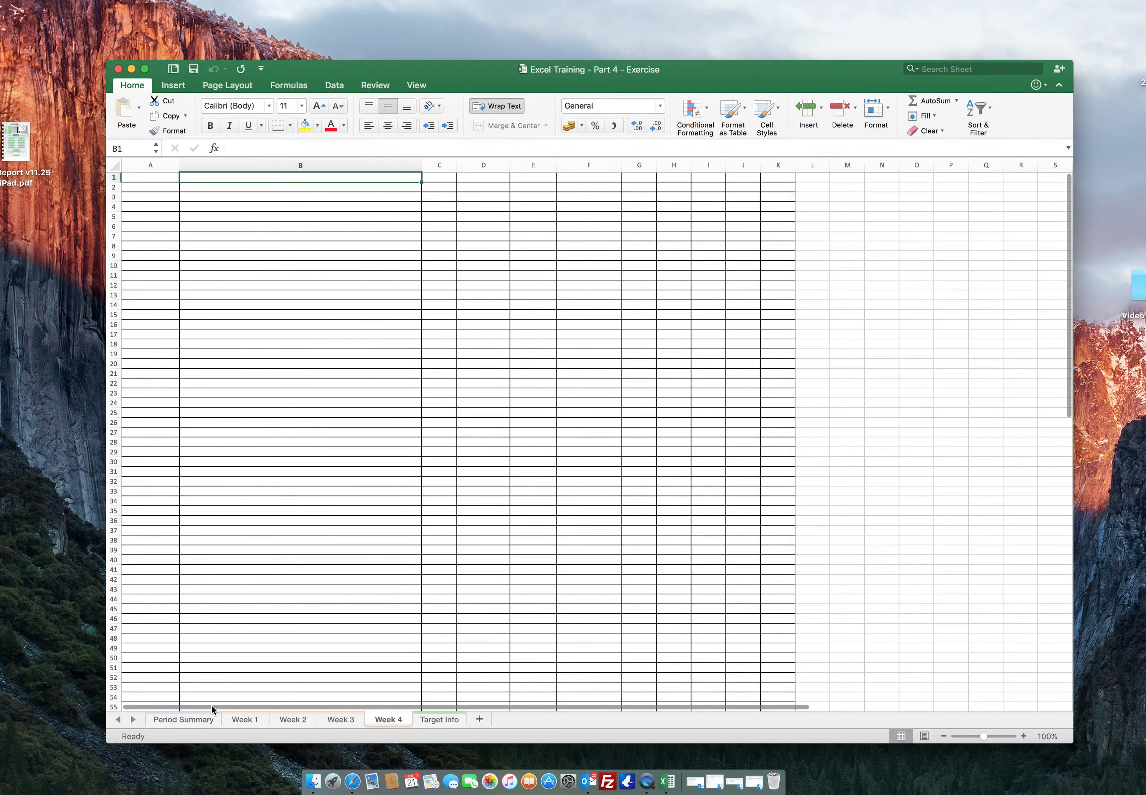
click(194, 720)
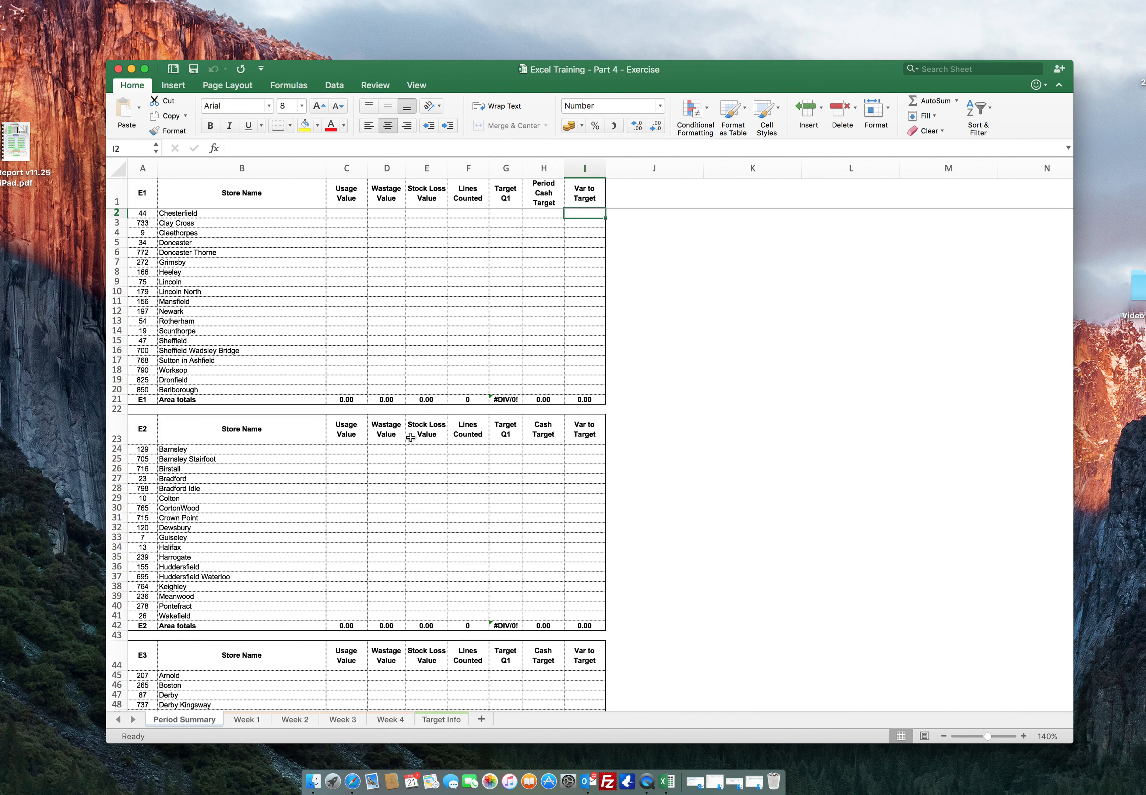
click(441, 720)
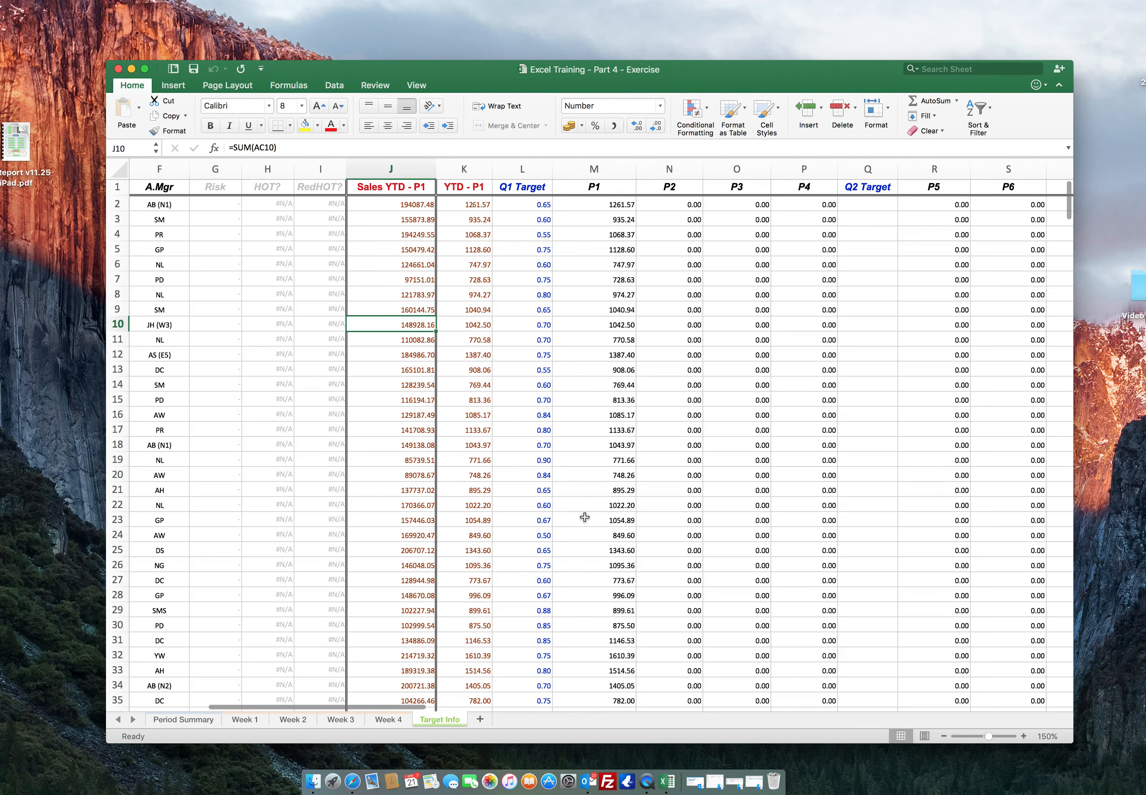
scroll(584, 517, right, 5)
scroll(585, 518, left, 10)
scroll(584, 517, right, 2)
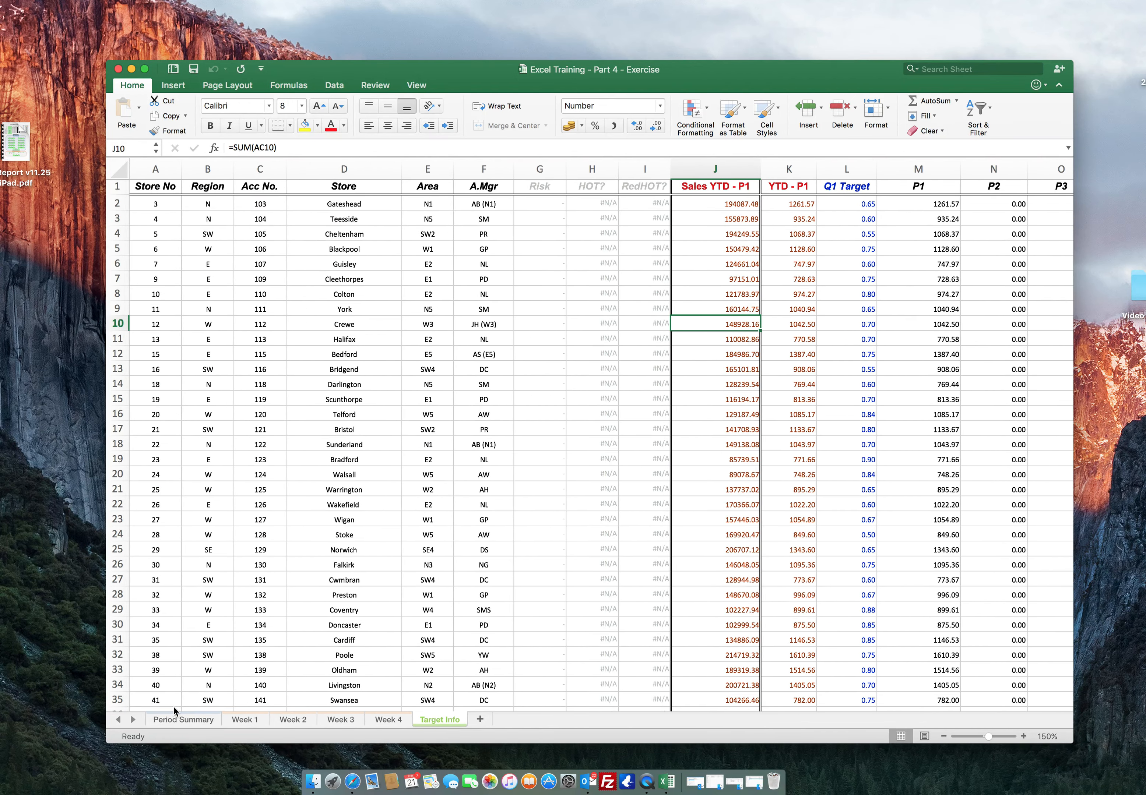
click(181, 723)
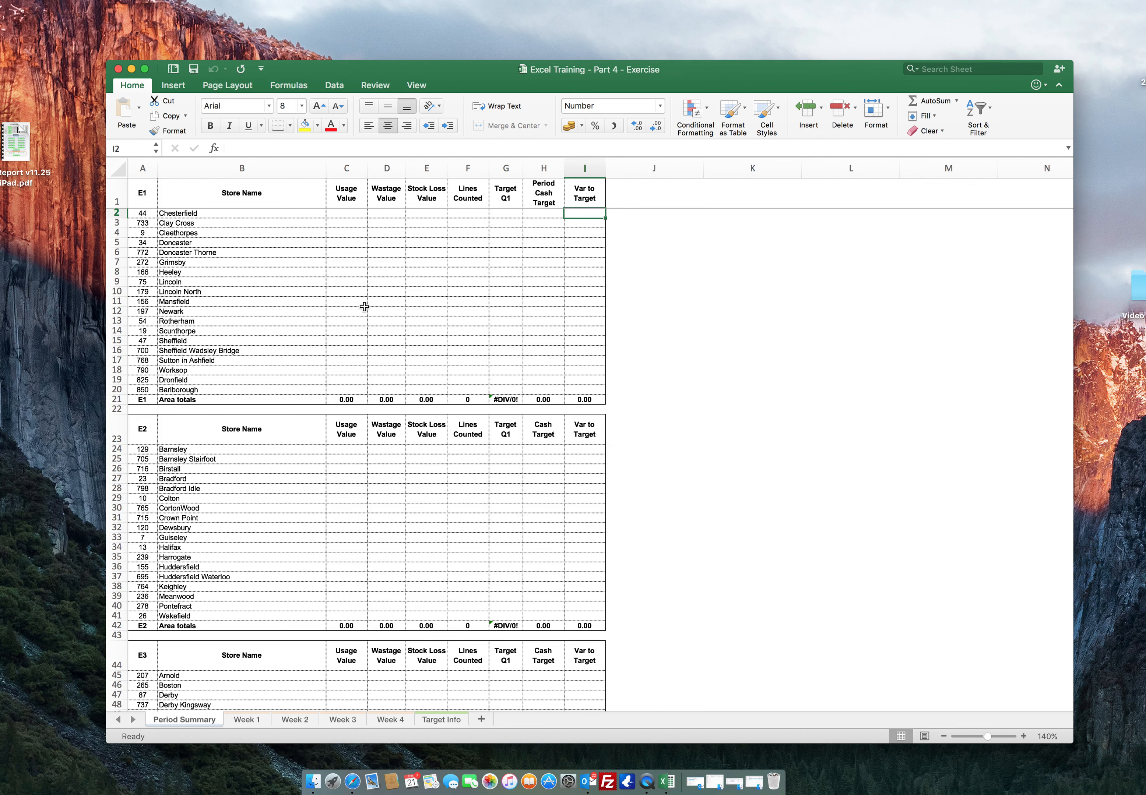
scroll(348, 284, right, 1)
scroll(189, 577, down, 15)
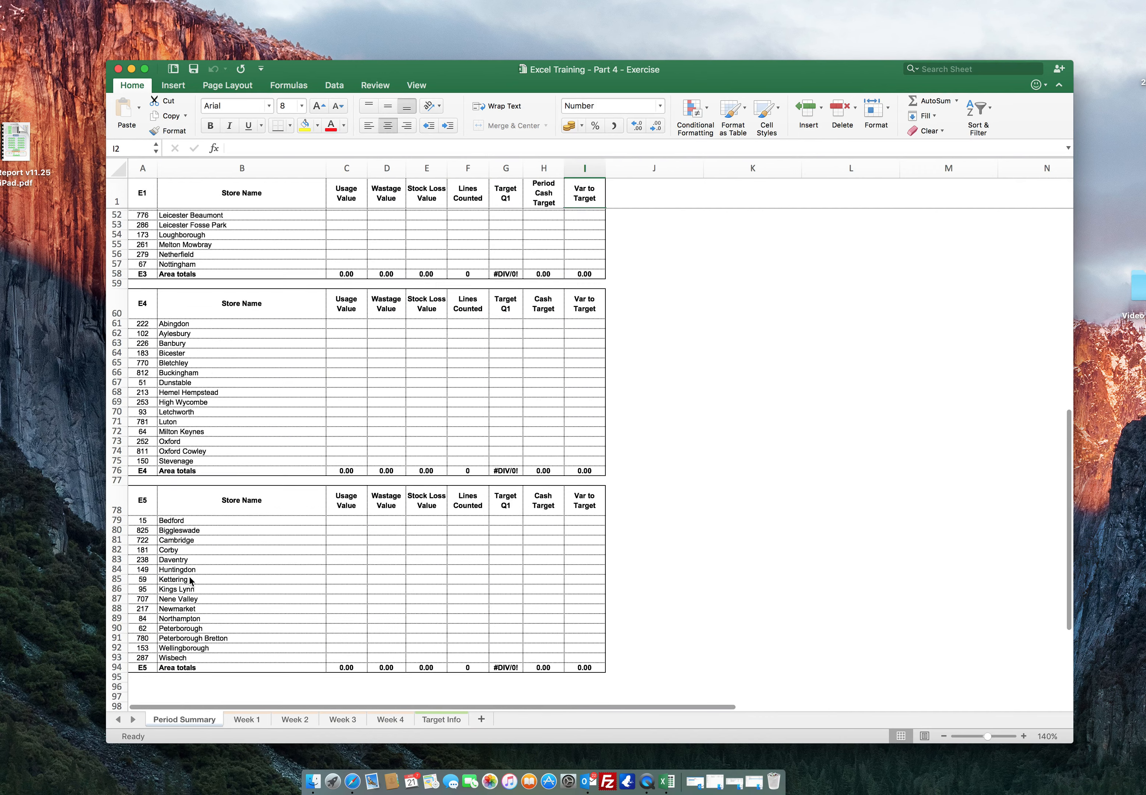
scroll(190, 580, up, 15)
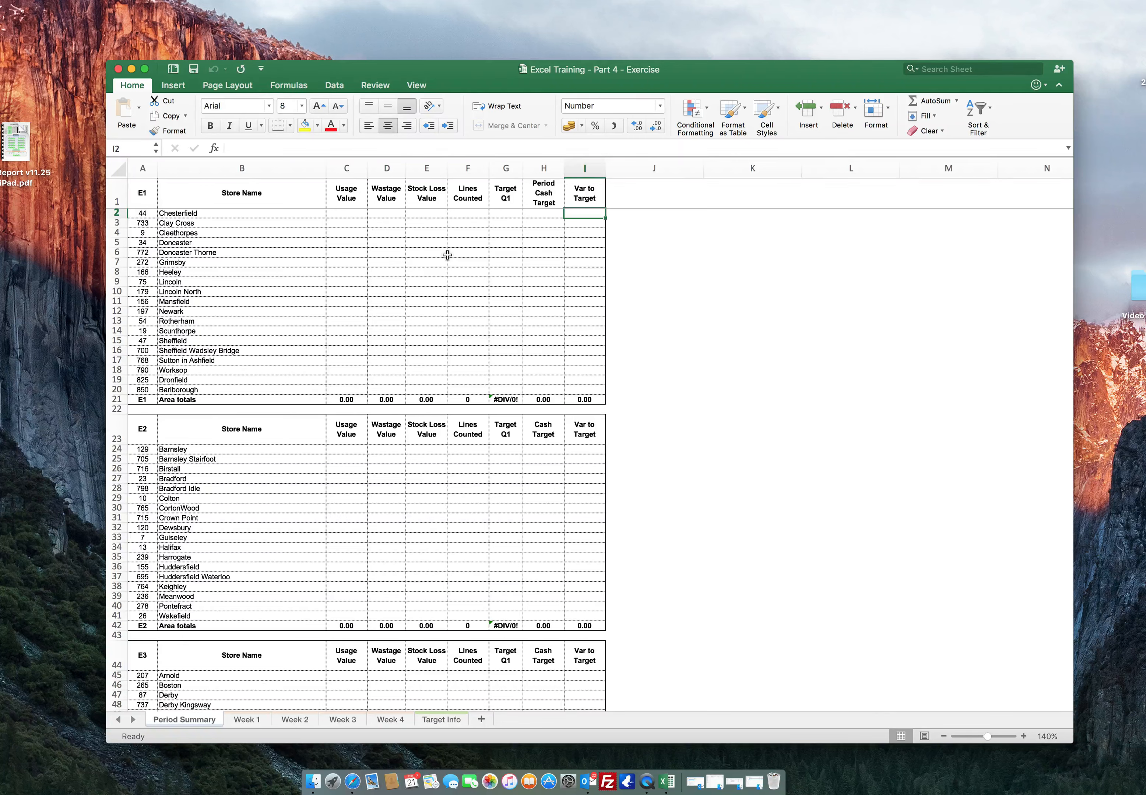
Select Chesterfield's Usage Value cell C2 on Period Summary and look through the four weekly sheets that supply its data.
click(354, 213)
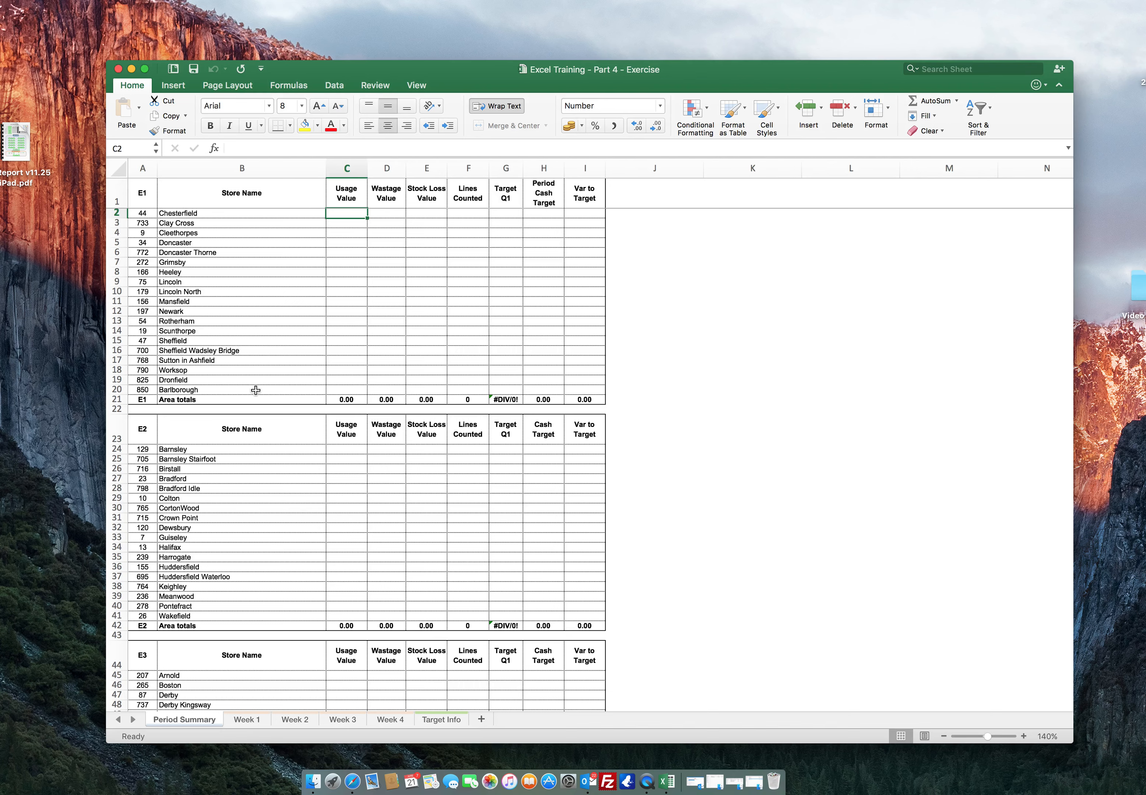
click(236, 722)
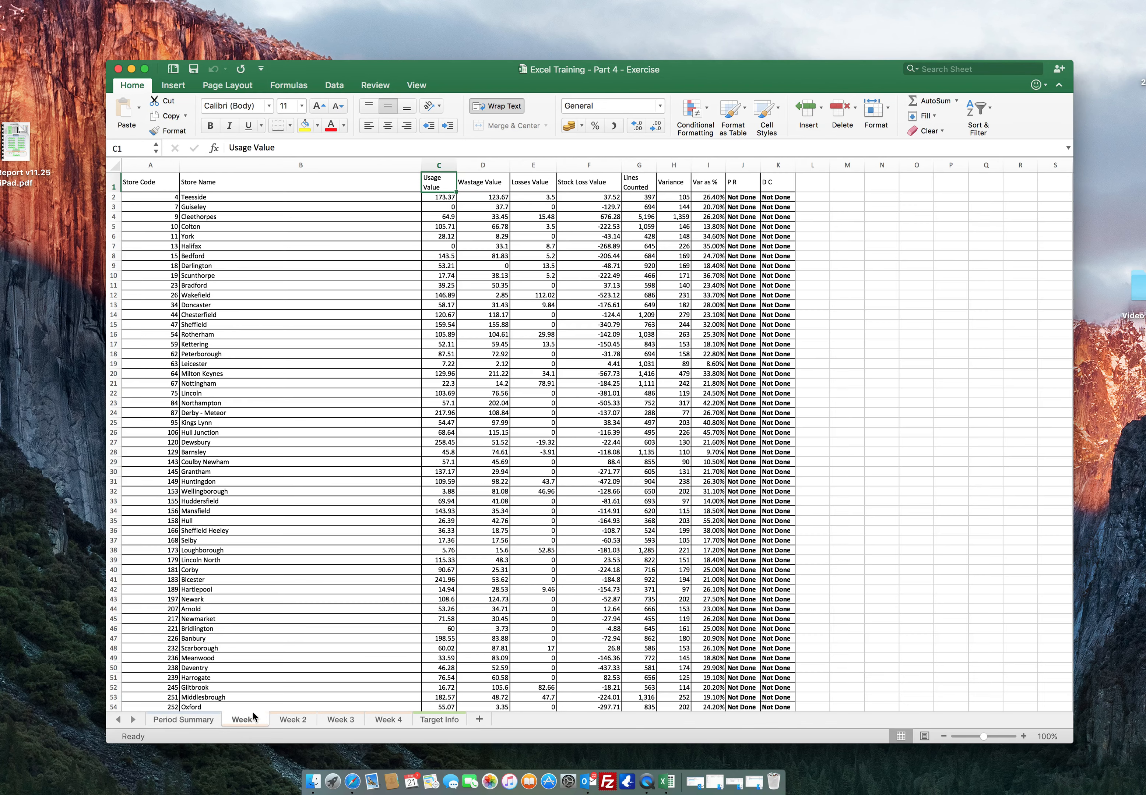
click(290, 721)
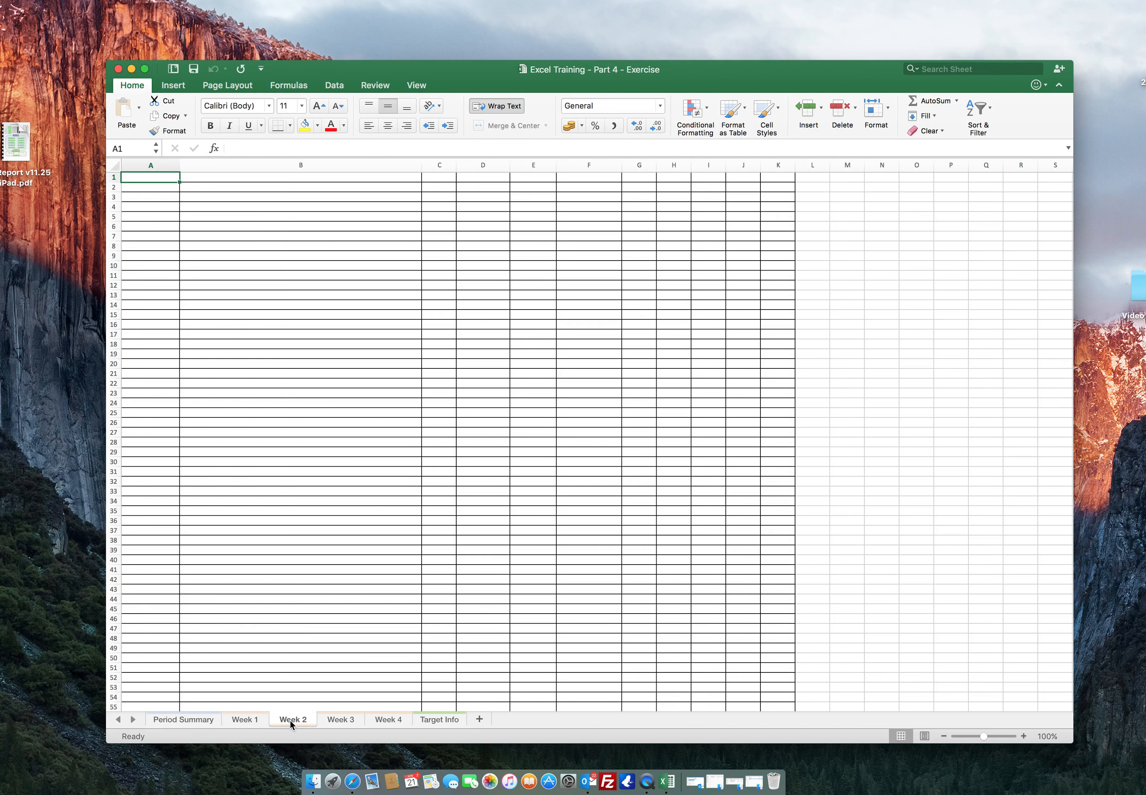
click(343, 722)
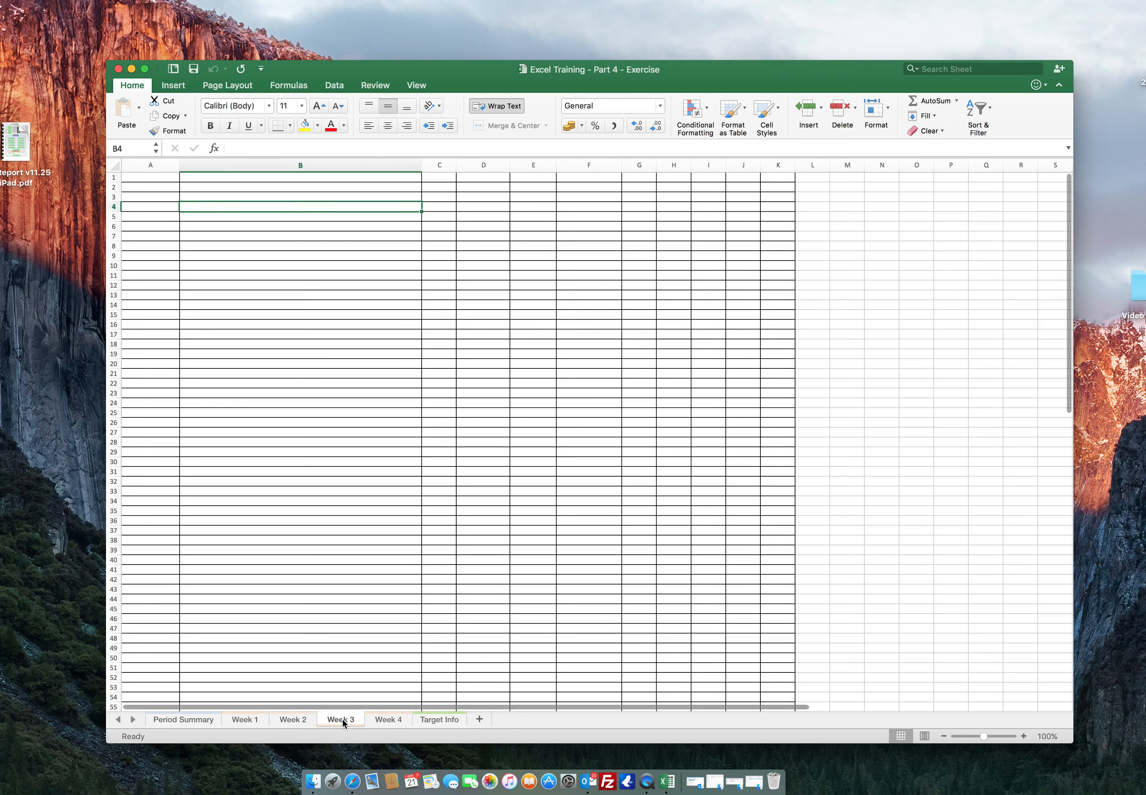
click(397, 718)
click(247, 720)
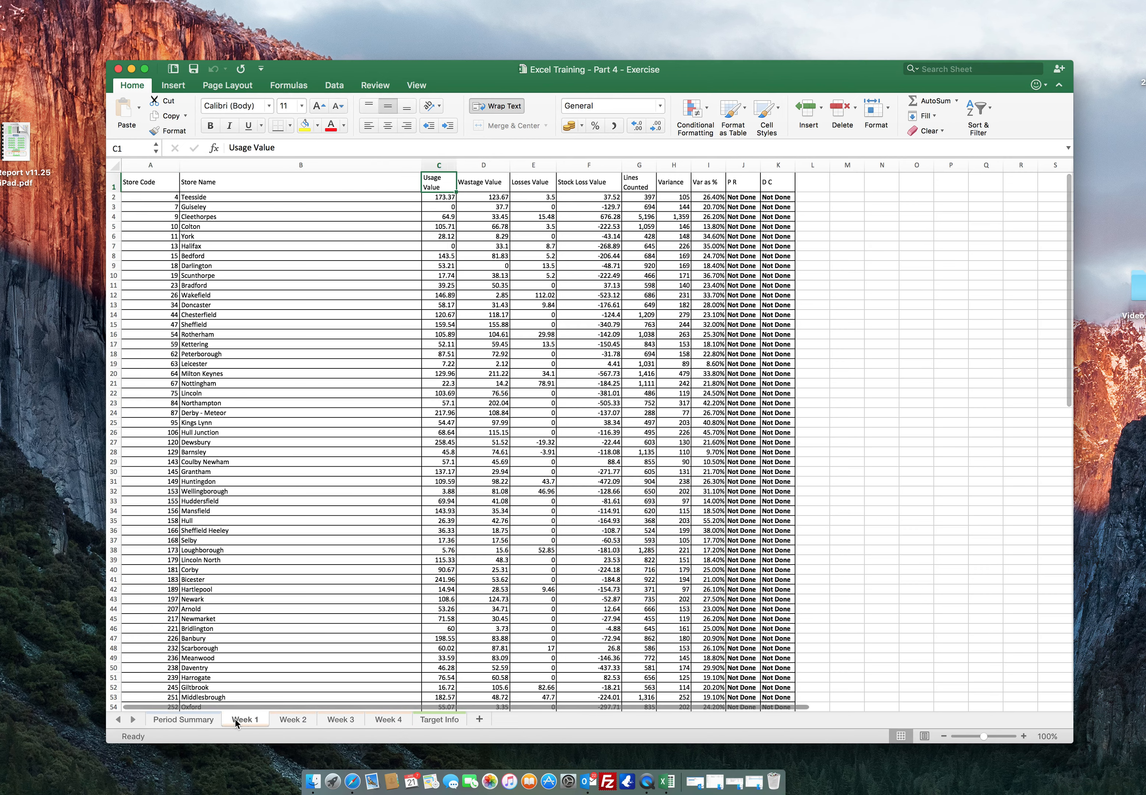
click(190, 725)
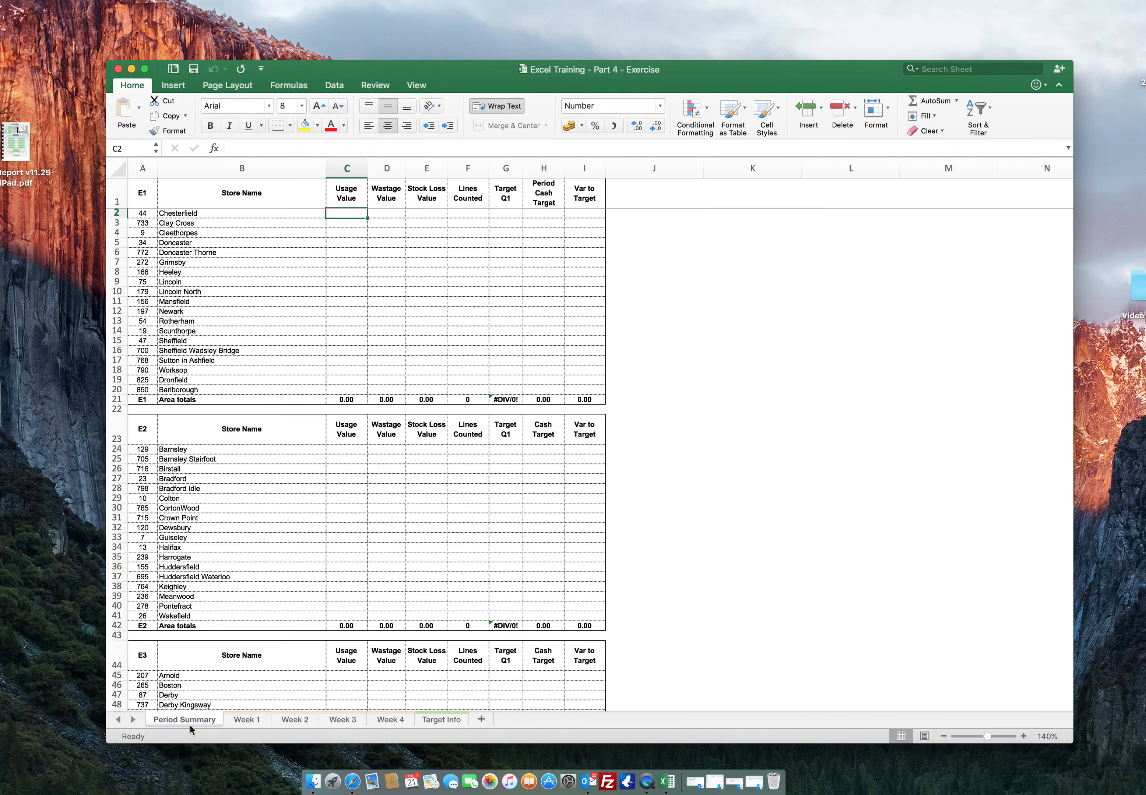
Enter =VLOOKUP(A2,'Week 1'!A1:K121,3,FALSE) as Chesterfield's Usage Value in cell C2 of Period Summary.
text(=vlookup()
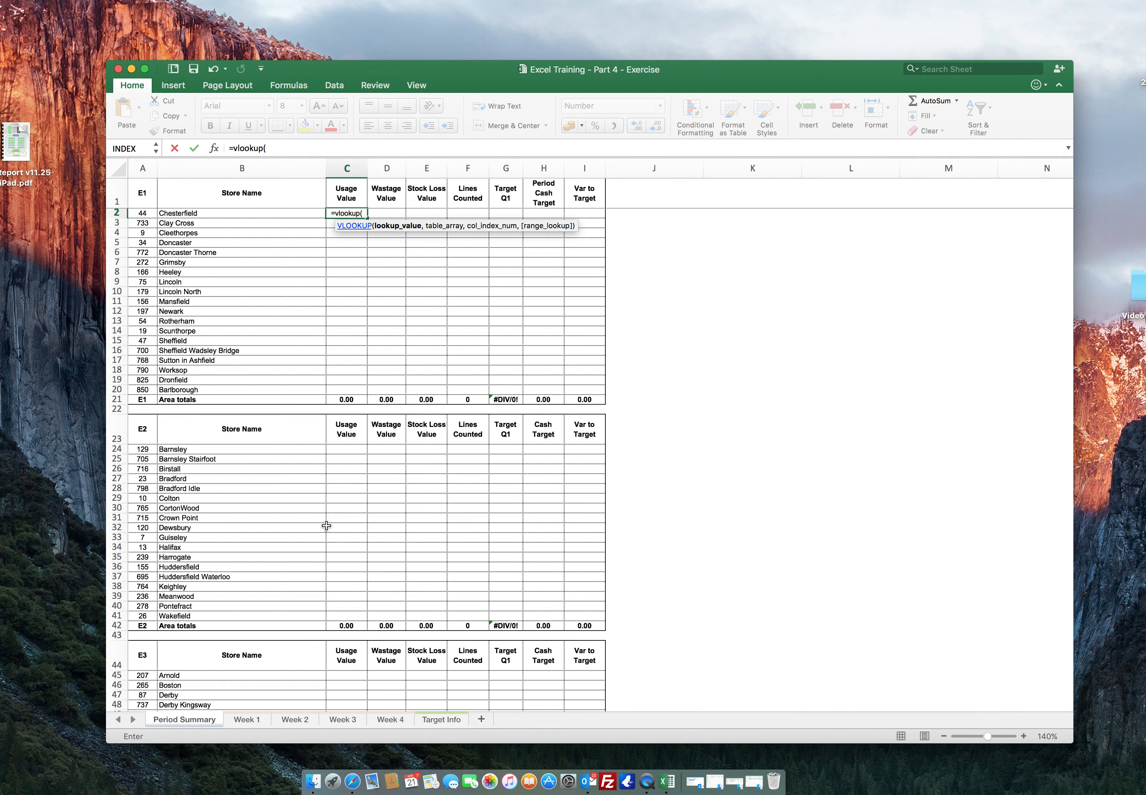
click(142, 213)
text(,)
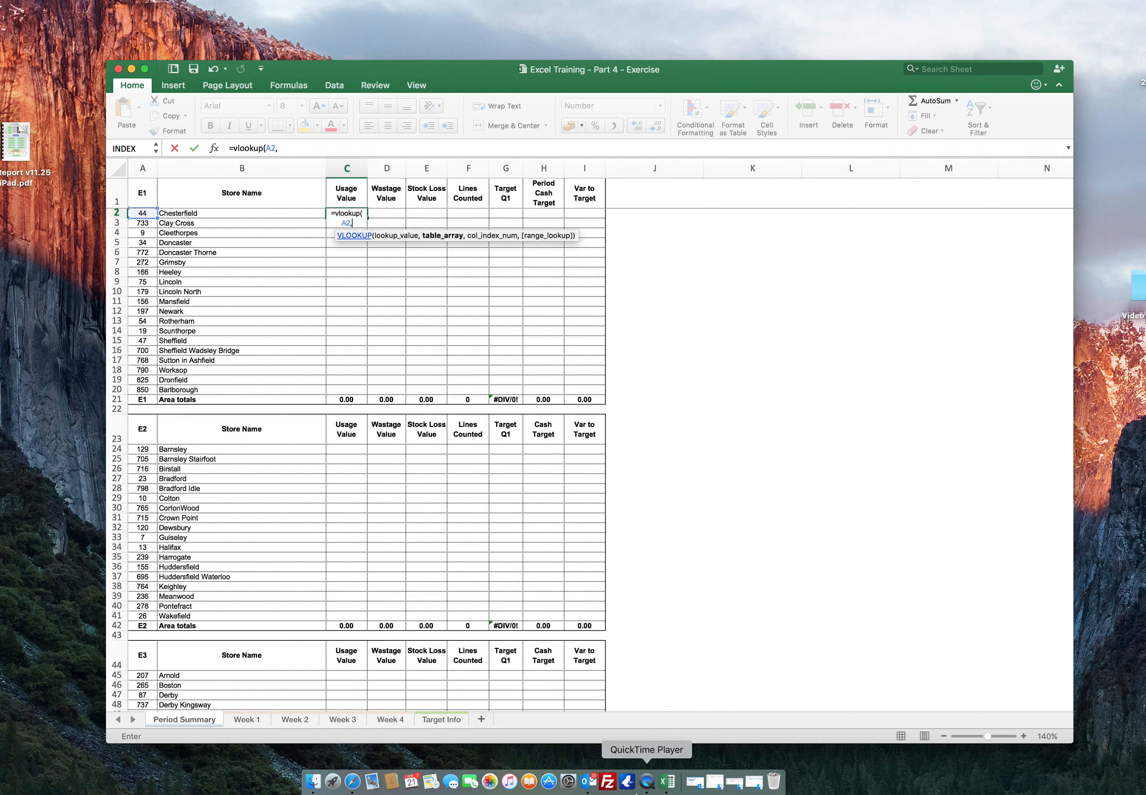
click(252, 720)
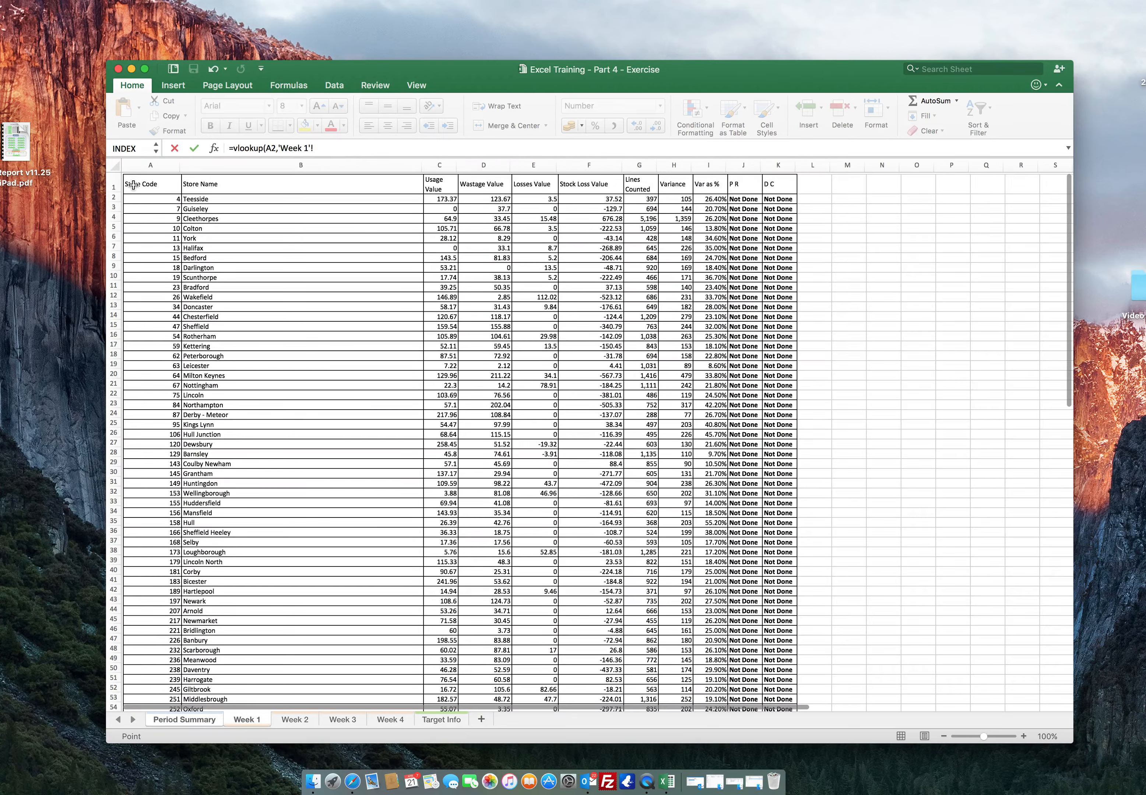
drag(133, 186, 762, 683)
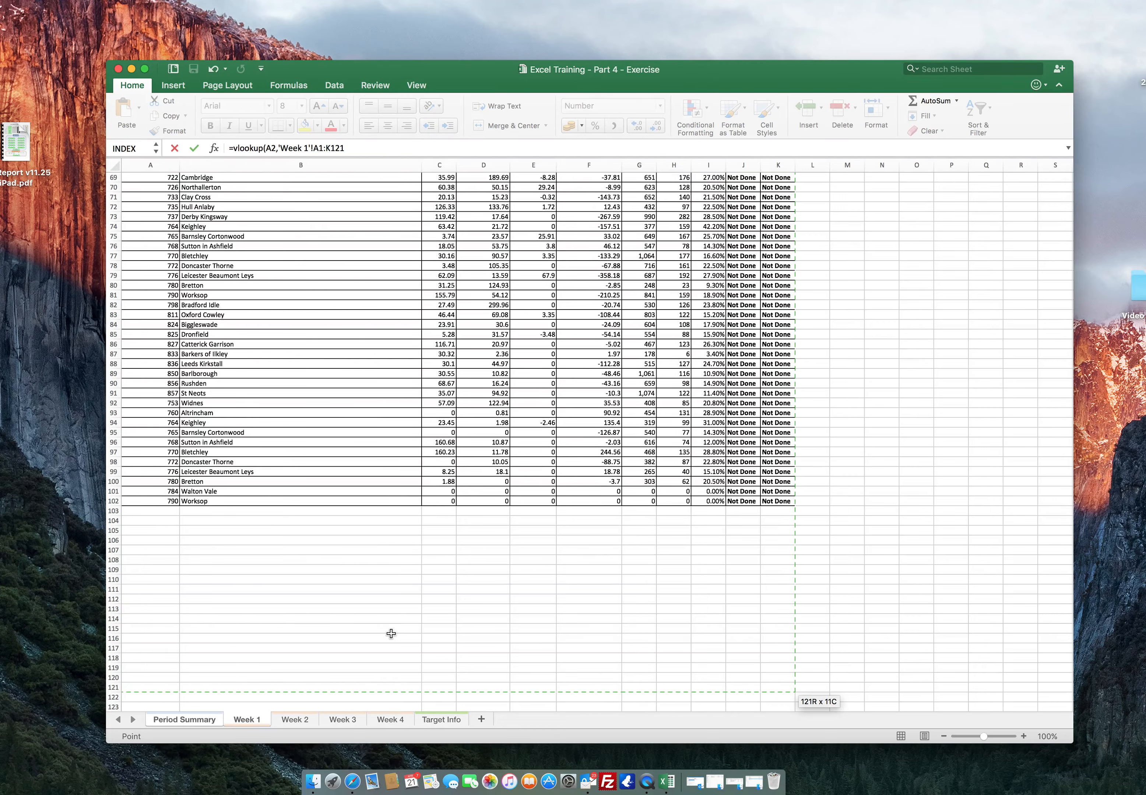
scroll(391, 633, up, 20)
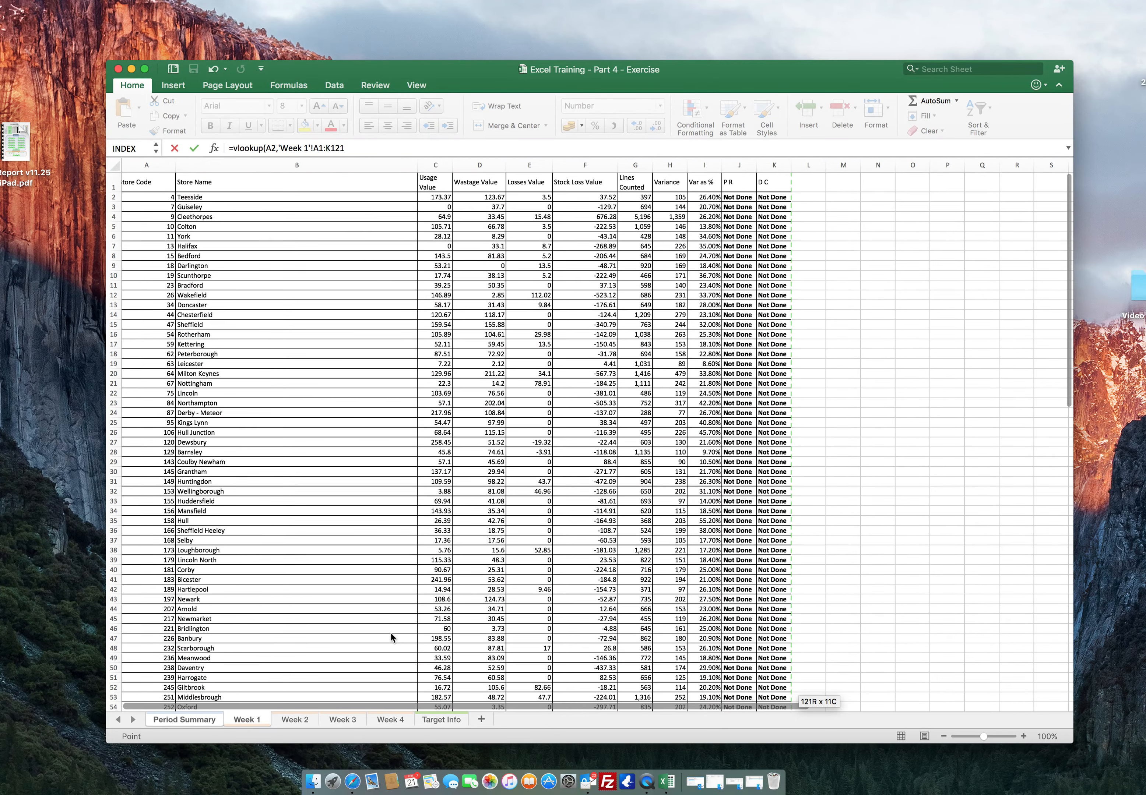
text(,)
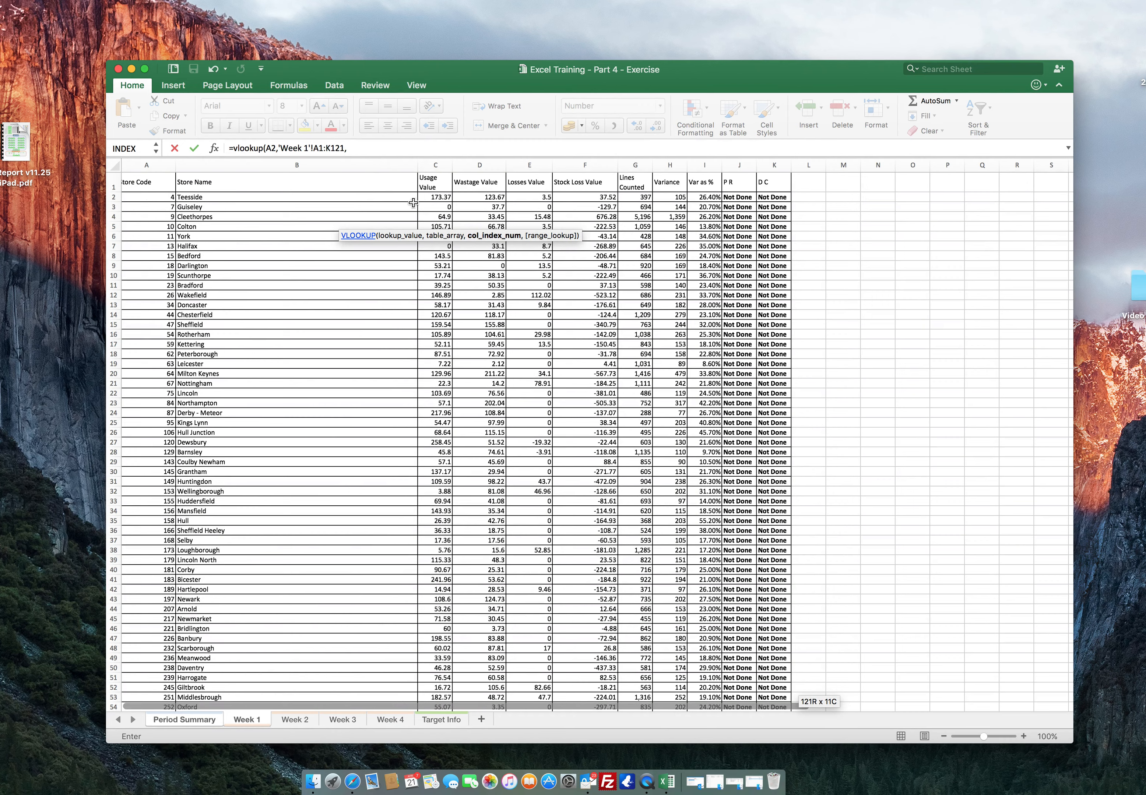
text(3)
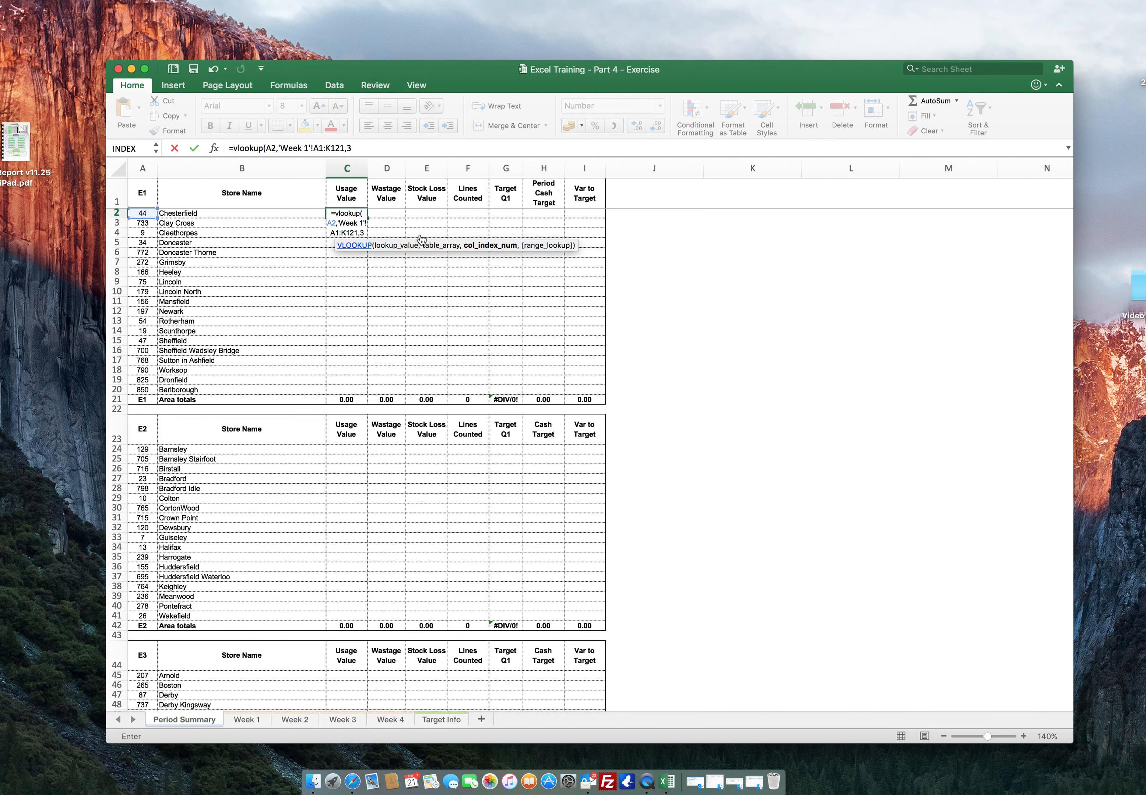
text(,false))
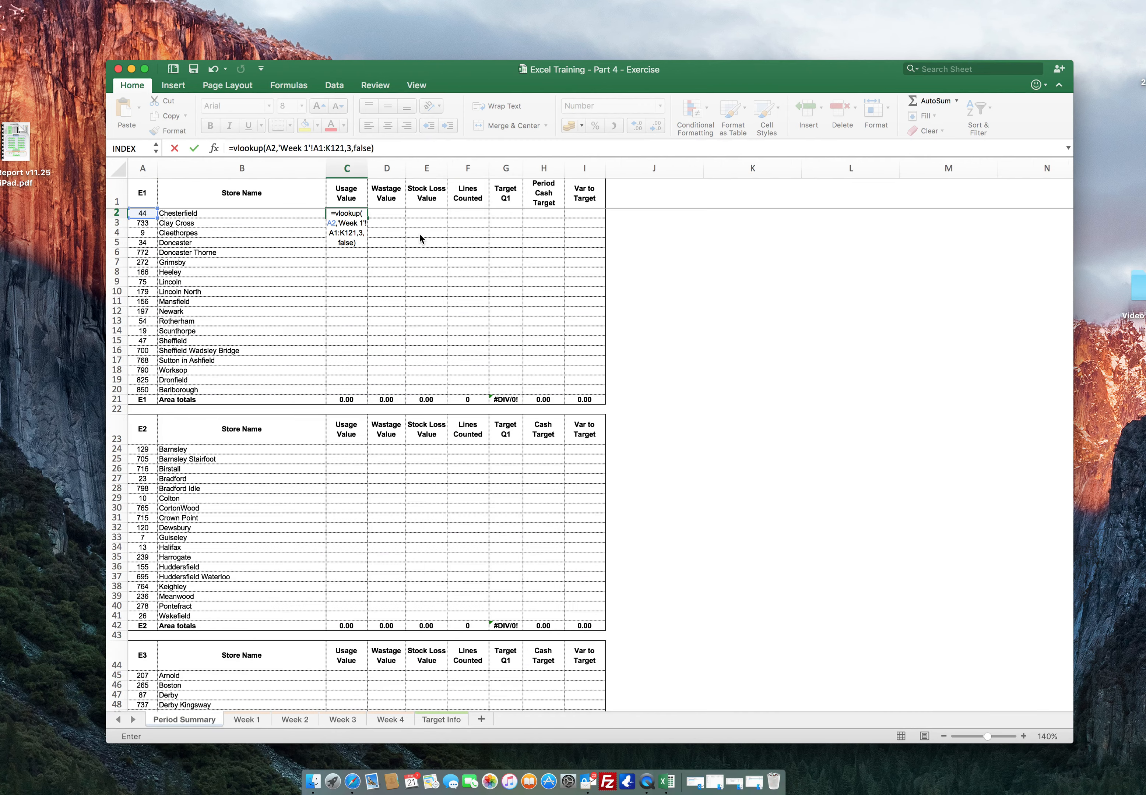
key(Return)
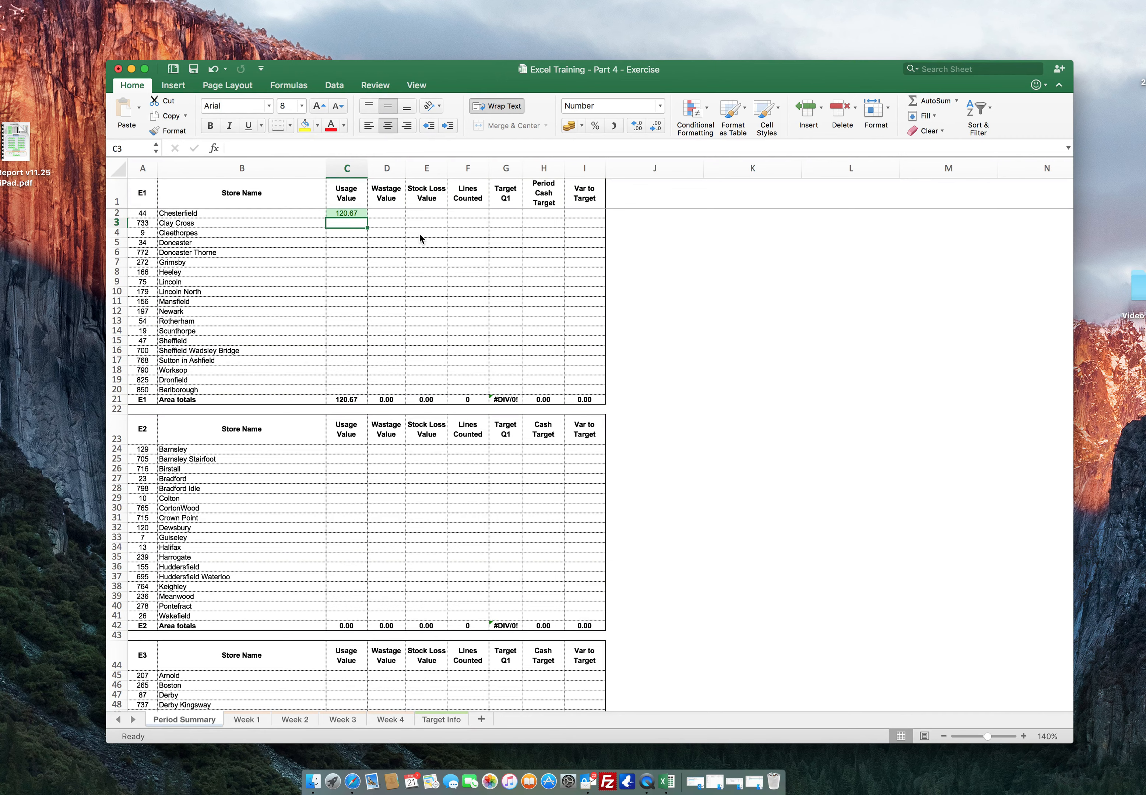
Check Chesterfield's looked-up Usage Value against the Week 1 sheet and return to Period Summary.
click(246, 720)
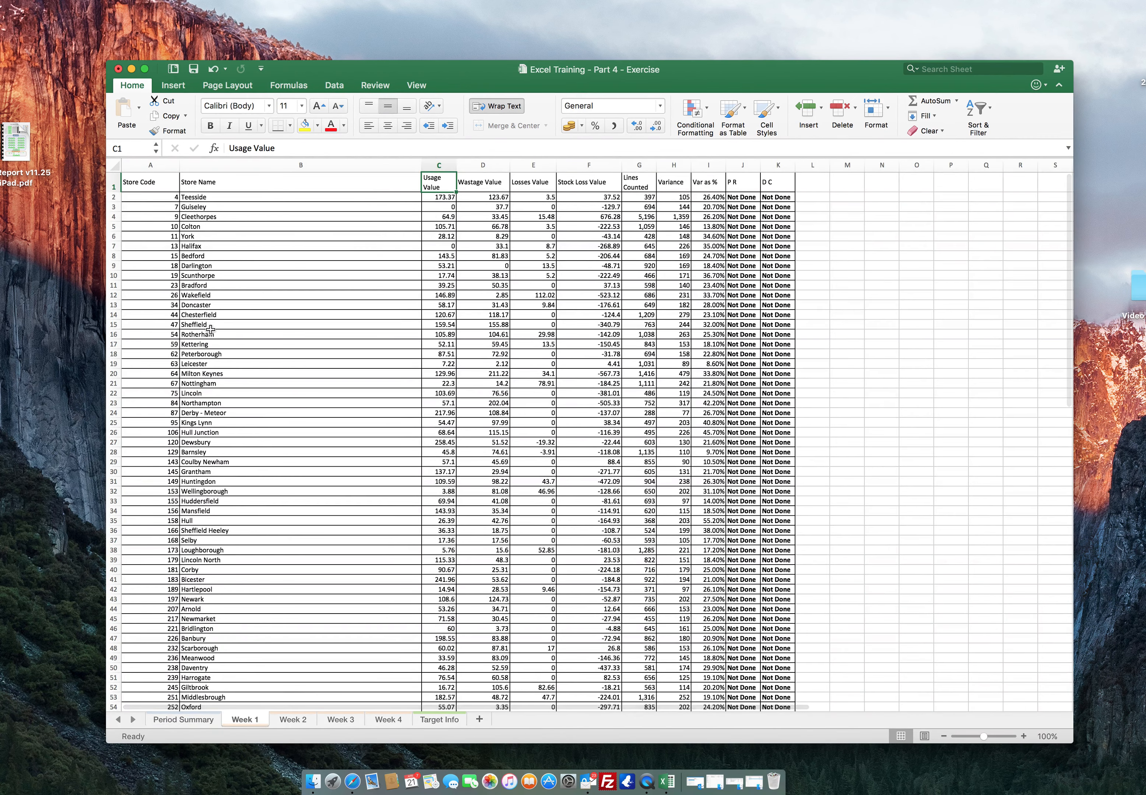
click(439, 323)
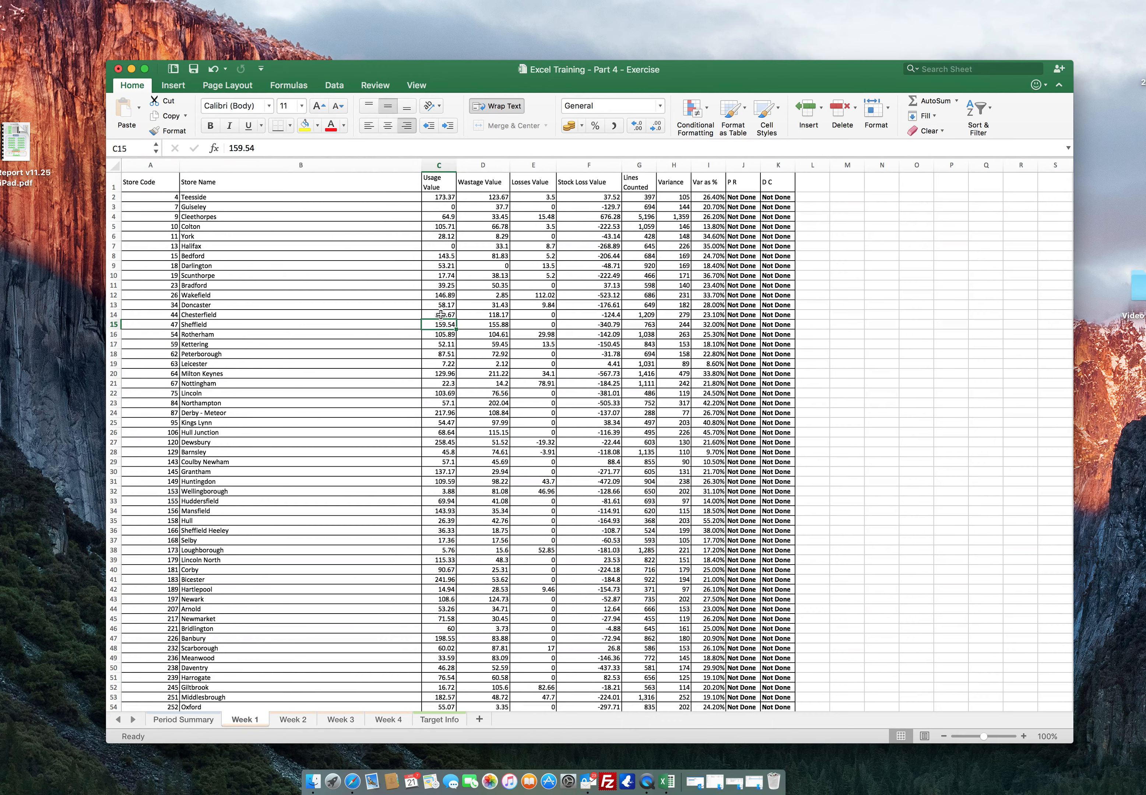
click(192, 719)
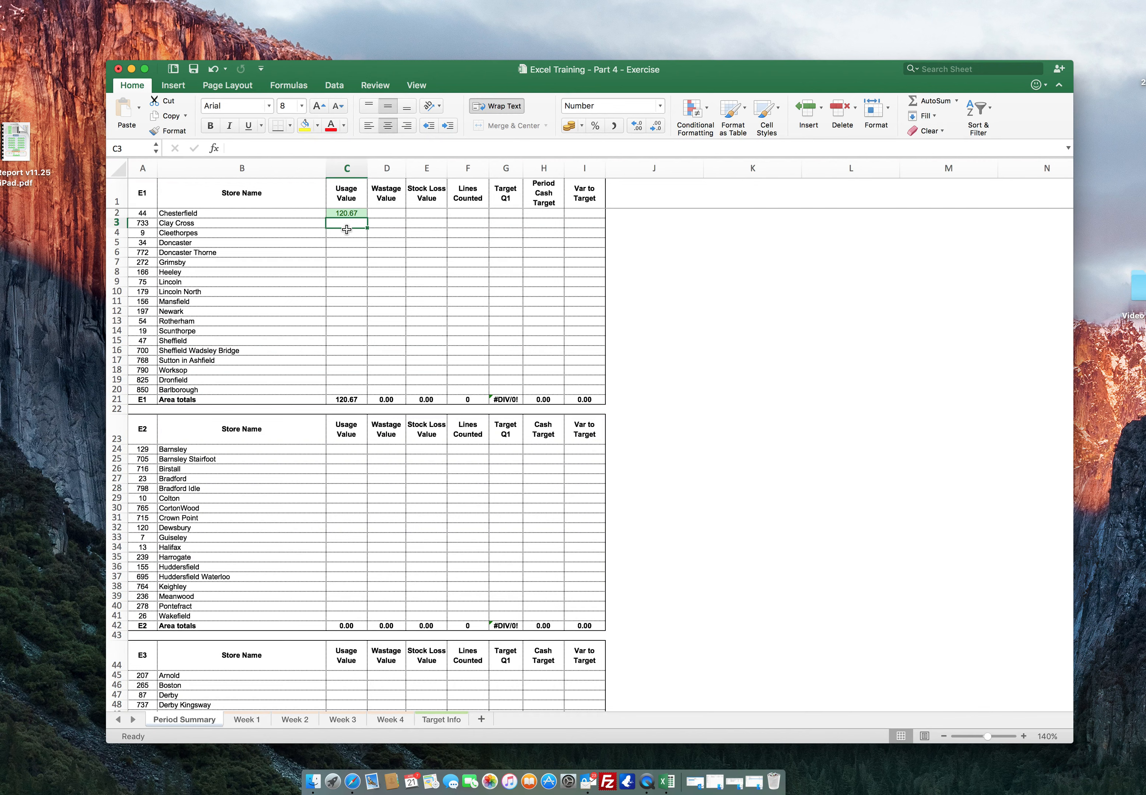
Try adding +VLOOKUP(A2,'Week 2'!A1:K325,3,FALSE) to Chesterfield's Usage Value formula in C2.
click(351, 215)
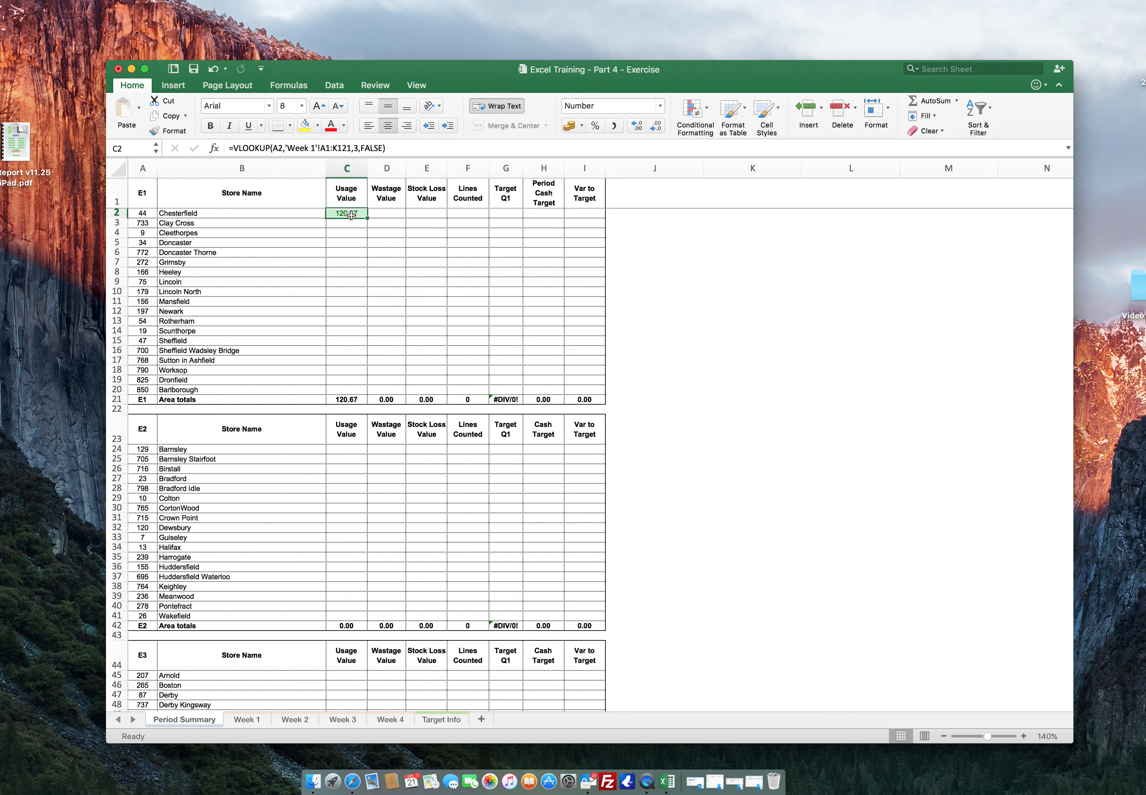
click(409, 146)
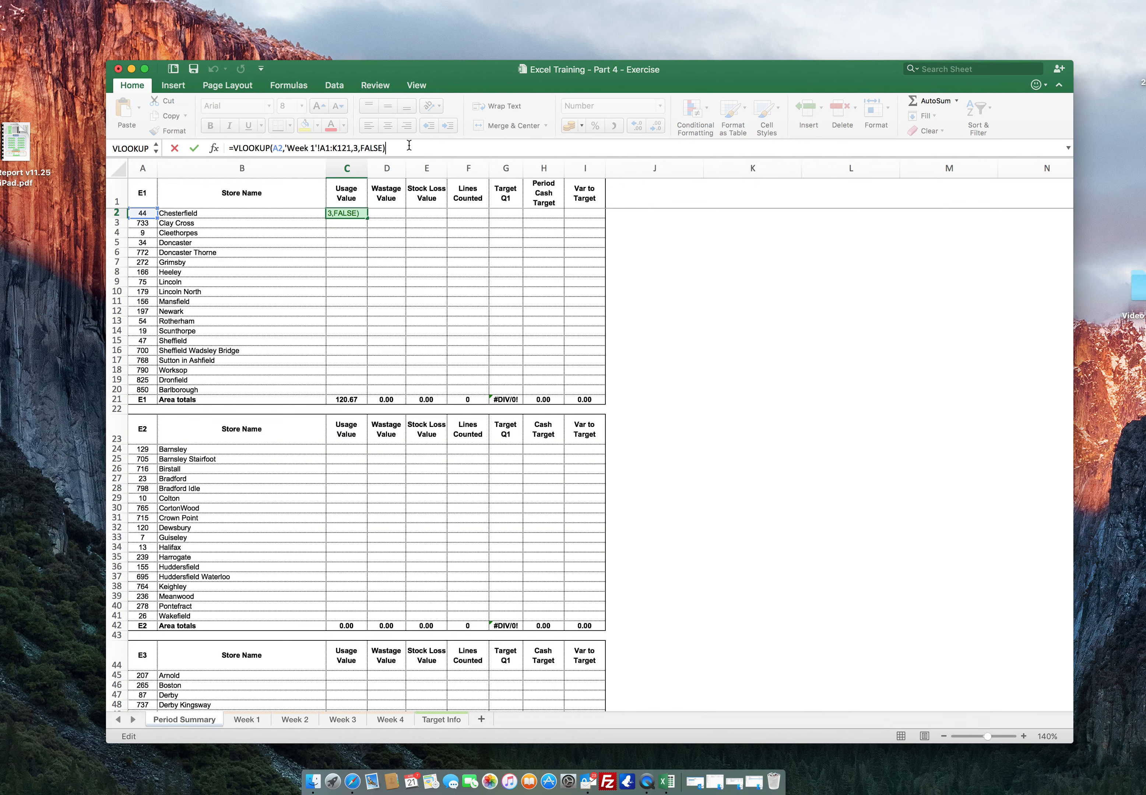
text(+vlookup()
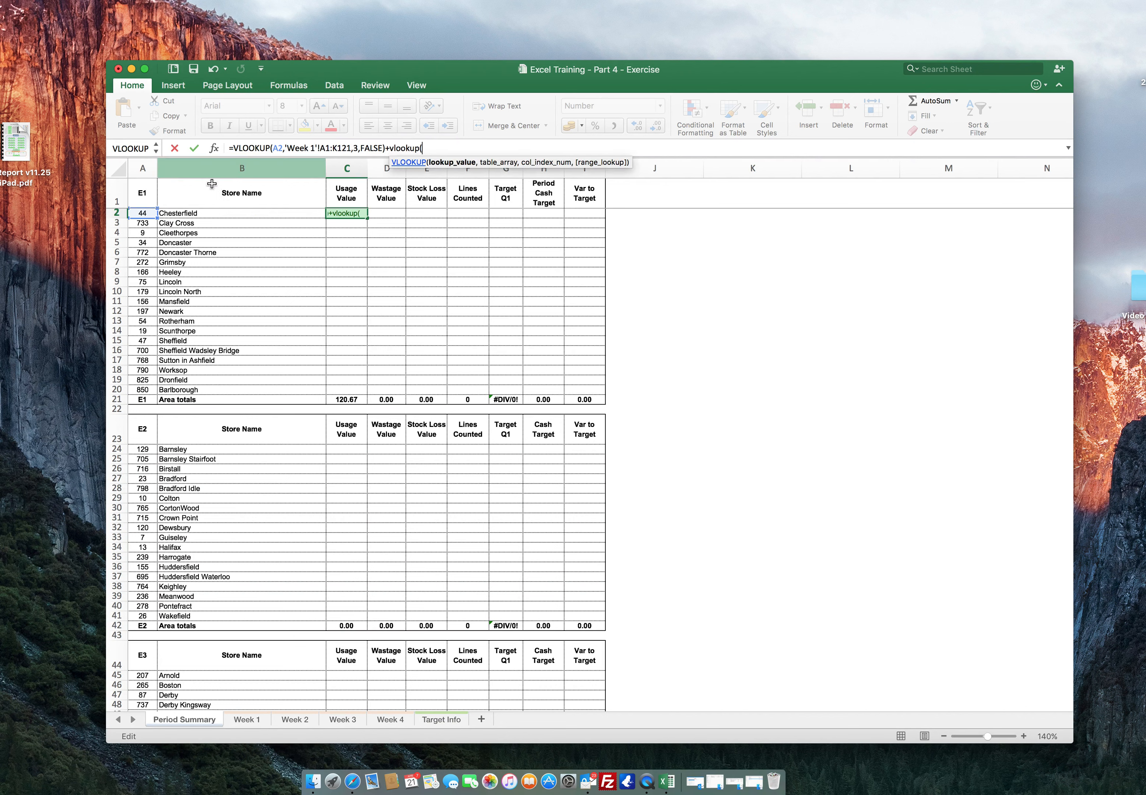
click(141, 214)
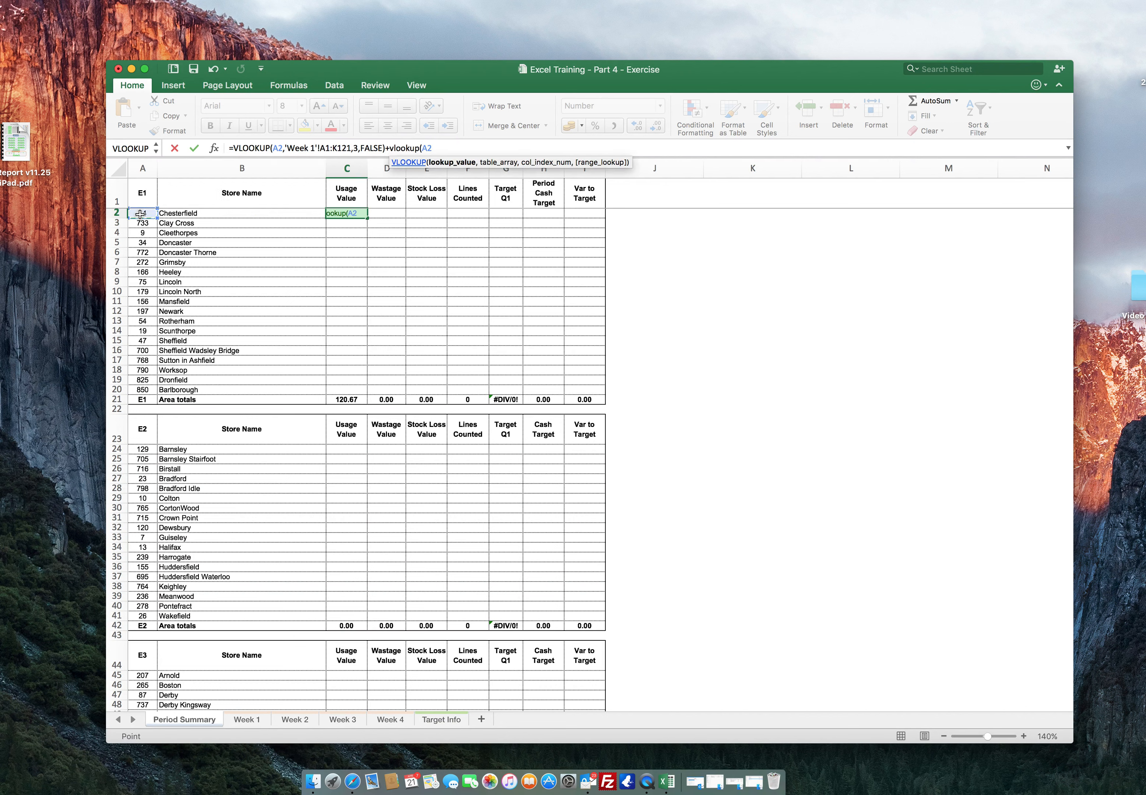
text(,)
click(274, 720)
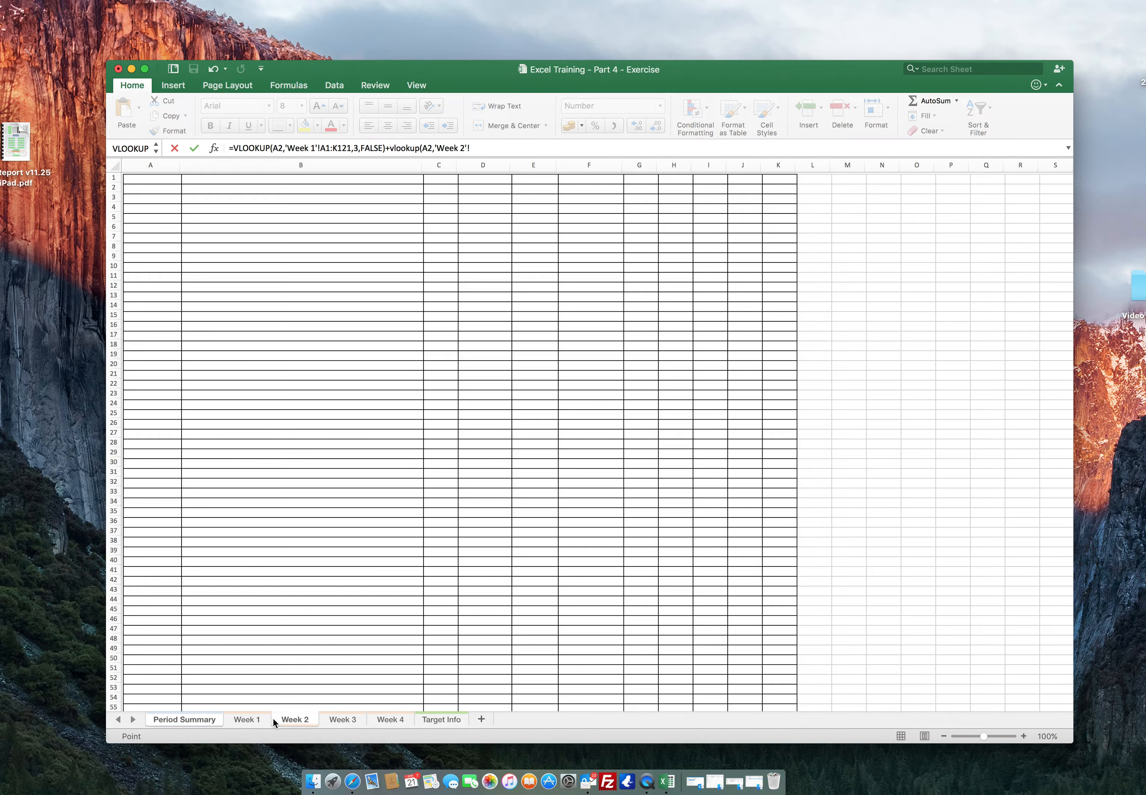
scroll(216, 292, up, 3)
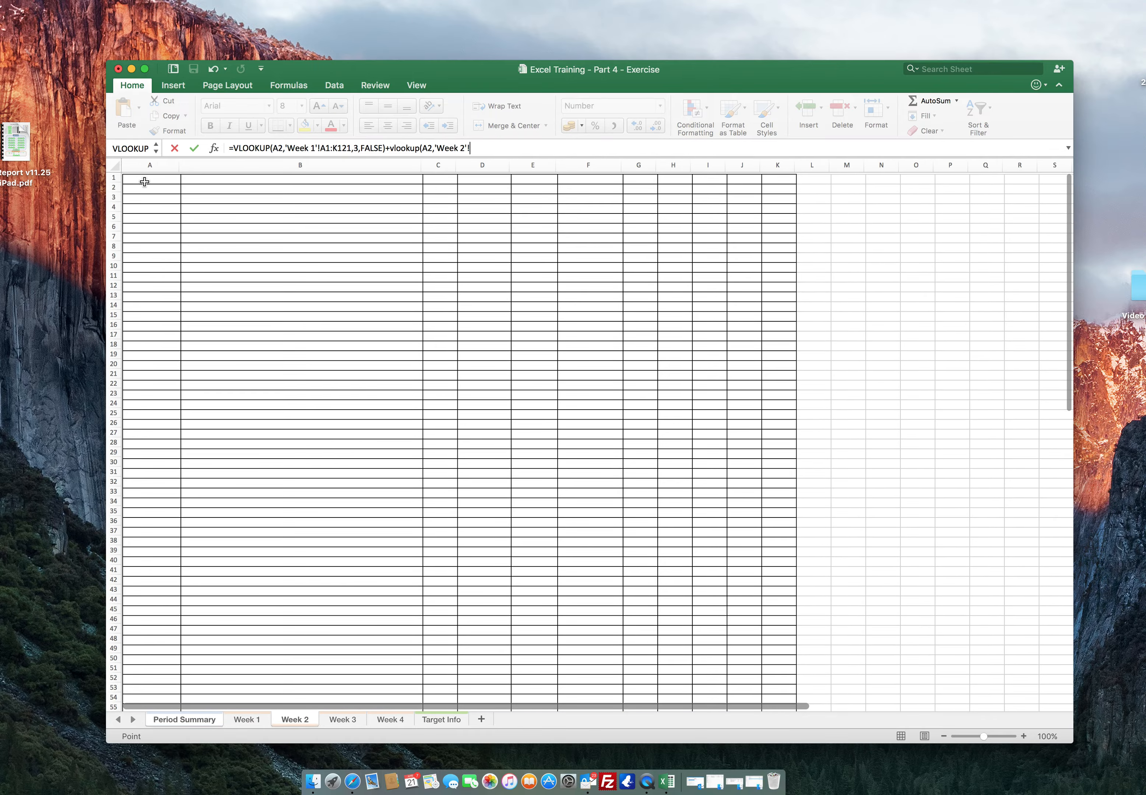
drag(144, 181, 680, 633)
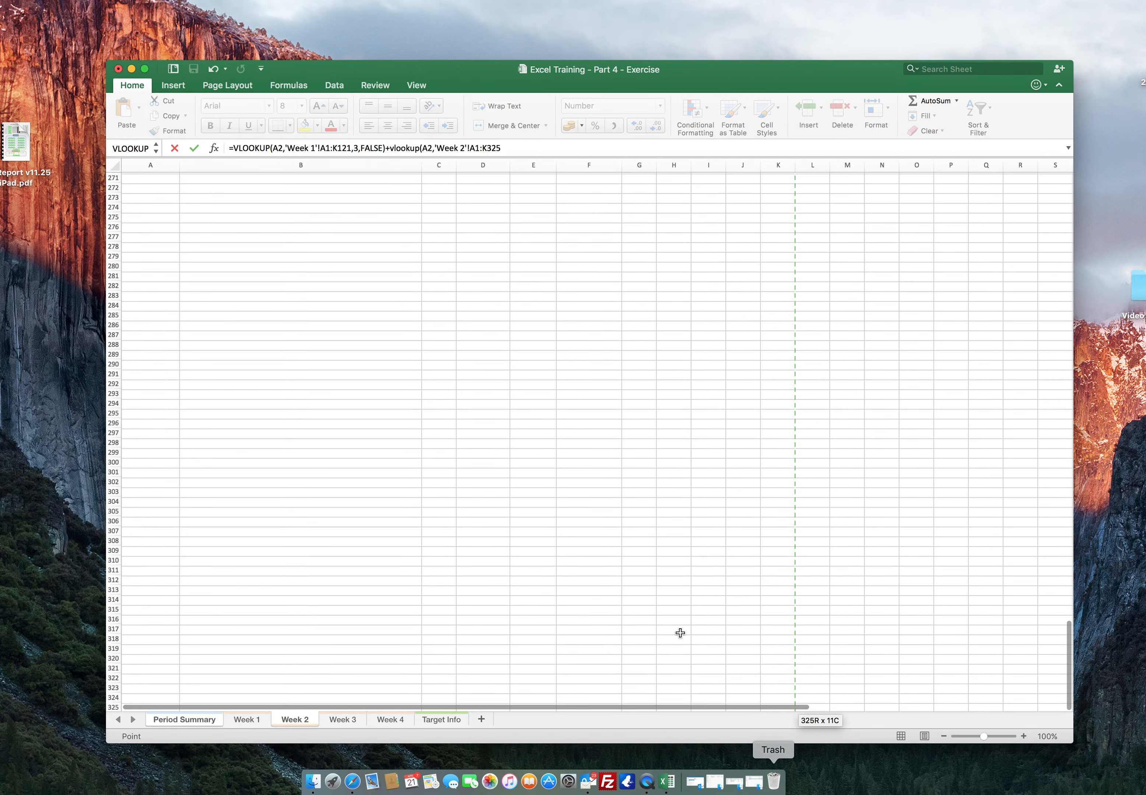
text(,)
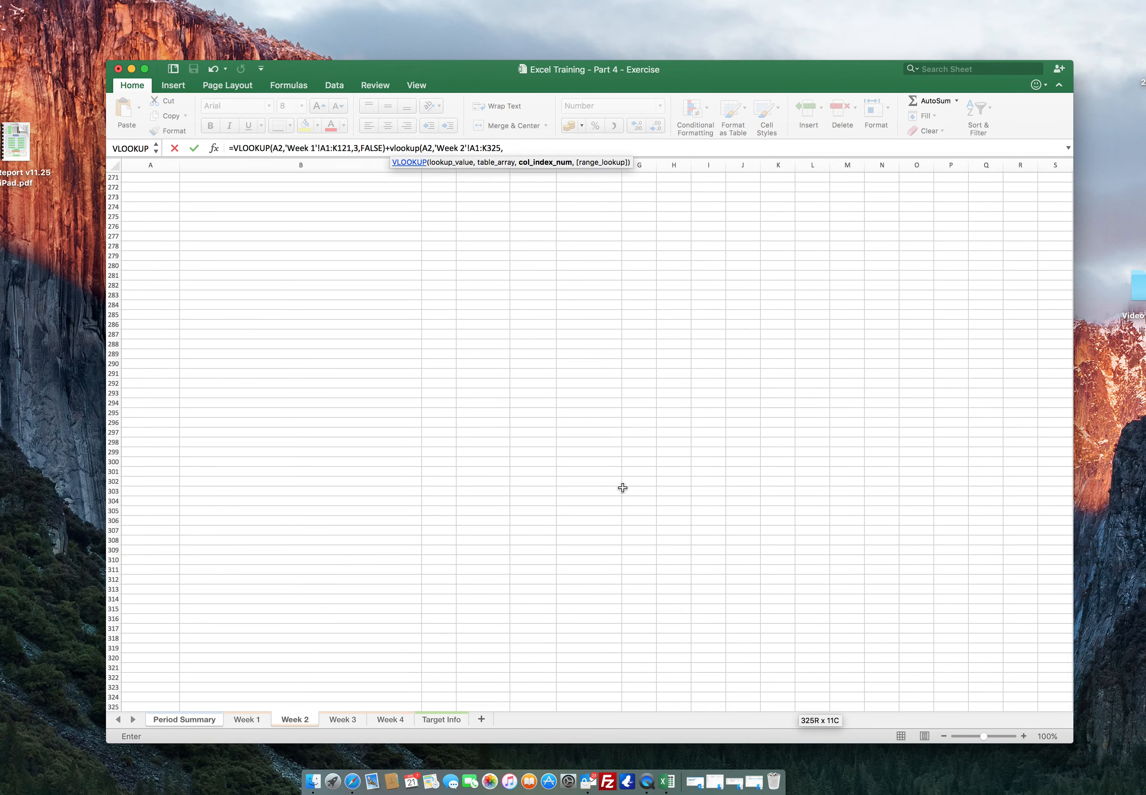
text(3,)
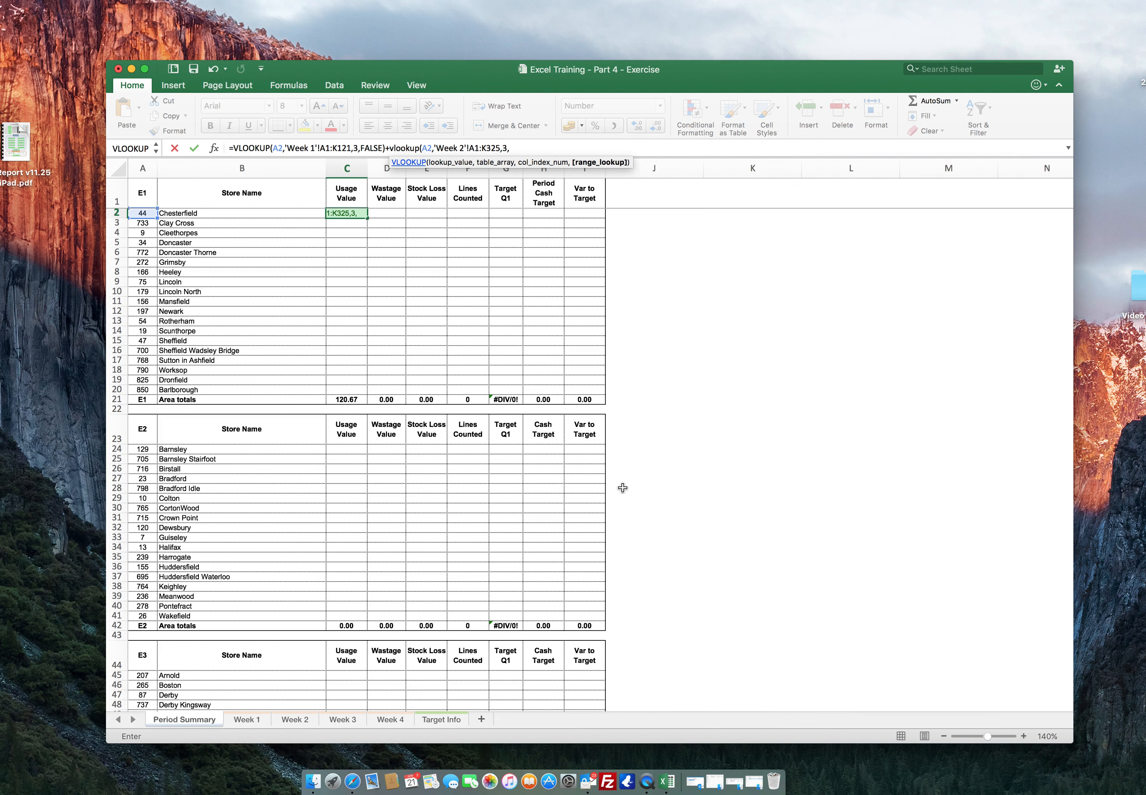
text(false))
key(Return)
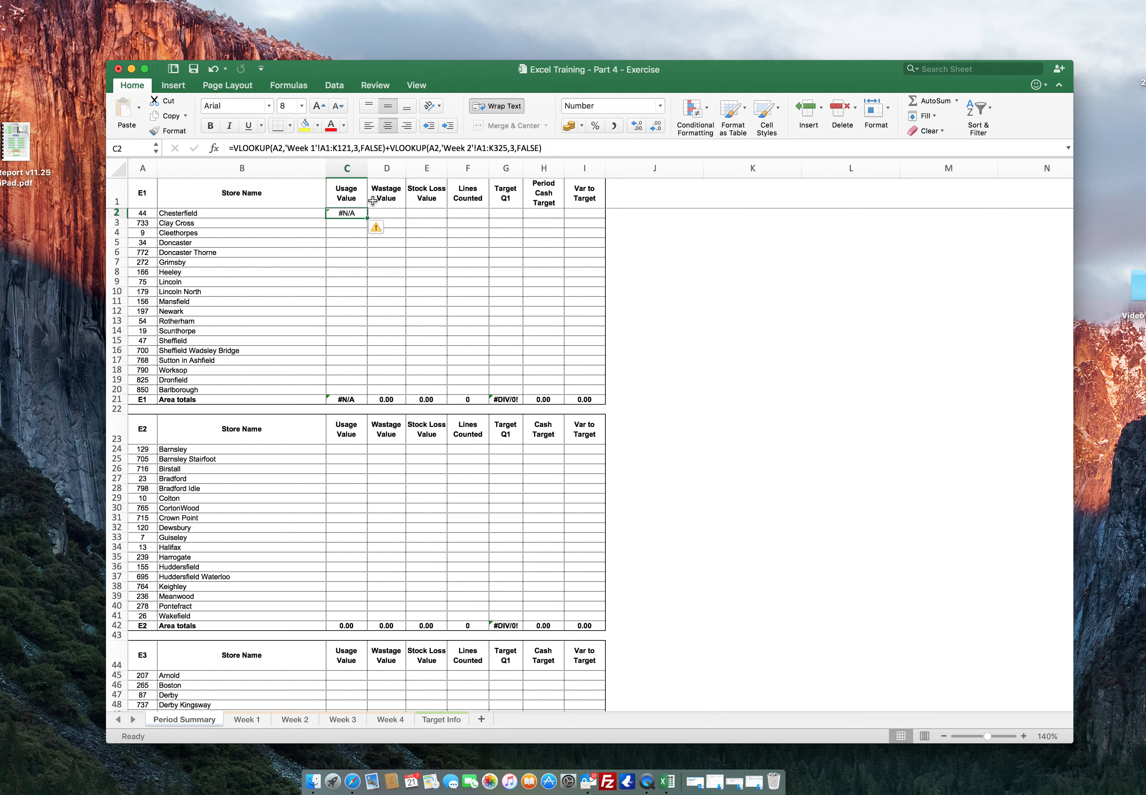
Compare the Week 1 and Week 2 sheets for Chesterfield's data and return to Period Summary.
click(299, 726)
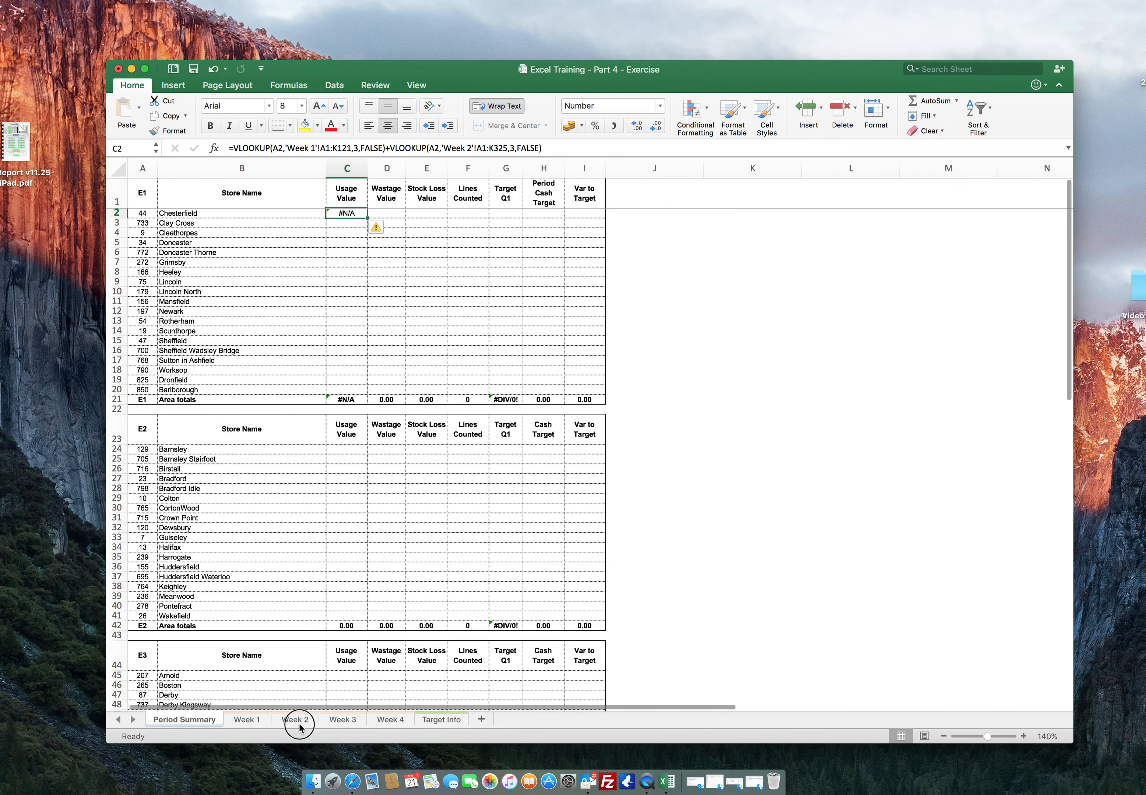
click(240, 721)
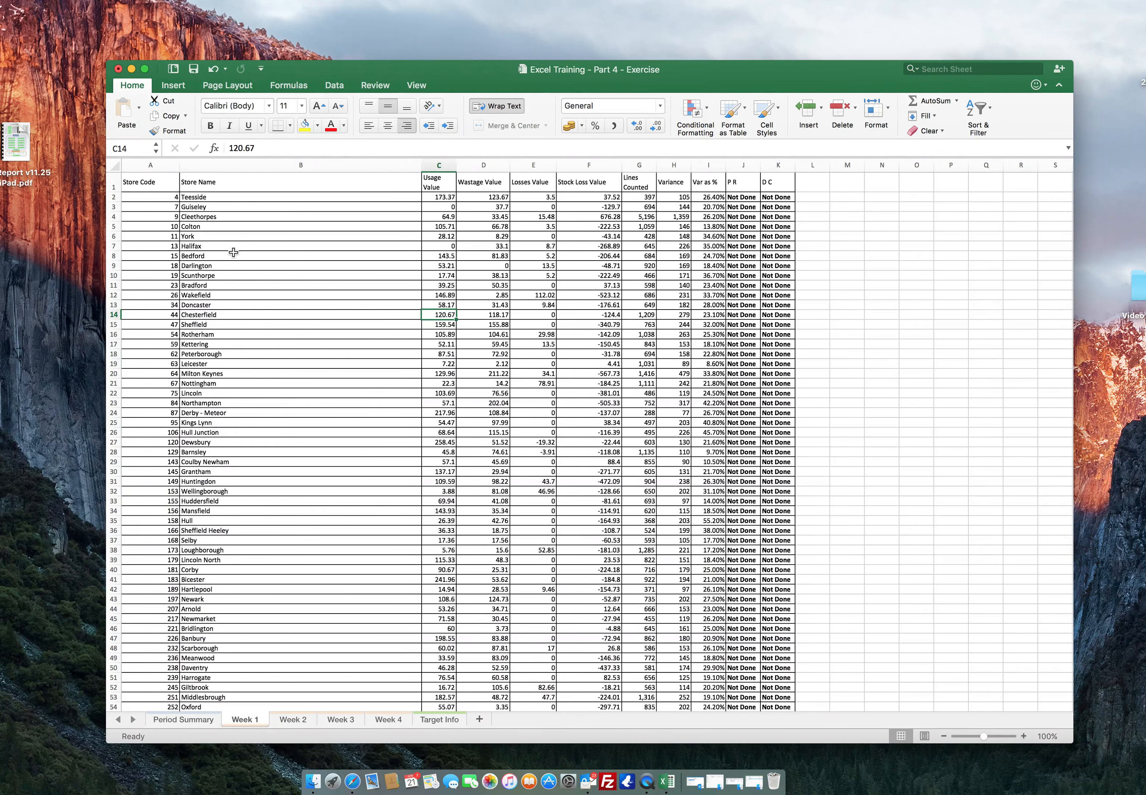
click(195, 722)
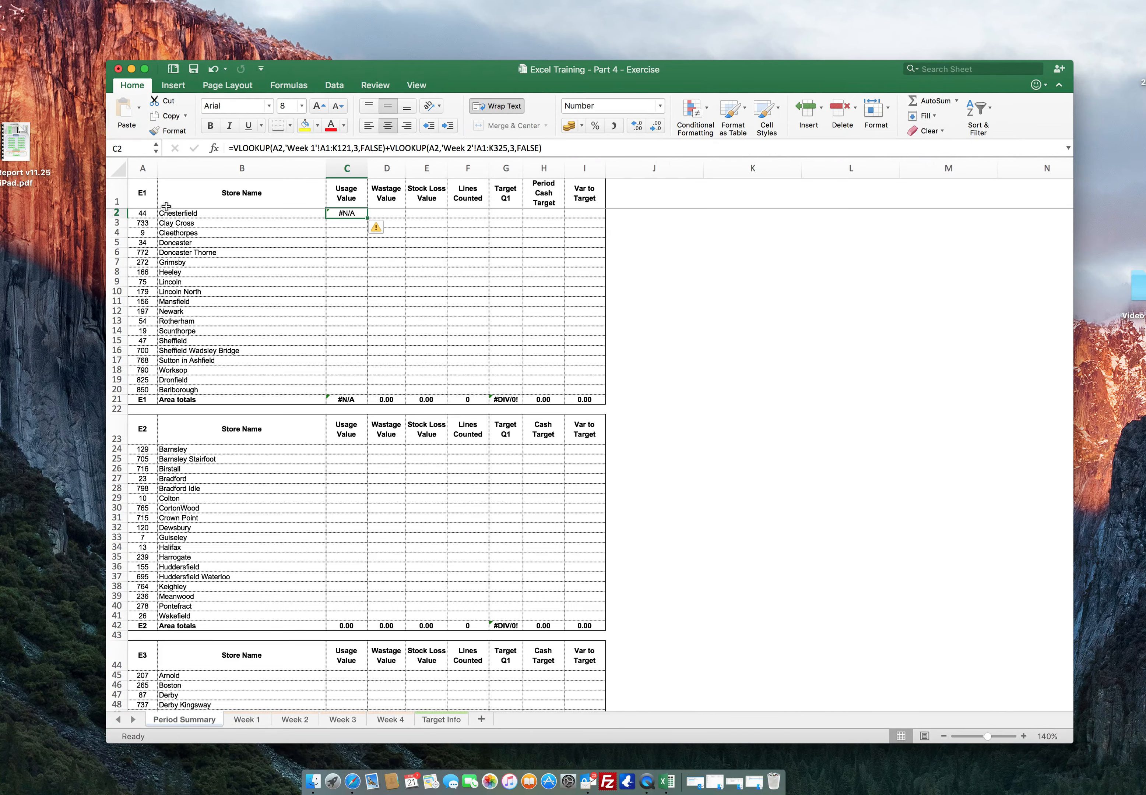
click(293, 719)
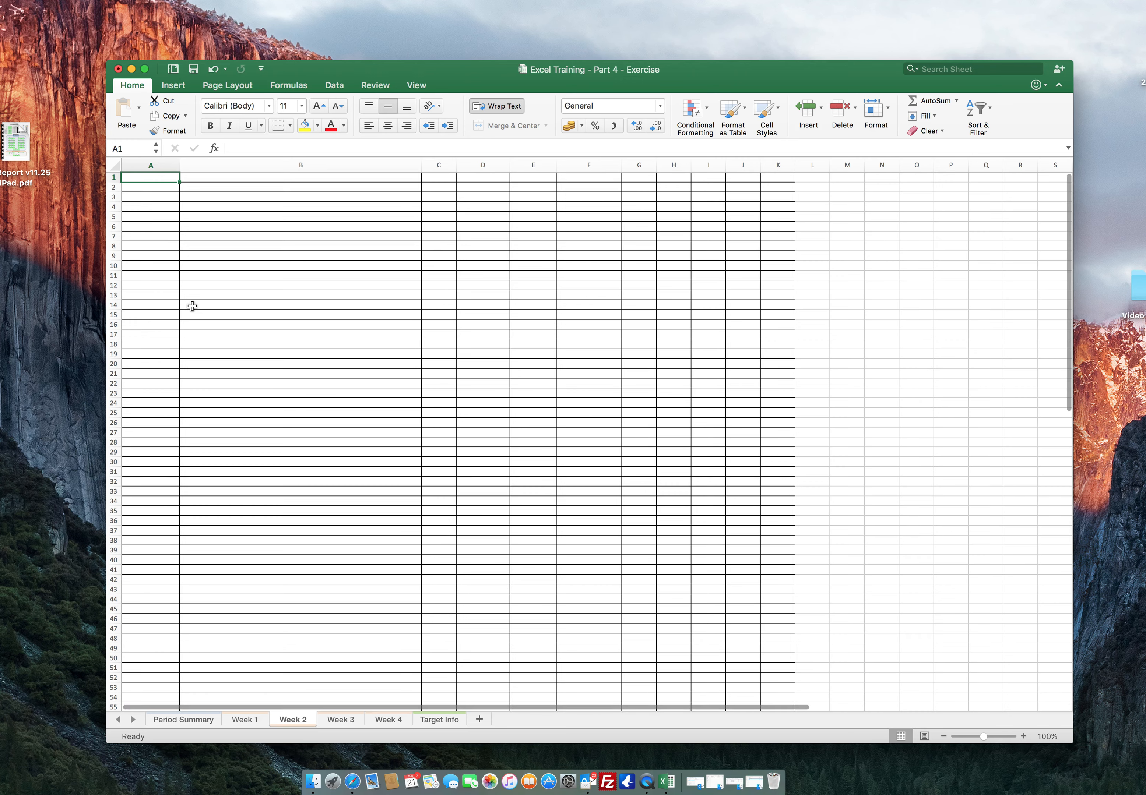
click(184, 721)
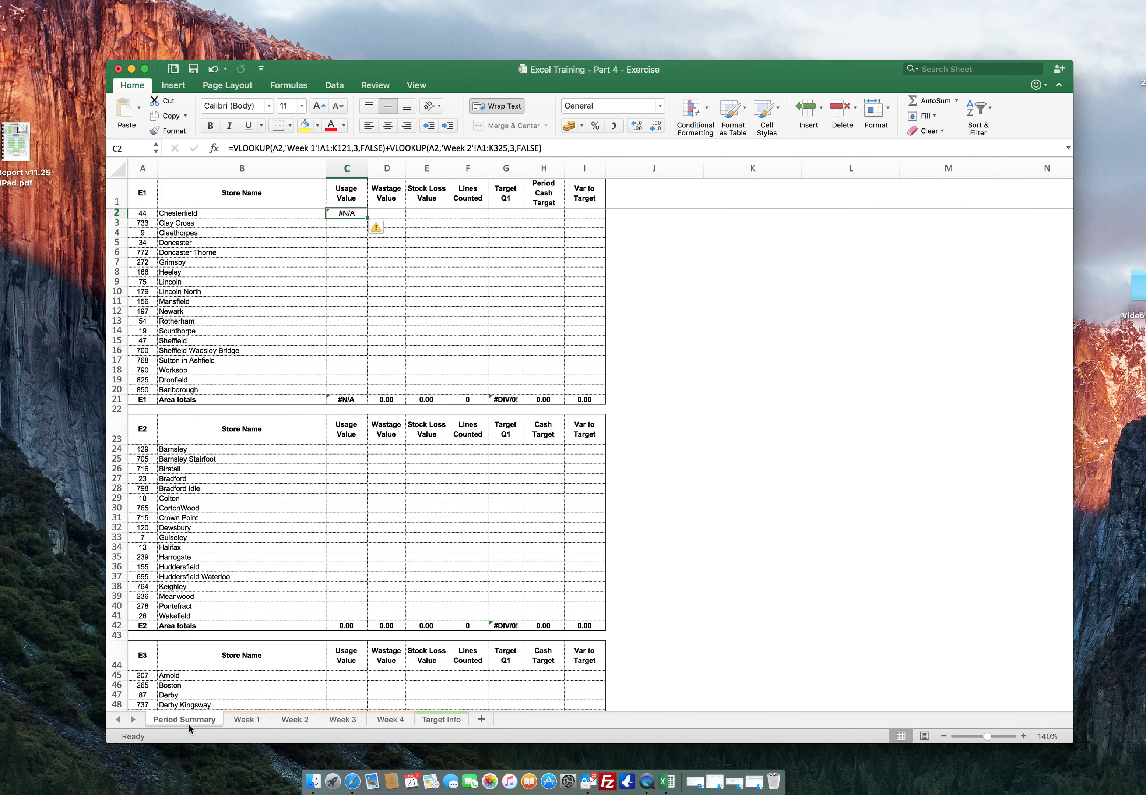
Try wrapping the Week 2 lookup in C2 in IFERROR with "" as the value if error.
click(392, 149)
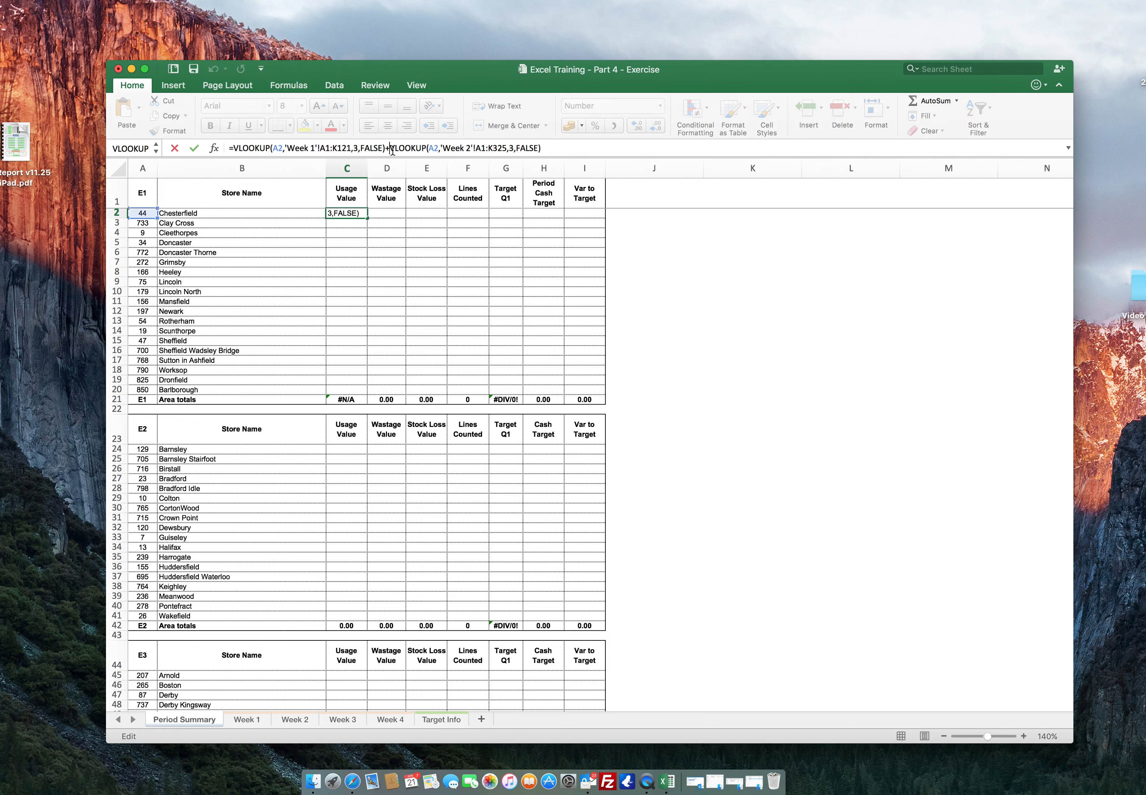
text(ifer)
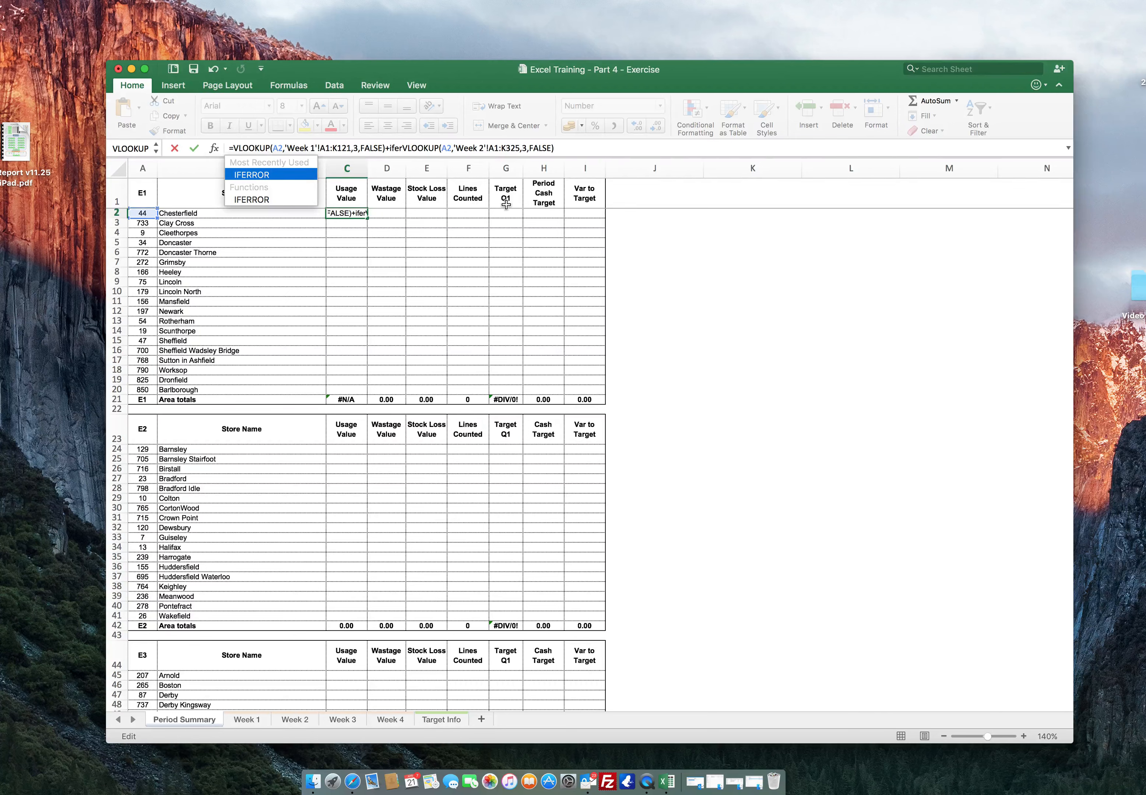
text(ror()
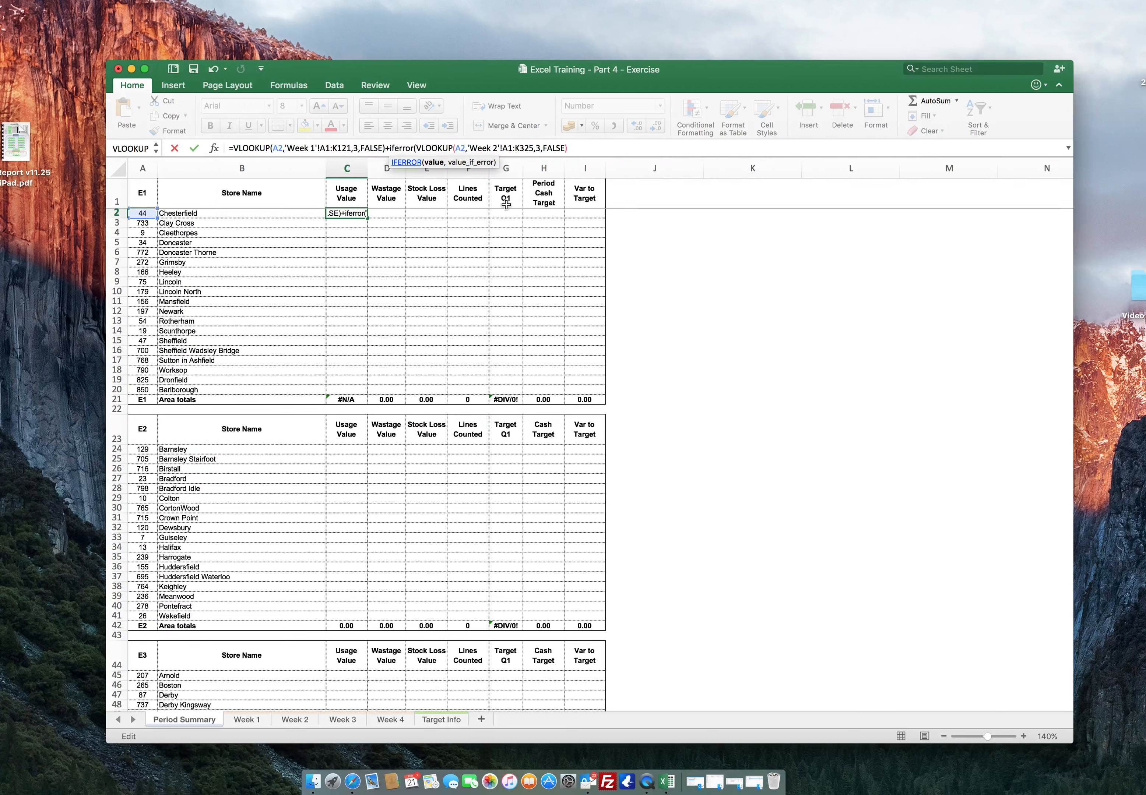
click(592, 147)
text(,0)
key(BackSpace)
text(""))
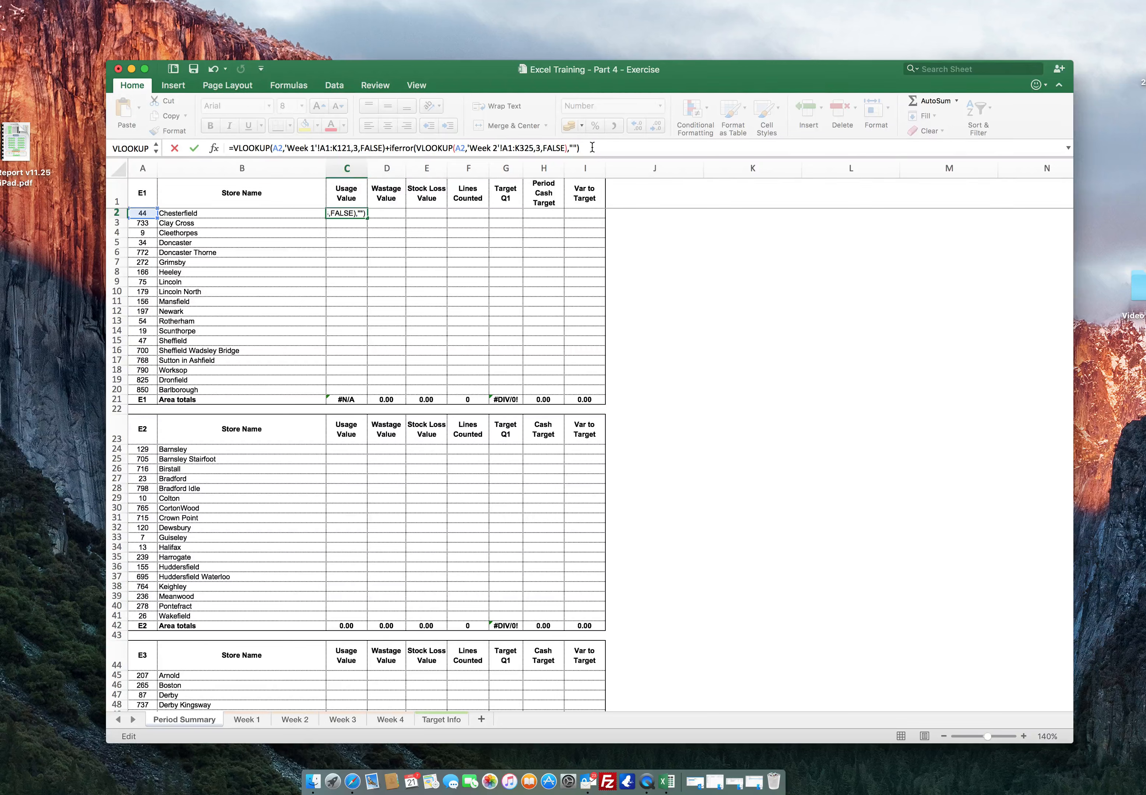
key(Return)
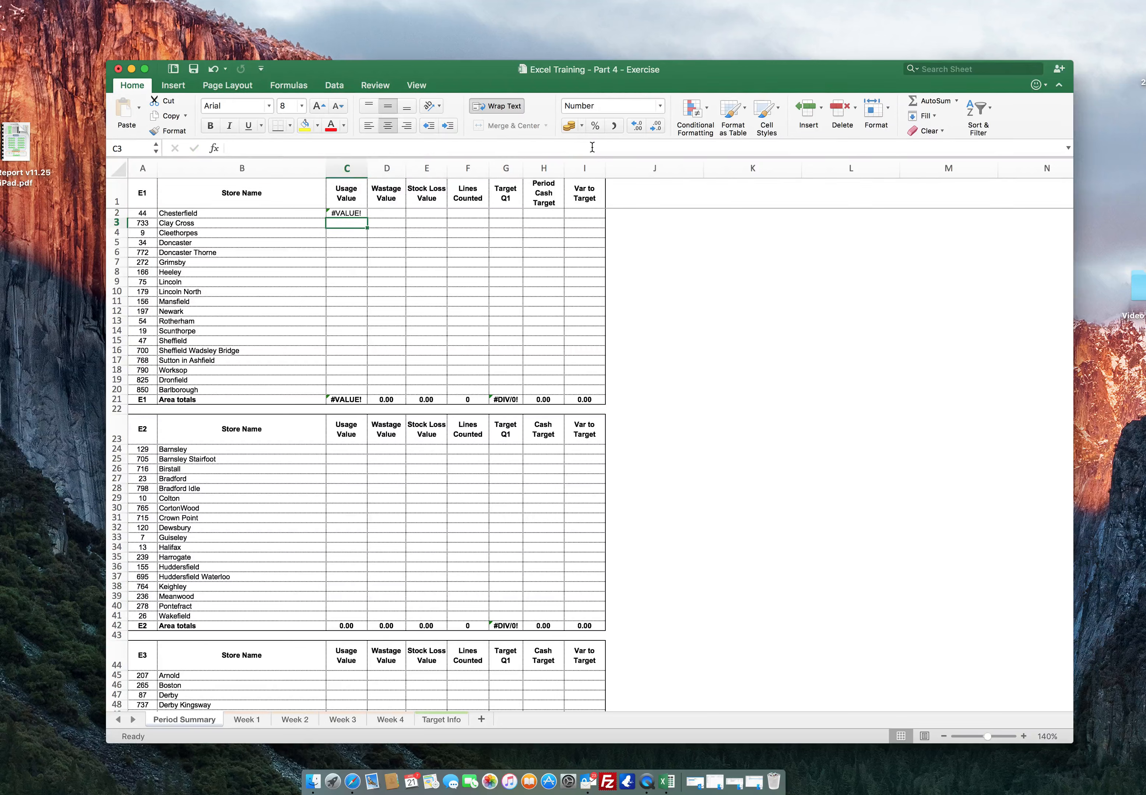
Review the IFERROR and VLOOKUP arguments of Chesterfield's Usage Value formula in C2.
key(Up)
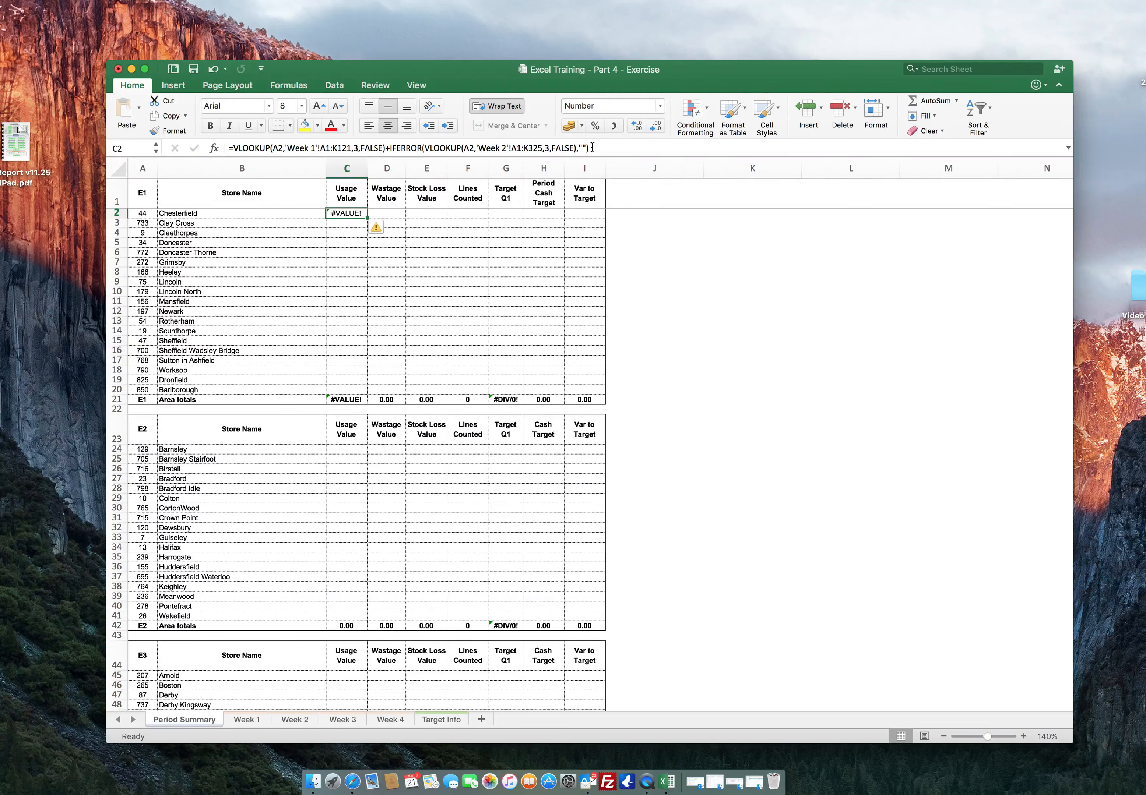
click(427, 148)
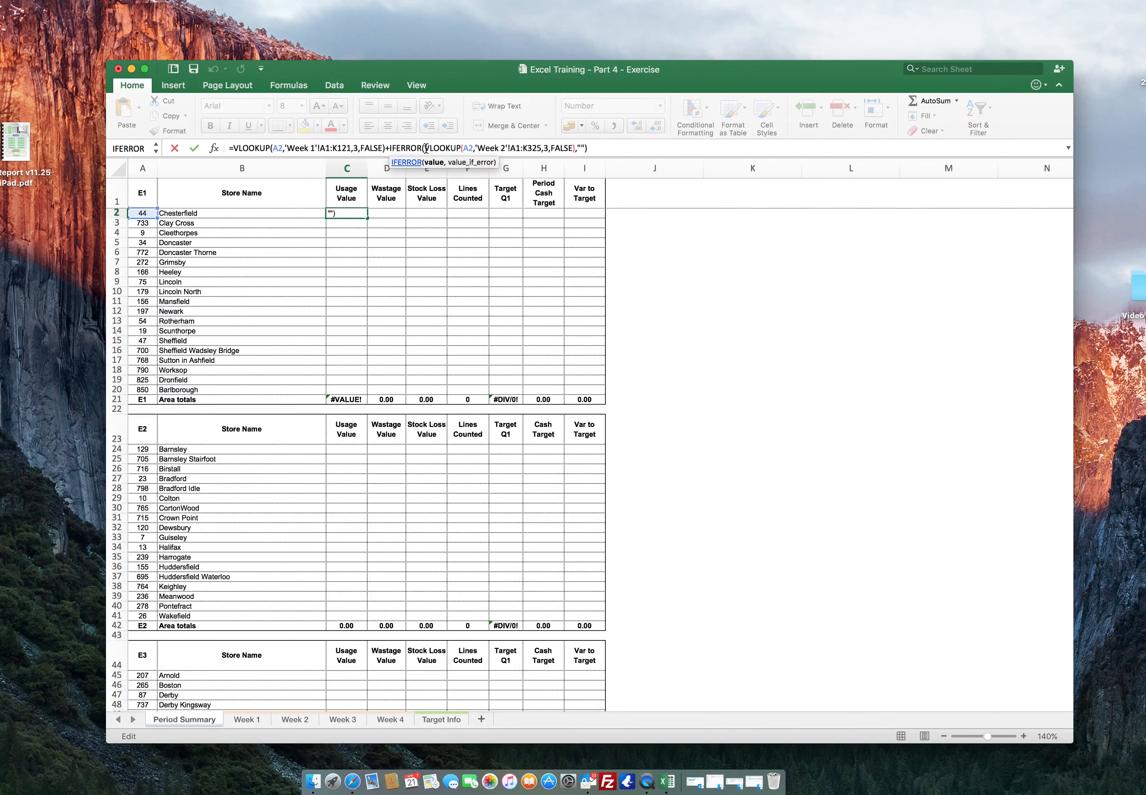
click(479, 148)
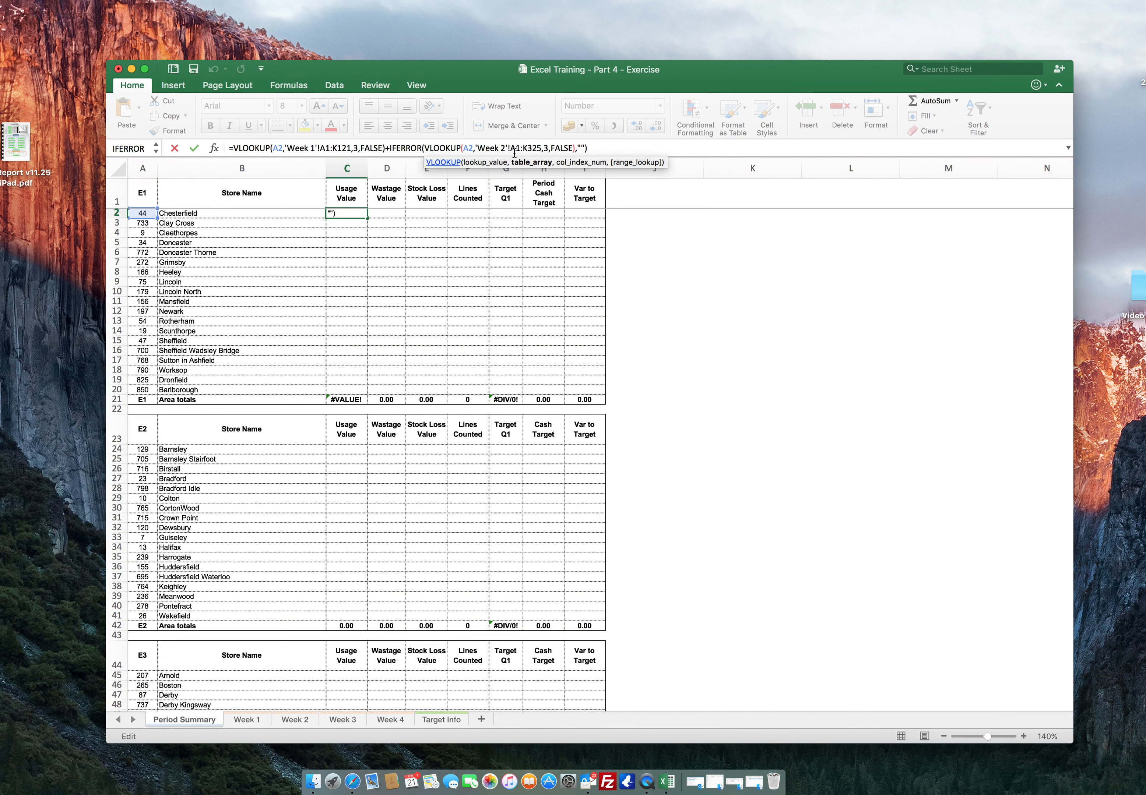
click(406, 148)
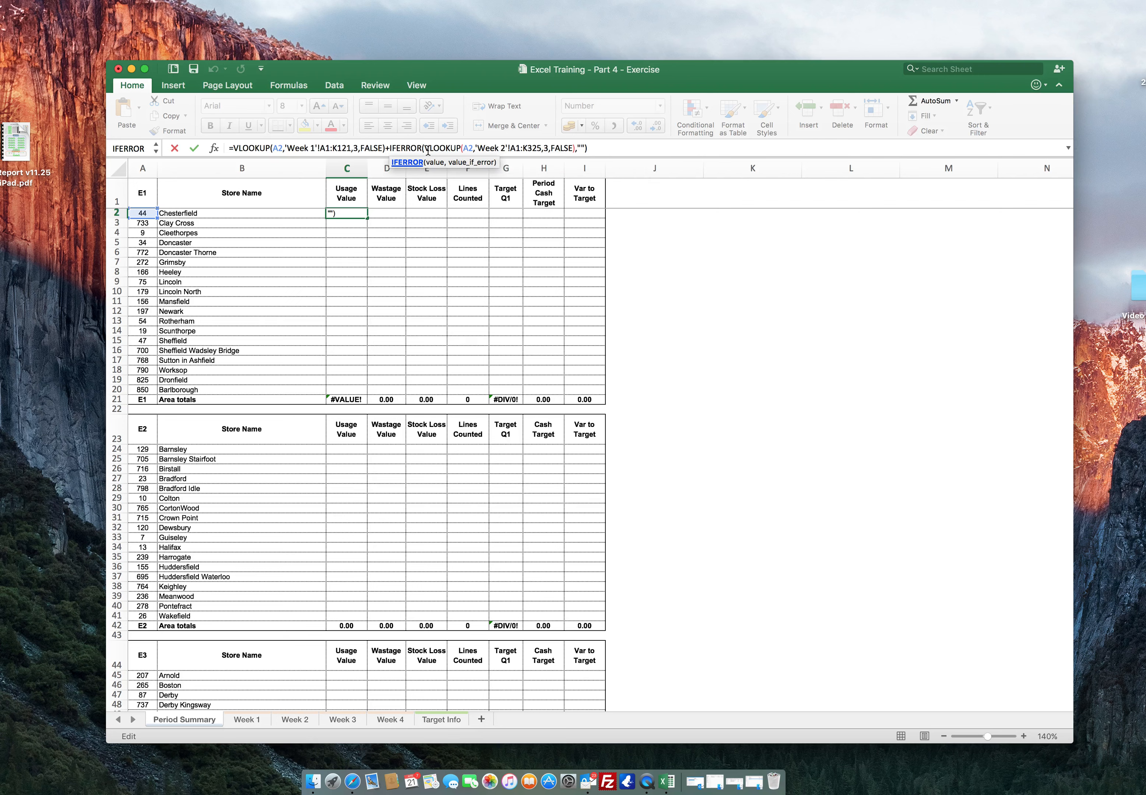
click(581, 149)
key(Return)
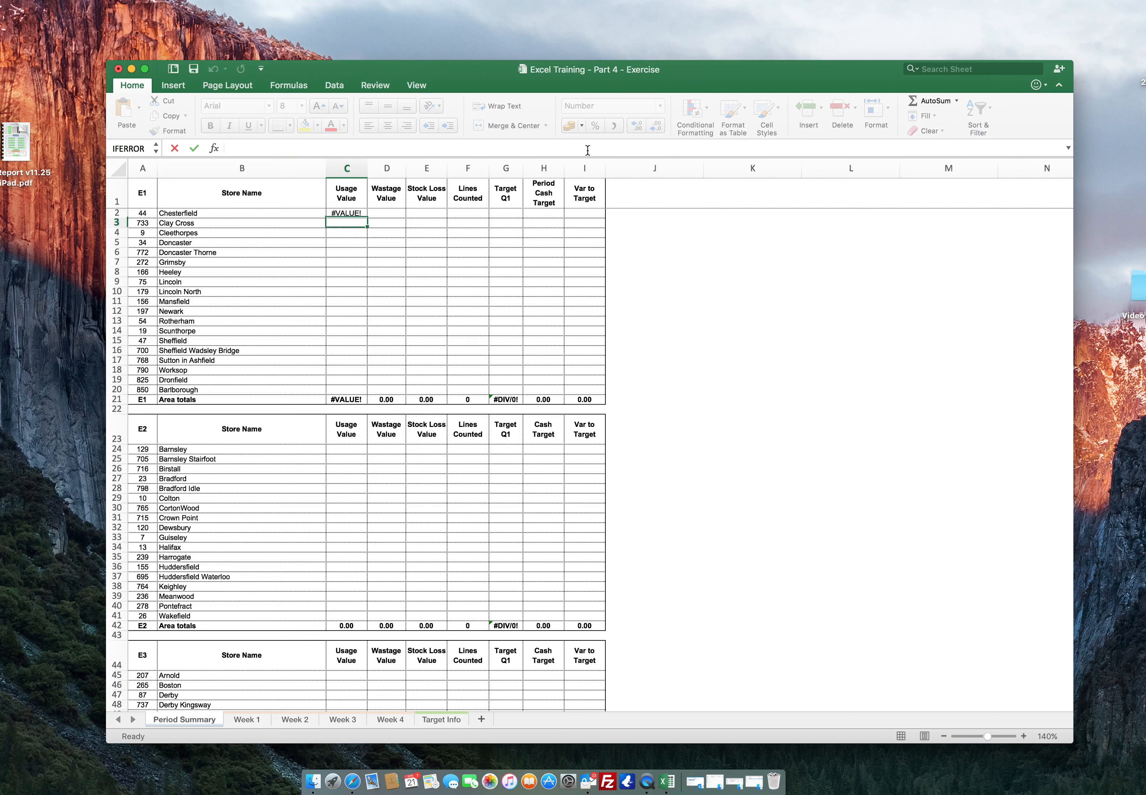
key(Up)
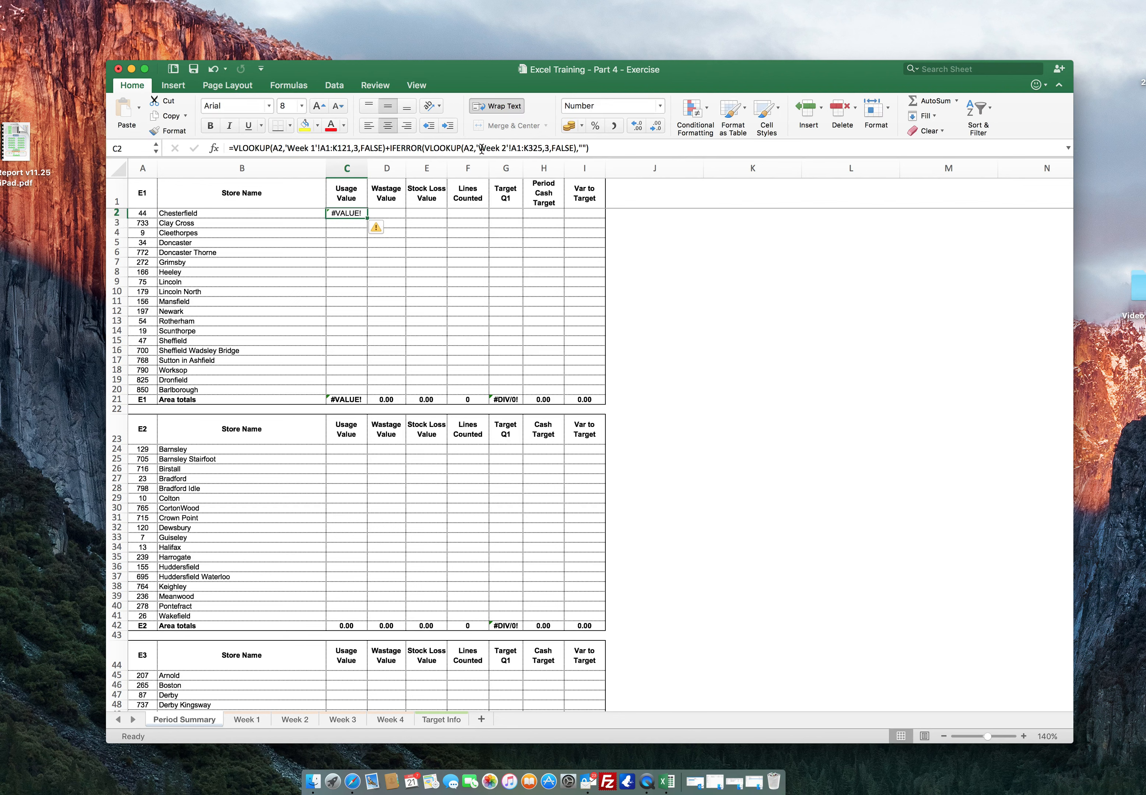
Remove the IFERROR Week 2 part from the C2 formula, keeping only the Week 1 lookup.
drag(385, 148, 474, 148)
drag(556, 150, 714, 151)
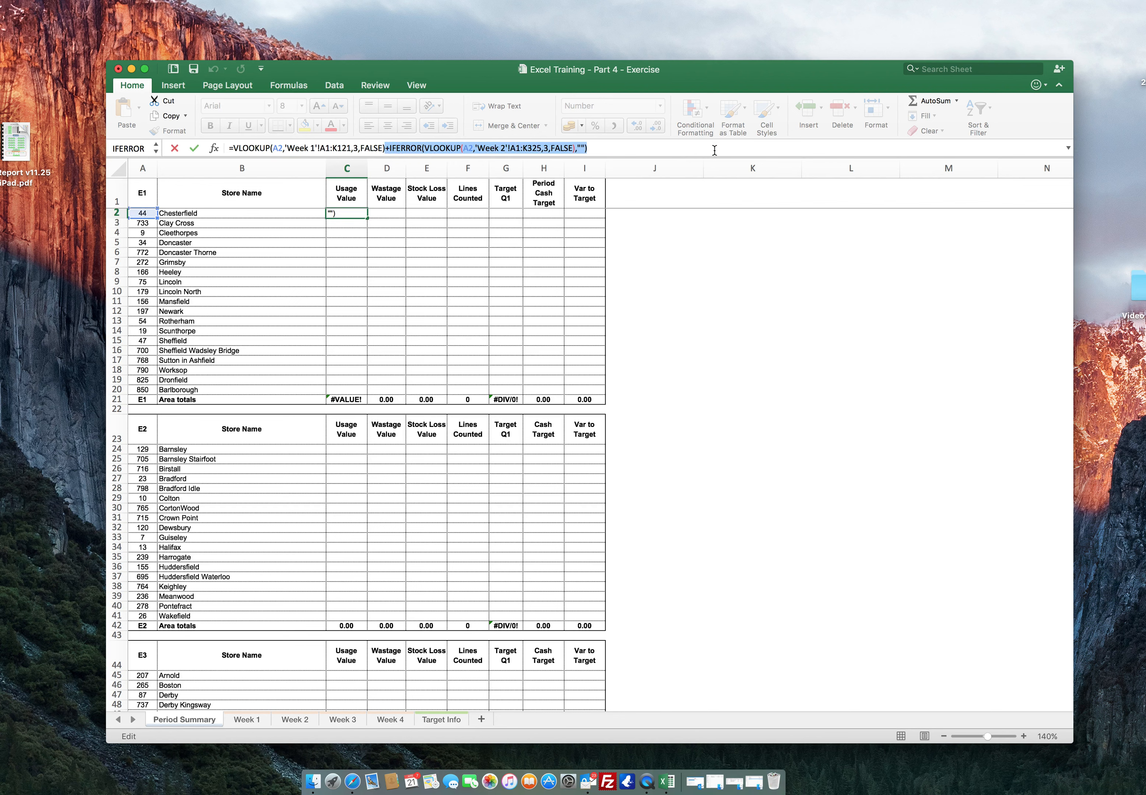
key(BackSpace)
key(Return)
key(Up)
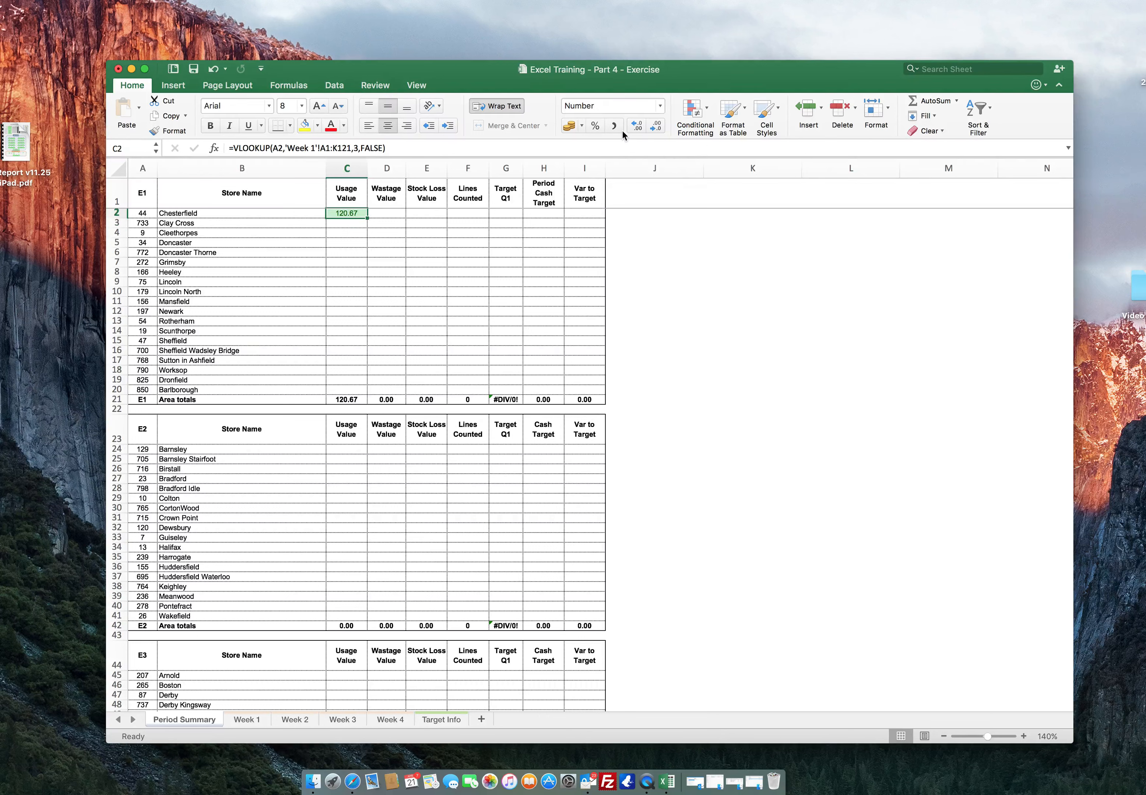
Append +IFERROR((VLOOKUP( with lookup value A2 to the end of Chesterfield's Usage Value formula in C2.
click(557, 147)
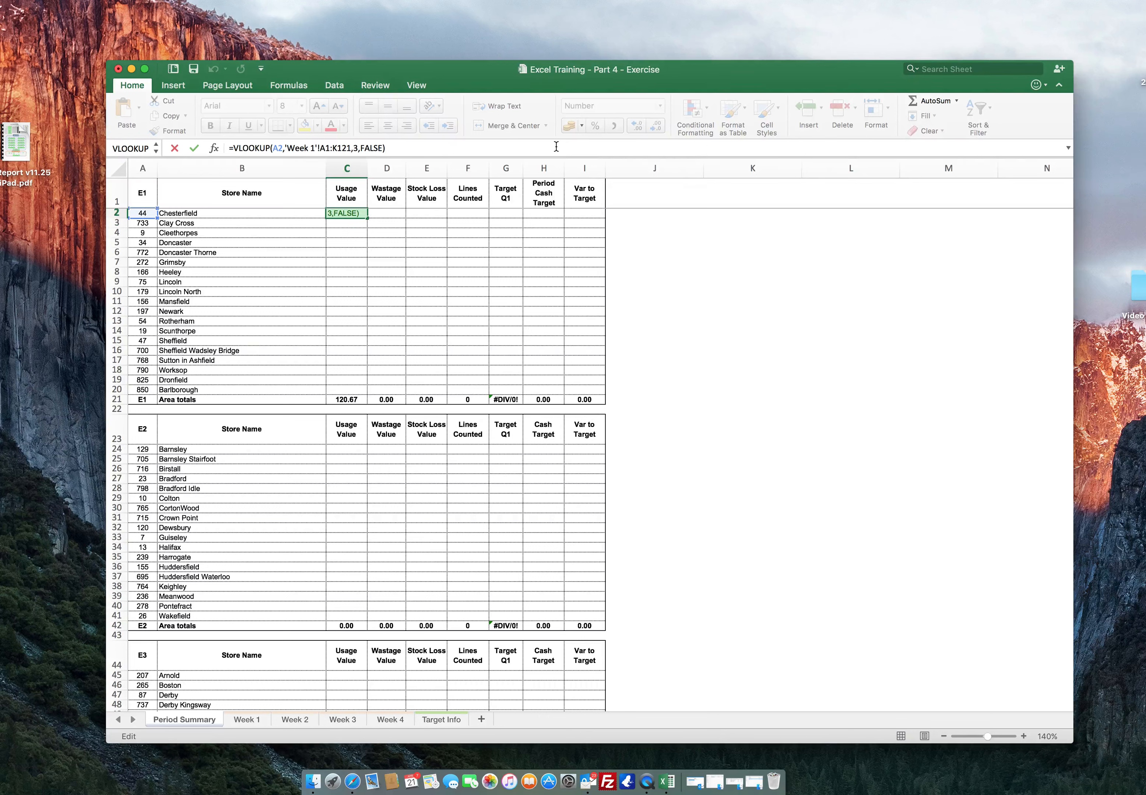
text(+ifer)
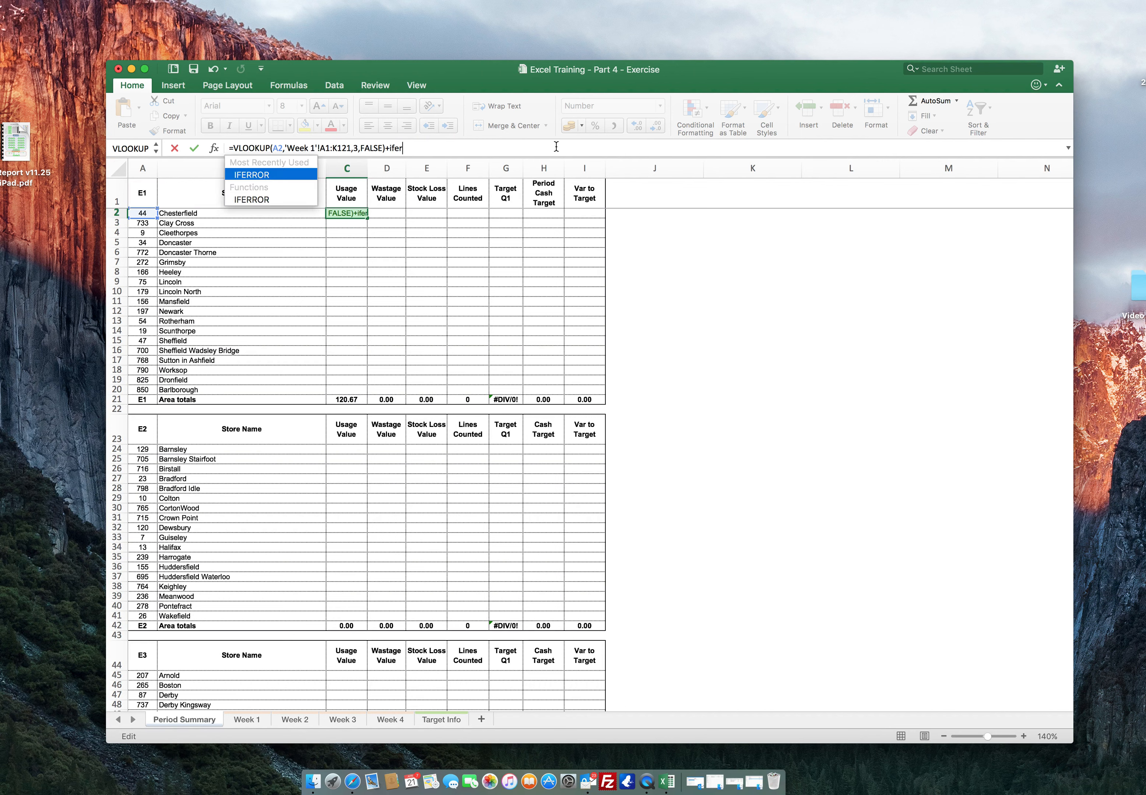
text(ror()
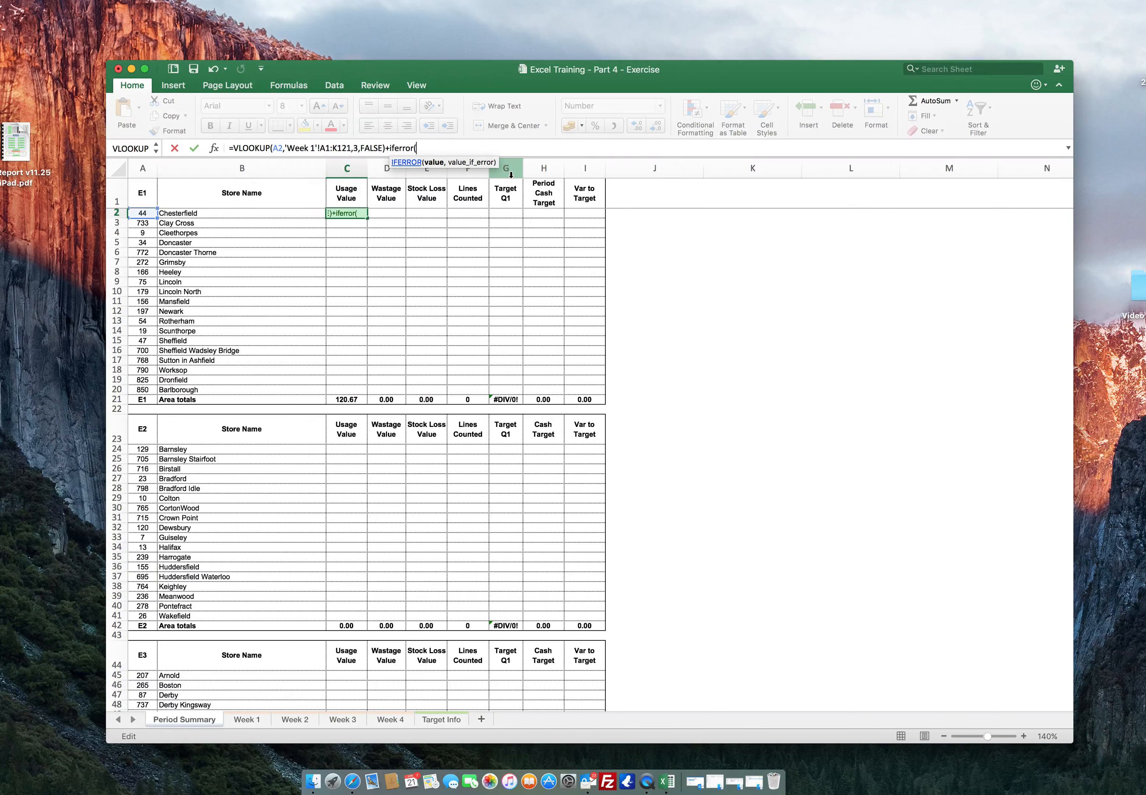
text((vlook)
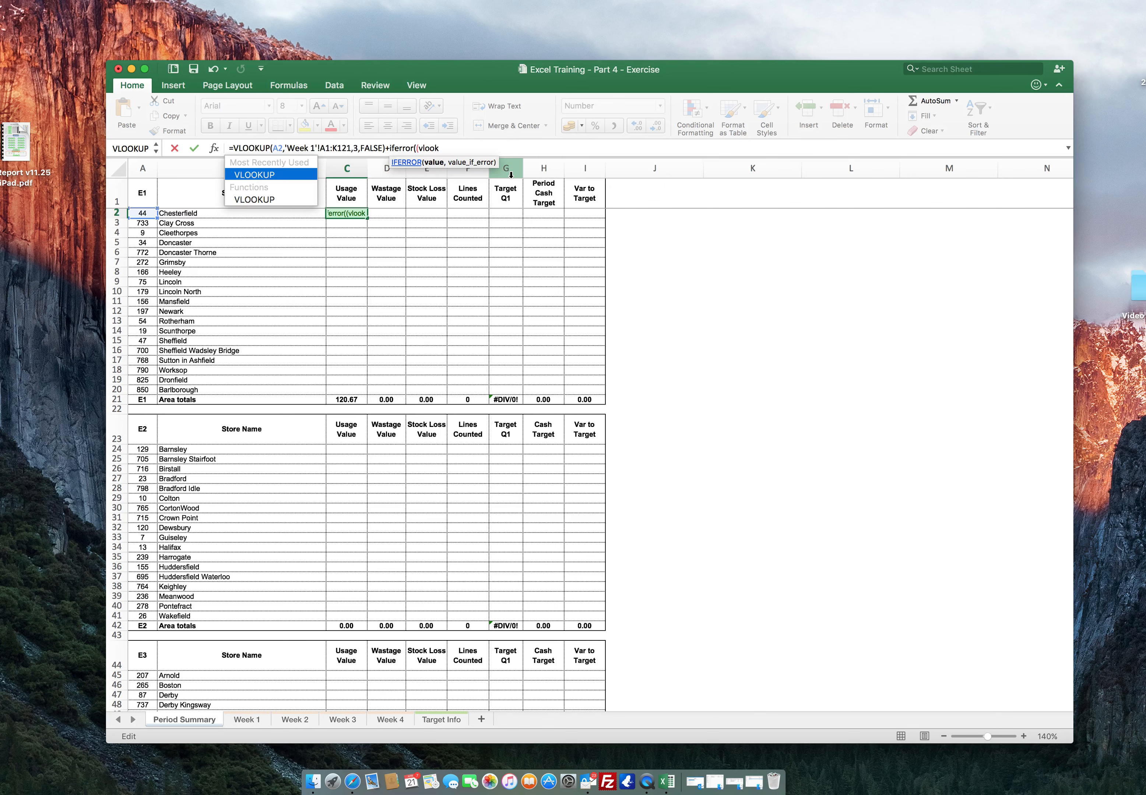
text(up,)
key(BackSpace)
text(()
click(139, 214)
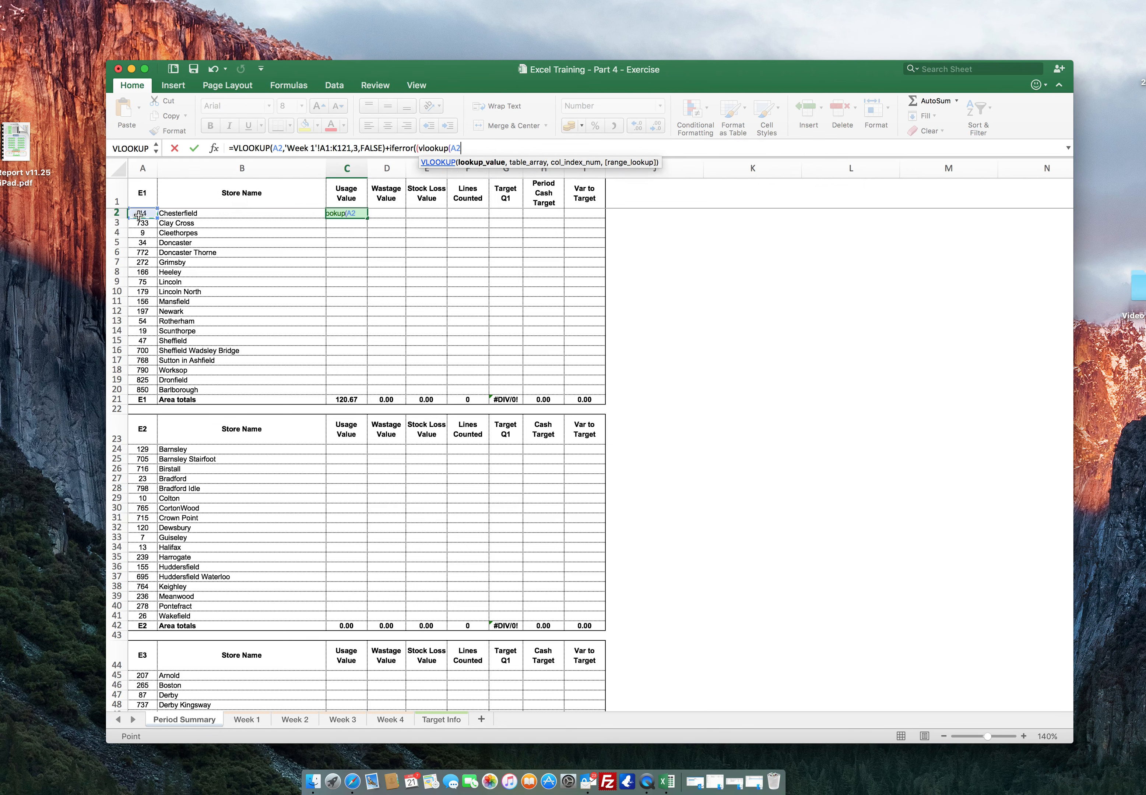
text(,)
Set the appended VLOOKUP's table array to 'Week 2'!A1:K117, column index to 3 and range lookup to FALSE.
click(295, 719)
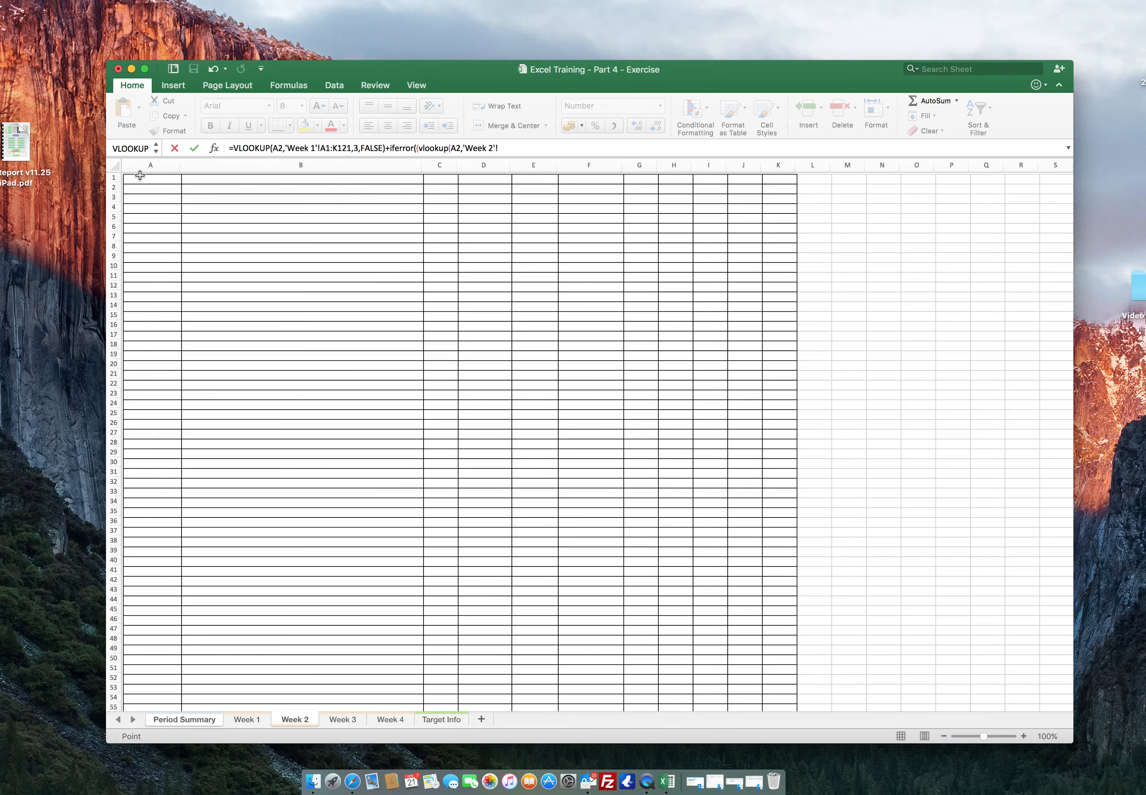
drag(140, 175, 775, 502)
click(542, 149)
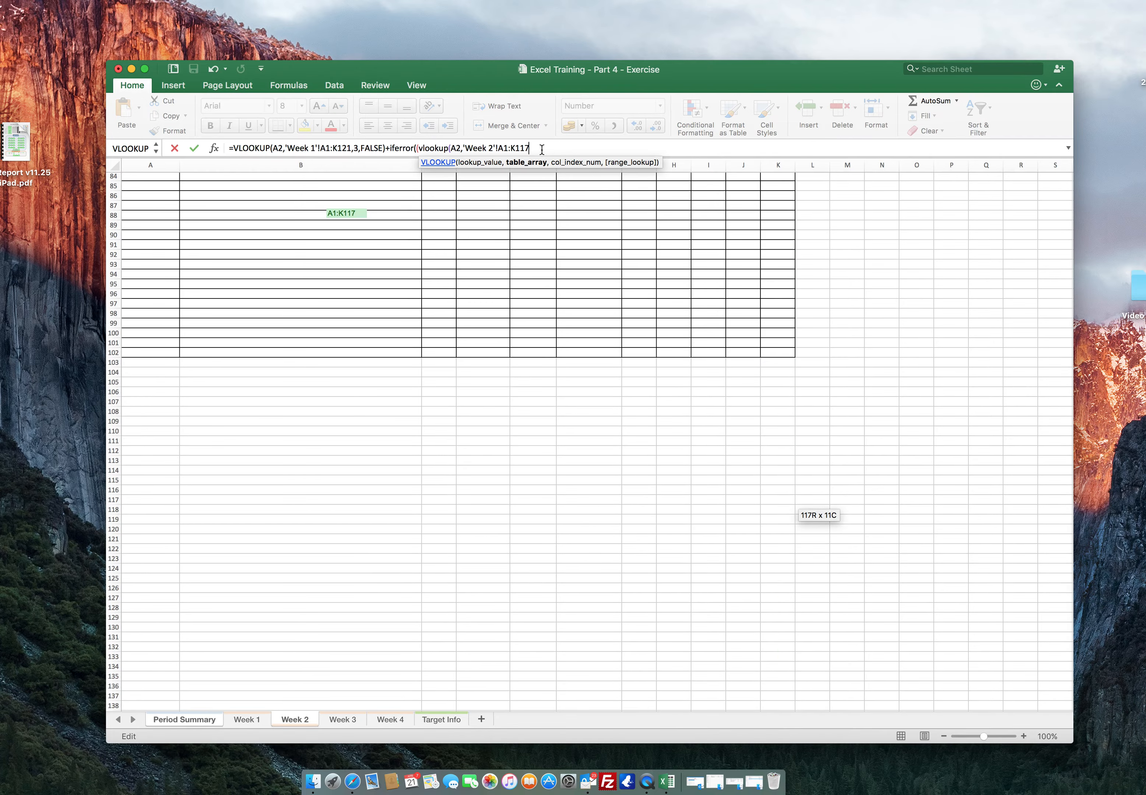
text(,3,fal)
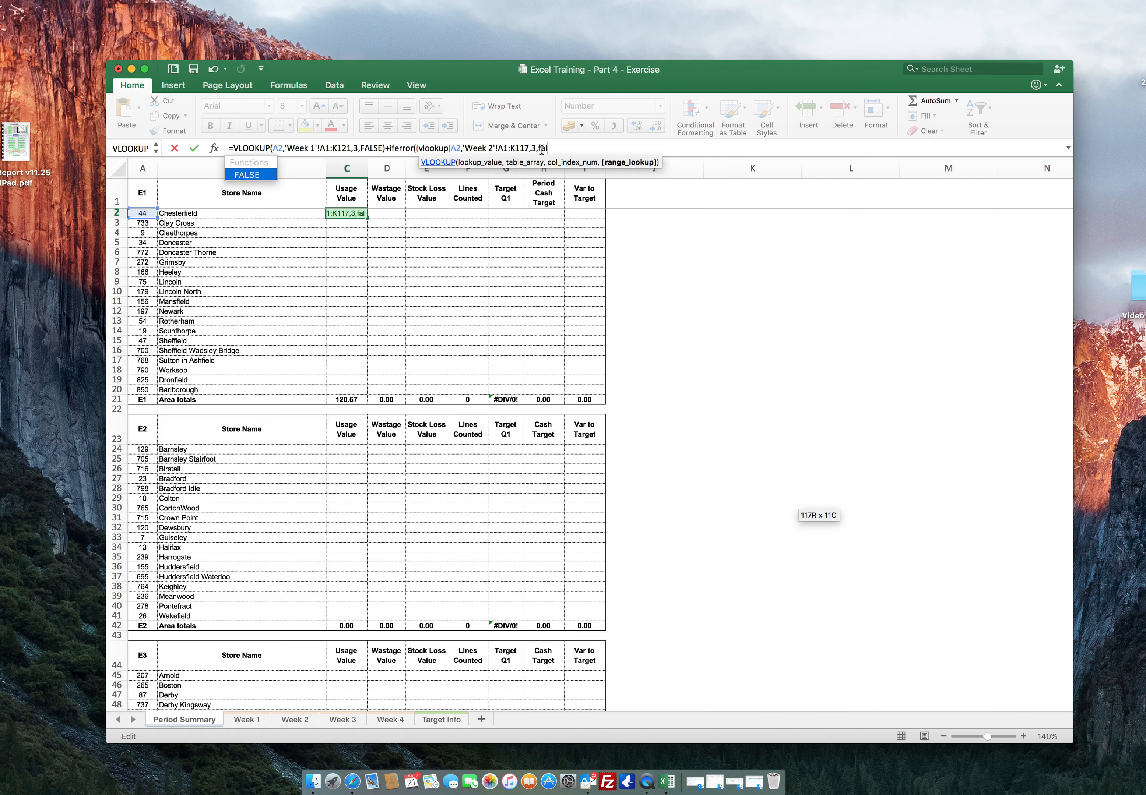
text(se))
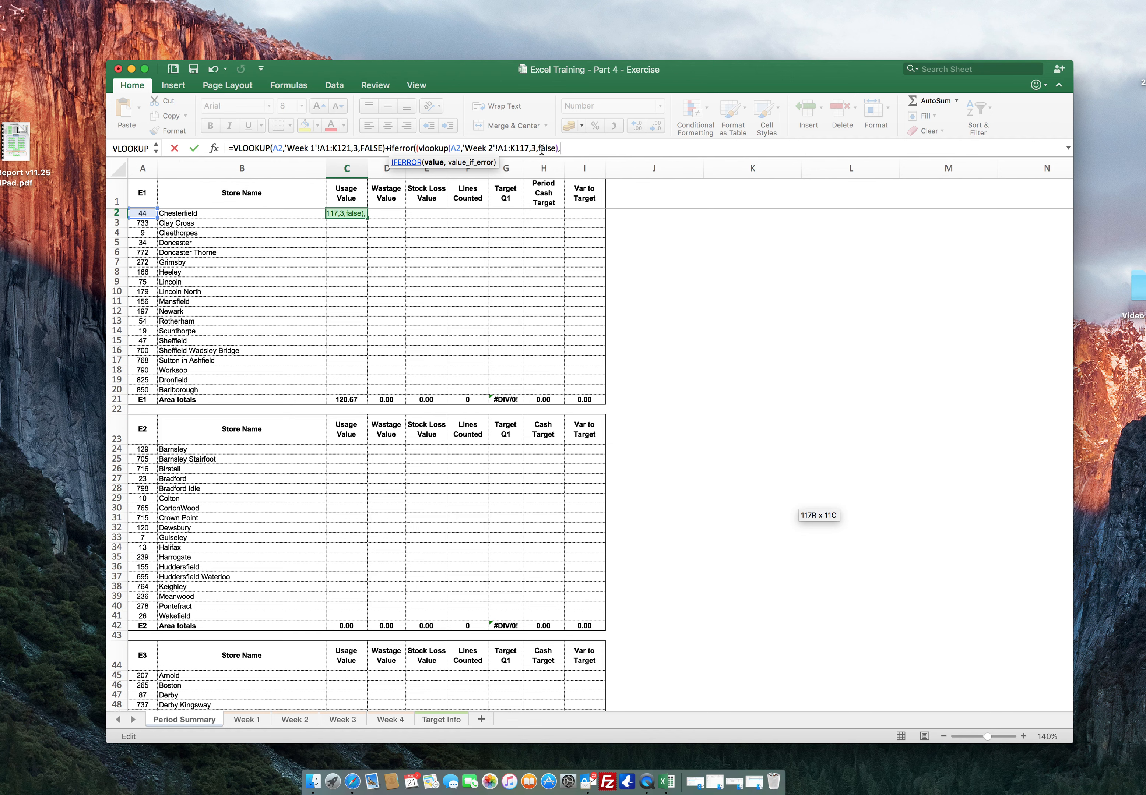
Complete the Week 2 IFERROR in C2 with "" as the value if error and enter the formula.
text(,)
key(BackSpace)
text(),""))
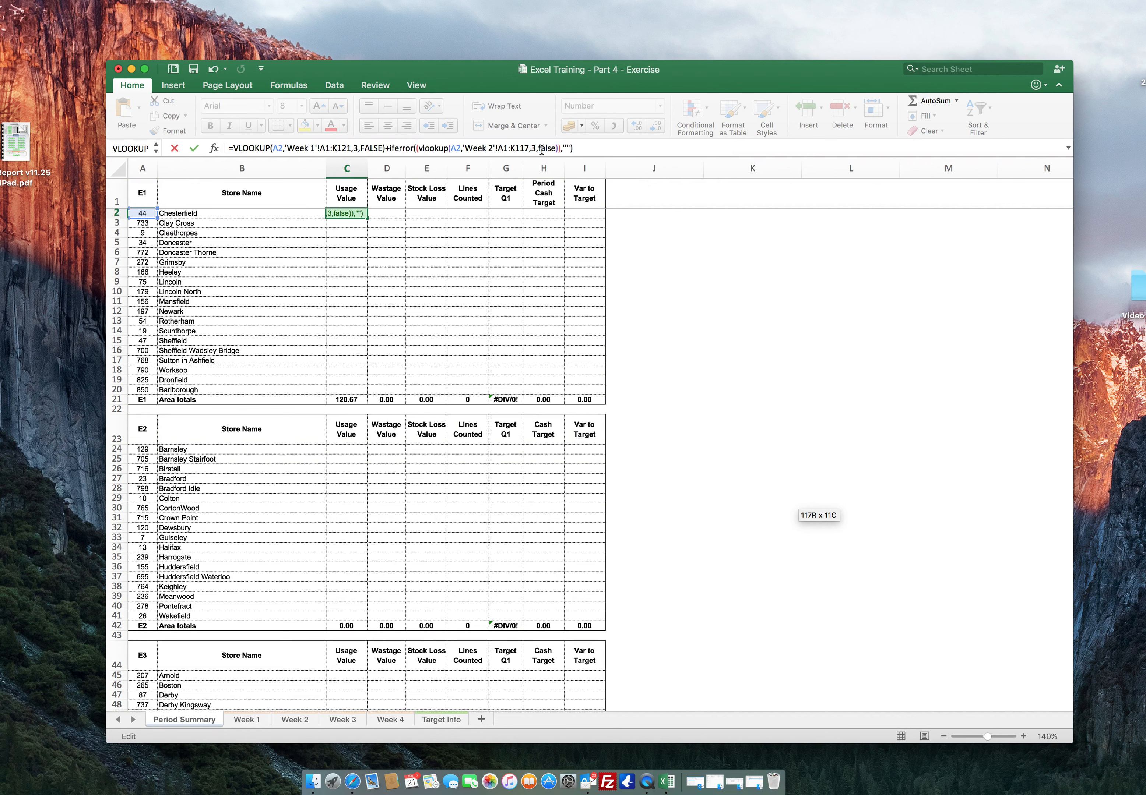
key(Return)
key(Up)
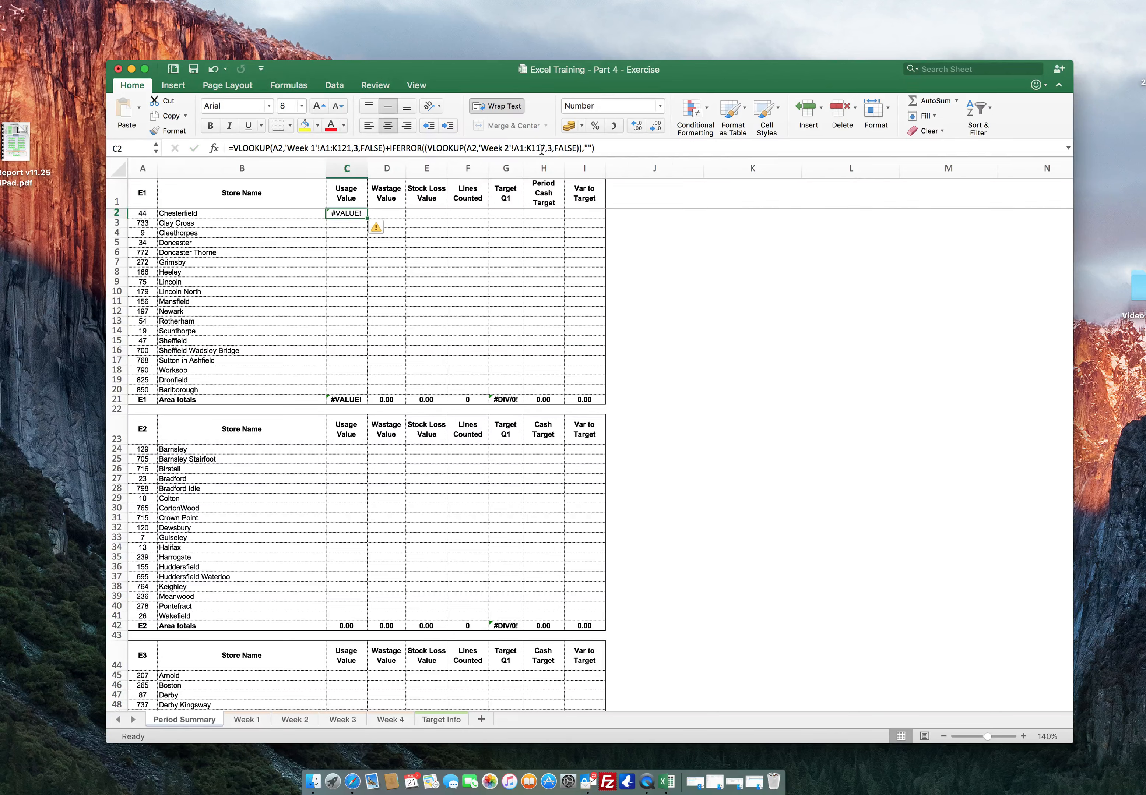
Set the value if error of the Week 2 IFERROR in C2 to 0.
click(594, 148)
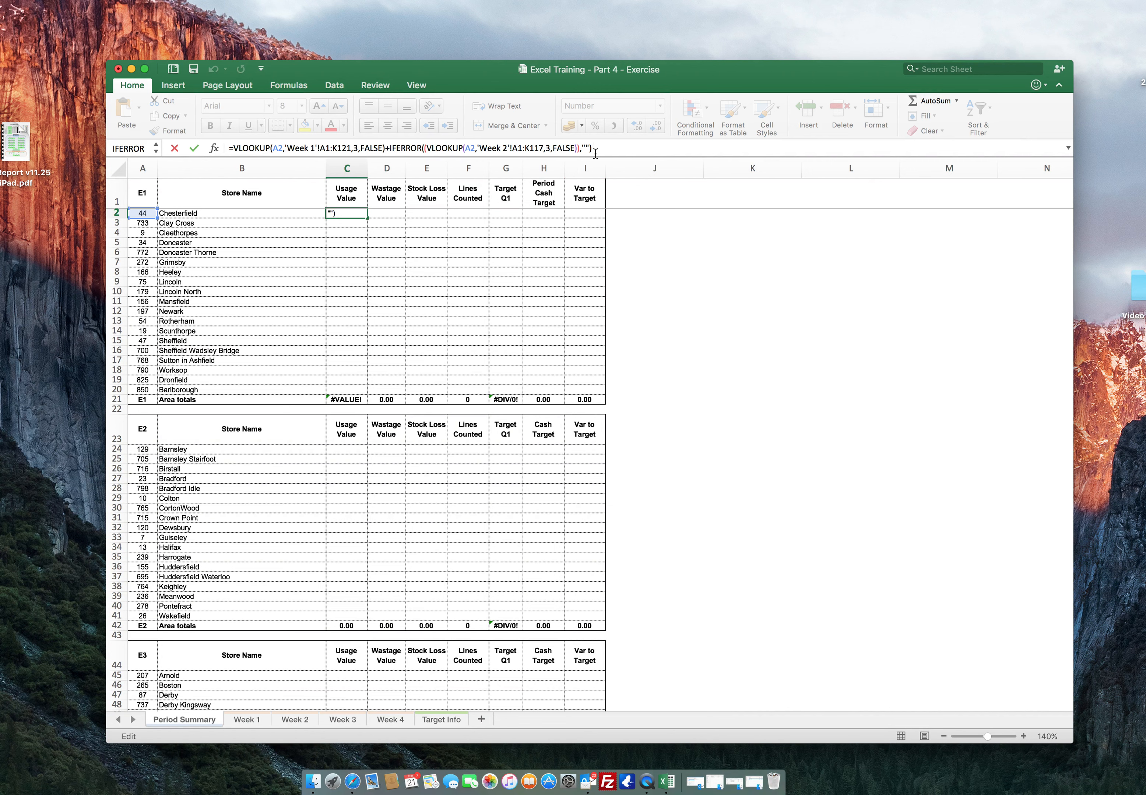
click(586, 147)
key(BackSpace)
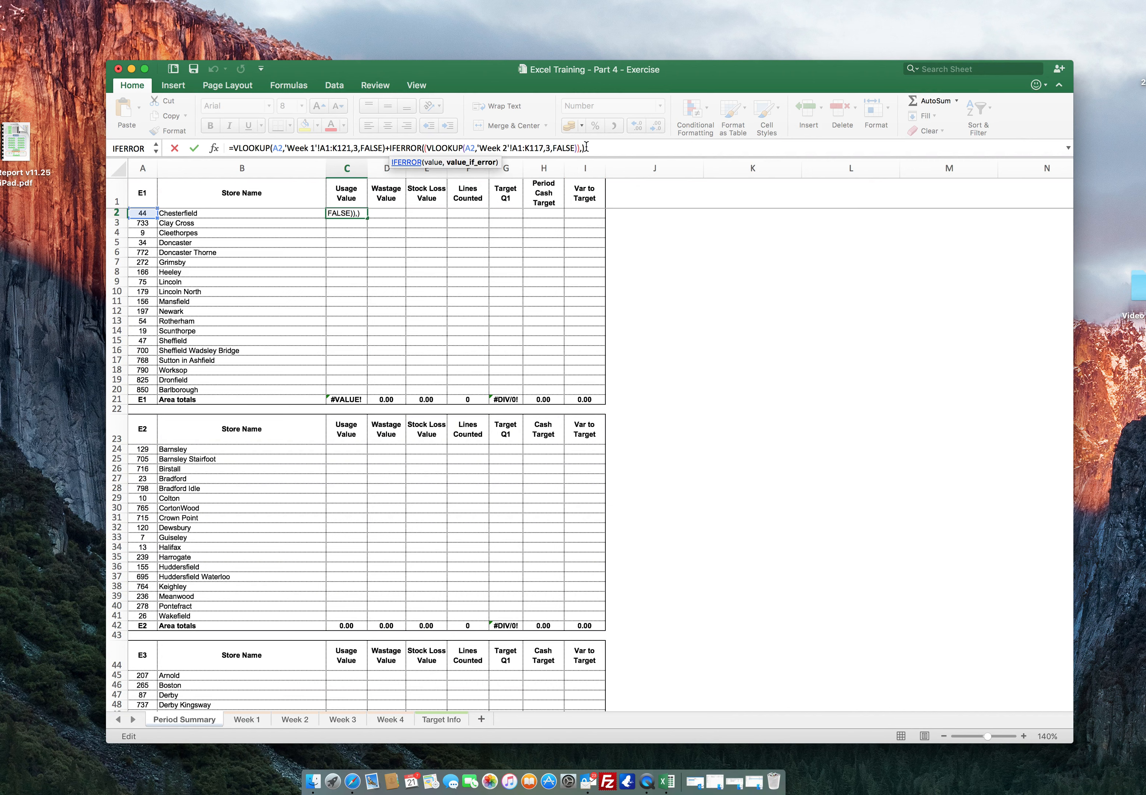
key(Return)
key(Up)
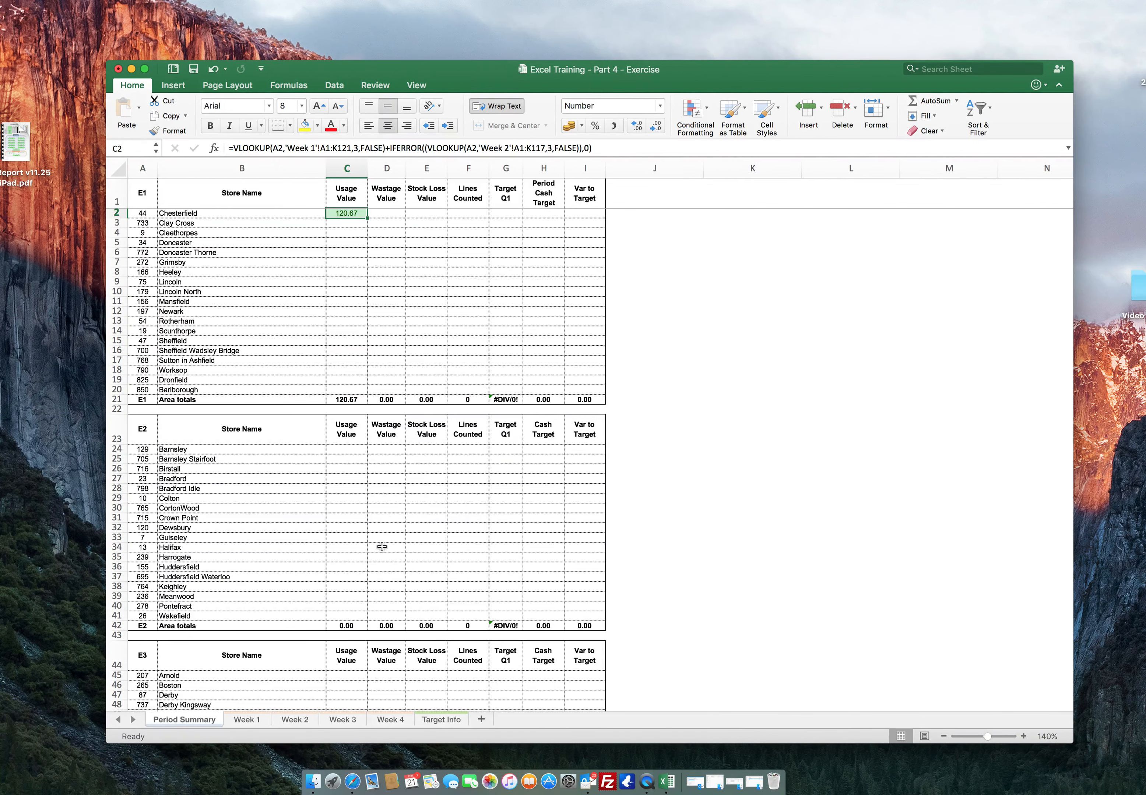
Check the Week 2 and Week 1 sheets for Chesterfield's data and return to Period Summary.
click(290, 719)
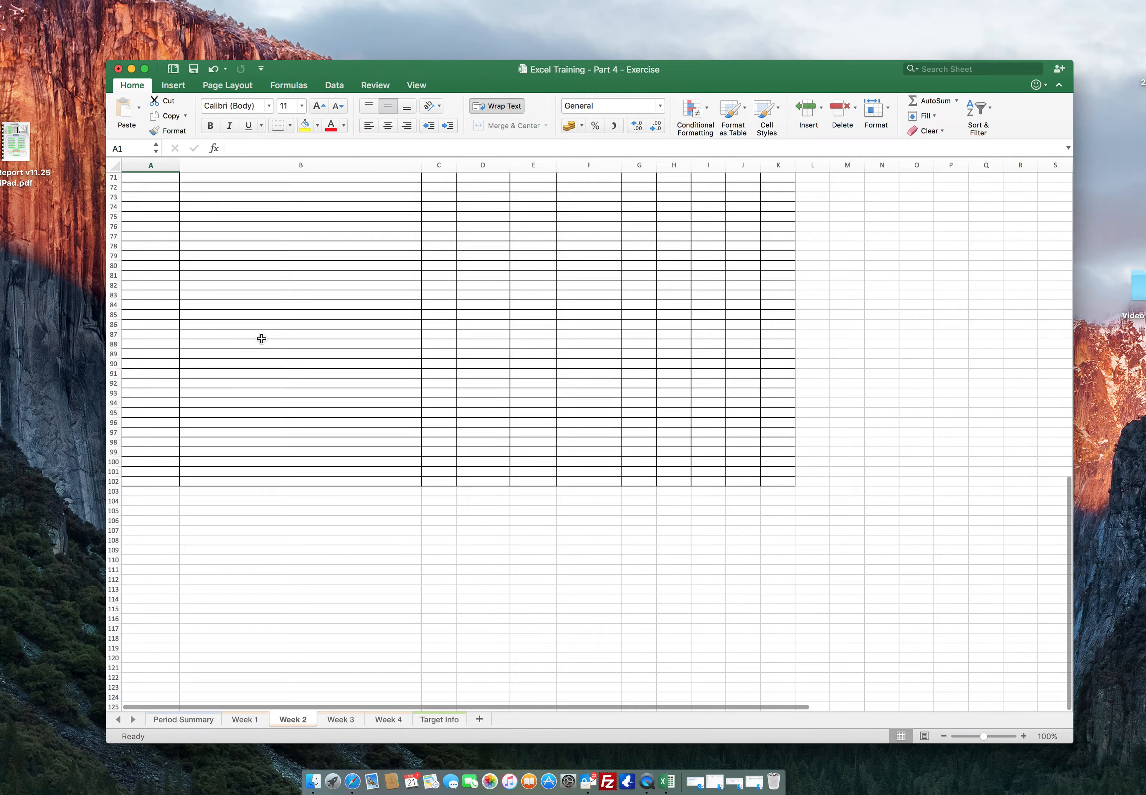
scroll(245, 319, up, 20)
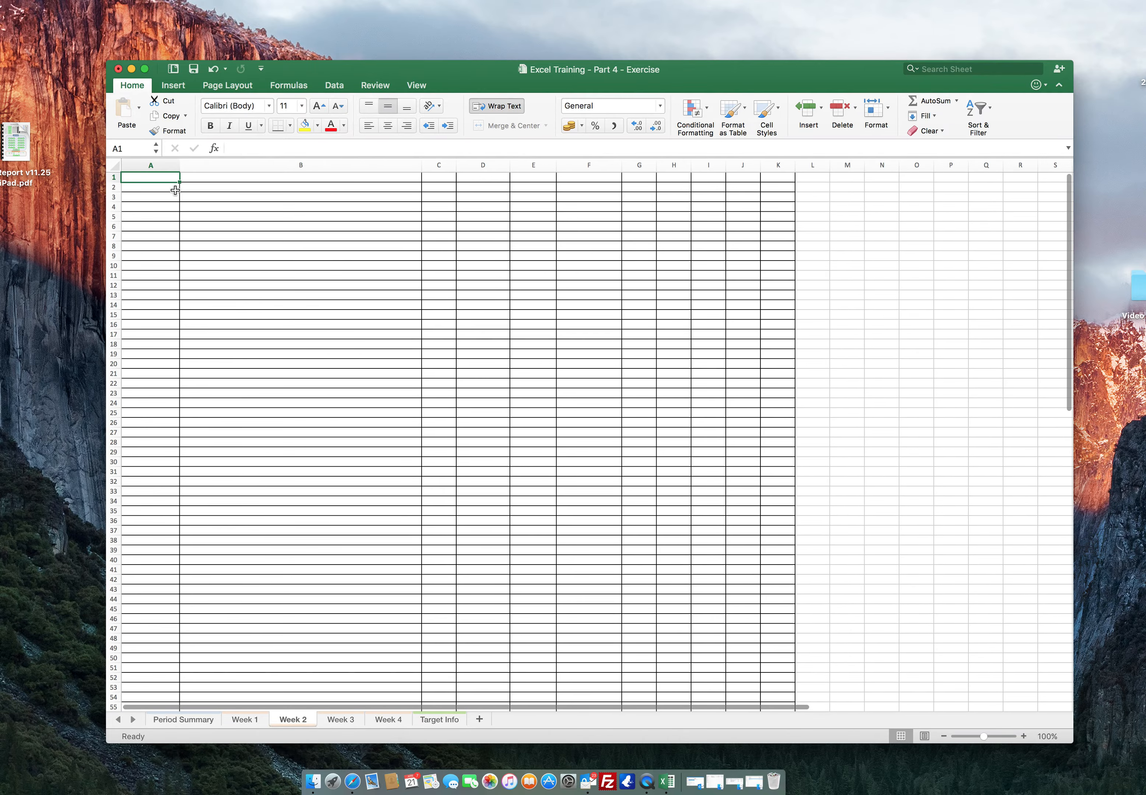
click(258, 723)
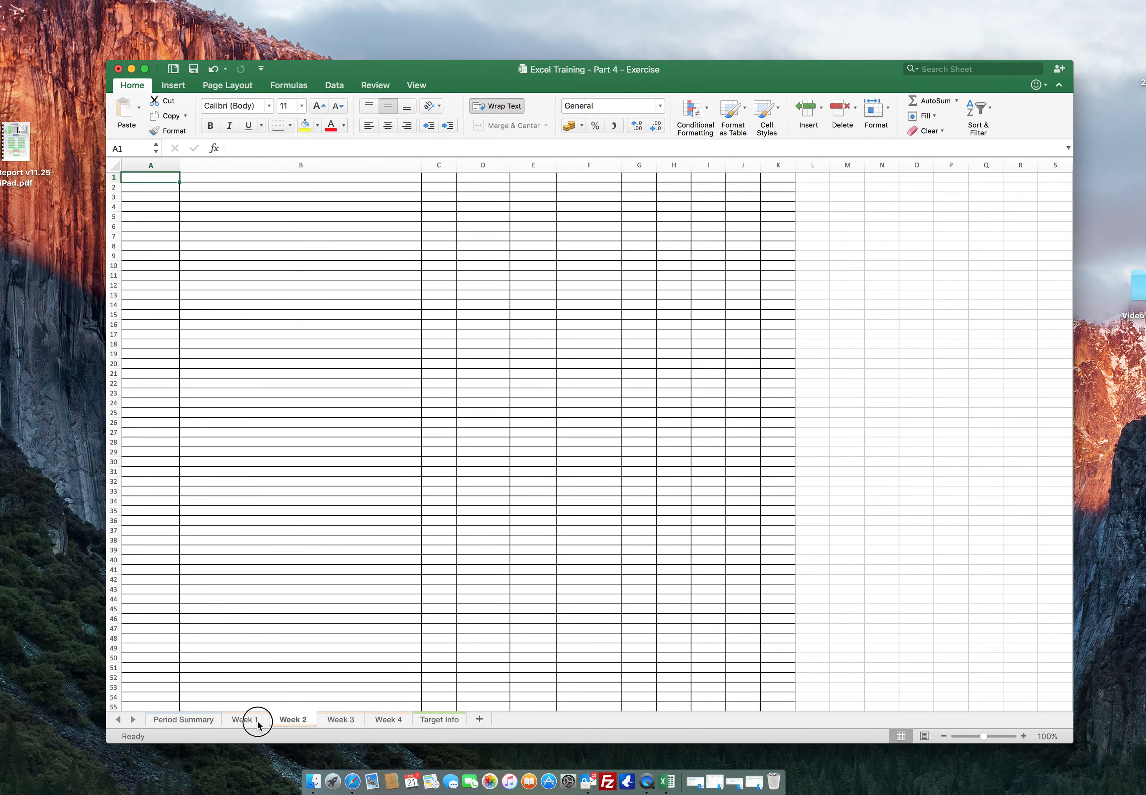
click(301, 722)
click(245, 720)
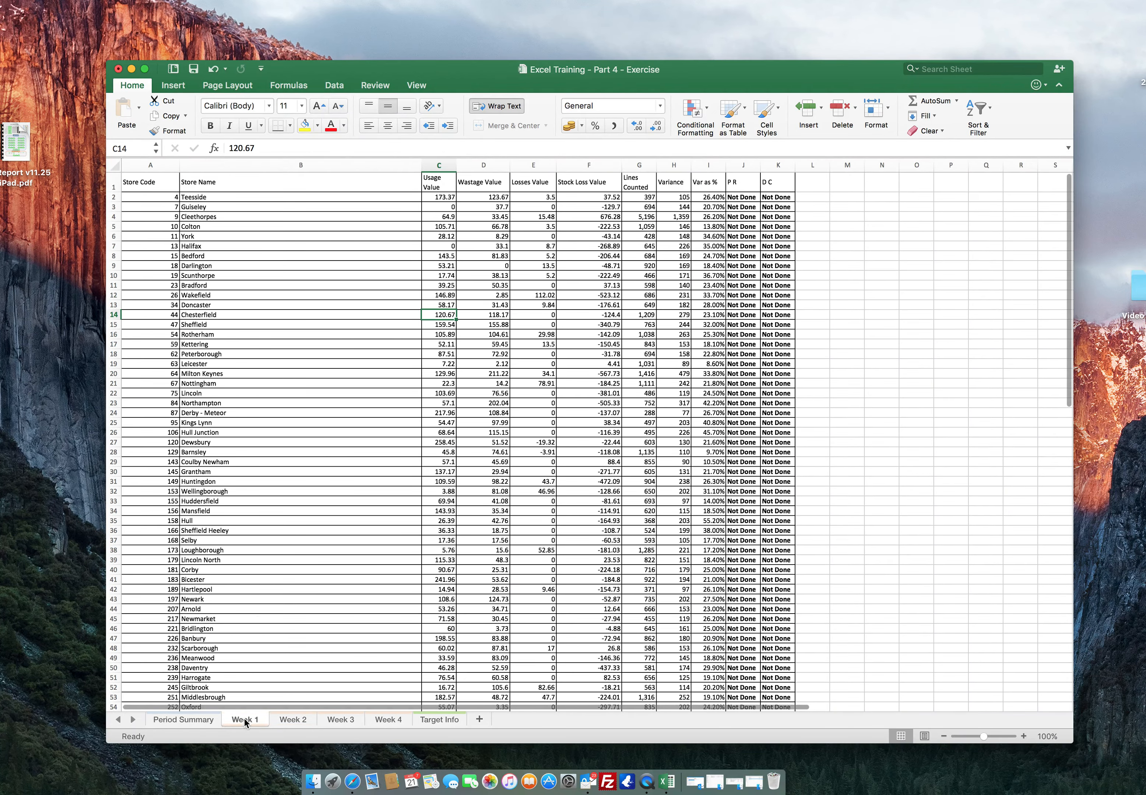
click(183, 720)
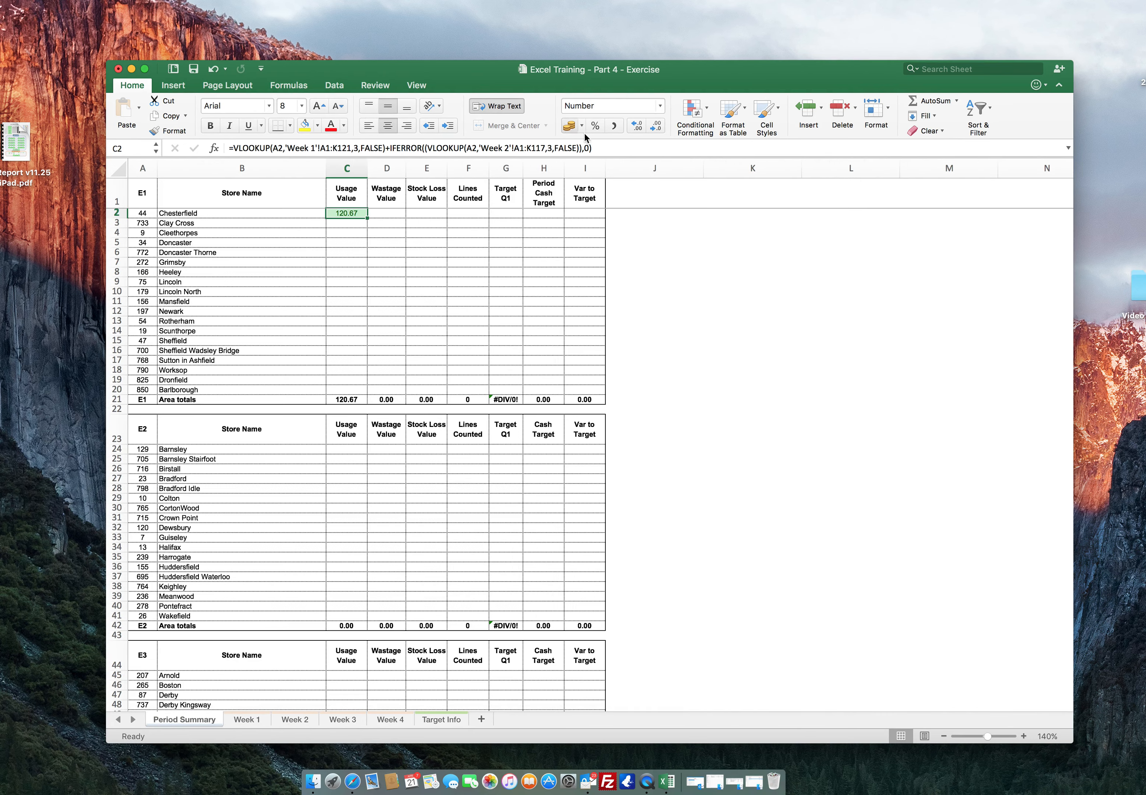
Insert an IFERROR function at the start of the C2 formula, ahead of the Week 1 lookup arguments.
click(598, 148)
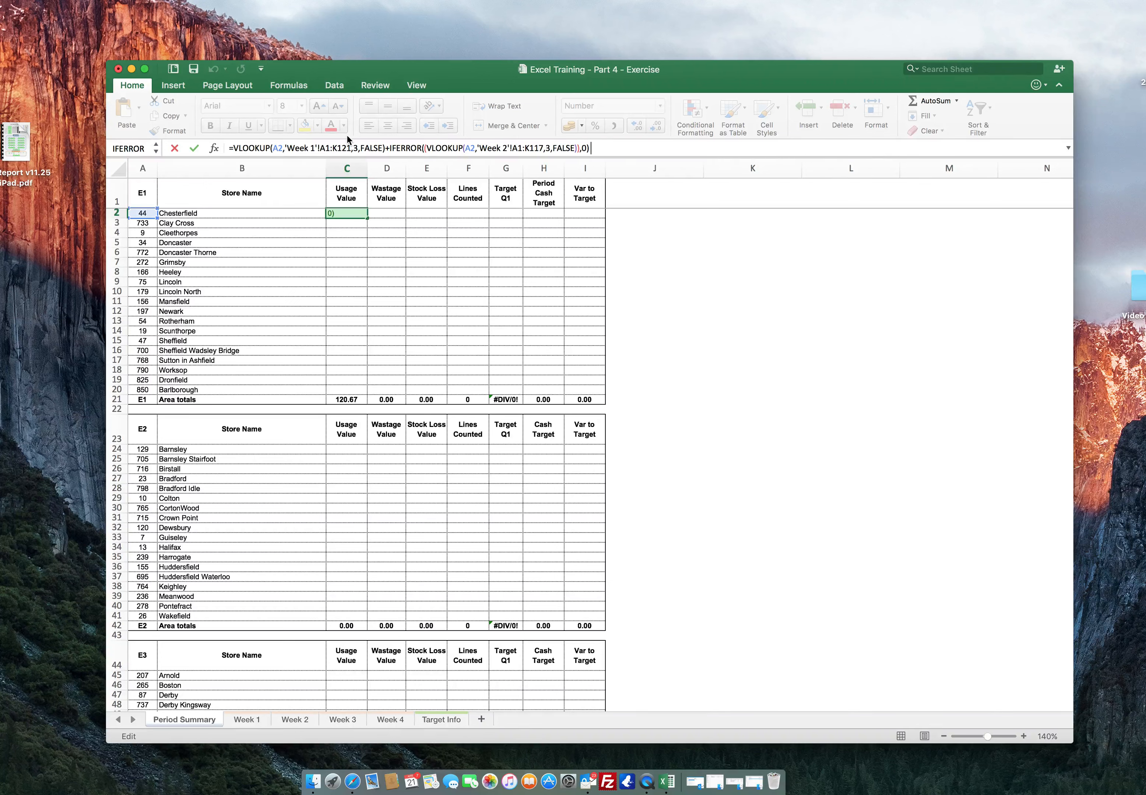
click(240, 147)
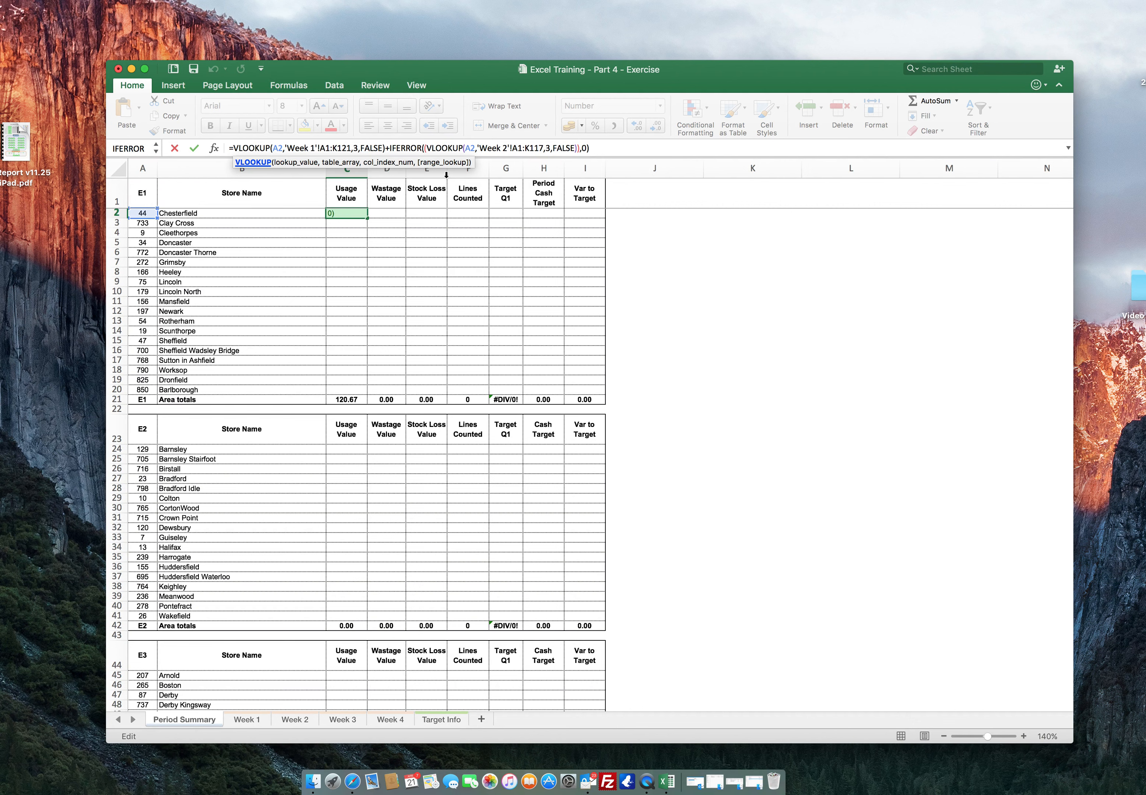
click(599, 147)
click(232, 148)
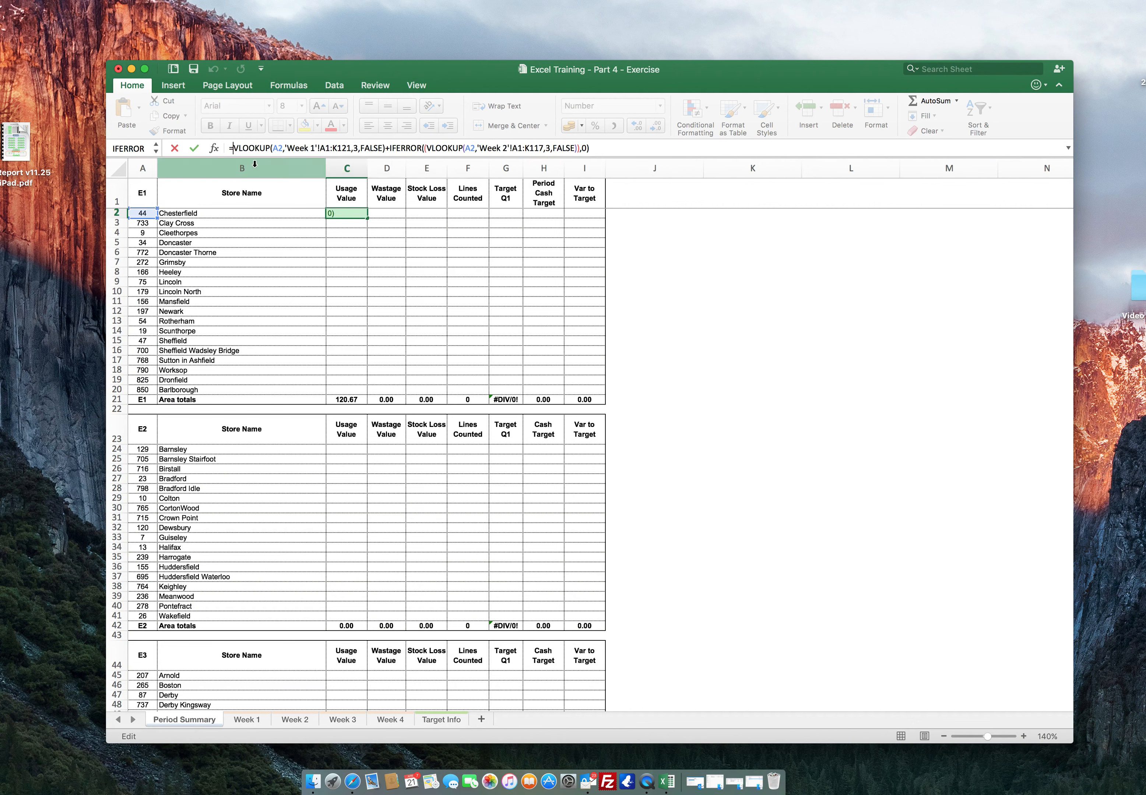
text(iferr)
double_click(256, 170)
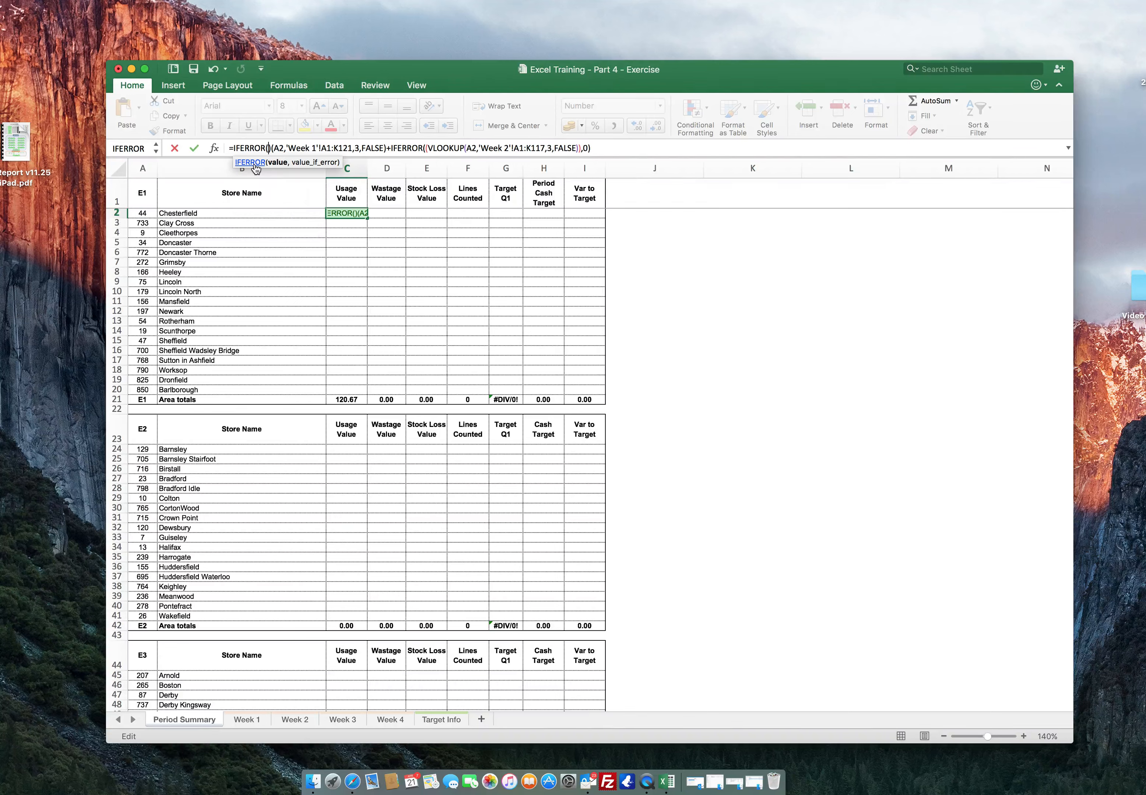
key(Delete)
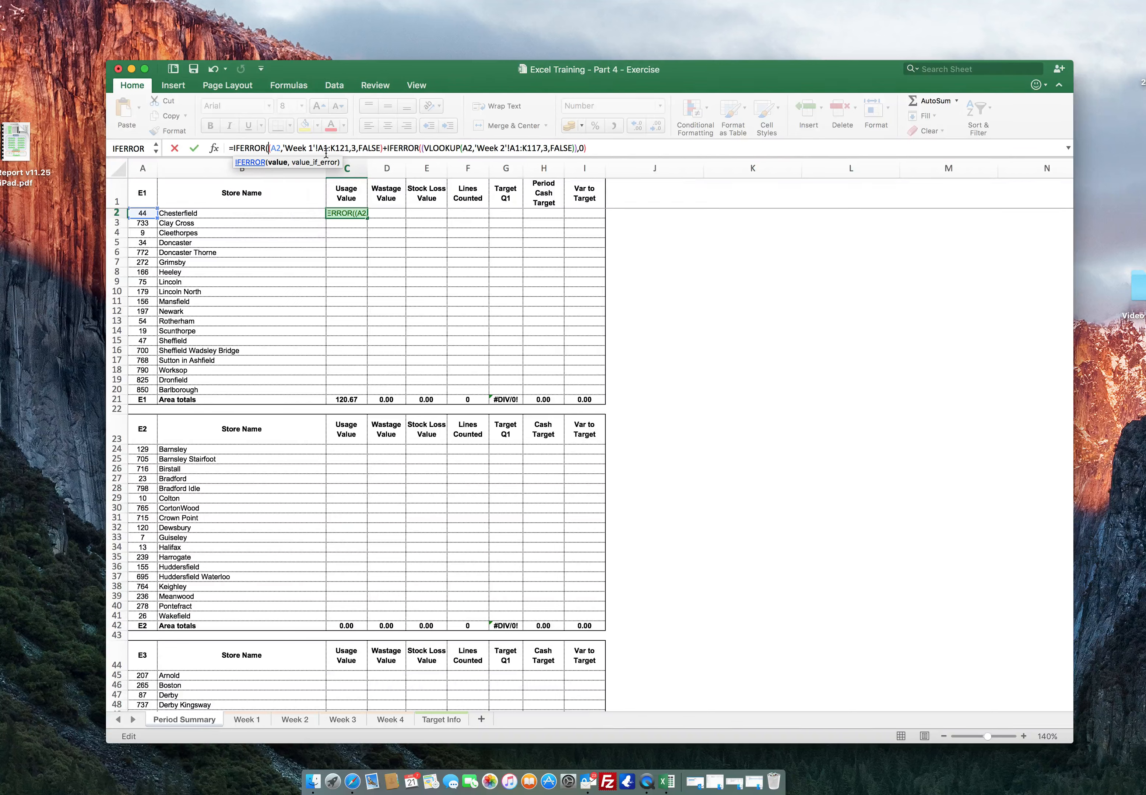
Add 0 as the value if error after the Week 1 lookup in C2 and try to enter the formula.
click(383, 149)
text(,)
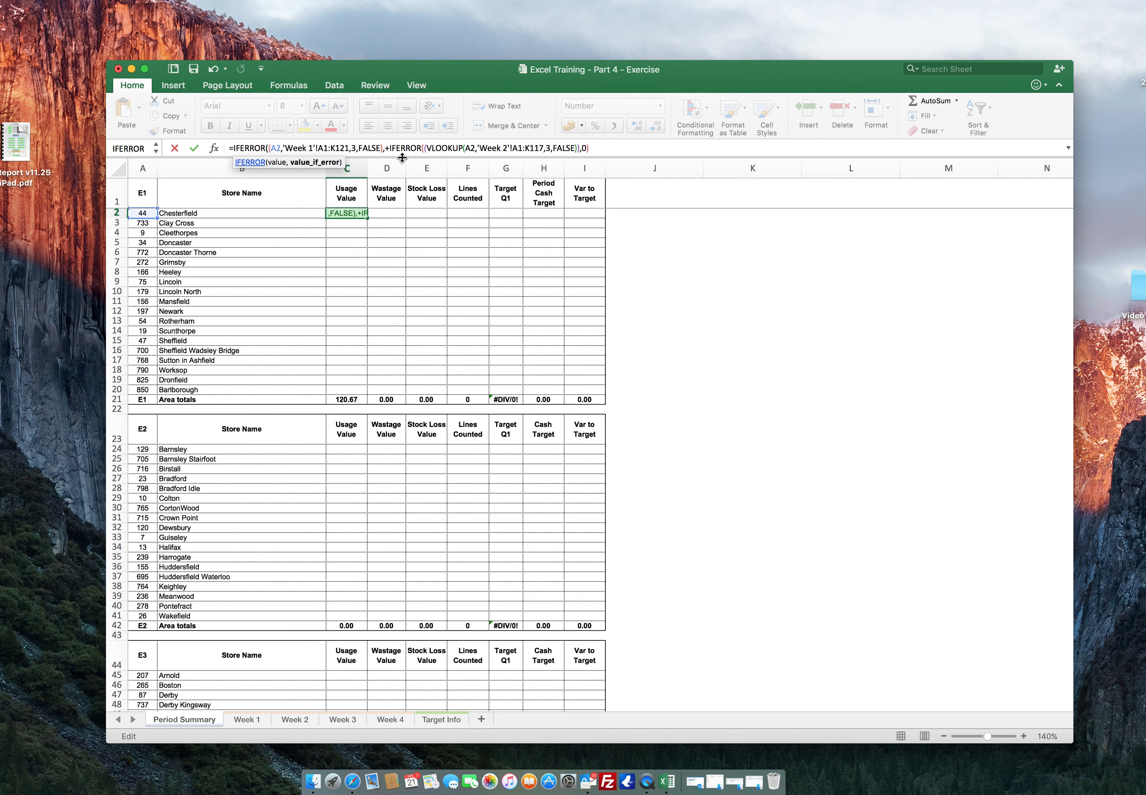
text(0)
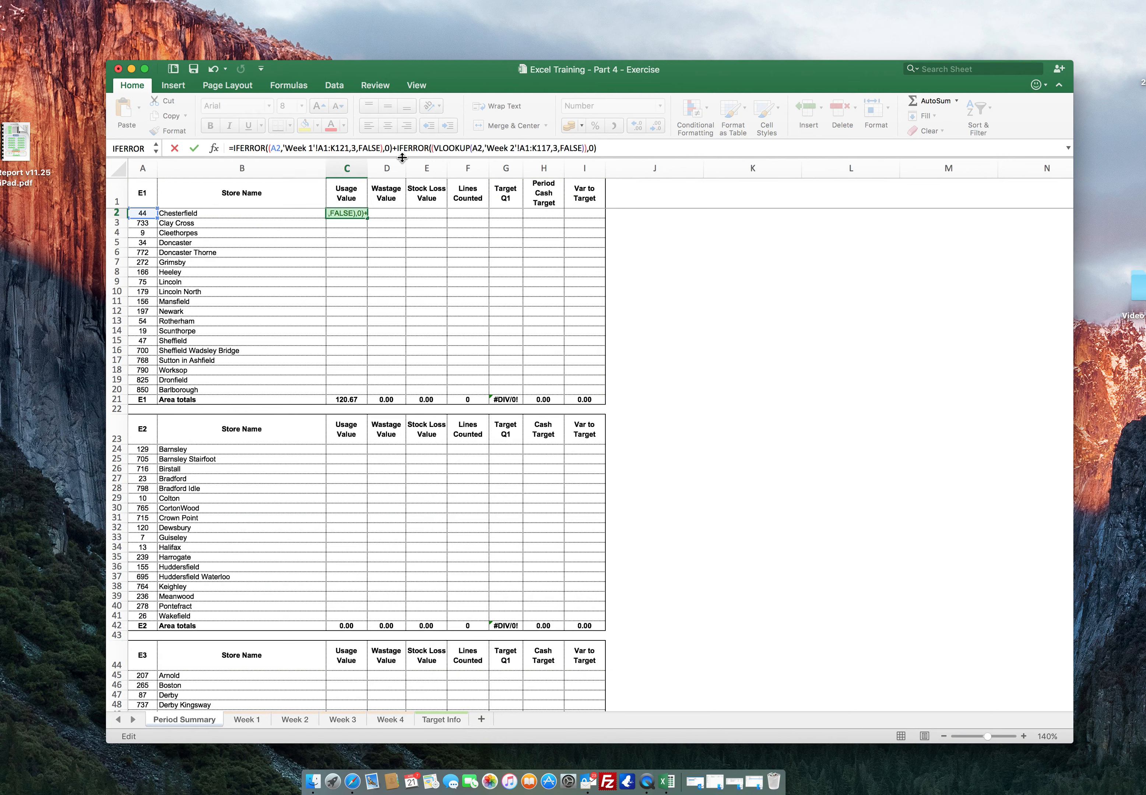
key(Return)
key(Return)
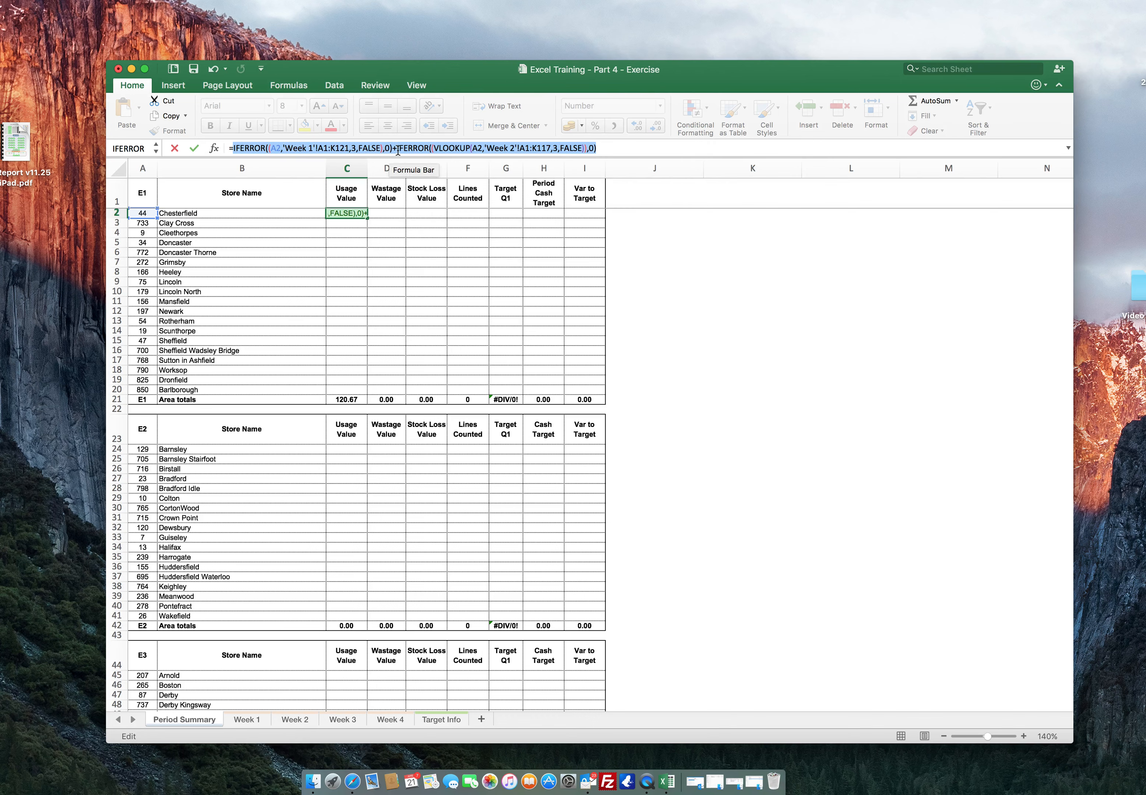
click(397, 149)
key(Return)
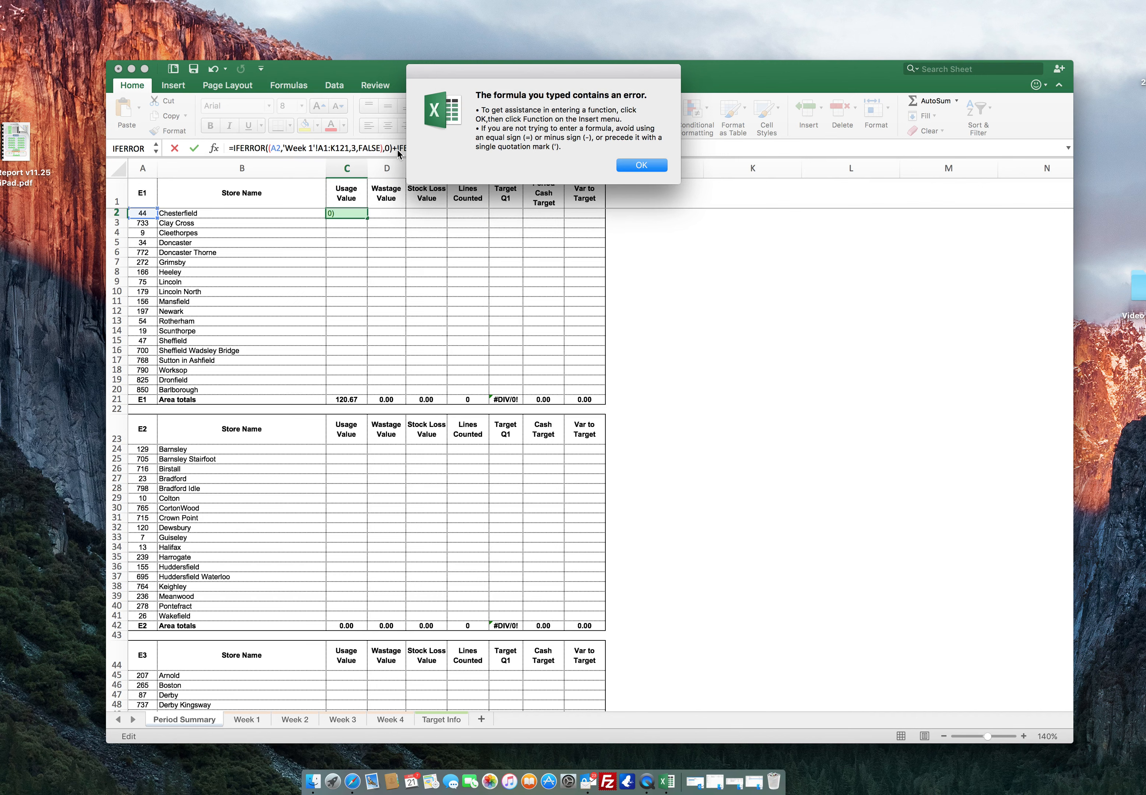
key(Return)
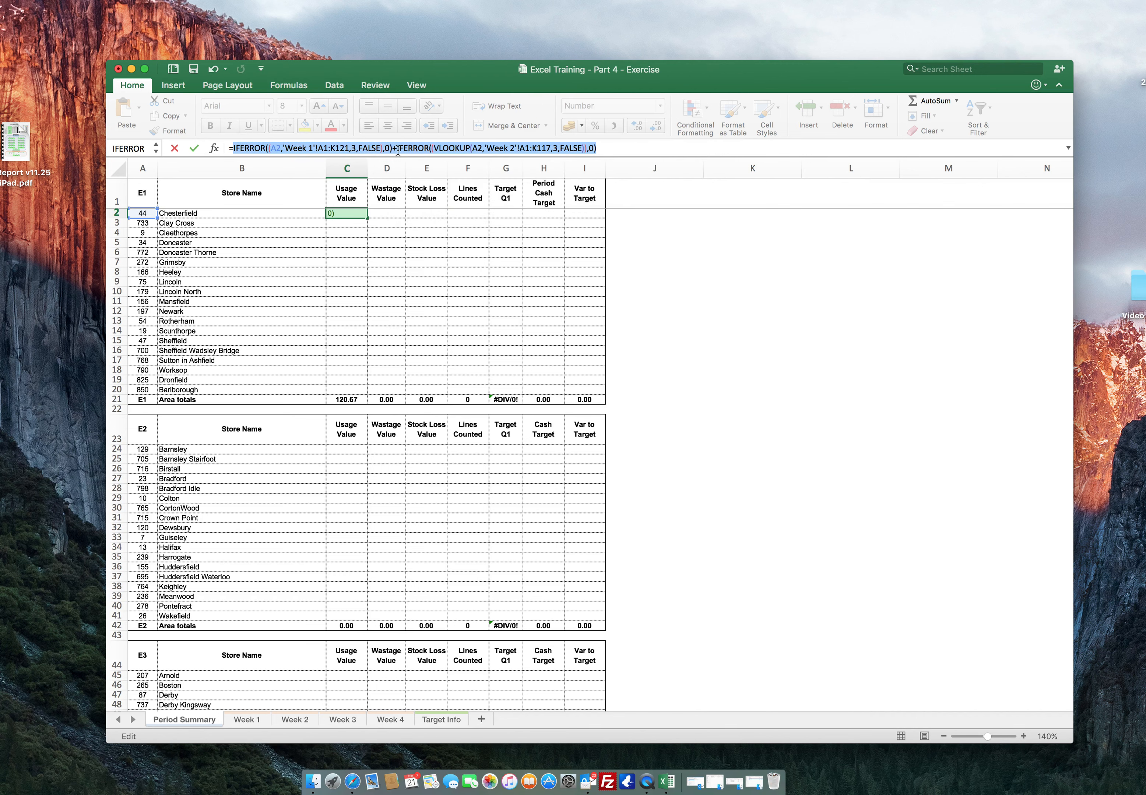
Restore the missing VLOOKUP inside the first IFERROR before A2 and enter the C2 formula.
click(269, 148)
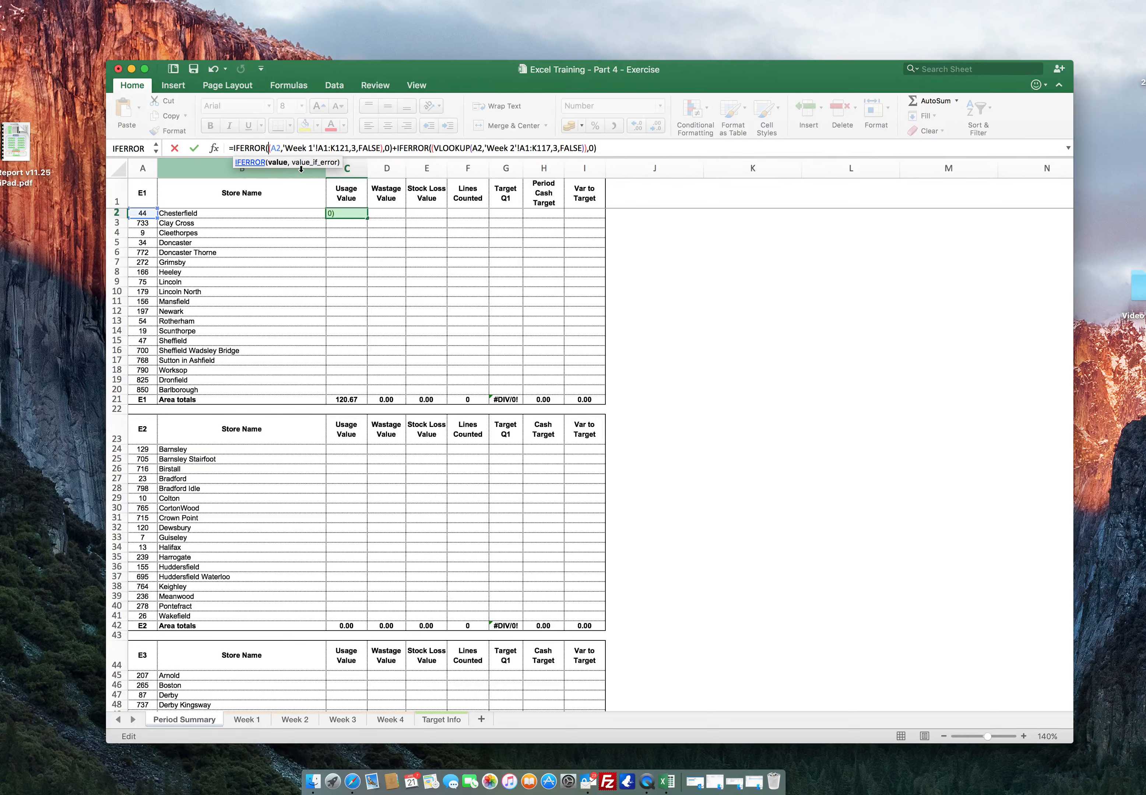
text(vlookup()
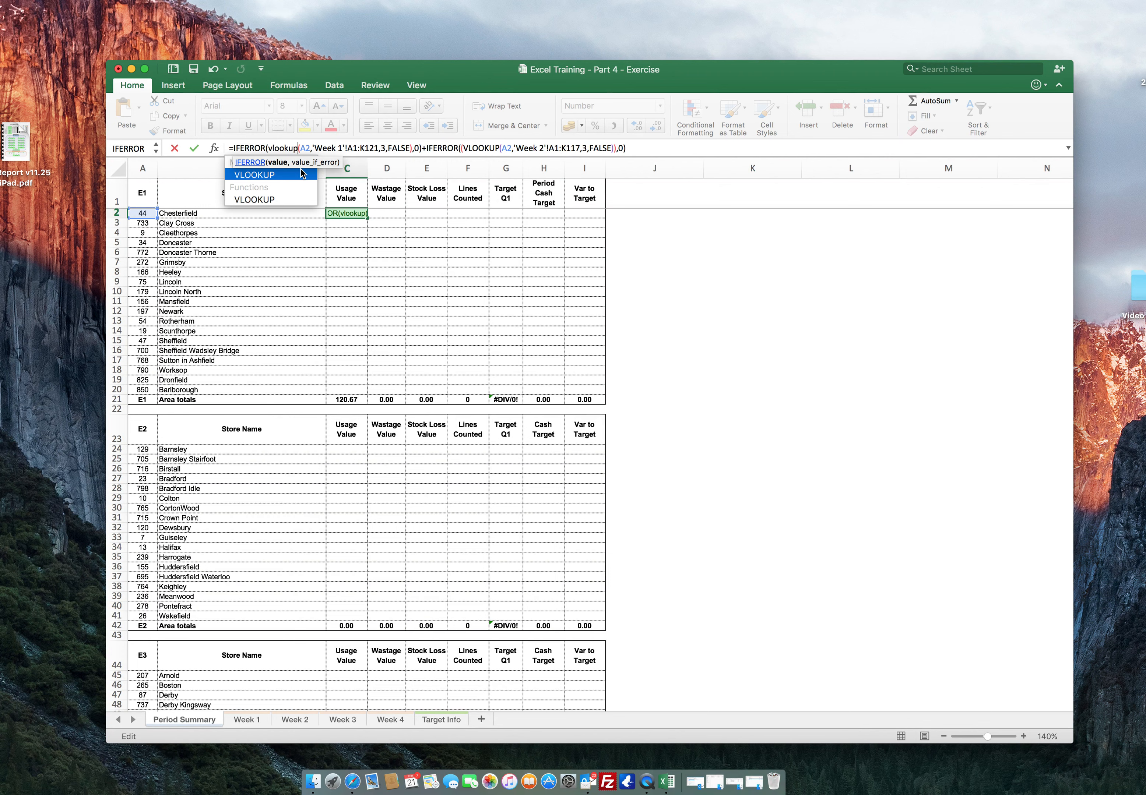
key(Return)
key(Up)
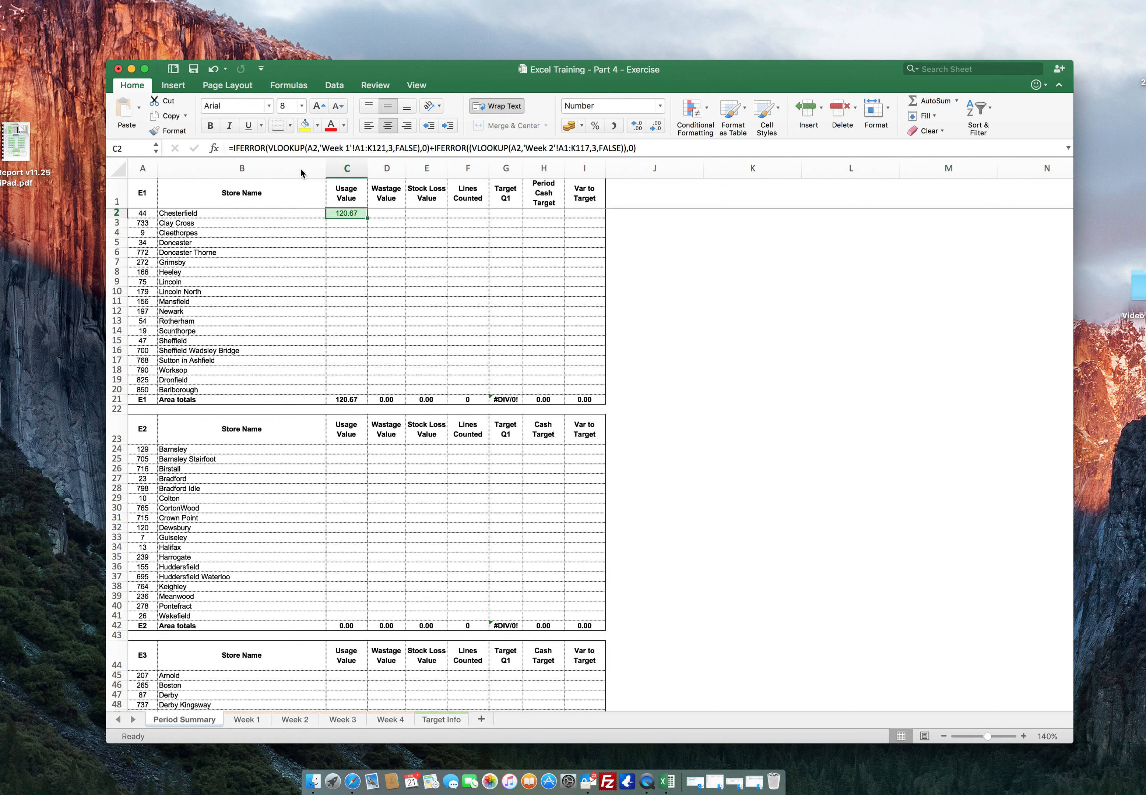
Duplicate the whole C2 formula at its own end and add a plus sign near where the two copies meet.
triple_click(646, 149)
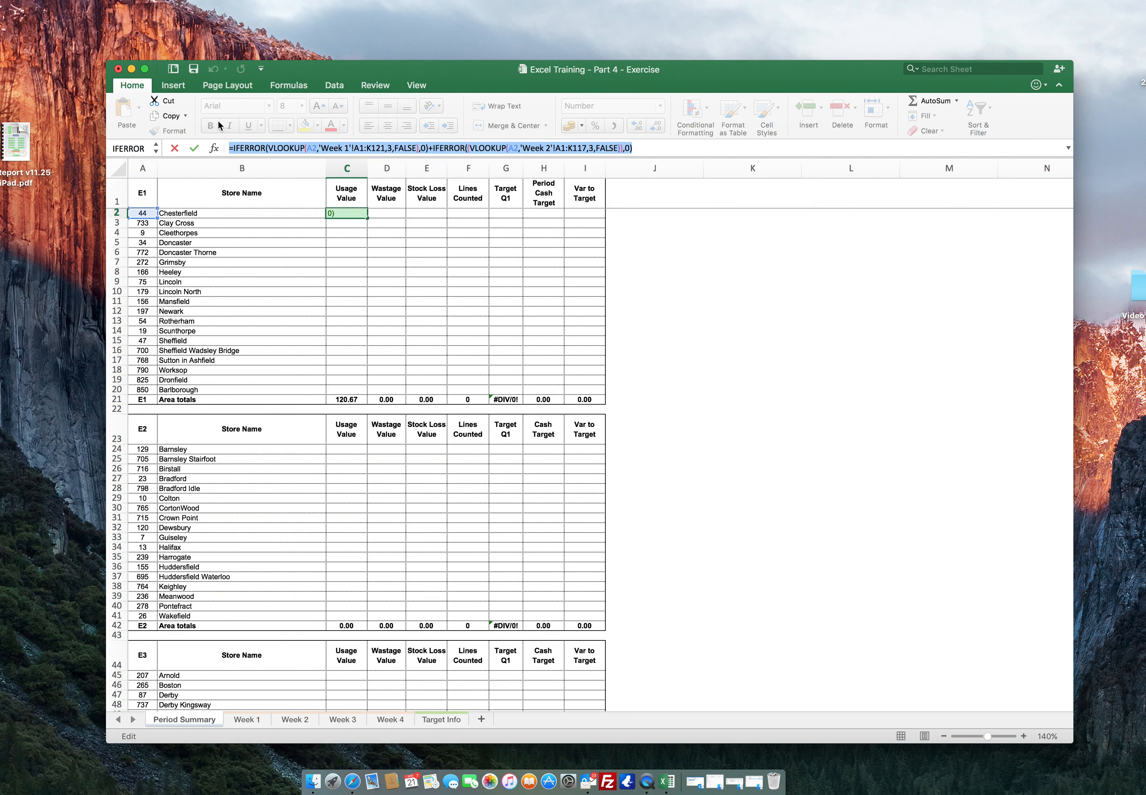
key(super+c)
click(651, 146)
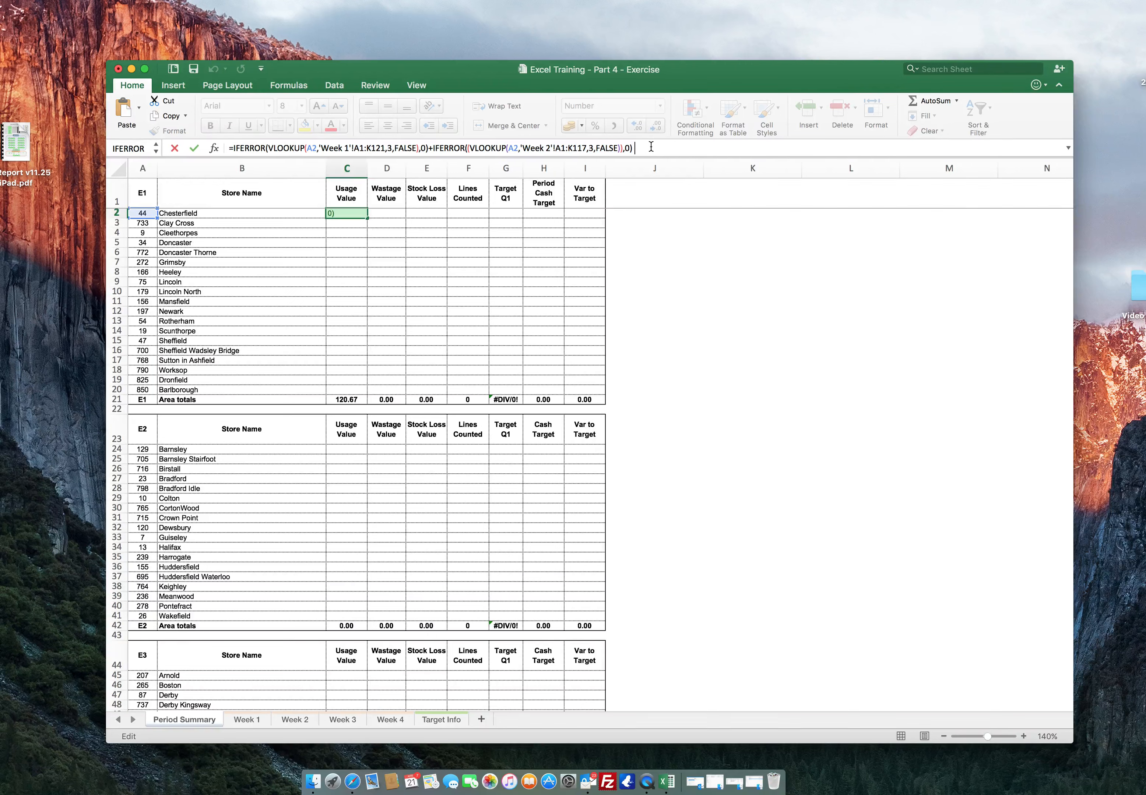
key(super+v)
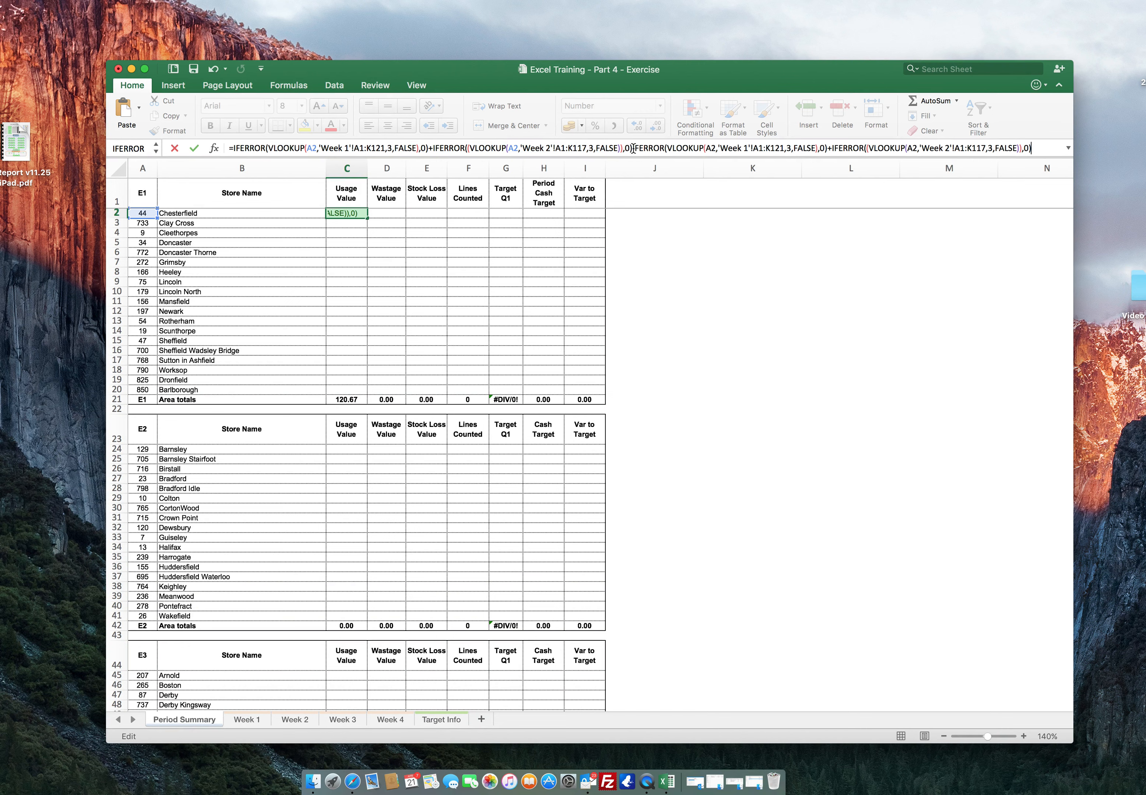
click(632, 148)
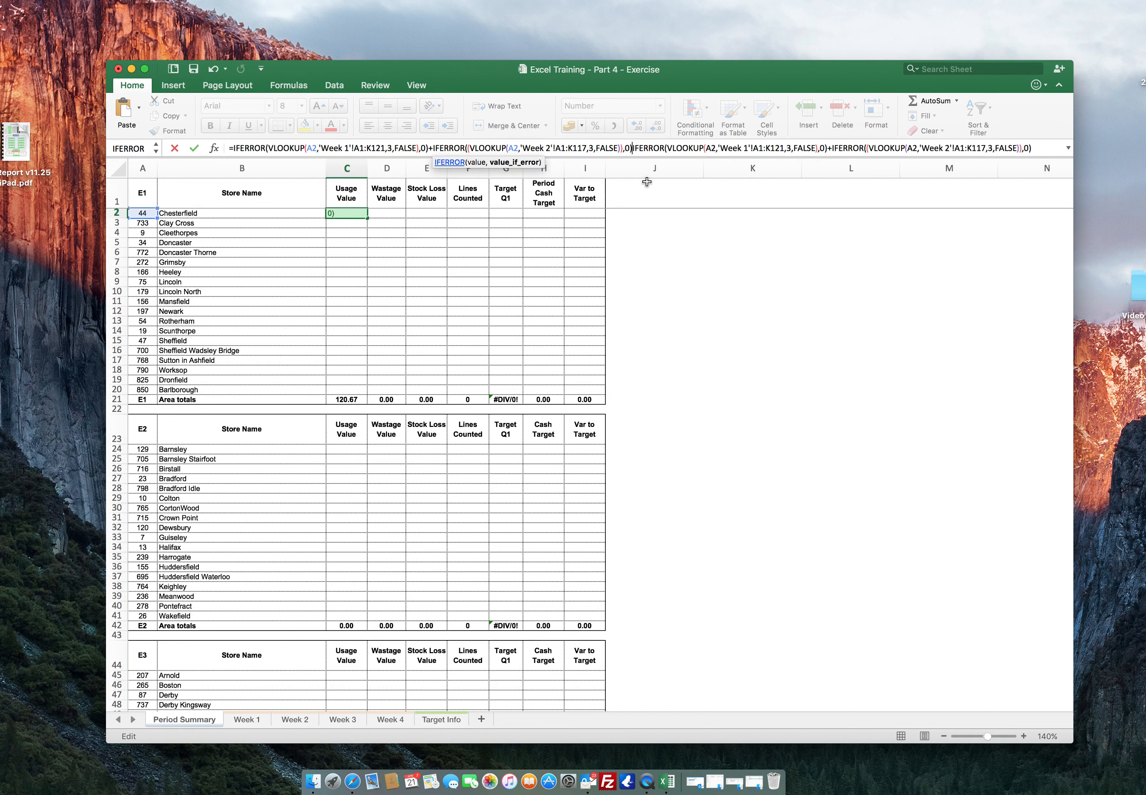
text(+)
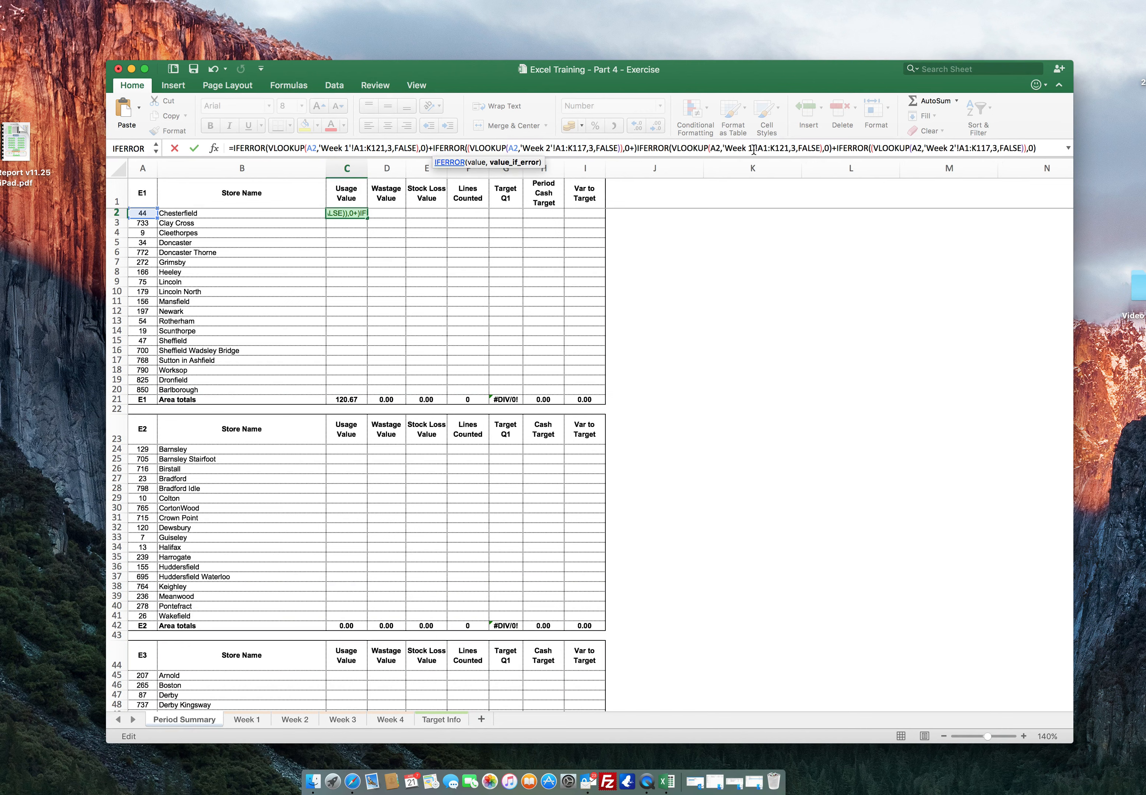
Change the sheet references in the duplicated C2 lookups to 'Week 3' and 'Week4' and try to enter the formula.
click(753, 148)
key(BackSpace)
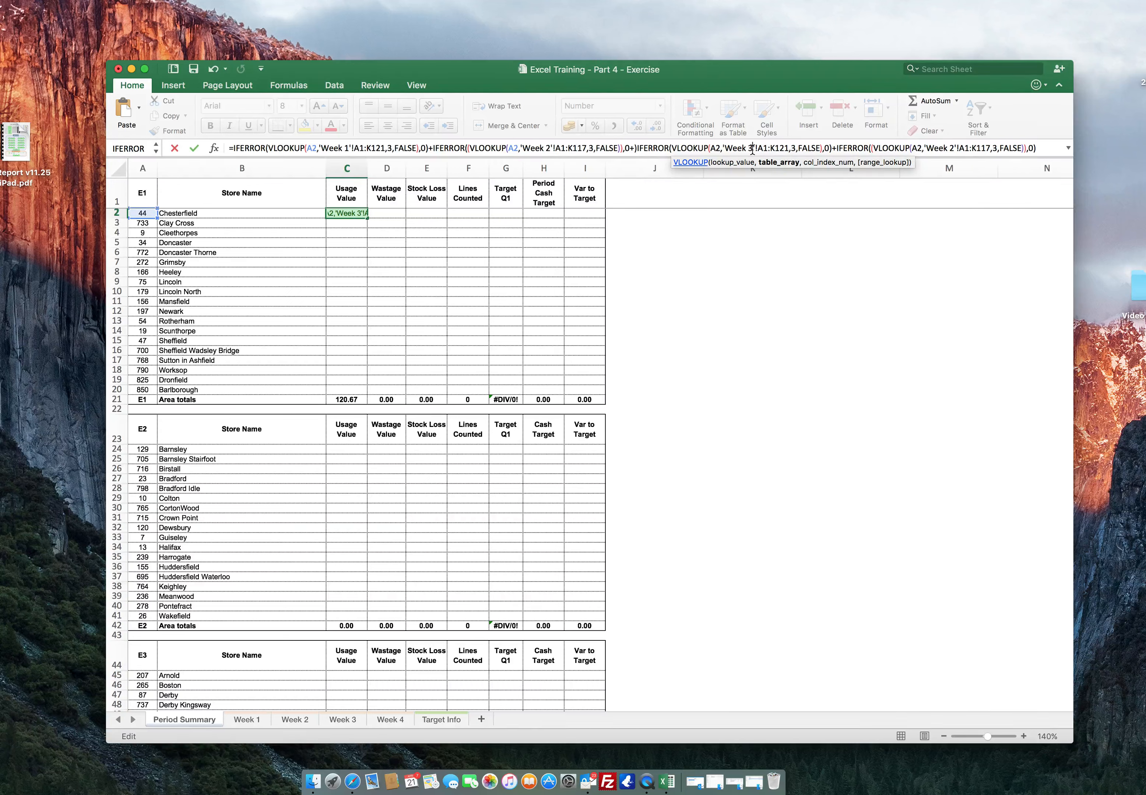
text(3)
click(949, 148)
key(BackSpace)
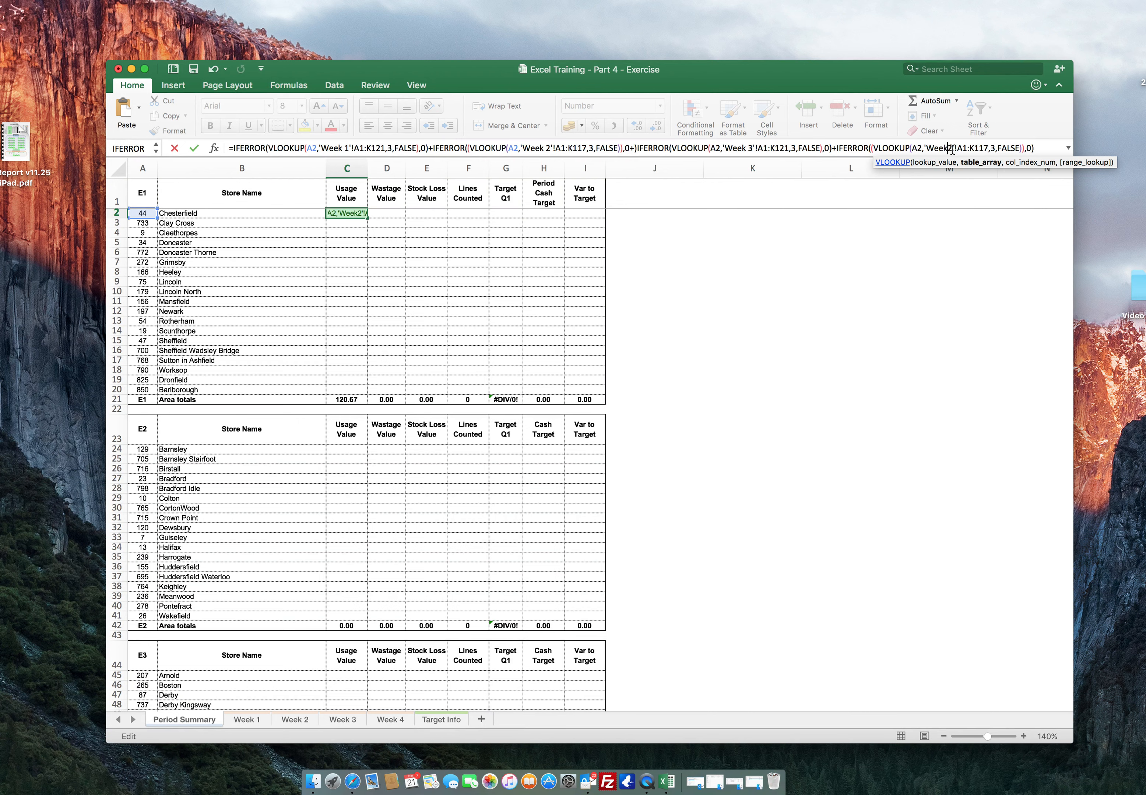
key(Delete)
text(4)
key(Return)
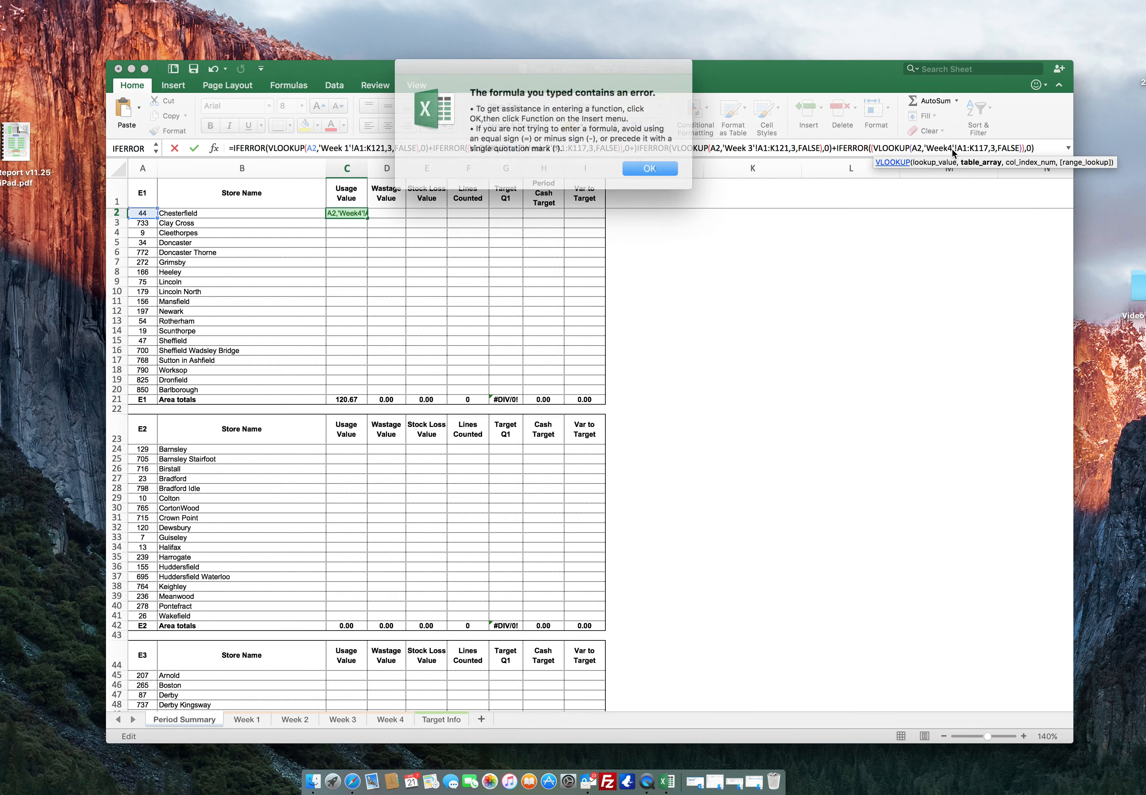
key(Return)
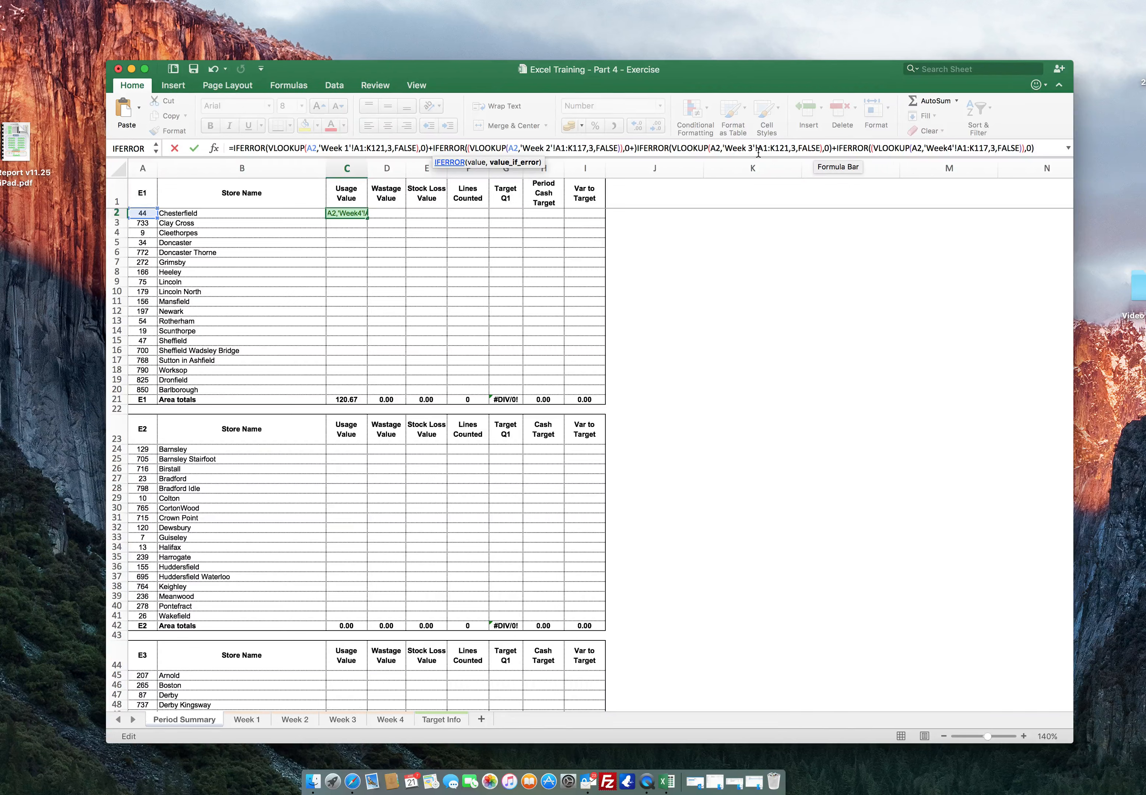
Move the misplaced closing bracket ahead of the plus sign before the third IFERROR and enter the C2 formula without choosing a source file.
key(Delete)
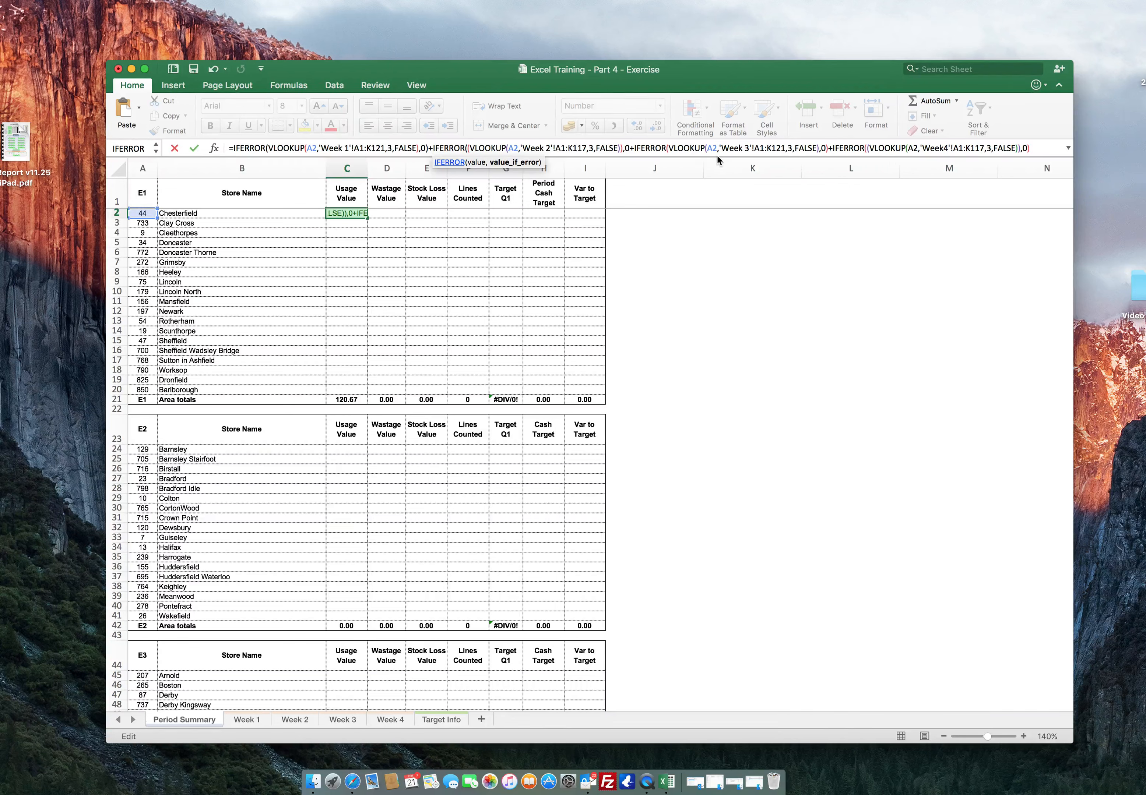
key(Left)
text())
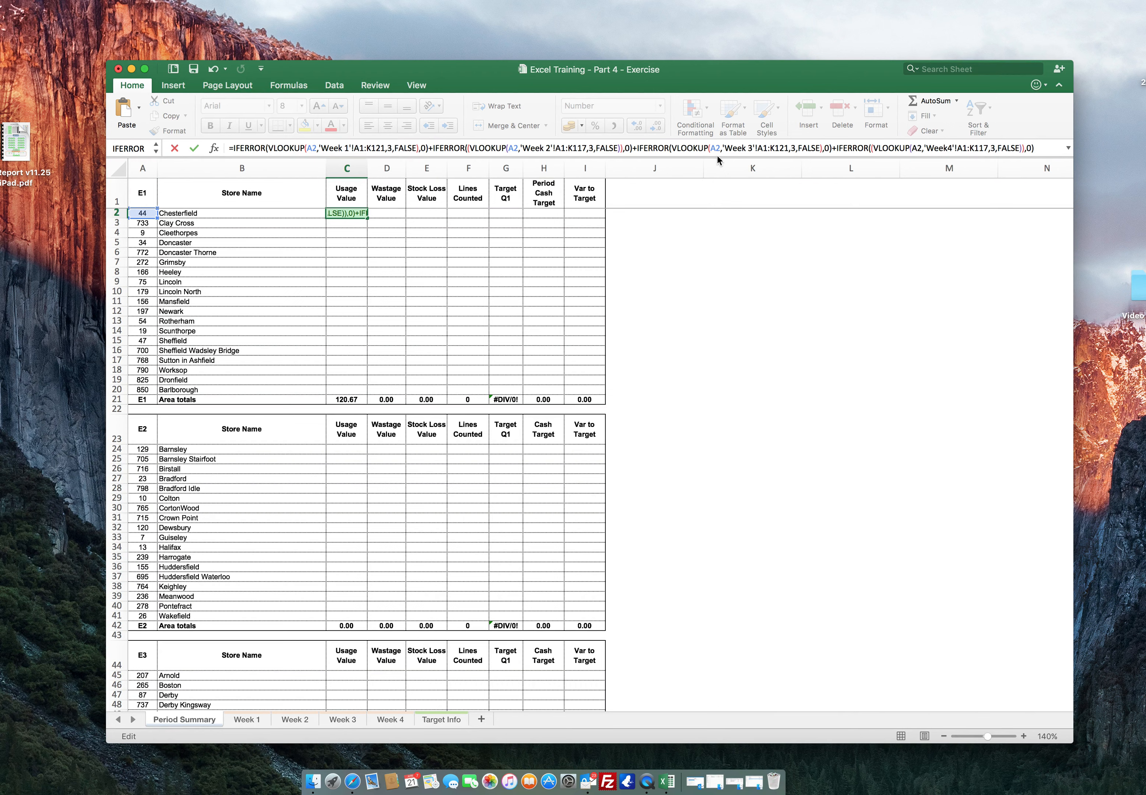
key(Return)
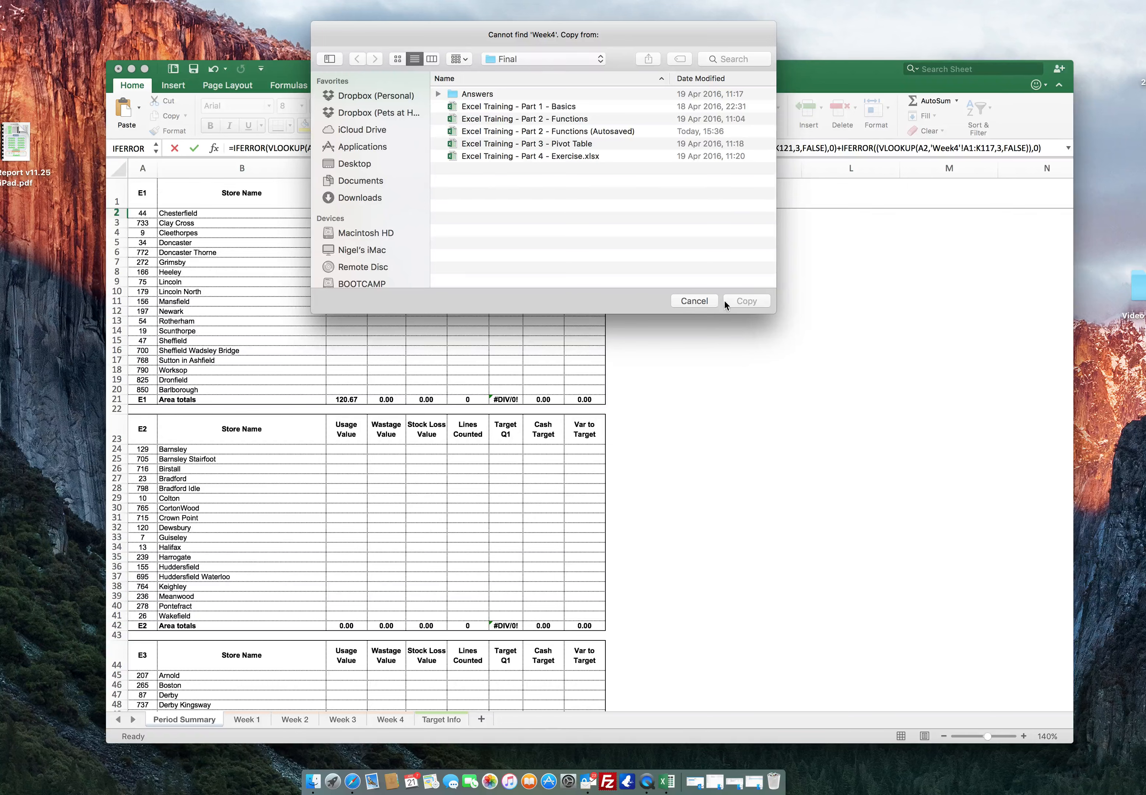
click(694, 301)
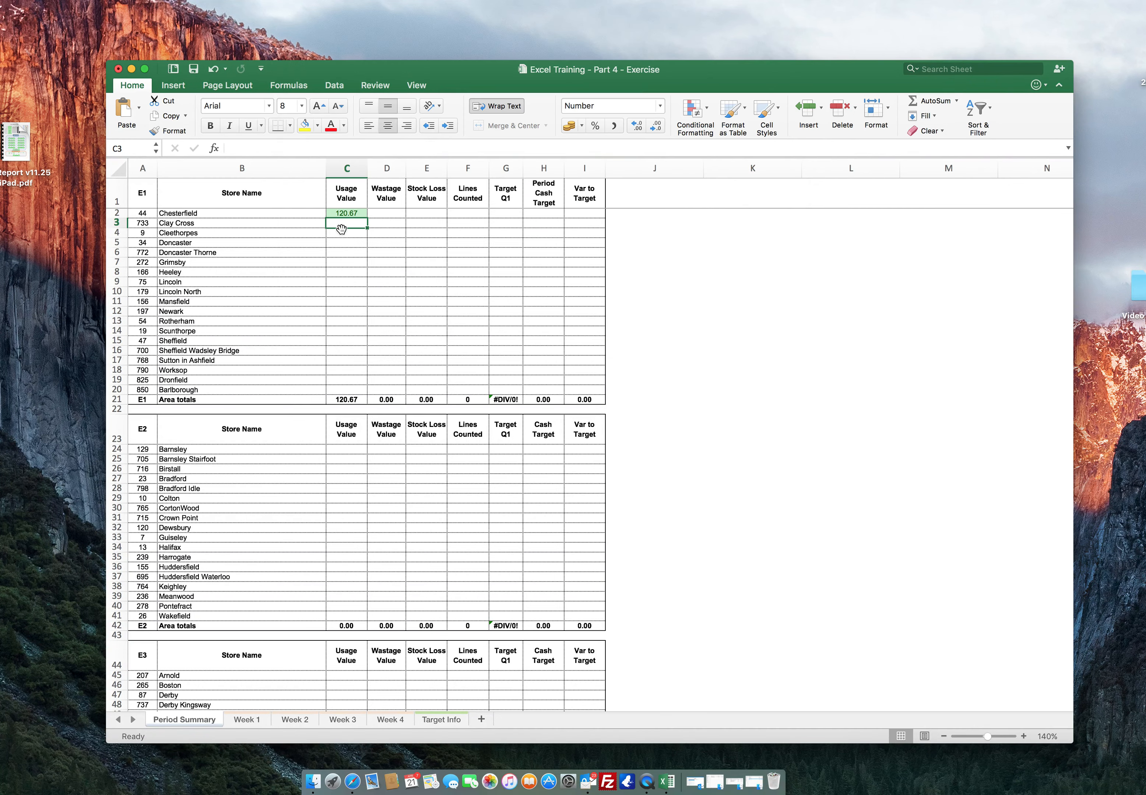
Correct the last lookup's sheet reference in C2 to 'Week 4', including the space and both quotation marks, and enter the formula.
click(341, 214)
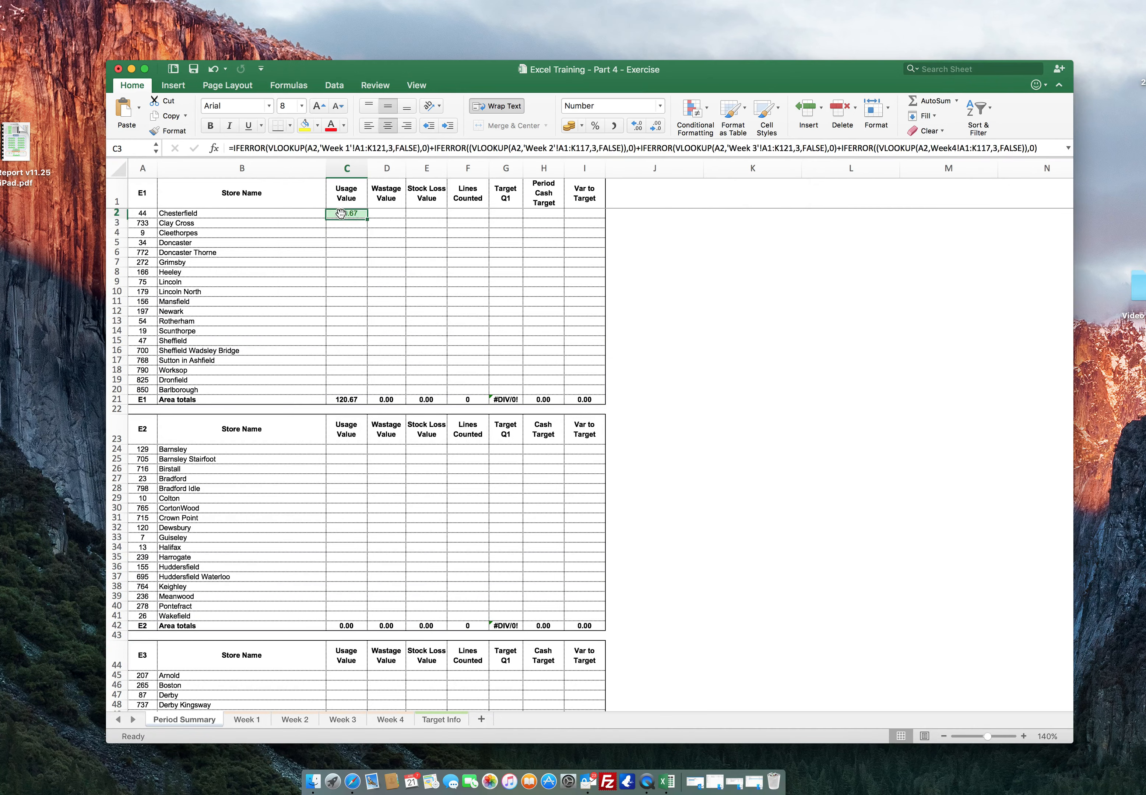
click(952, 148)
click(947, 148)
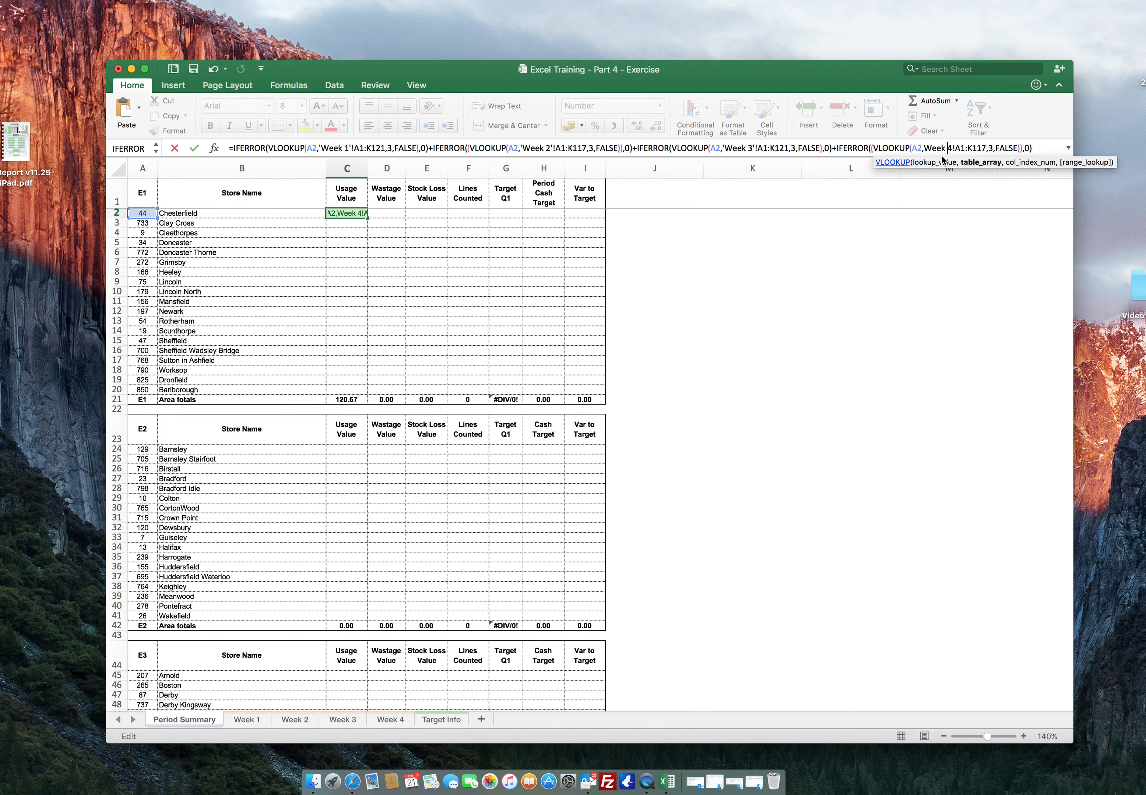
click(923, 147)
text(')
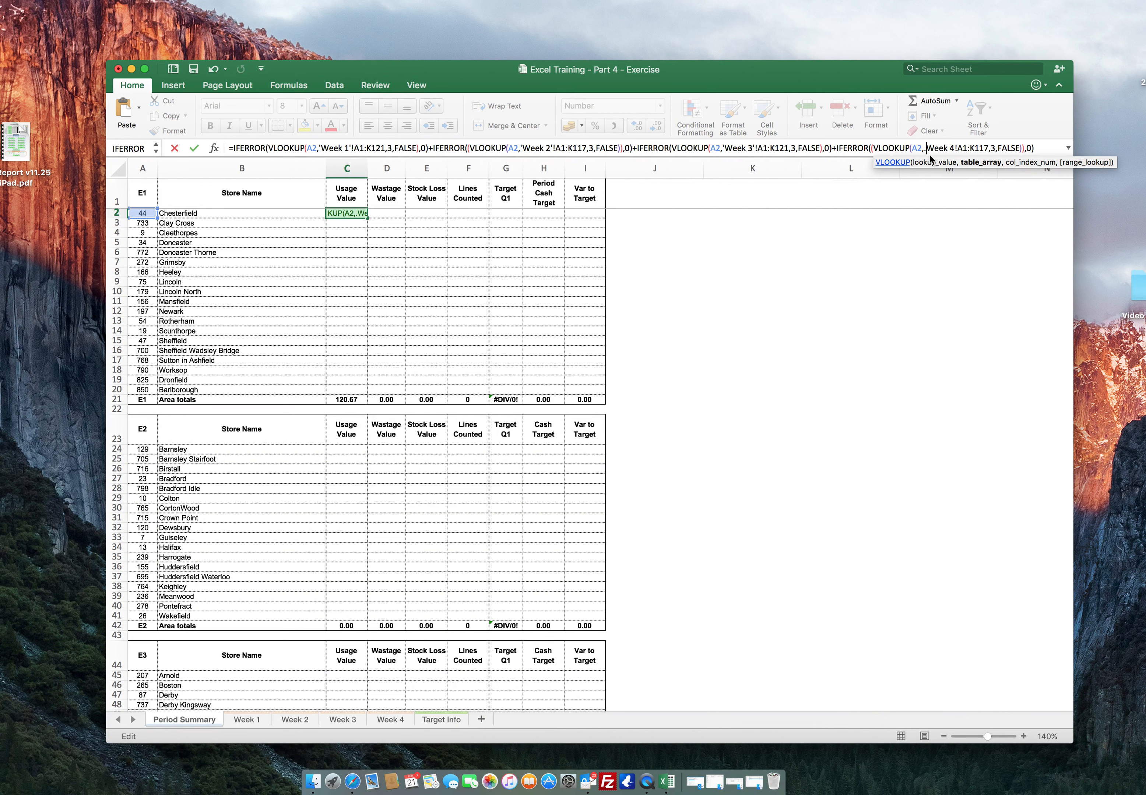
key(BackSpace)
text(')
key(Right)
key(Right)
key(Right)
key(Right)
key(Right)
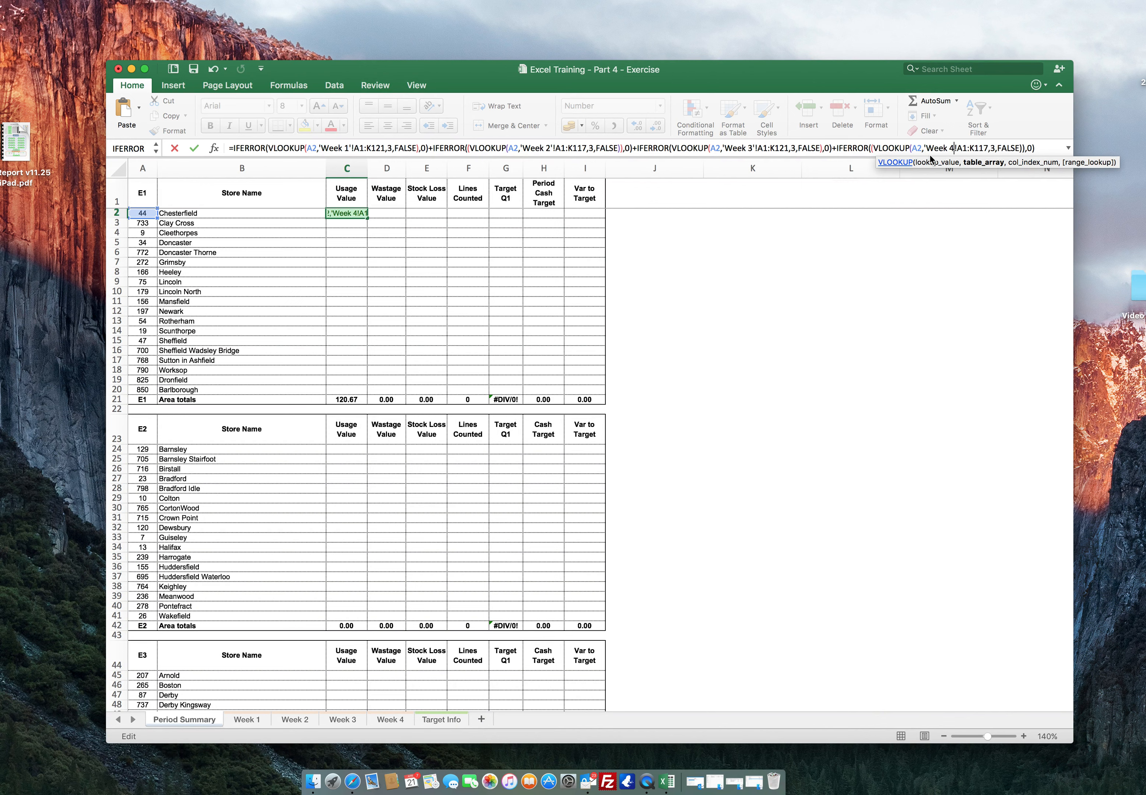
text(')
key(Return)
key(Up)
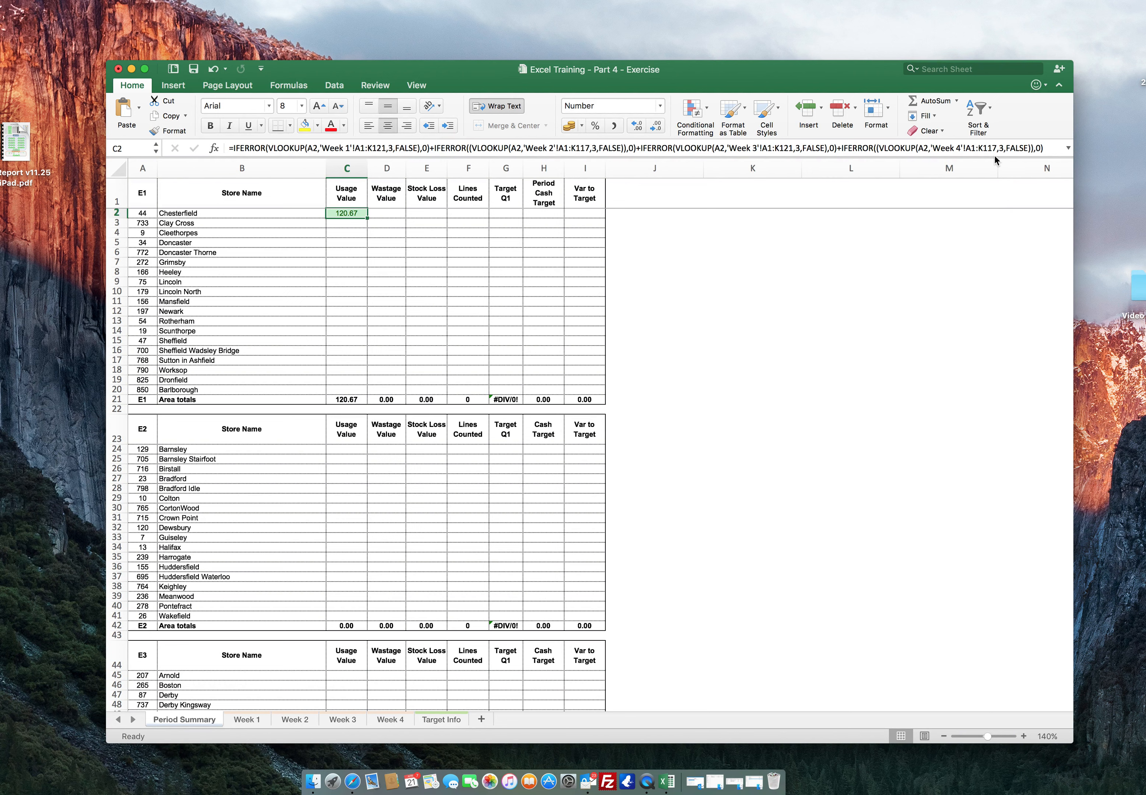
Undo the formula in C2 and insert four blank columns before the Usage Value column.
key(super+z)
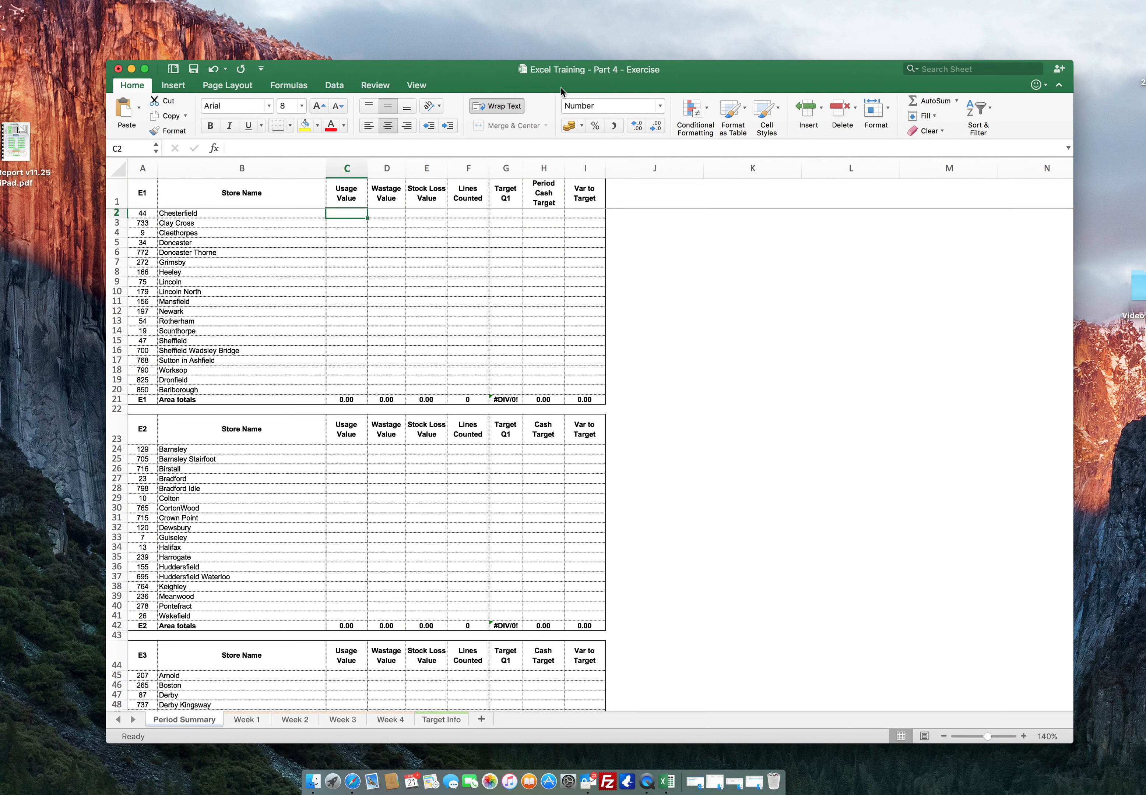
drag(357, 163, 463, 160)
right_click(464, 165)
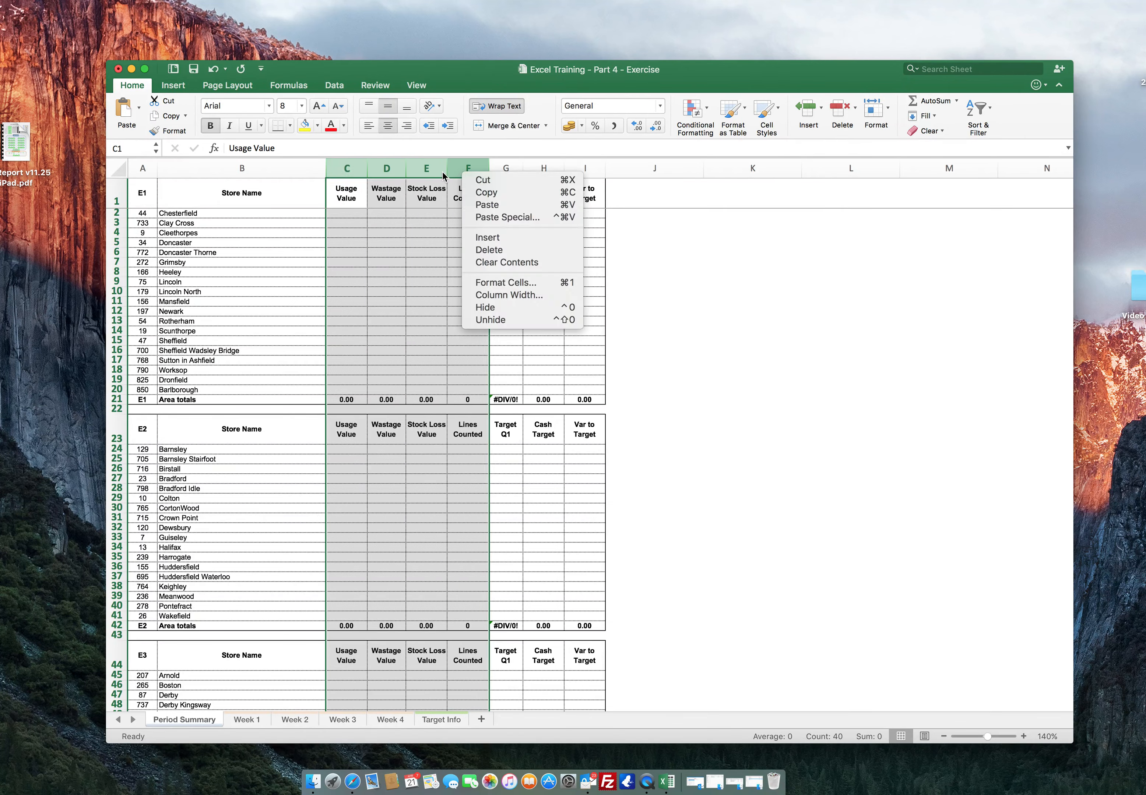
click(489, 240)
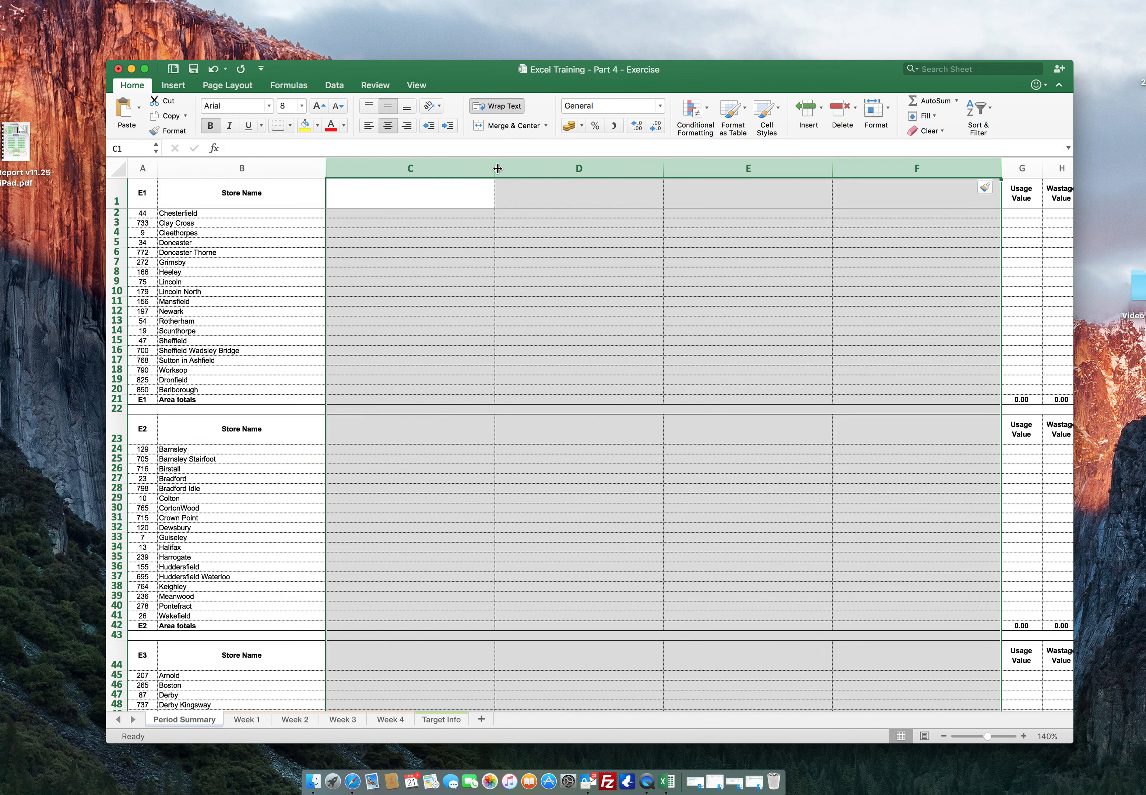
Set the width of the four inserted columns C to F to .47 inches.
drag(496, 168, 496, 169)
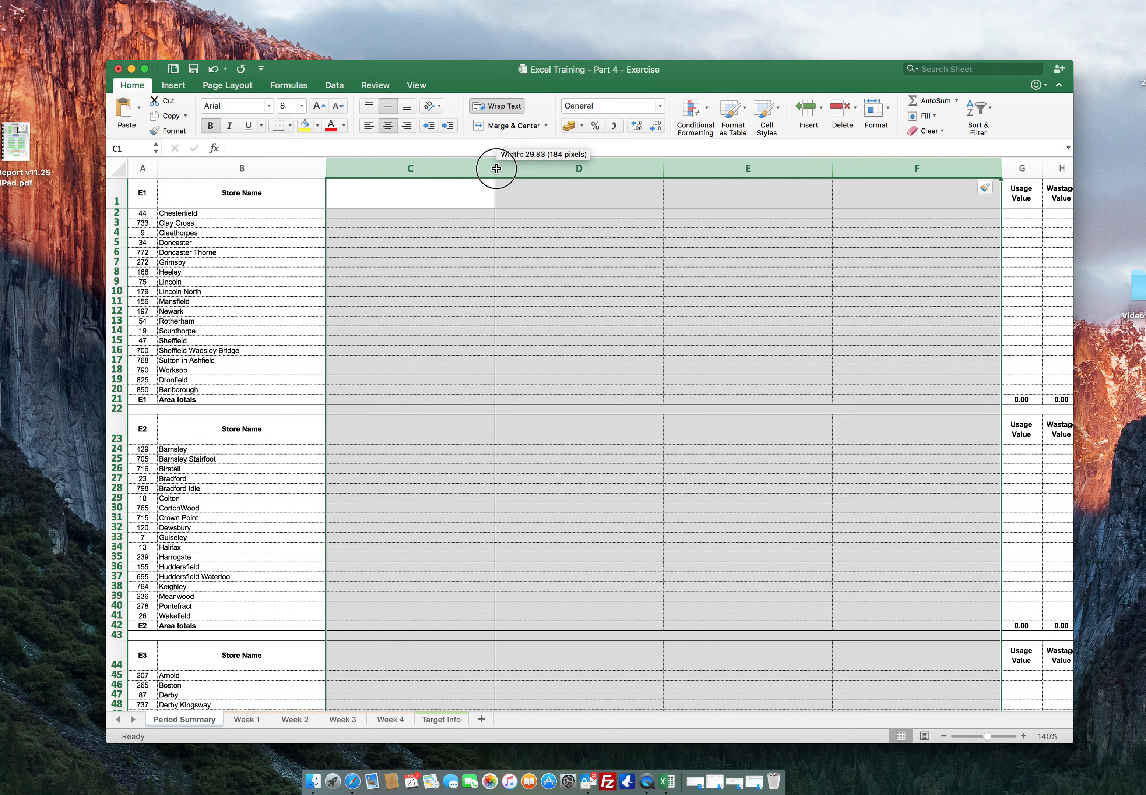
right_click(464, 169)
click(488, 291)
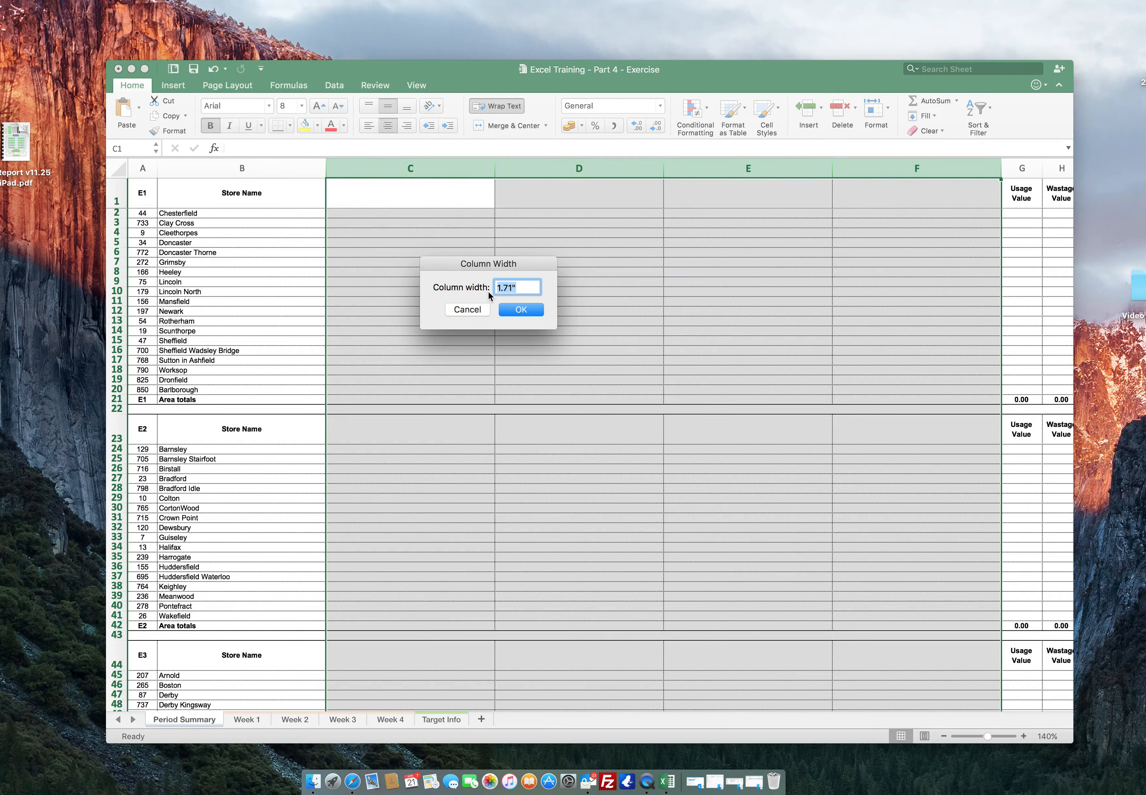
text(.47)
key(Return)
Copy the Usage Value heading from G1 into the new heading cells C1 to F1.
click(353, 190)
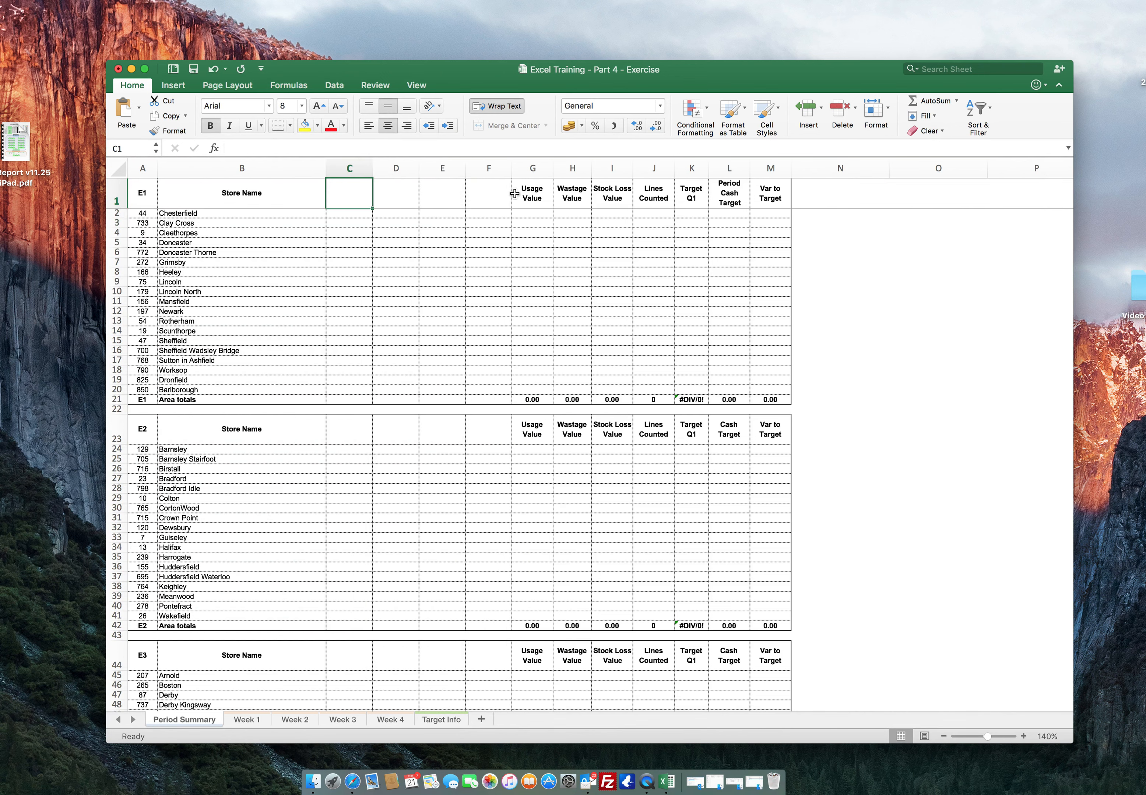
click(538, 194)
key(super+c)
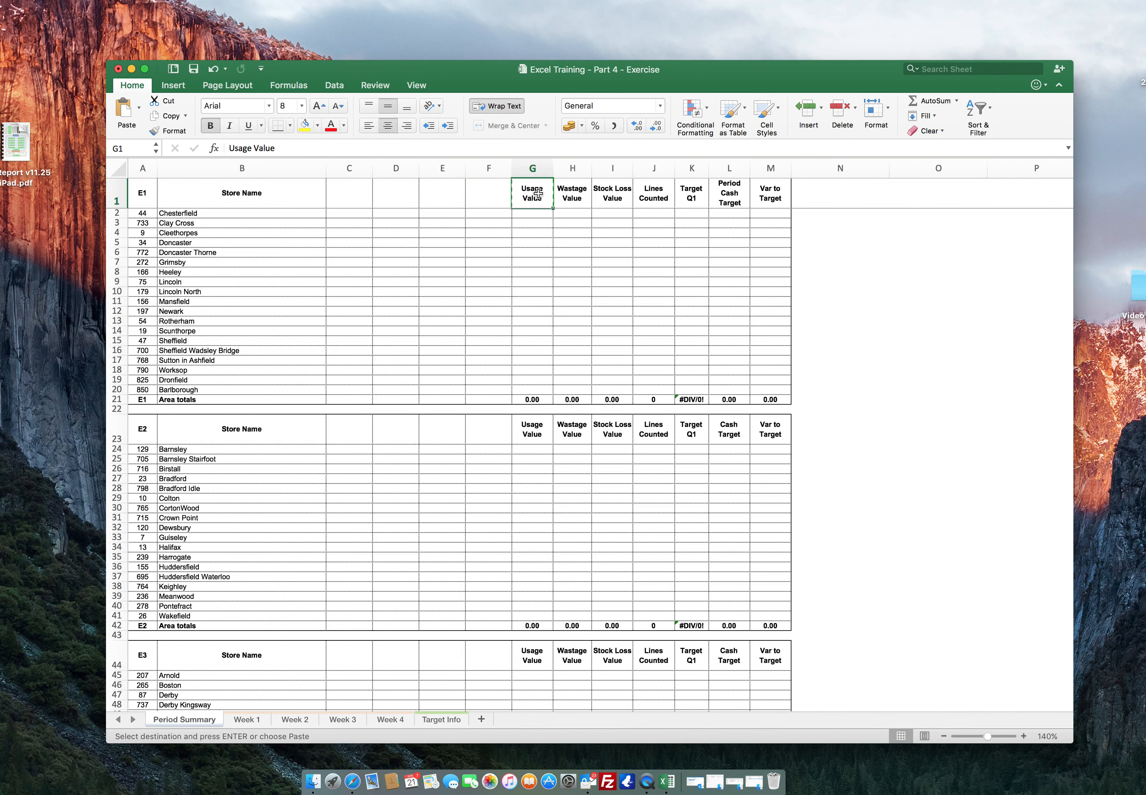
key(Left)
key(Left)
key(Left)
key(Left)
key(Left)
key(Right)
key(shift+Right)
key(shift+Right)
key(shift+Right)
key(shift+Right)
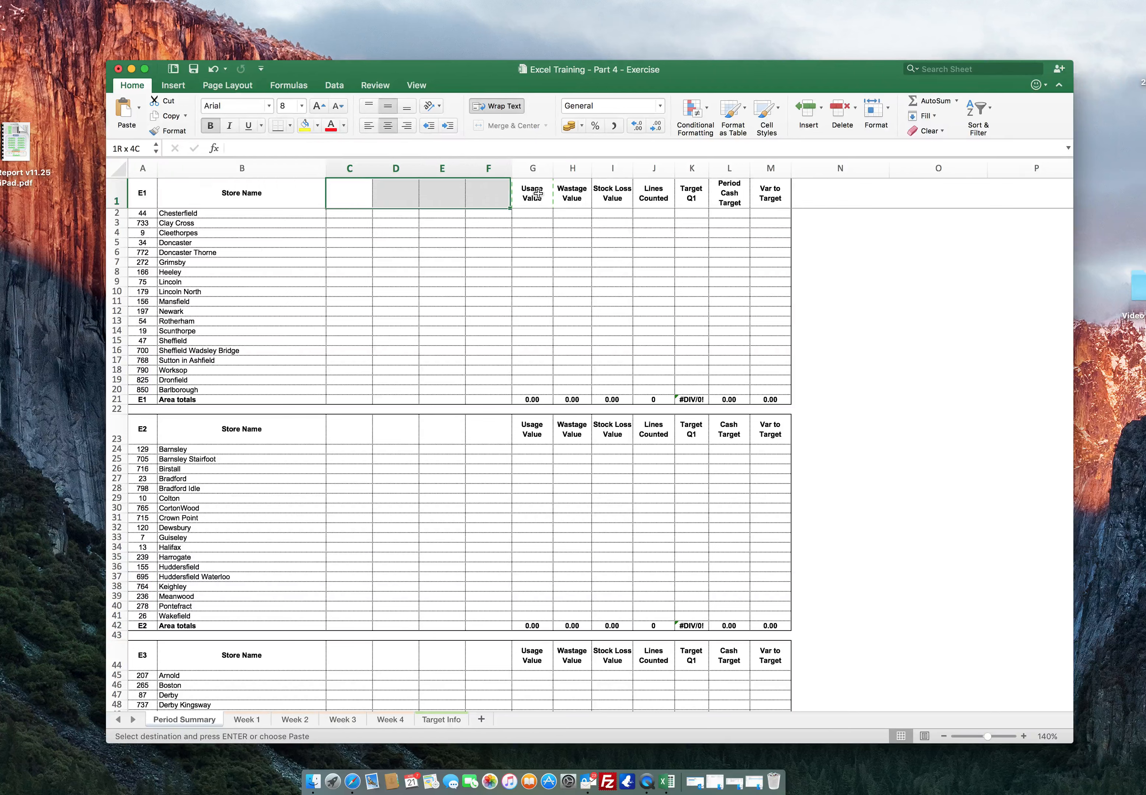
key(shift+Left)
key(super+v)
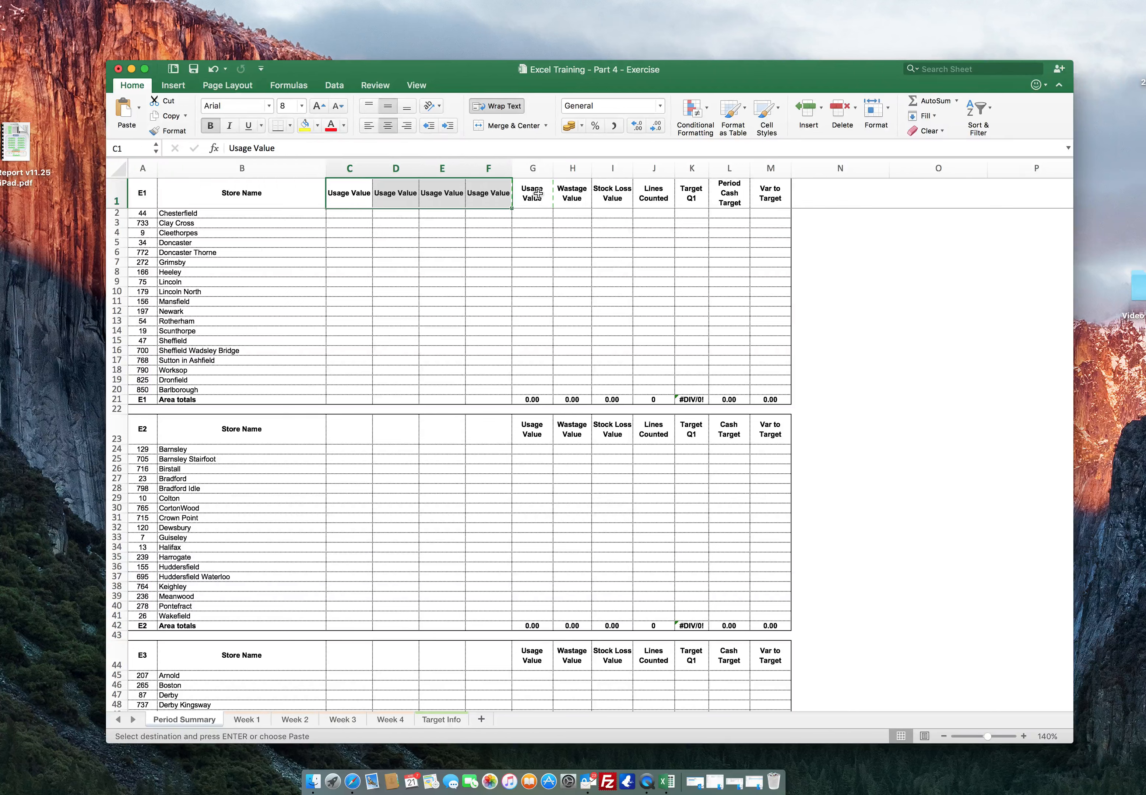
Start a VLOOKUP formula in C2 with Chesterfield's store code in A2 as the lookup value.
key(Down)
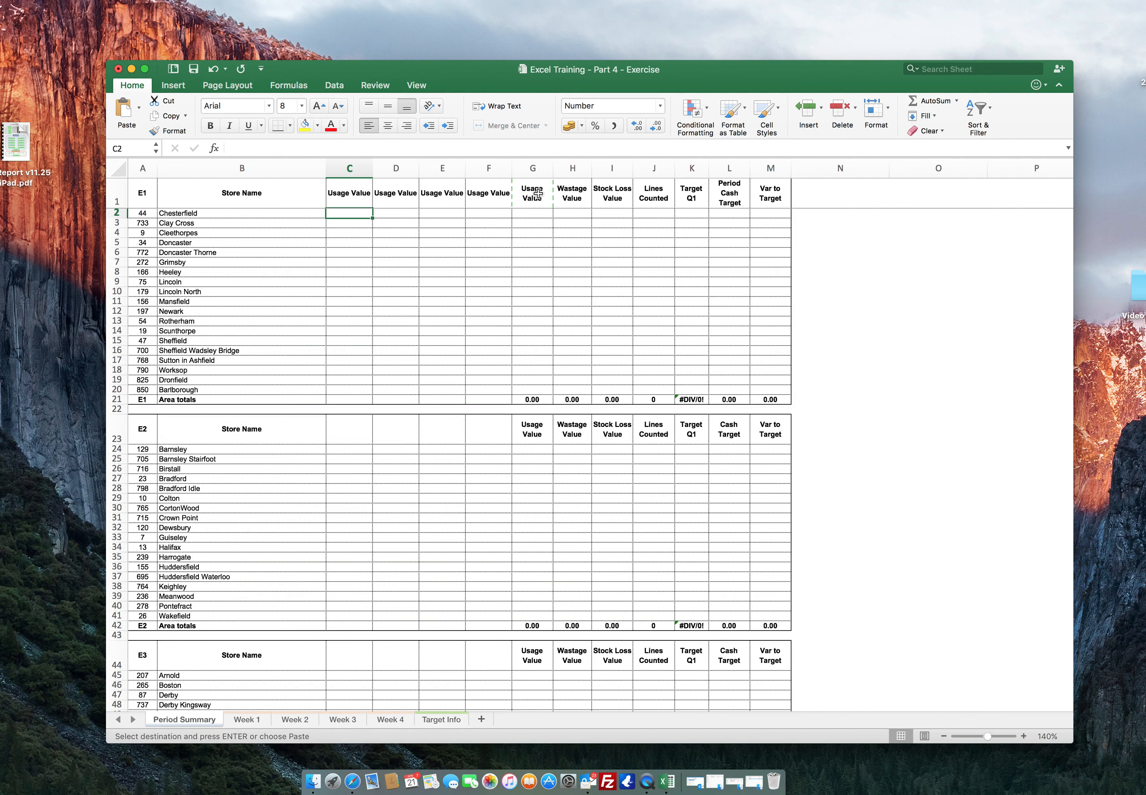
text(=)
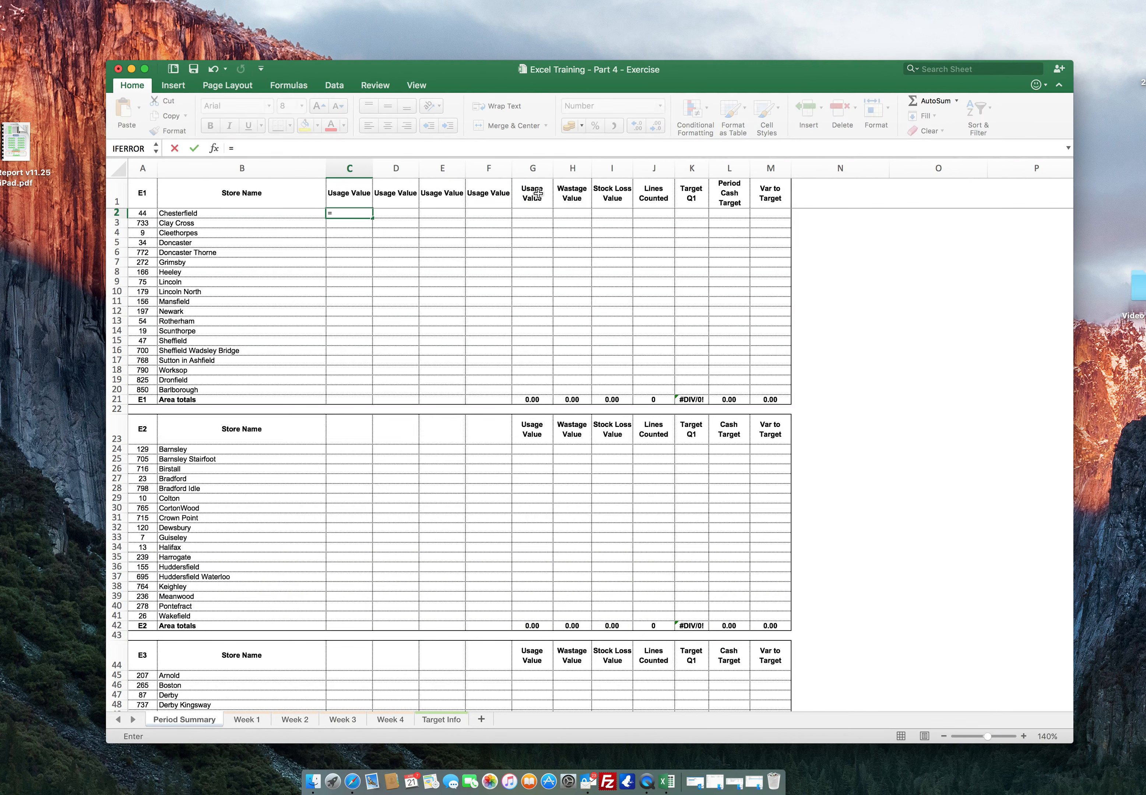
text(v)
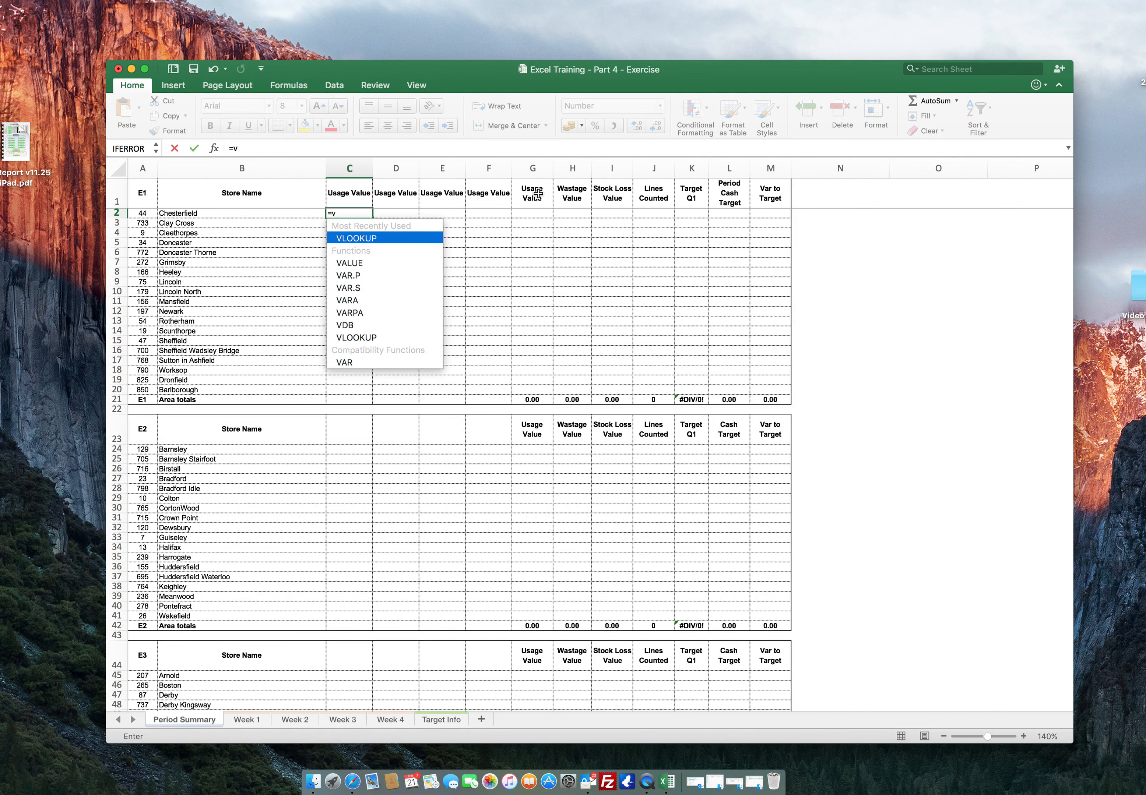
key(Tab)
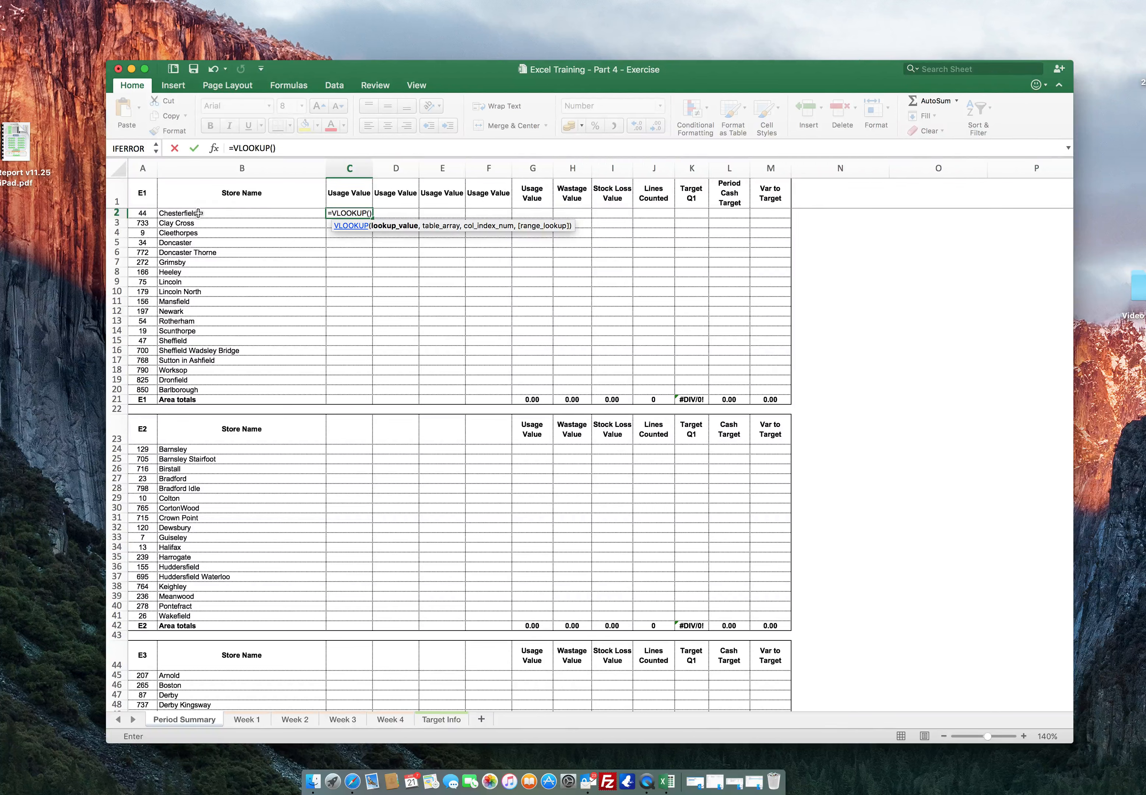
click(150, 212)
text(,)
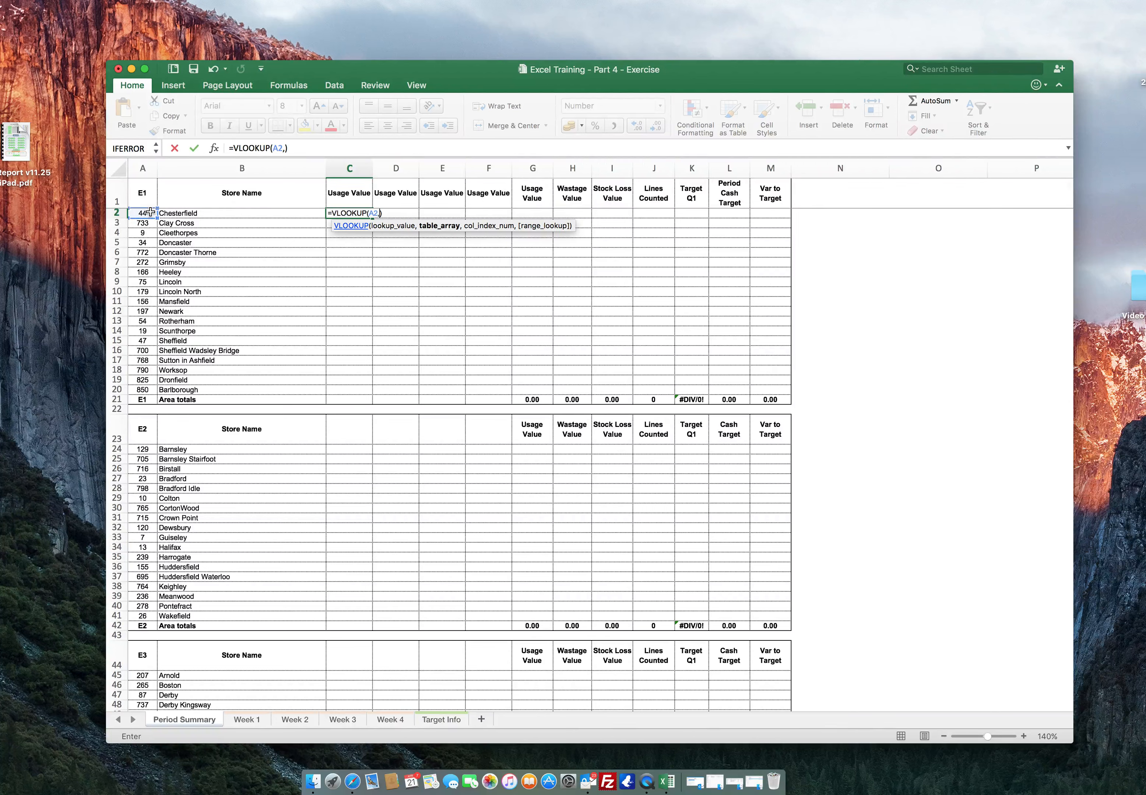
Set the VLOOKUP's table array to A1:J120 on the Week 1 sheet and continue to the column index argument.
click(238, 721)
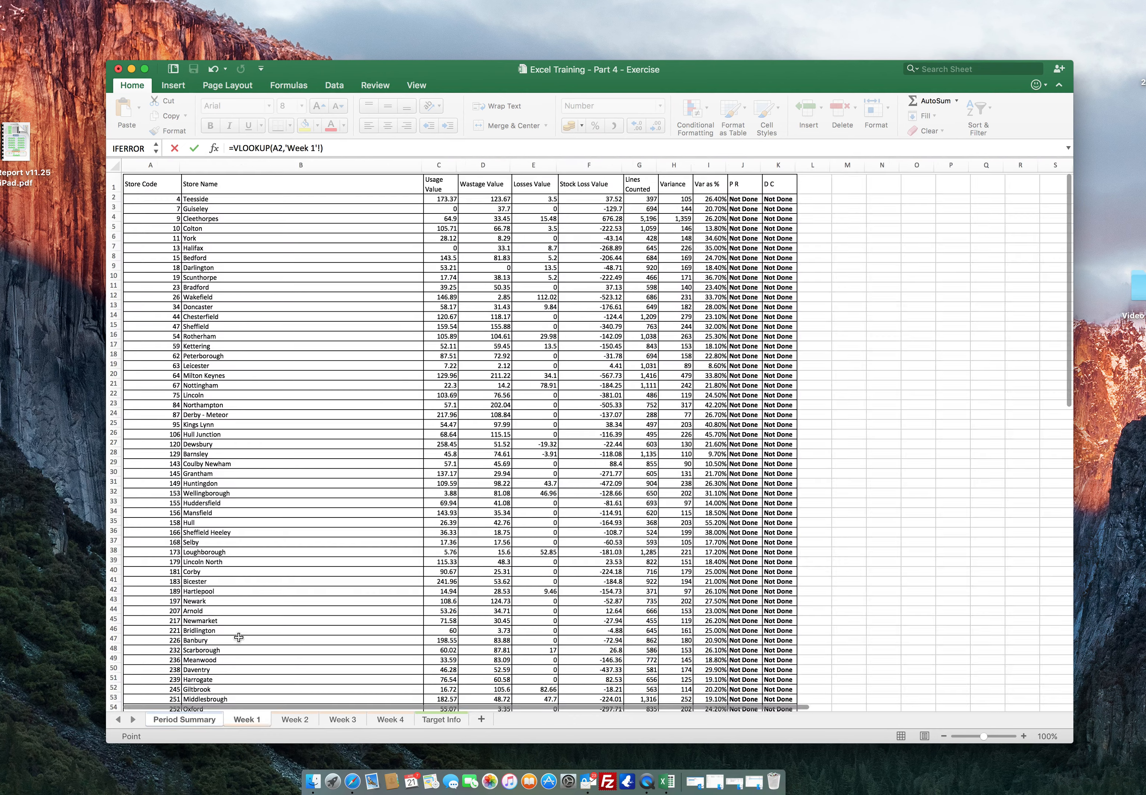
drag(150, 186, 739, 677)
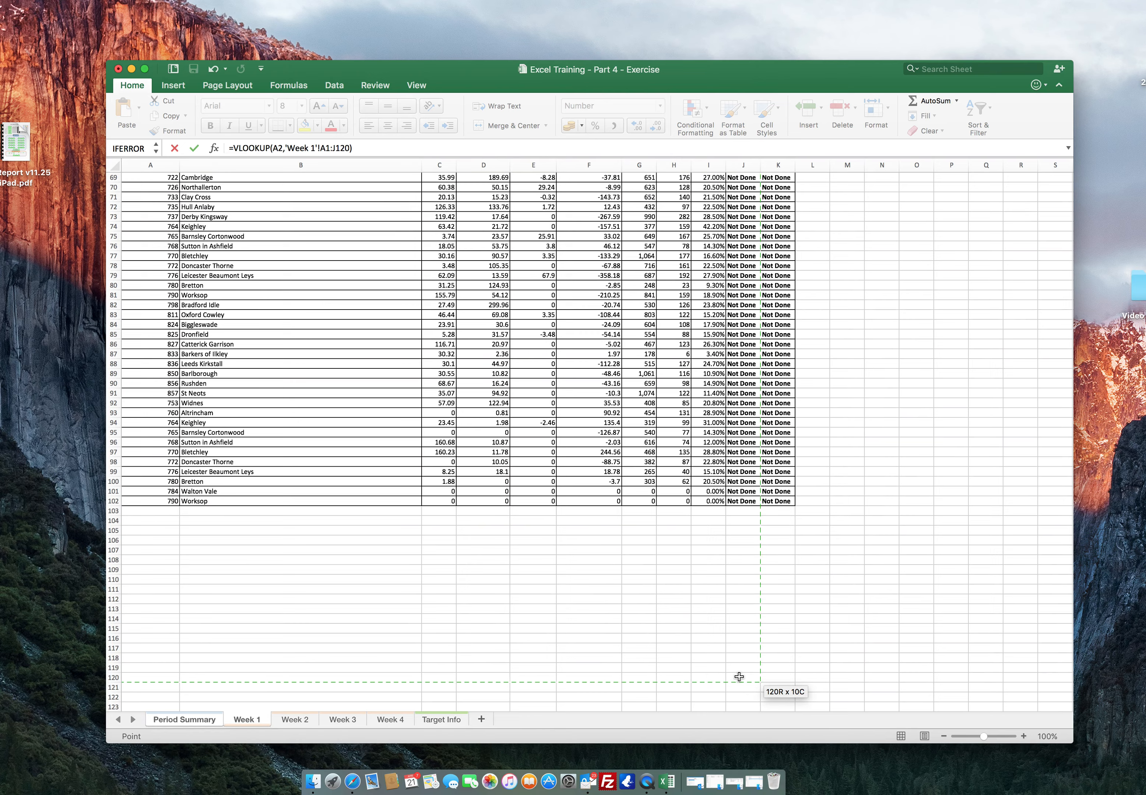
text(,)
scroll(739, 677, up, 20)
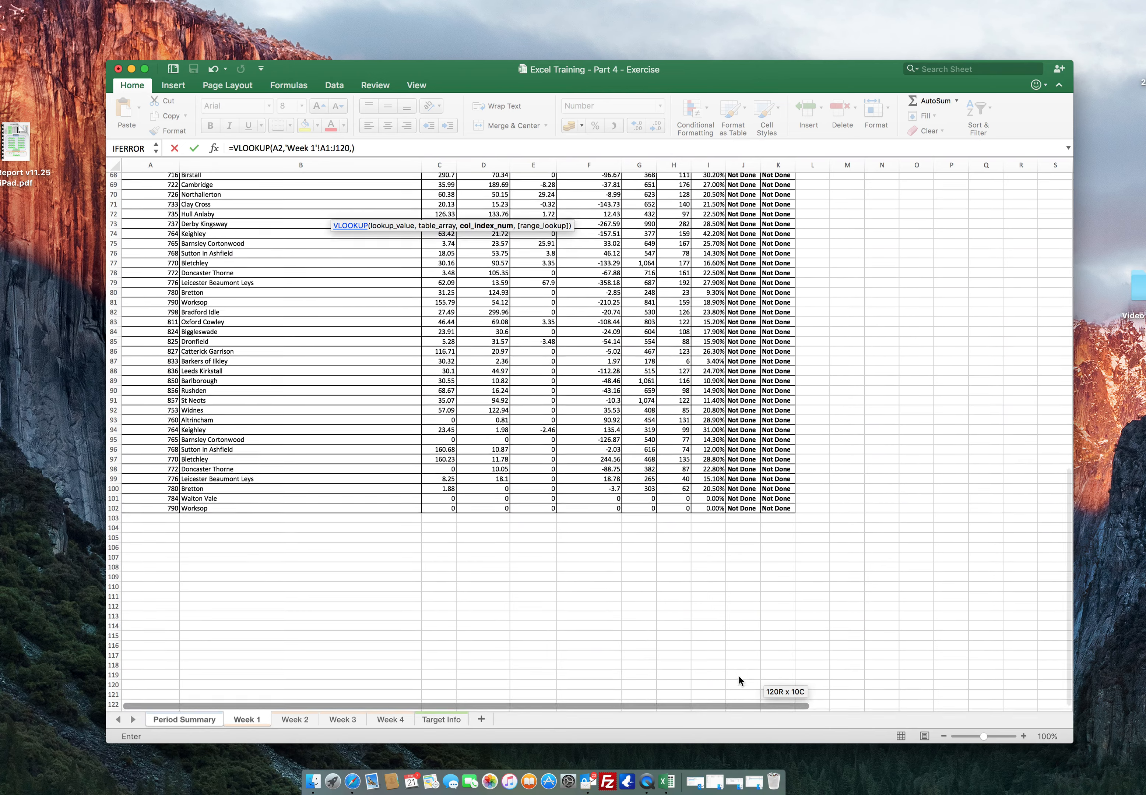
Complete the VLOOKUP in C2 with column index 3 and an exact match (FALSE).
text(3,fa)
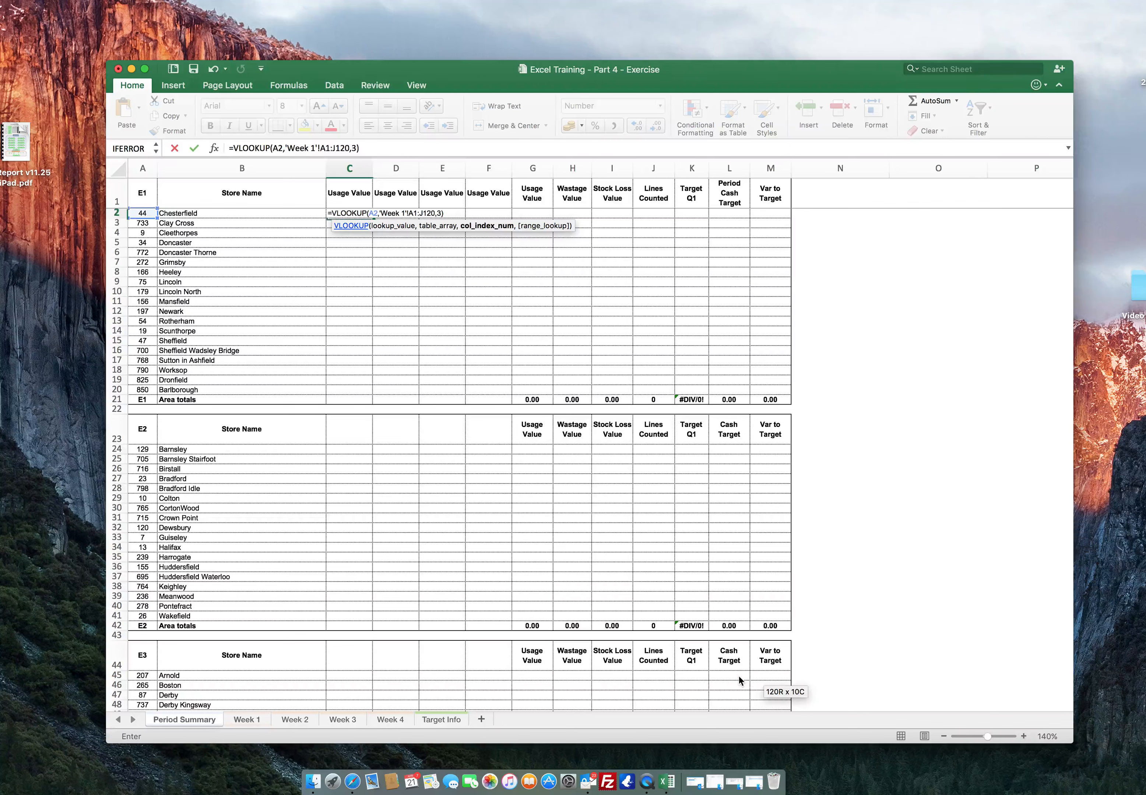
text(lse))
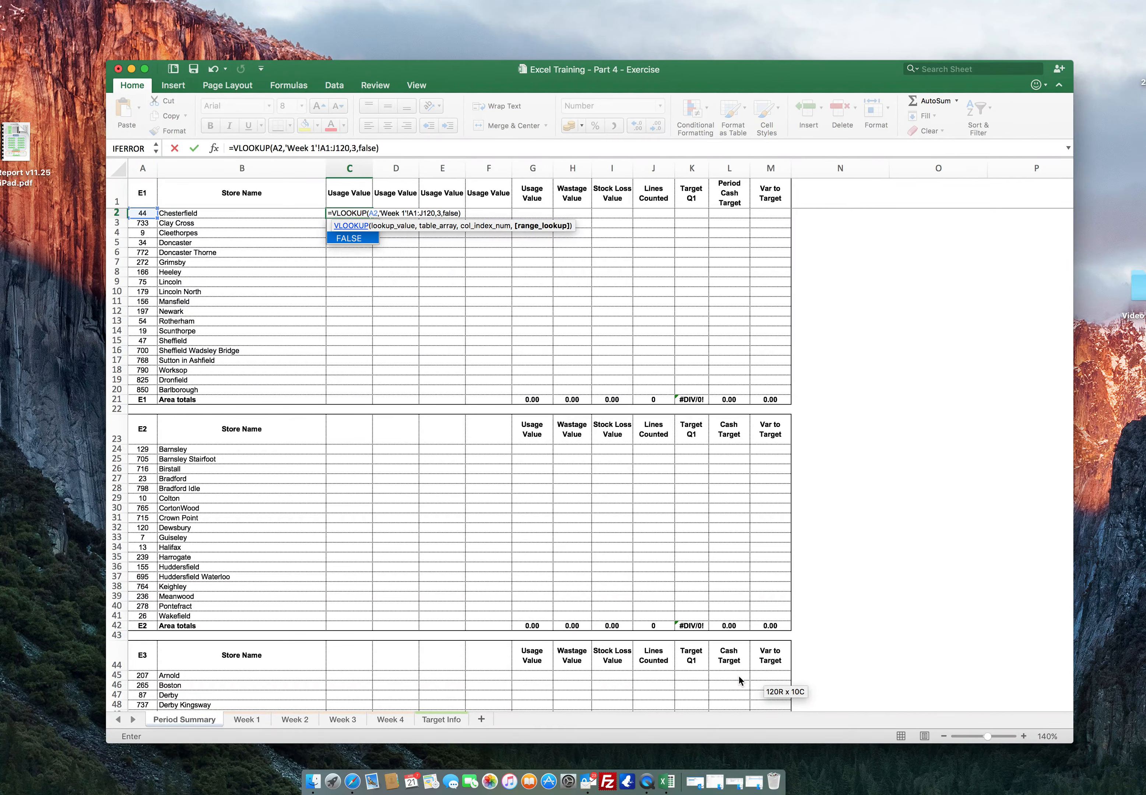
key(Return)
key(Return)
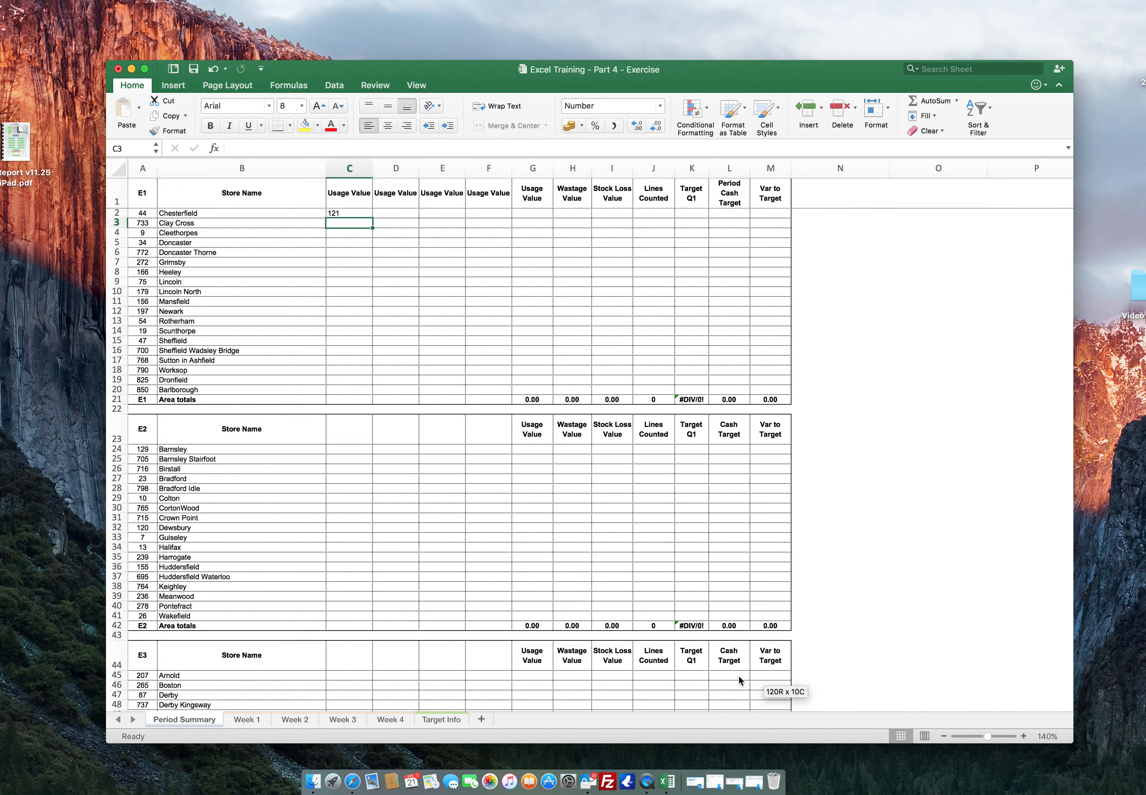
Centre C2 vertically and horizontally and show its value with two decimal places.
key(Up)
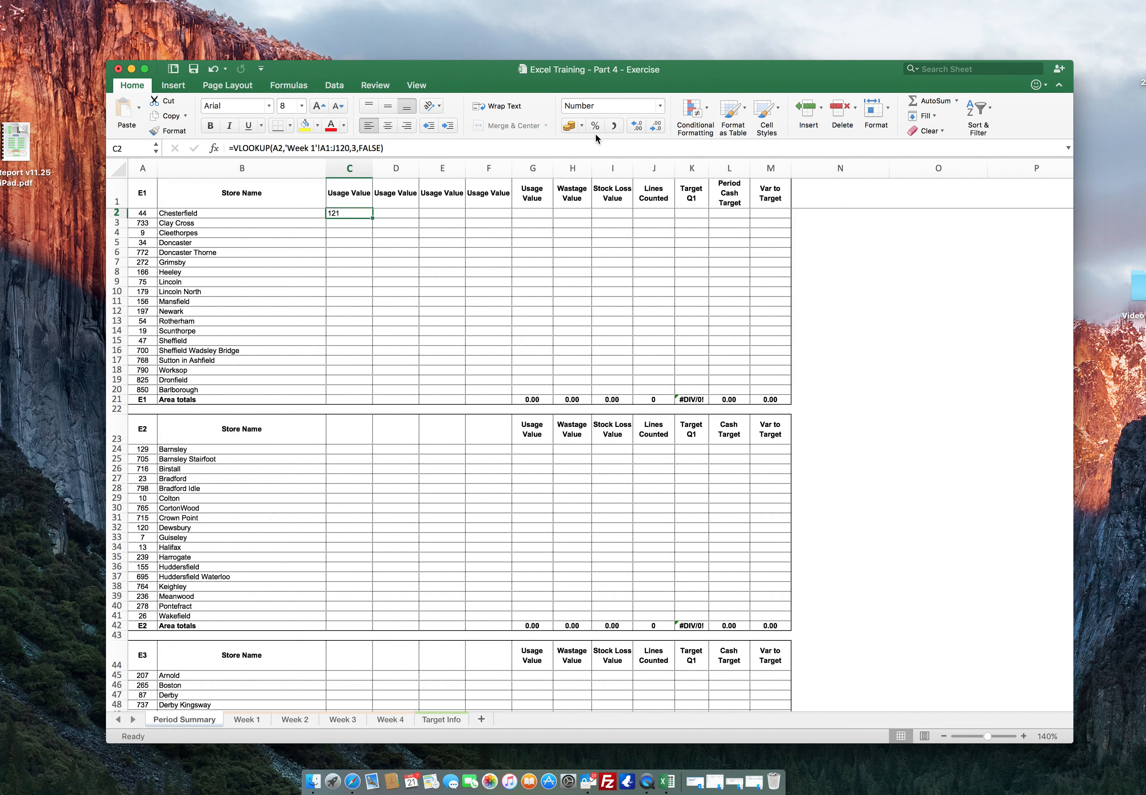
click(387, 105)
click(387, 125)
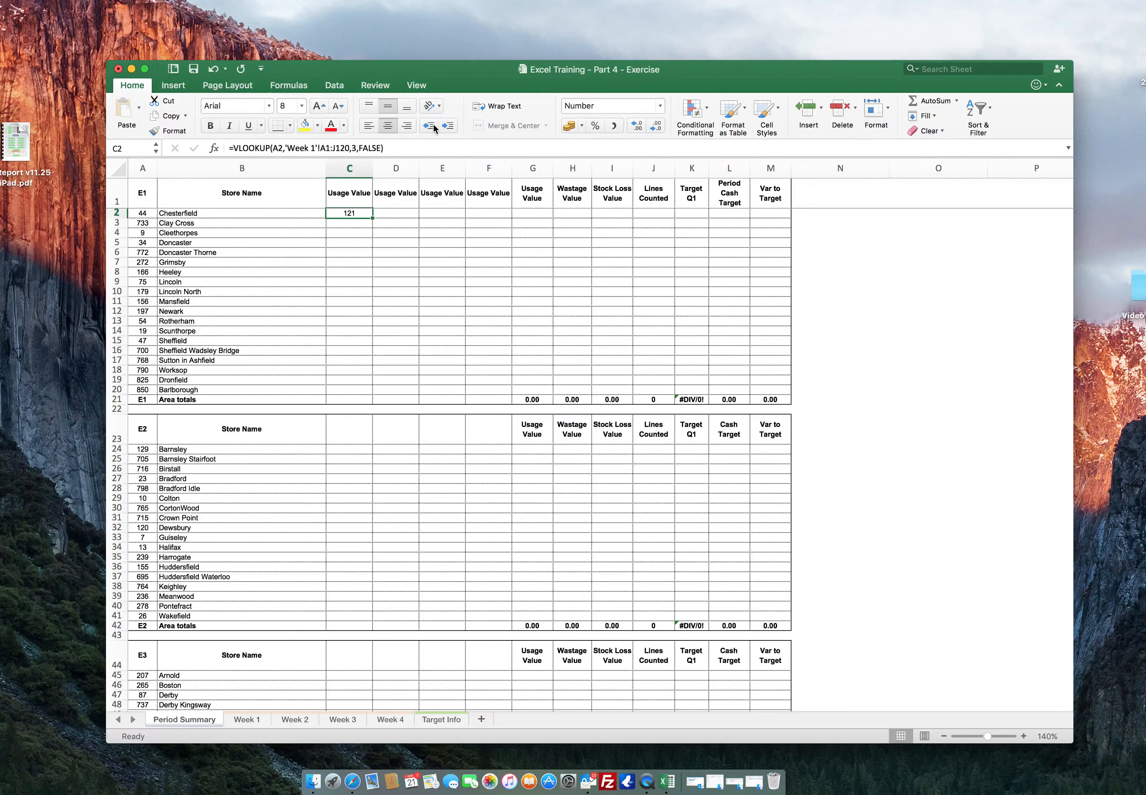
click(633, 126)
click(633, 126)
Lock the references in C2's VLOOKUP as $A2 for the lookup value and $A$1:$J$120 for the Week 1 table array.
click(275, 148)
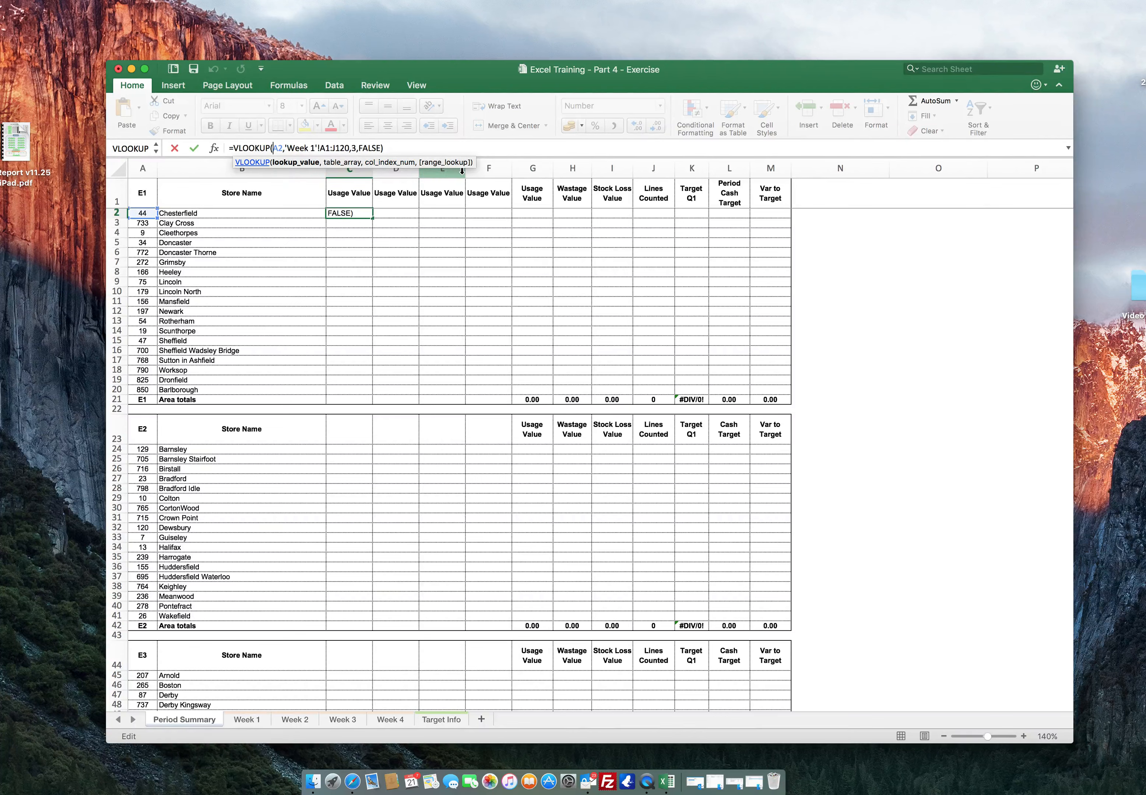
text($)
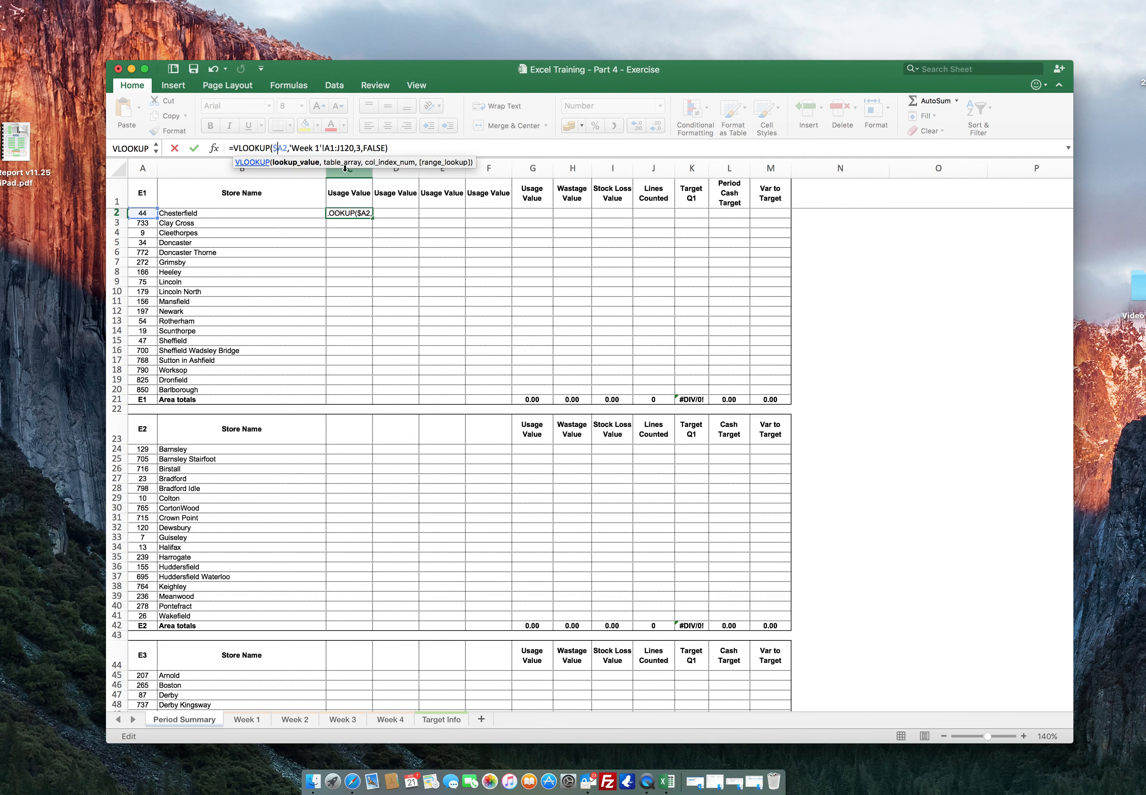
click(326, 148)
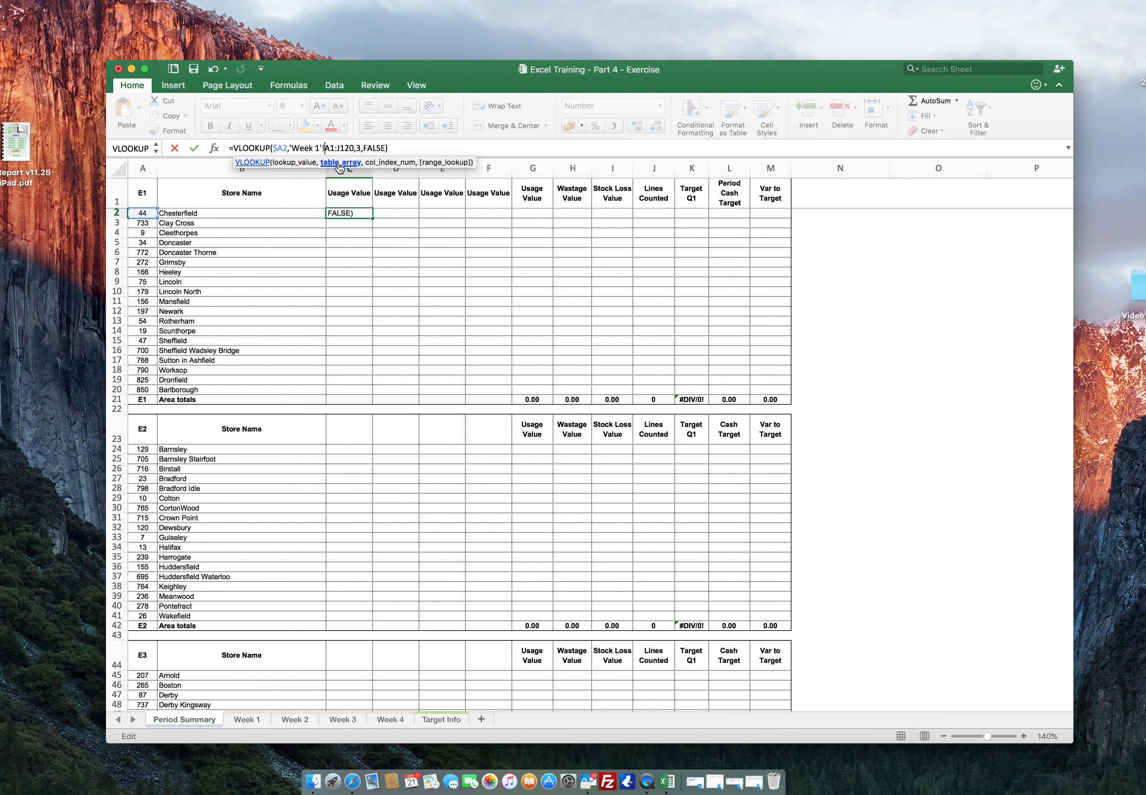
text($)
key(Right)
text($)
key(Right)
key(Right)
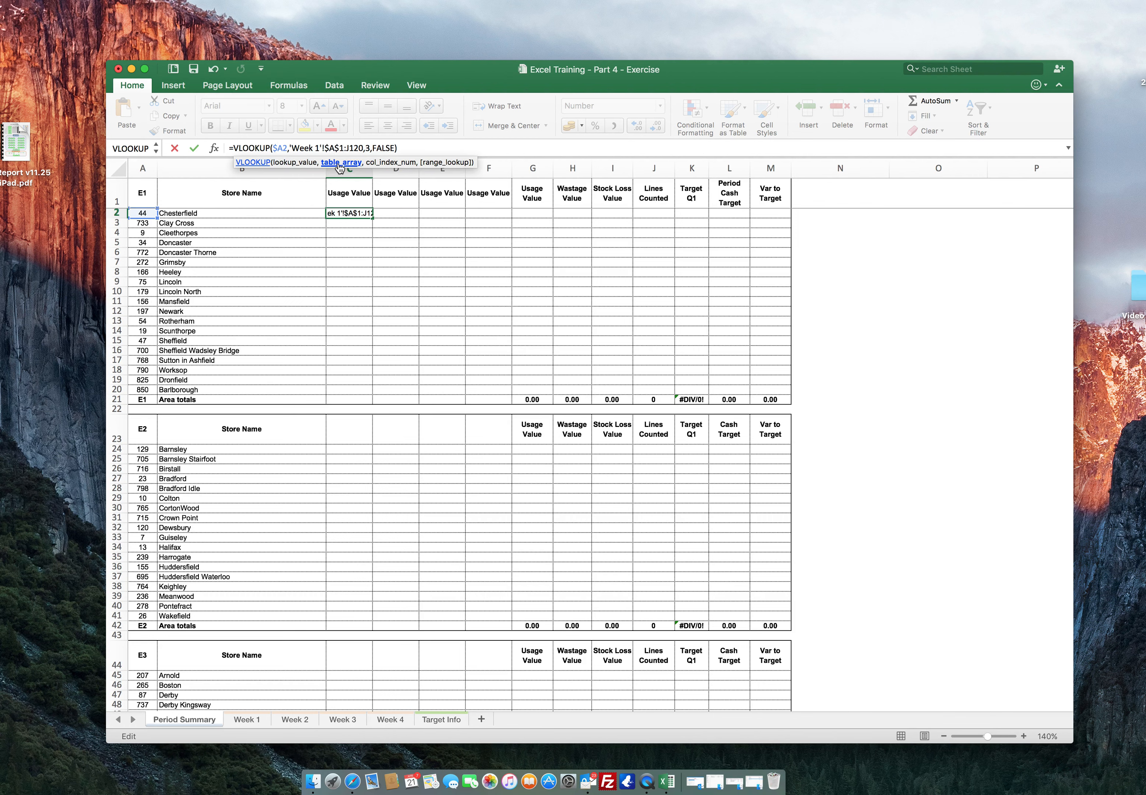
text($)
key(Right)
text($)
key(Return)
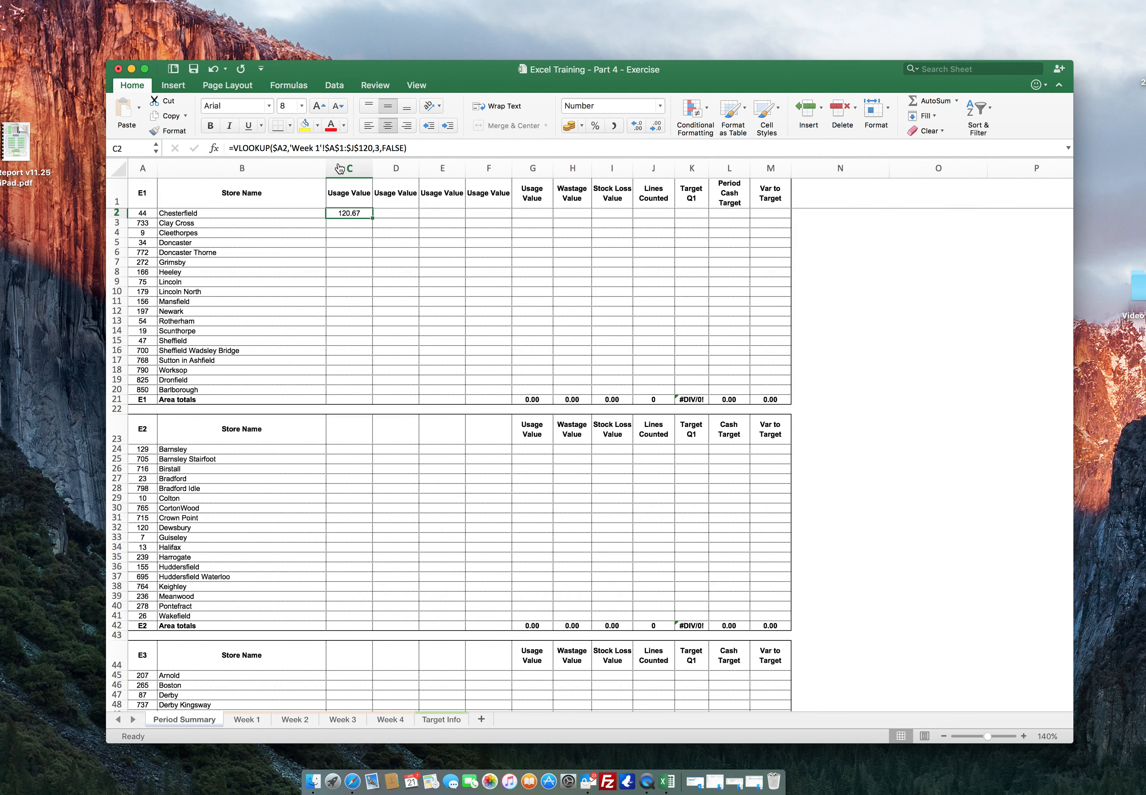
Replace the fixed column index in C2's VLOOKUP with a MATCH function using the C1 heading as its lookup value.
click(374, 147)
key(Delete)
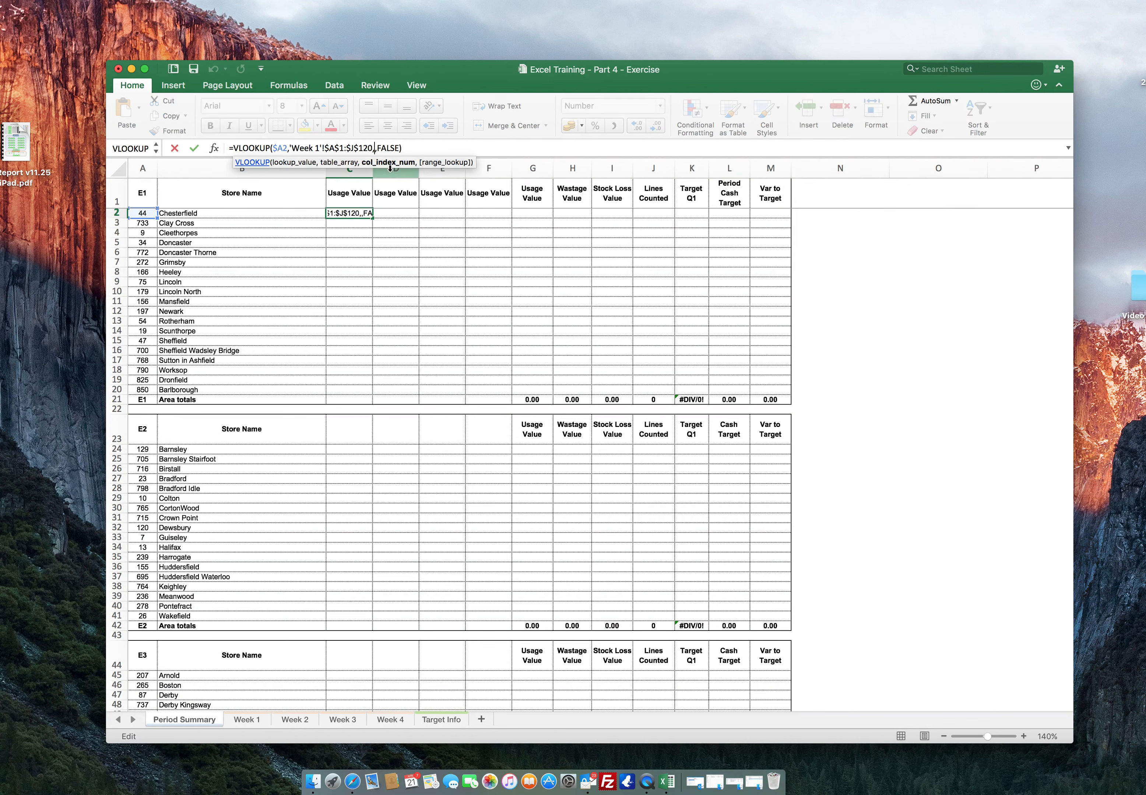
text(match)
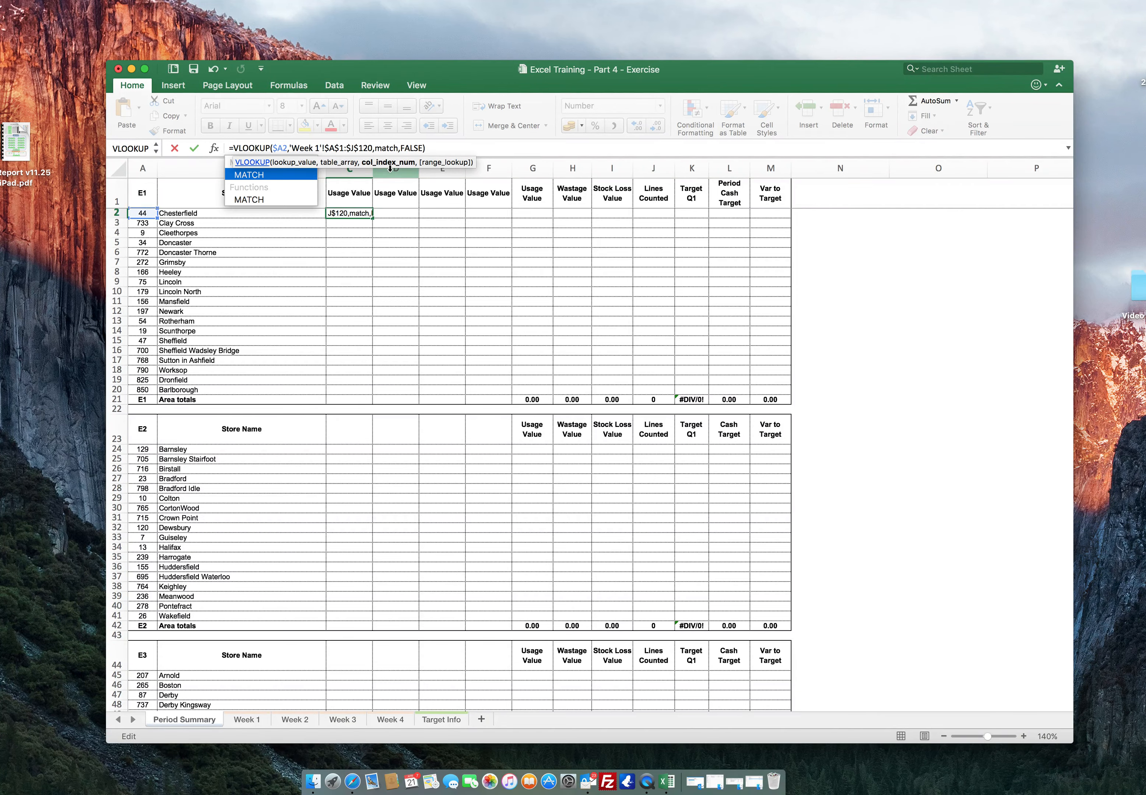
text(()
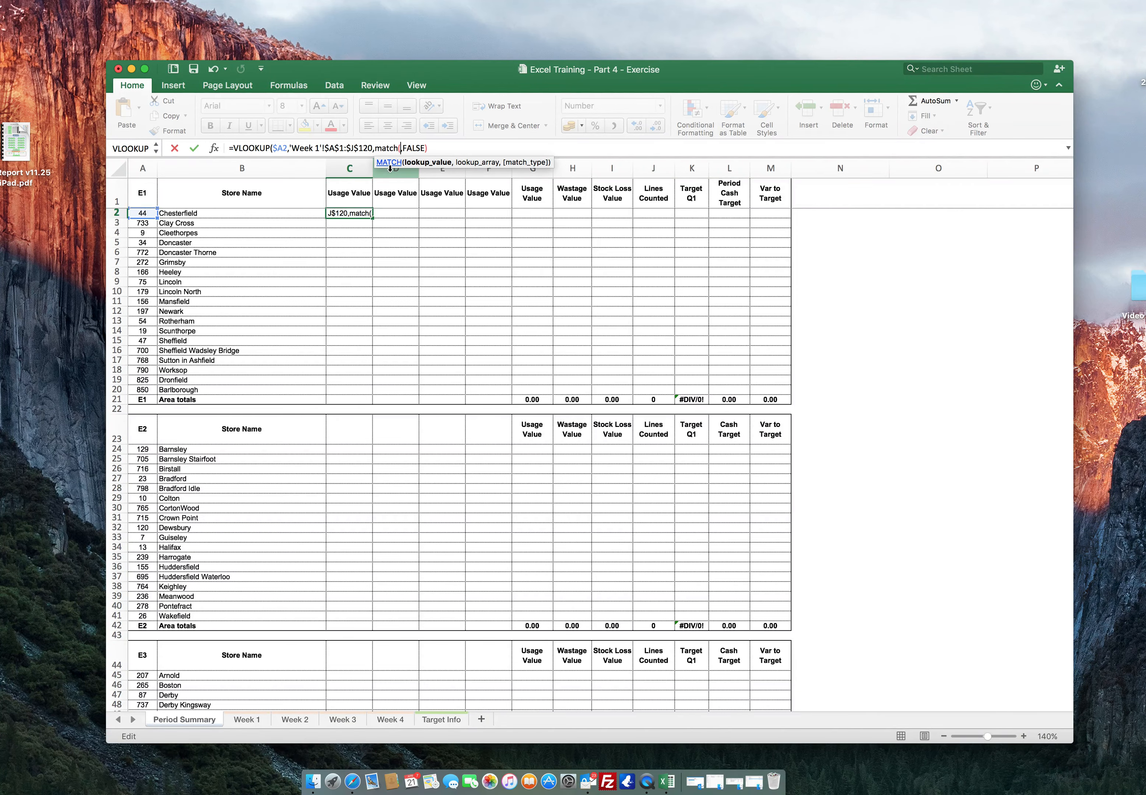
click(349, 198)
text(,)
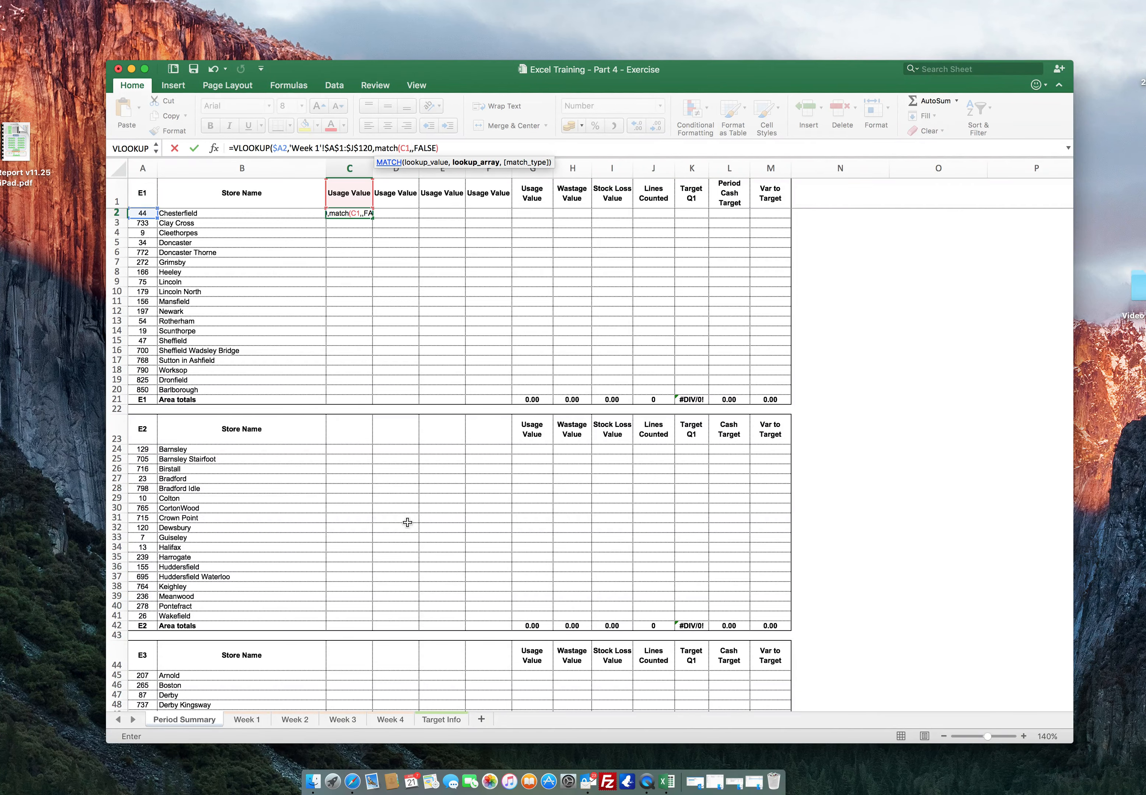
Set the MATCH lookup array to A1:K1 on the Week 1 sheet with match type 0 and enter the formula.
click(243, 720)
drag(150, 186, 767, 186)
text(,)
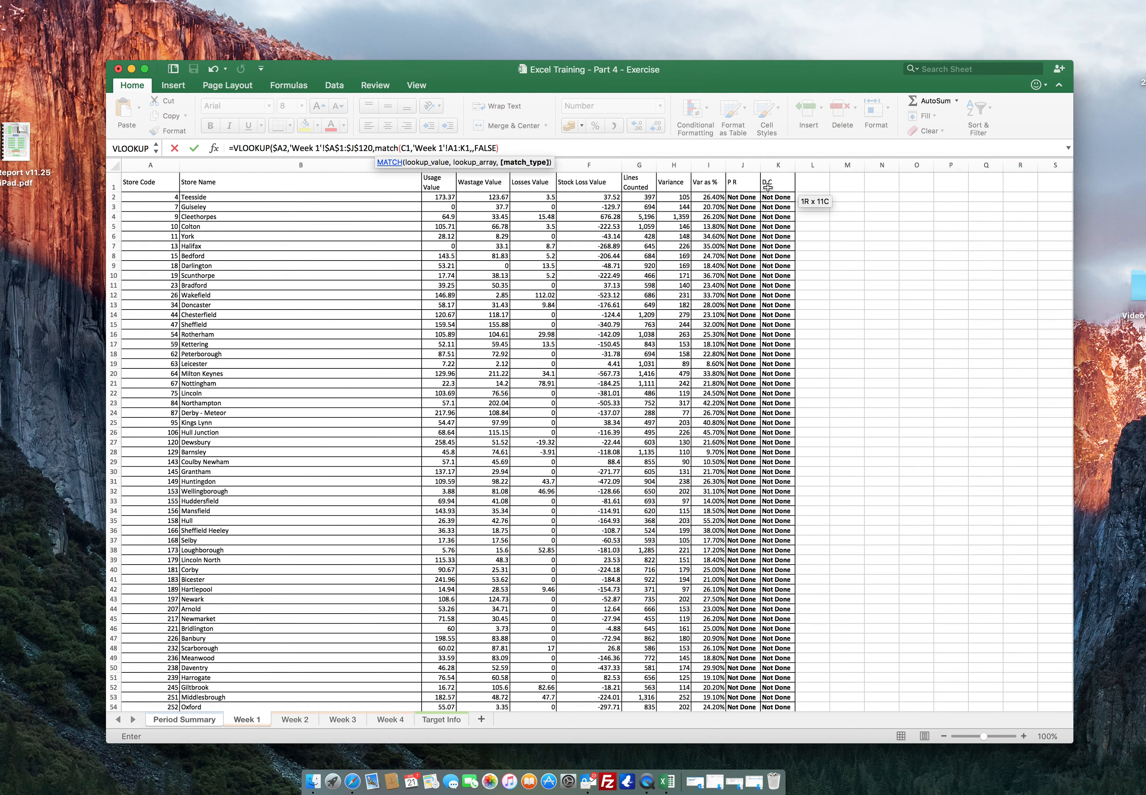
text(0))
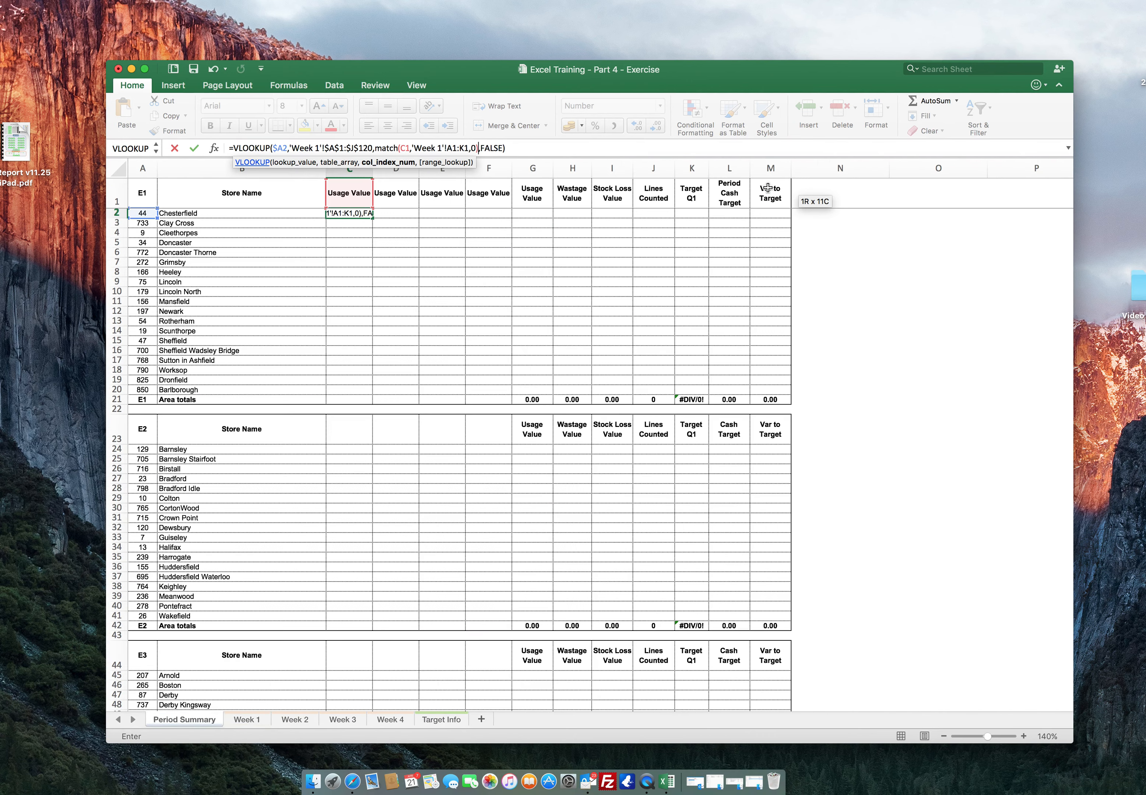
key(Return)
key(Up)
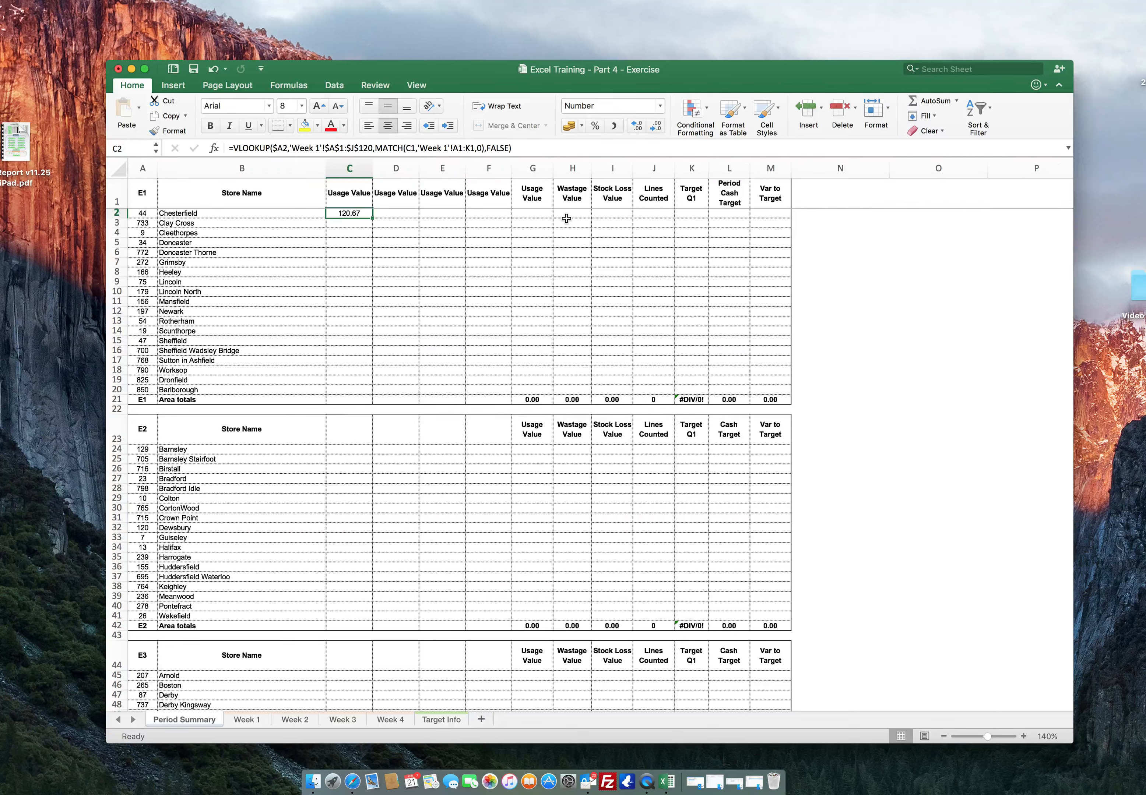
Lock the MATCH references in C2 as C$1 for the heading and $A$1:$K$1 for the Week 1 header row.
click(412, 148)
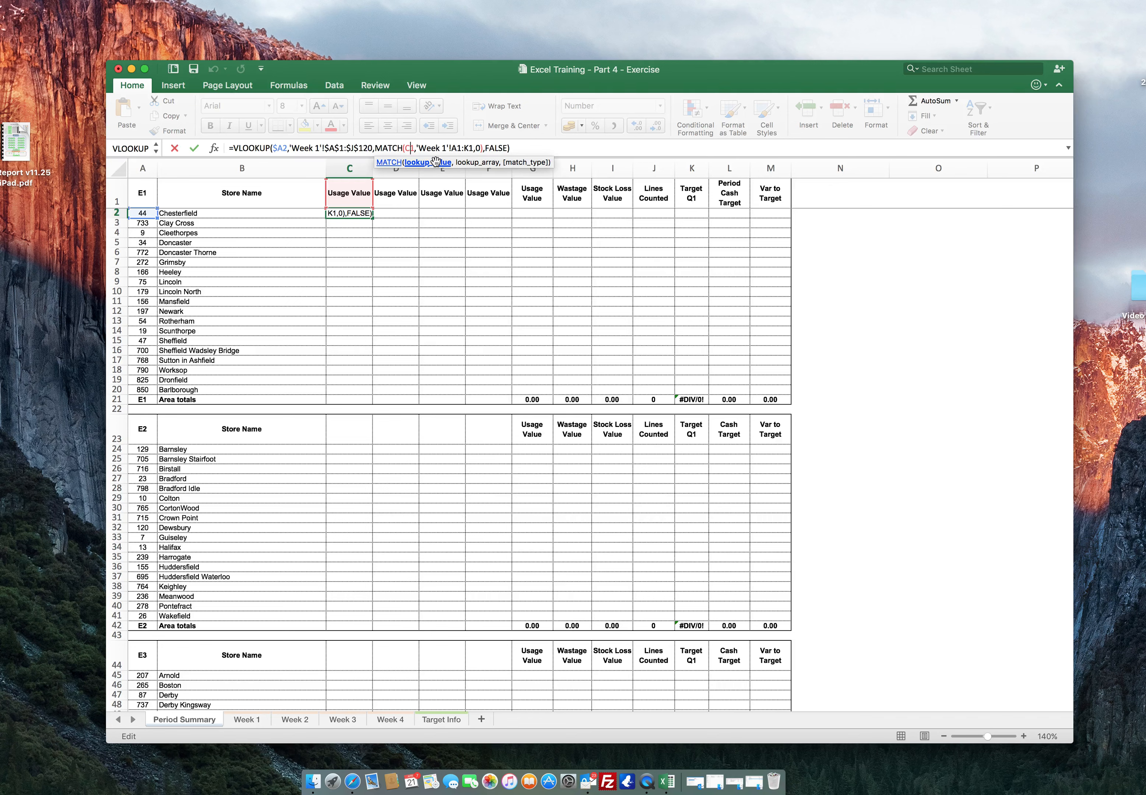
text($)
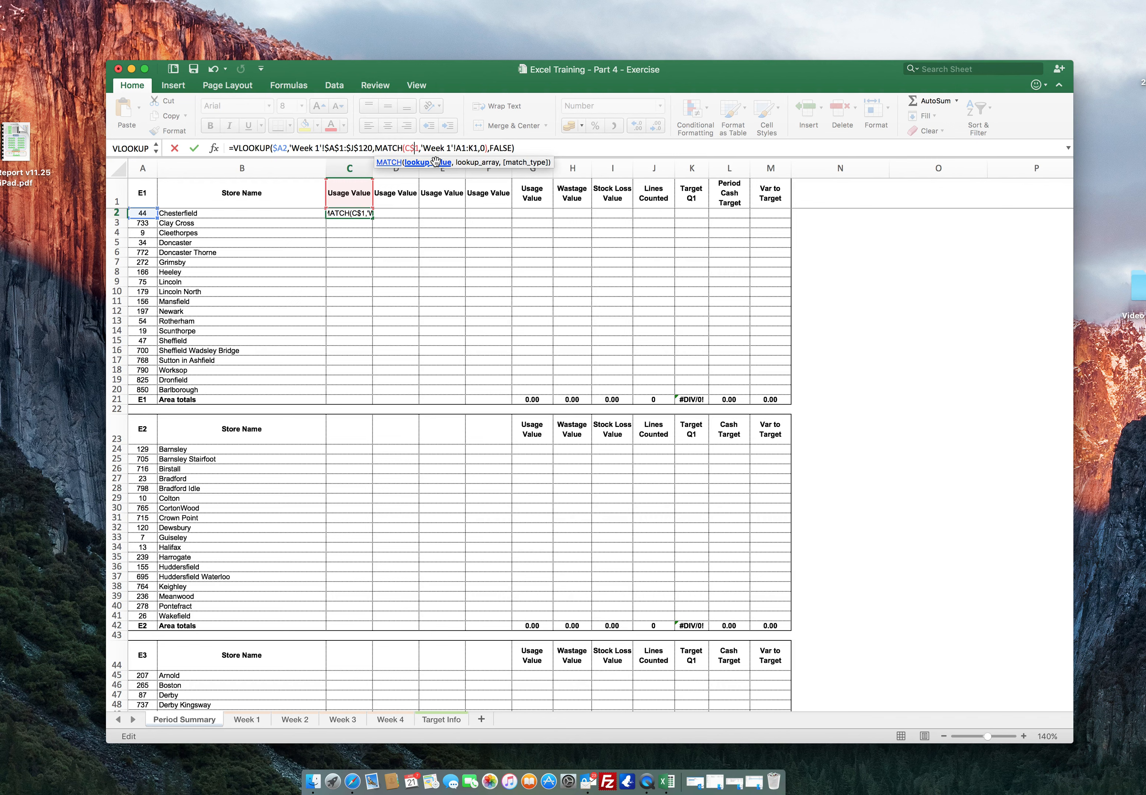
key(Right)
key(Right)
key(Right)
key(Right)
key(Right)
key(Right)
key(Right)
key(Right)
key(Right)
key(Right)
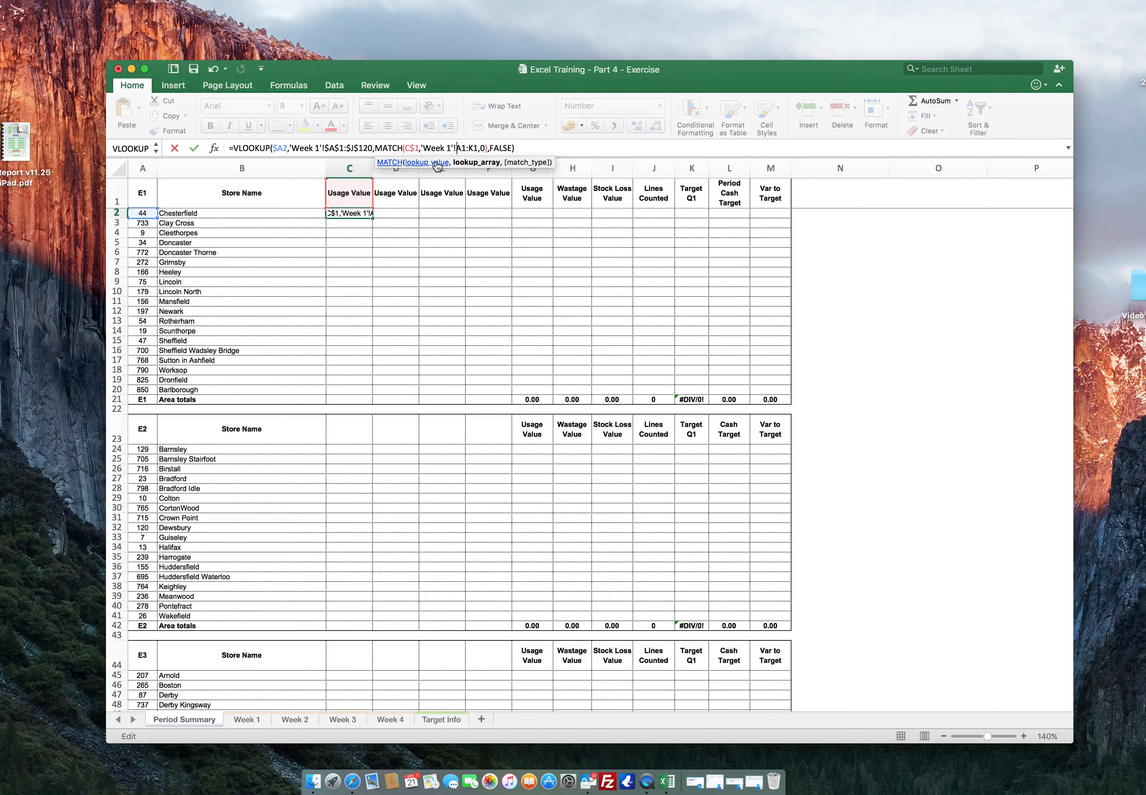
text($)
key(Right)
text($)
key(Right)
text($)
key(Right)
key(BackSpace)
key(Right)
text($)
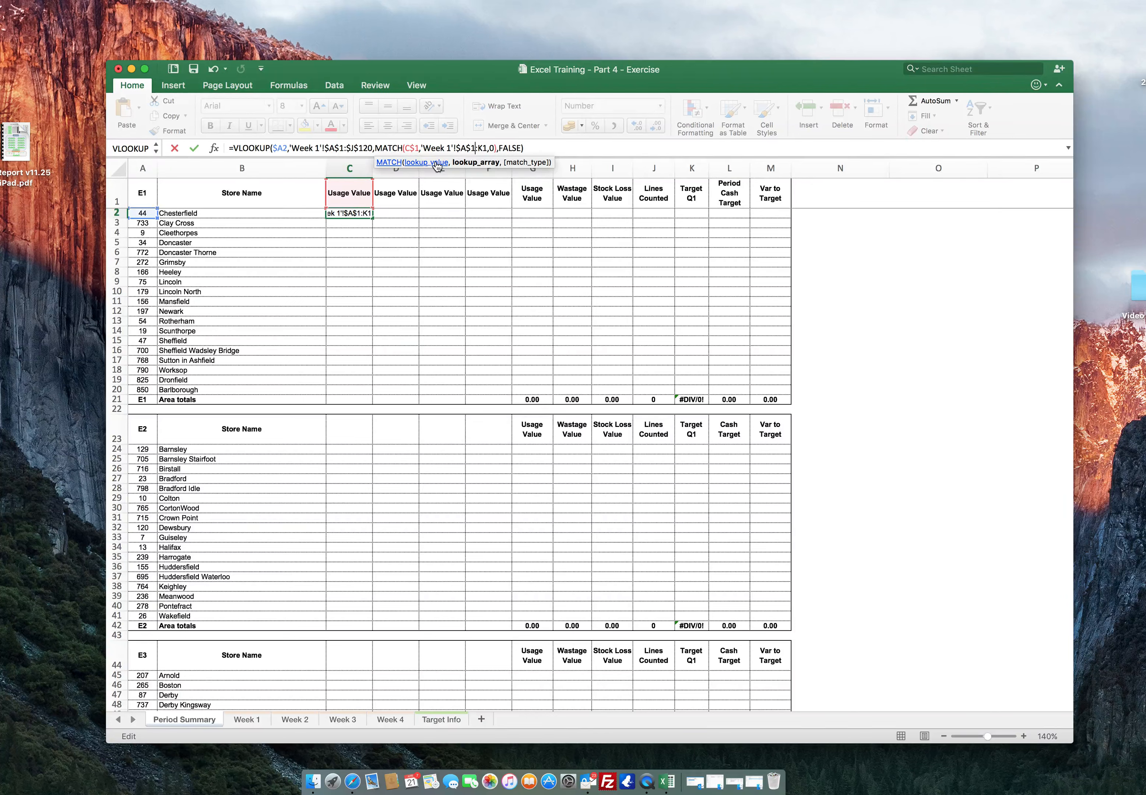
key(Right)
text($)
key(Return)
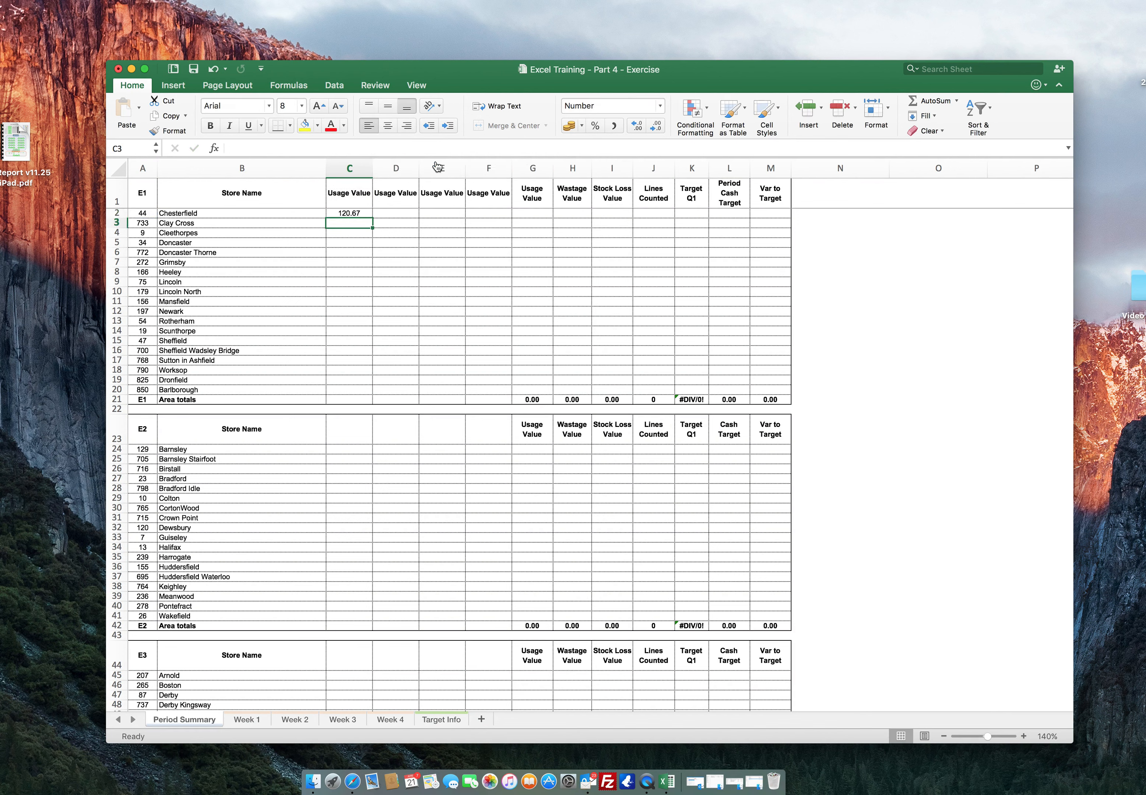
Copy Chesterfield's lookup formula from C2 into D2, E2 and F2.
key(Up)
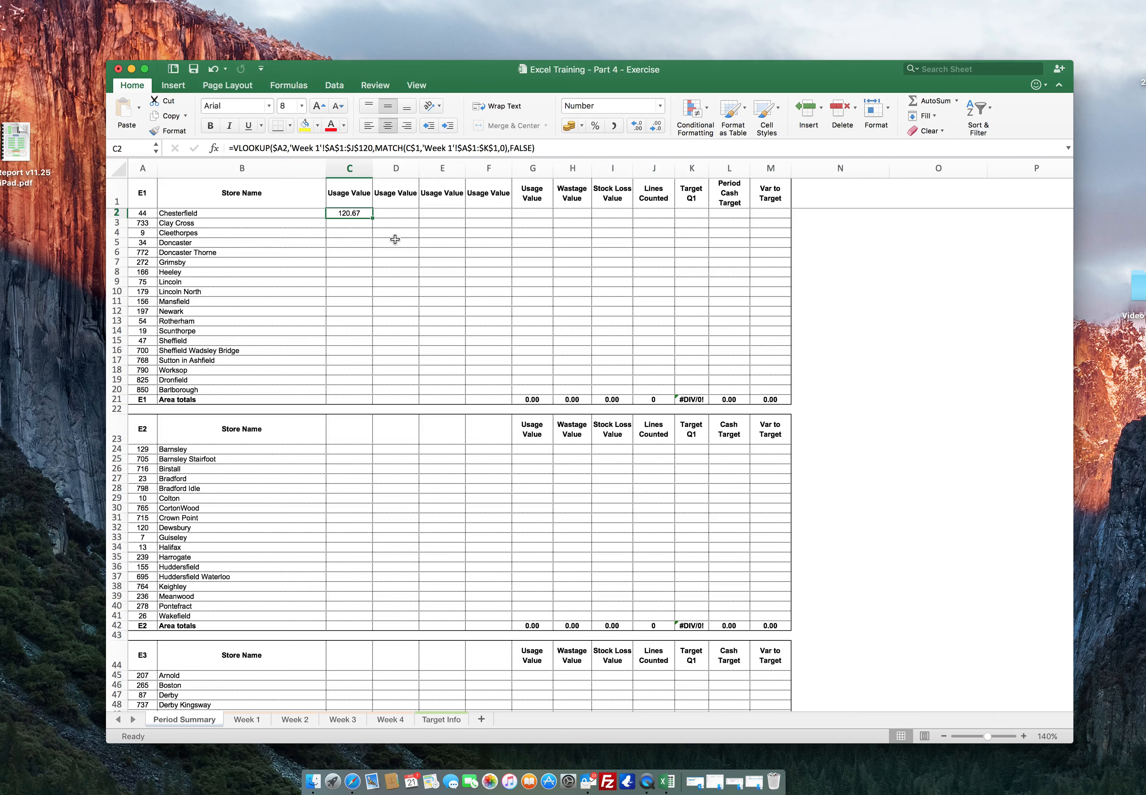
key(super+c)
key(Right)
key(super+v)
key(Right)
key(super+v)
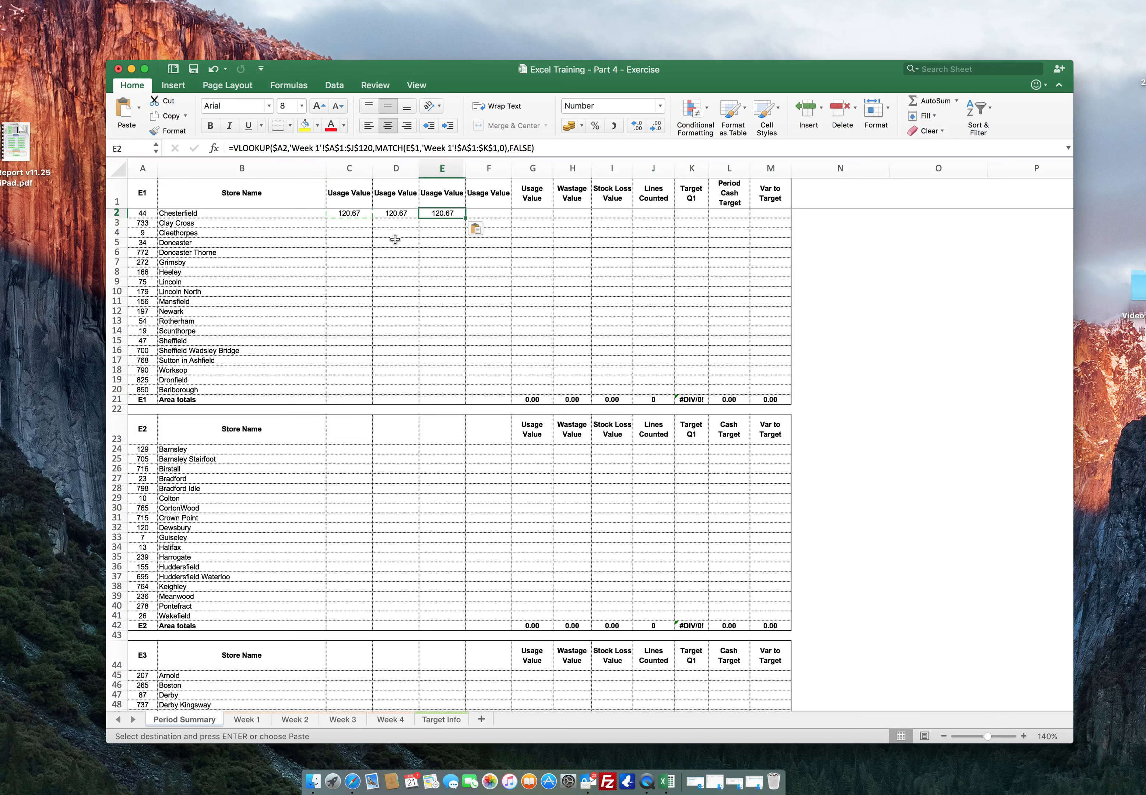
key(Right)
key(super+v)
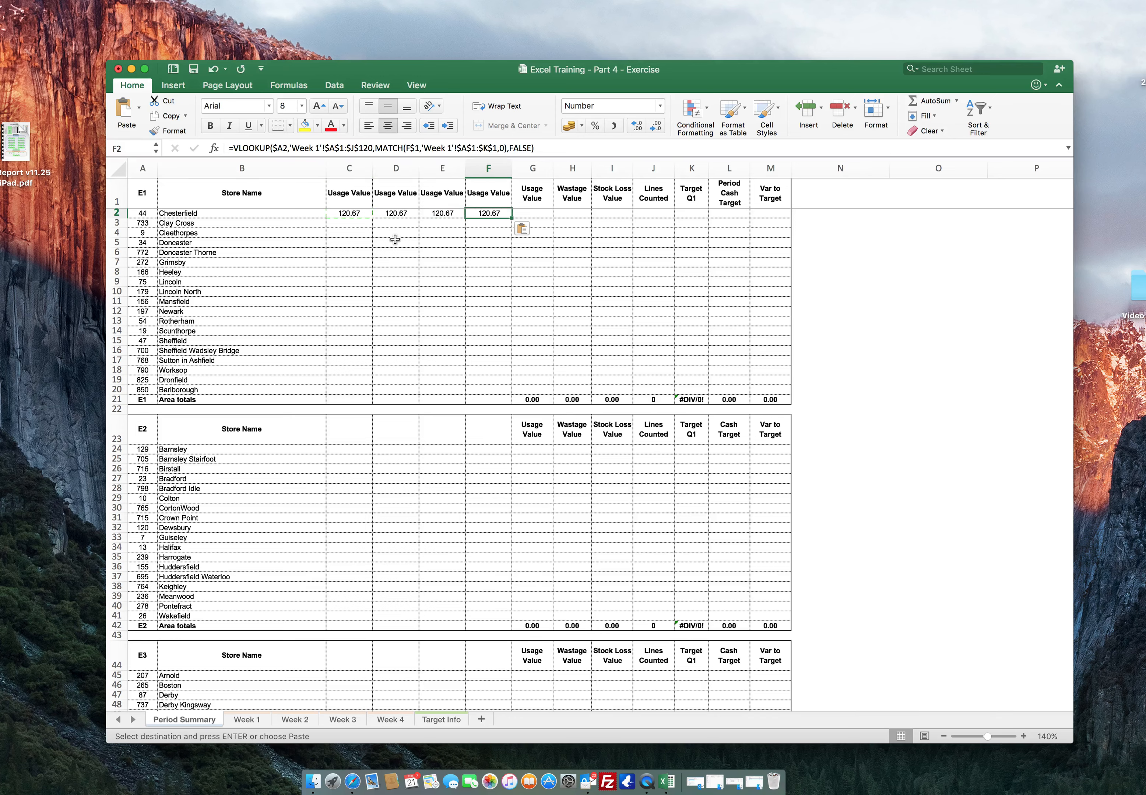
key(Escape)
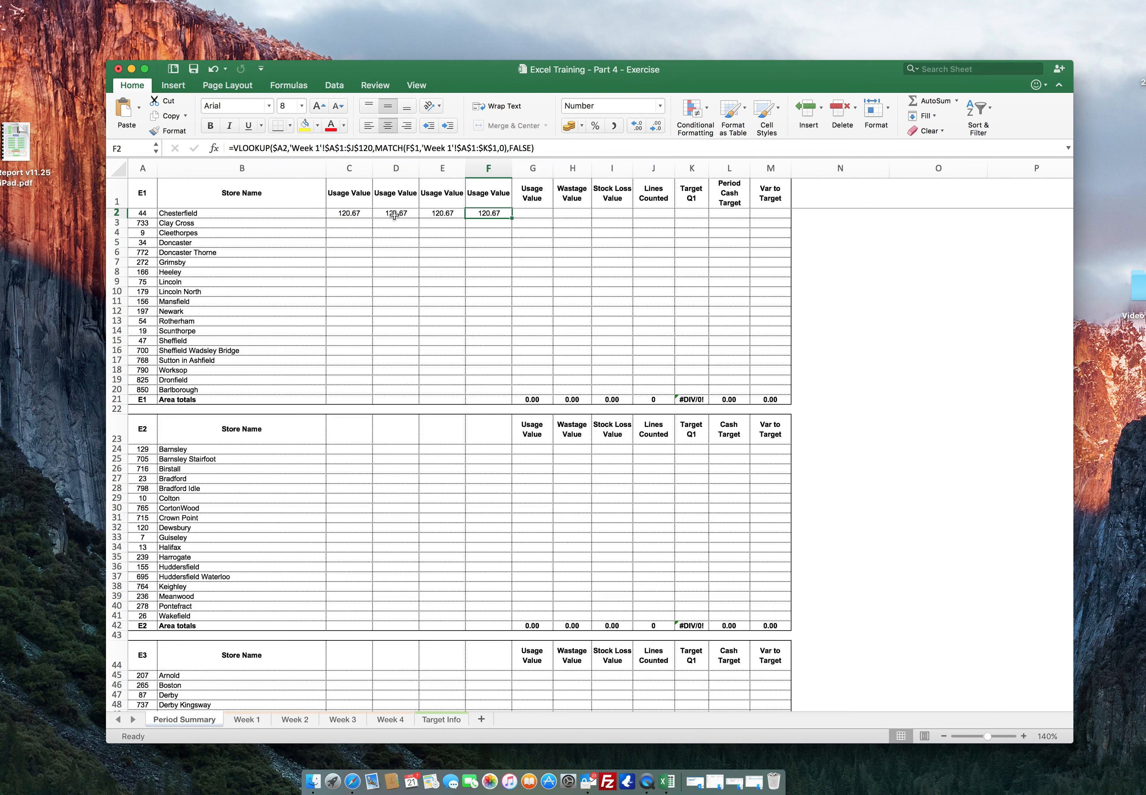
Change both sheet references in D2's formula to Week 2.
click(394, 218)
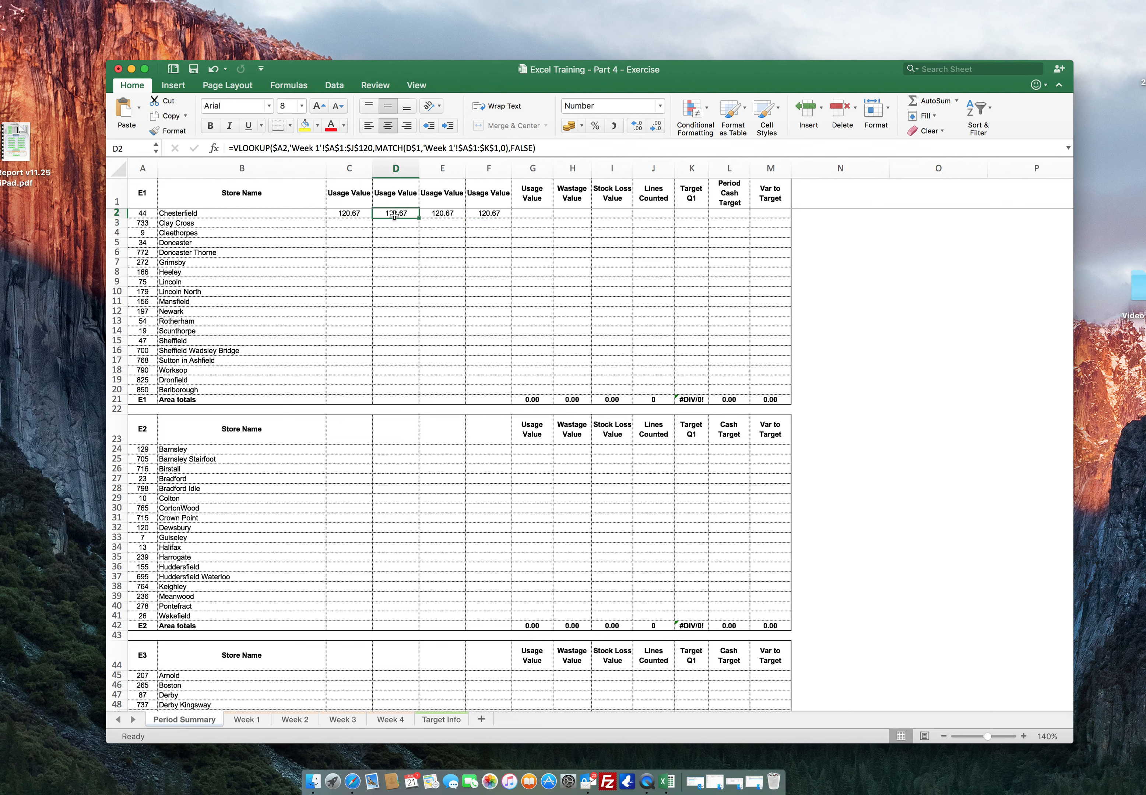
click(316, 146)
key(BackSpace)
text(2)
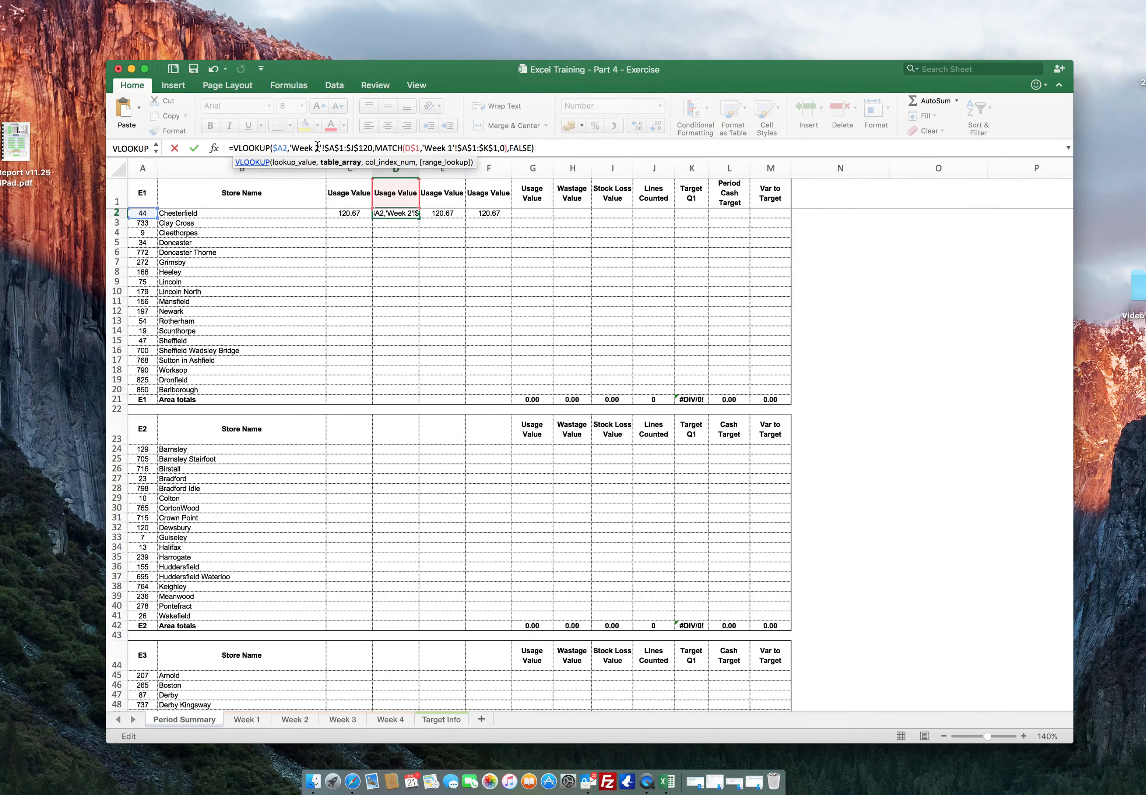
click(449, 150)
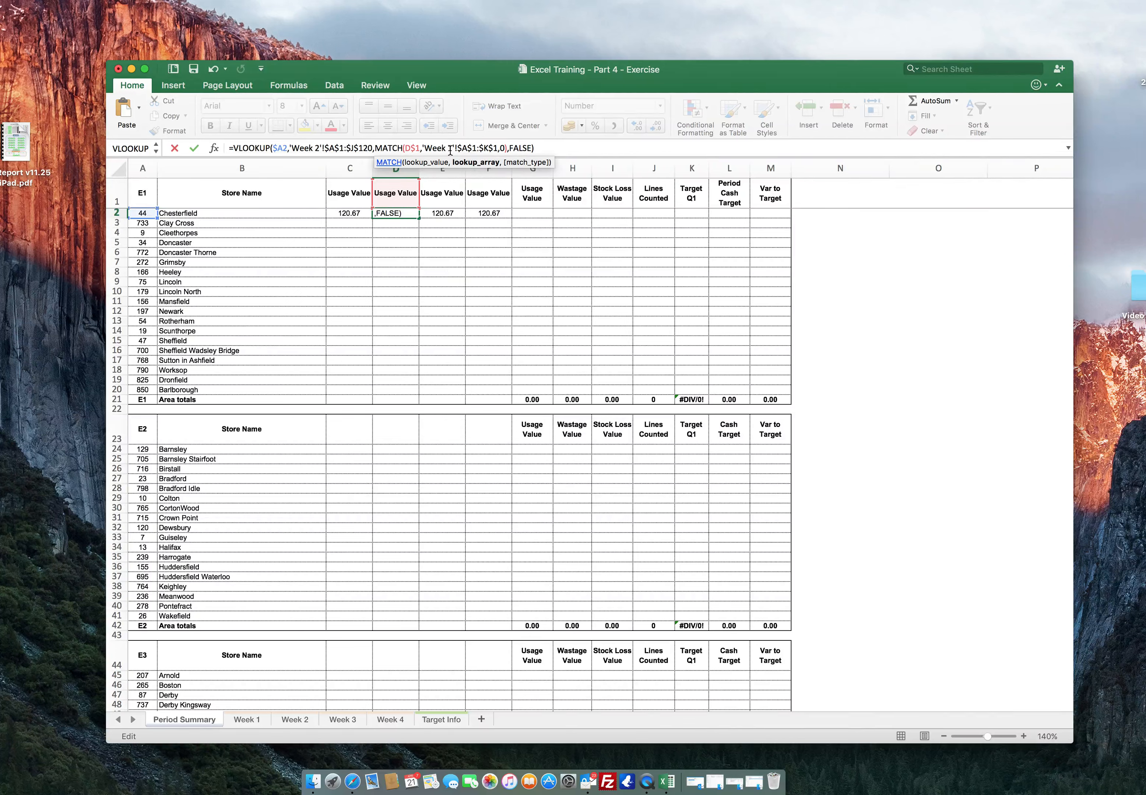
key(BackSpace)
text(2)
key(Tab)
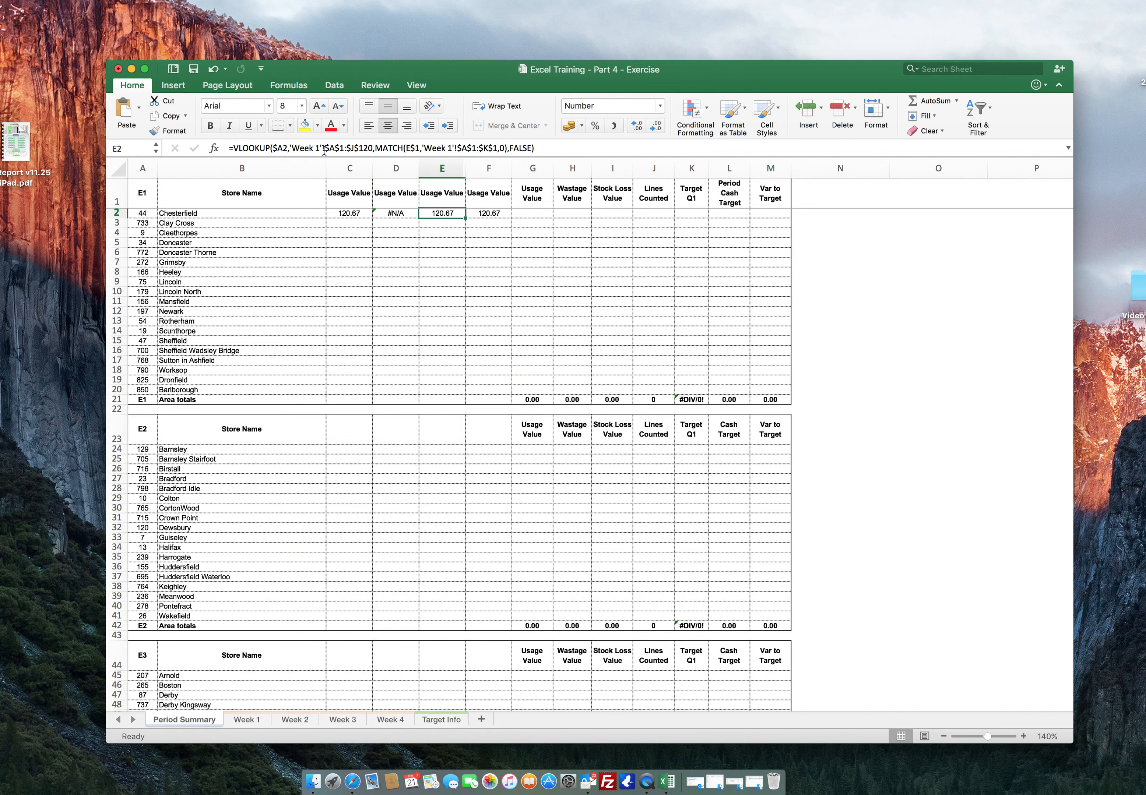
Change both sheet references in E2's formula to Week 2.
click(320, 148)
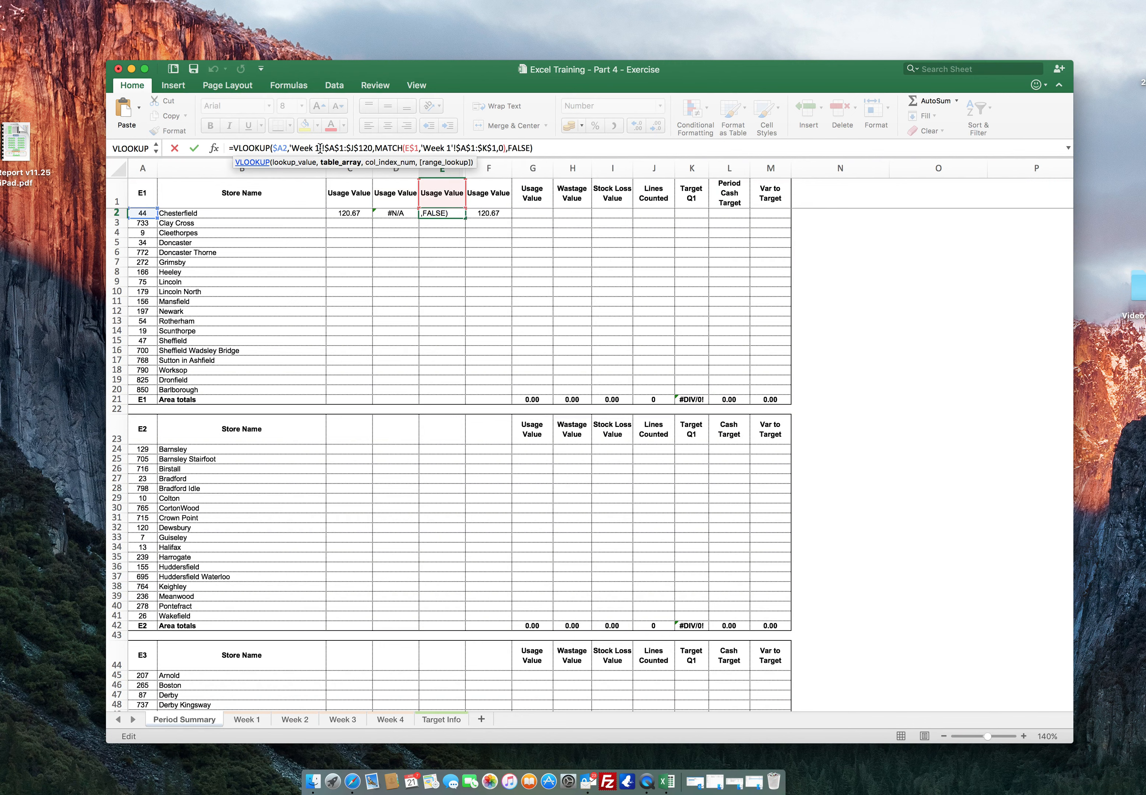
key(BackSpace)
text(2)
click(451, 148)
key(BackSpace)
text(2)
key(Return)
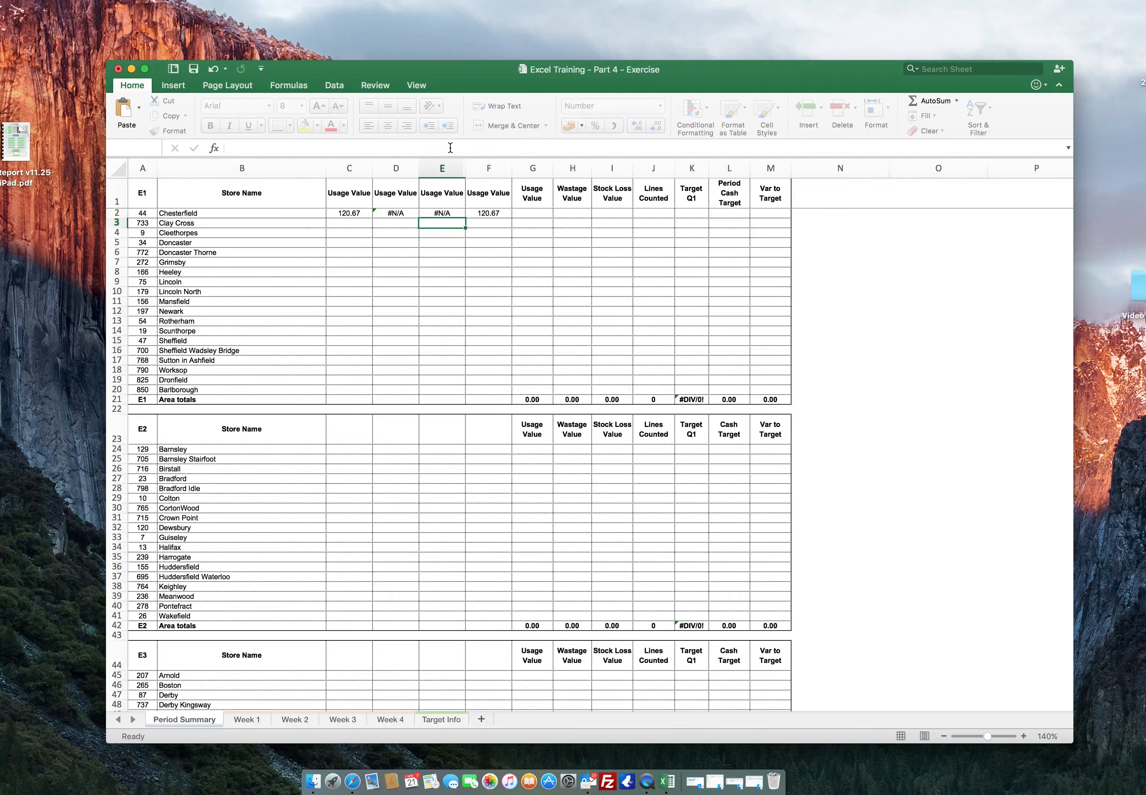
Wrap Chesterfield's Week 1 lookup formula in C2 in IFERROR with 0 as the error value.
key(Up)
key(Left)
key(Left)
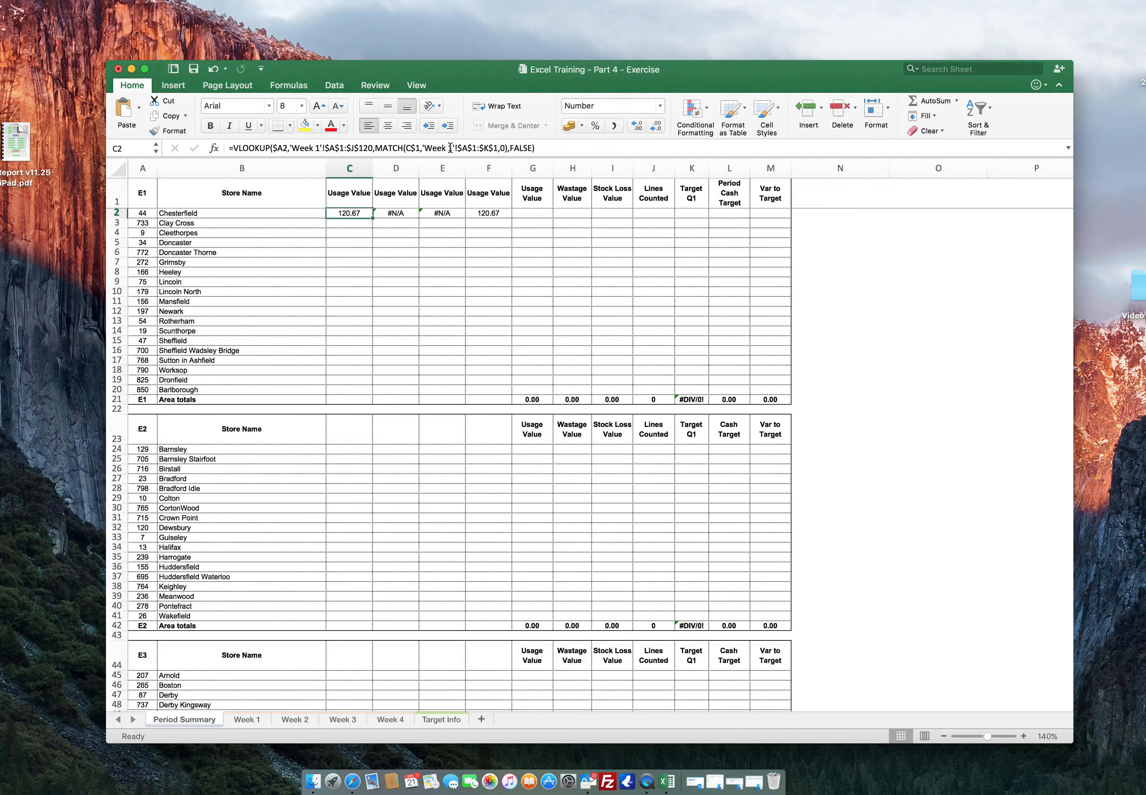
click(234, 148)
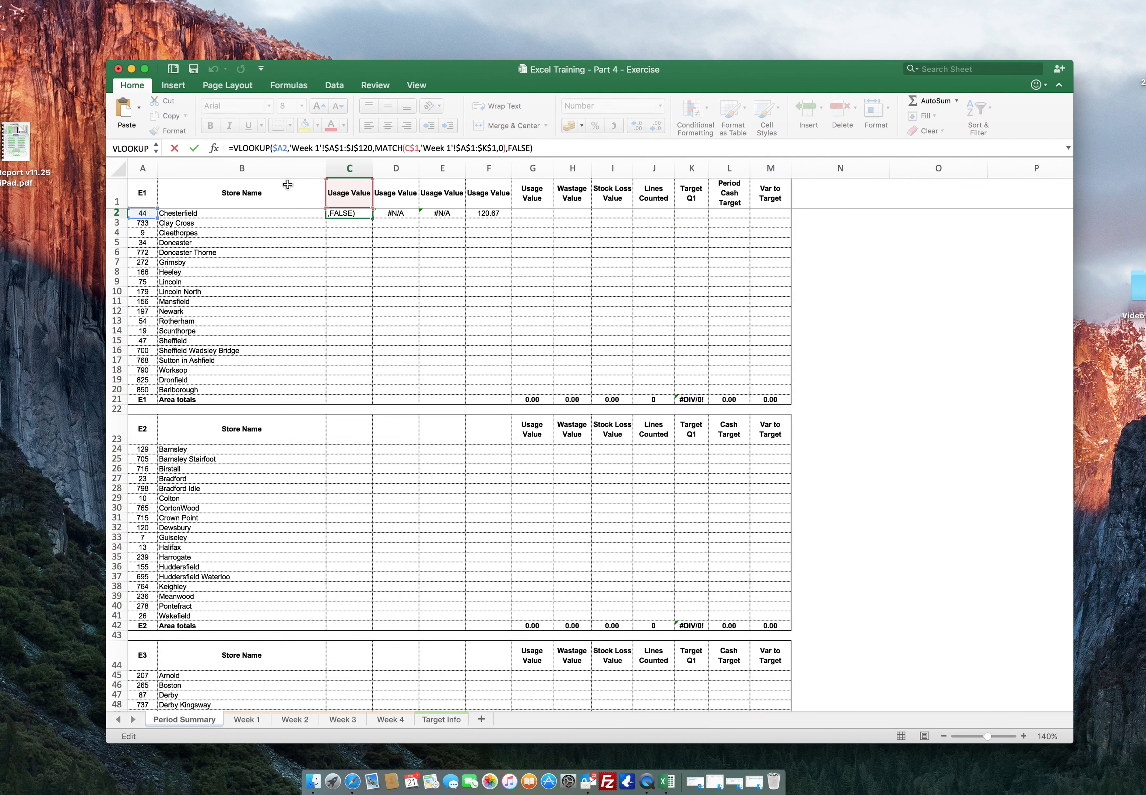
text(iferror()
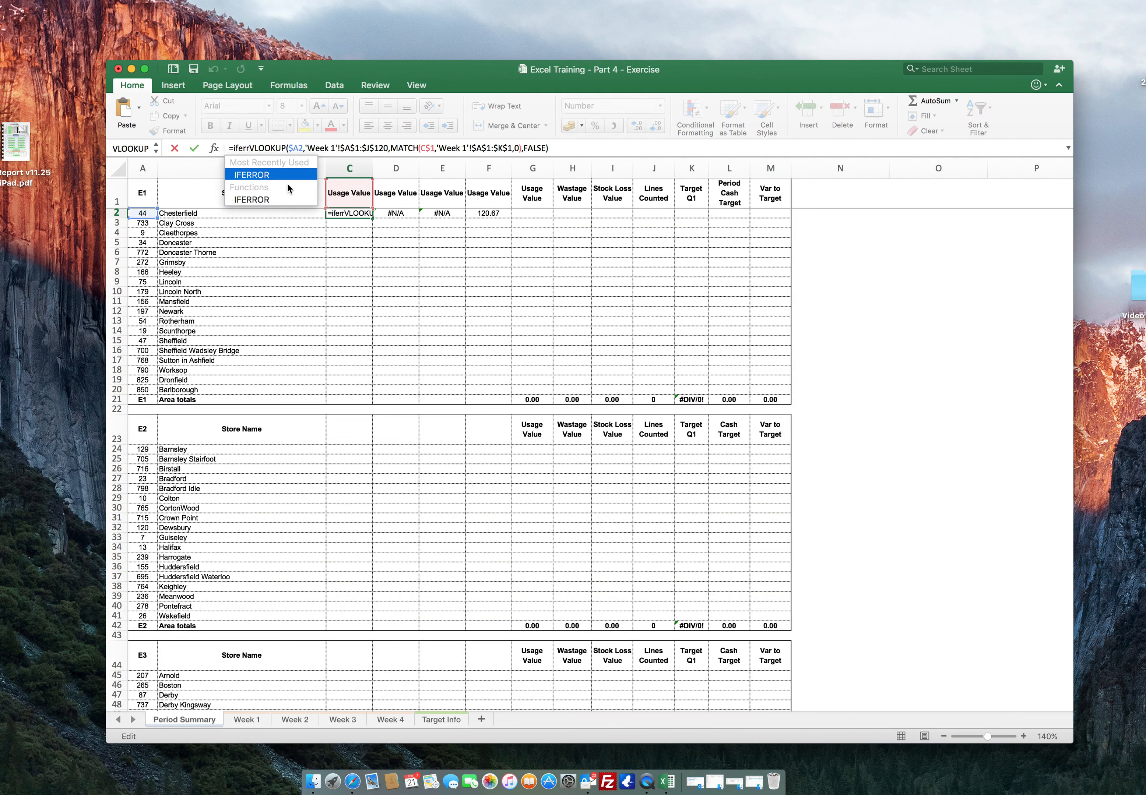
click(582, 148)
text(,)
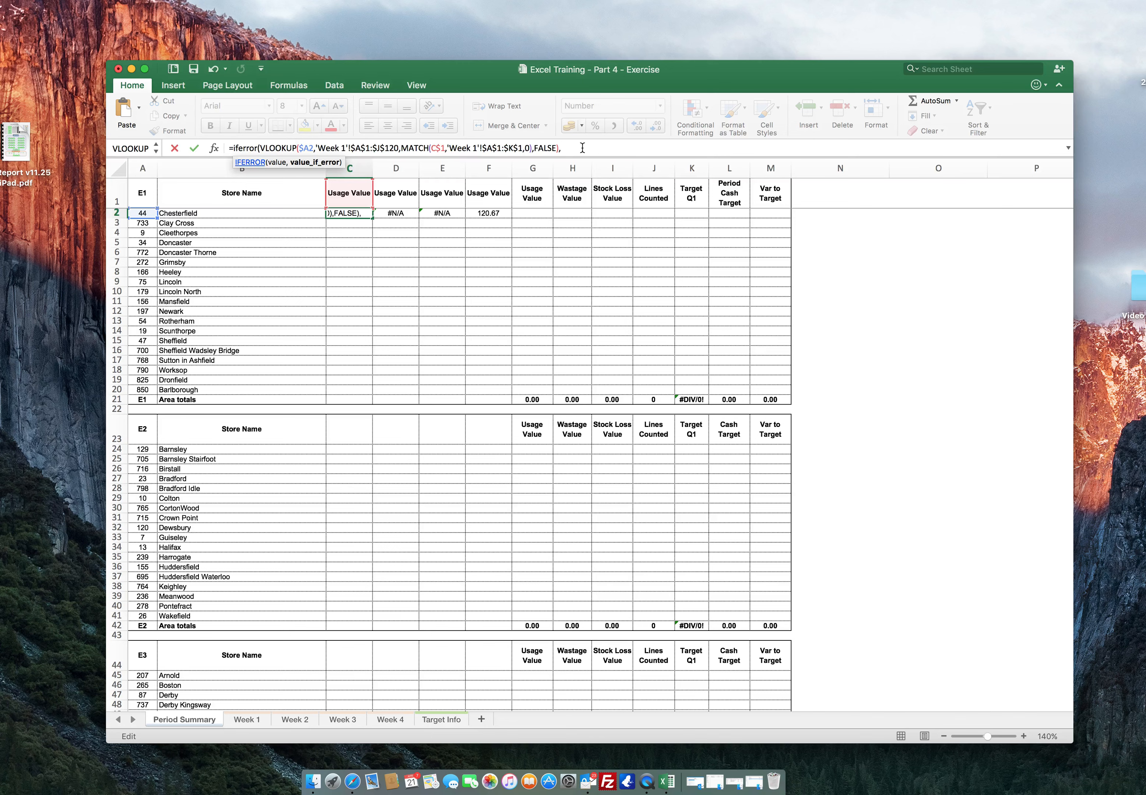
text(0))
key(Return)
key(Up)
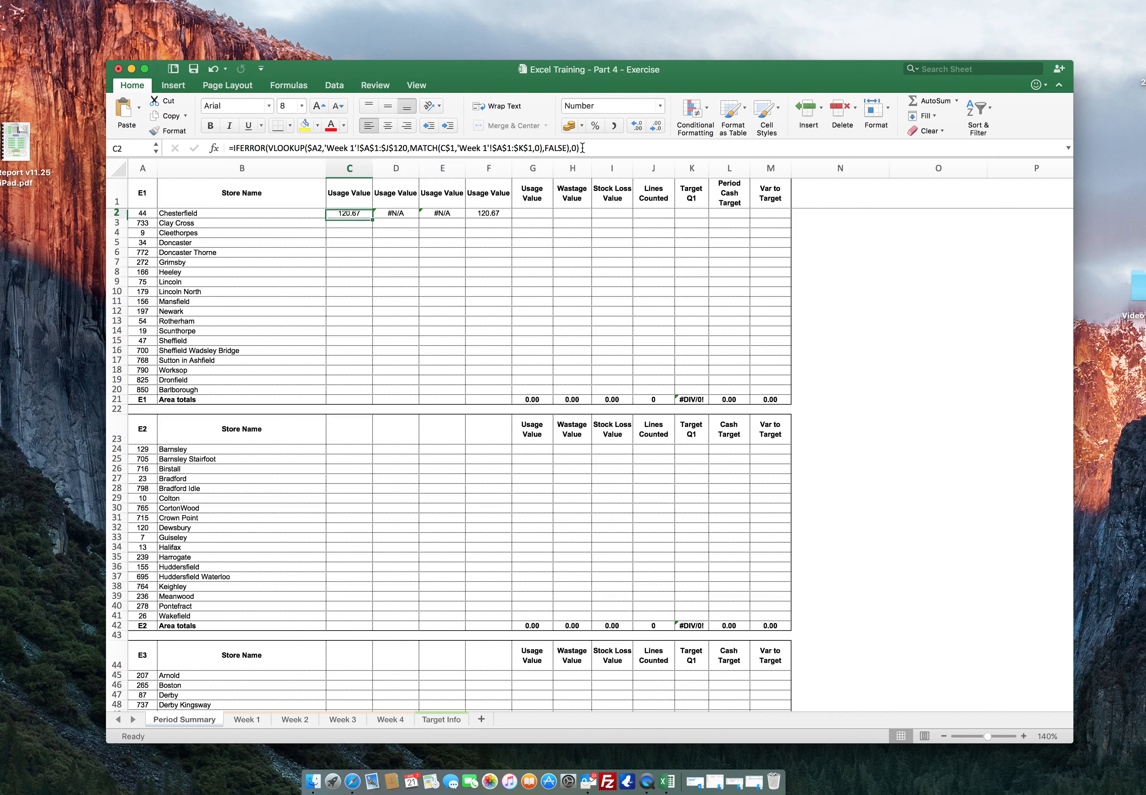
Copy the IFERROR lookup formula from C2 into D2, E2 and F2, replacing the formulas there.
key(cmd+c)
key(Right)
key(super+v)
key(Right)
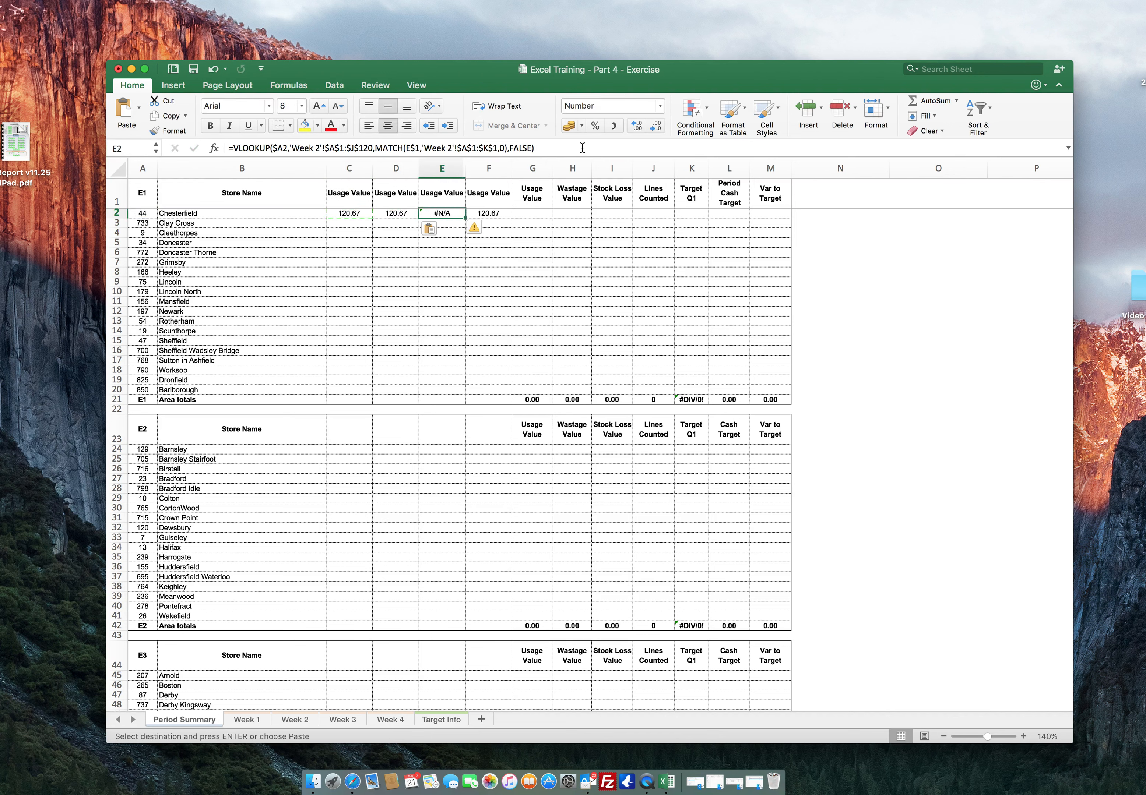
key(super+v)
key(Right)
key(super+v)
key(Right)
Change both sheet references in D2's IFERROR formula to Week 2.
key(Left)
key(Left)
key(Left)
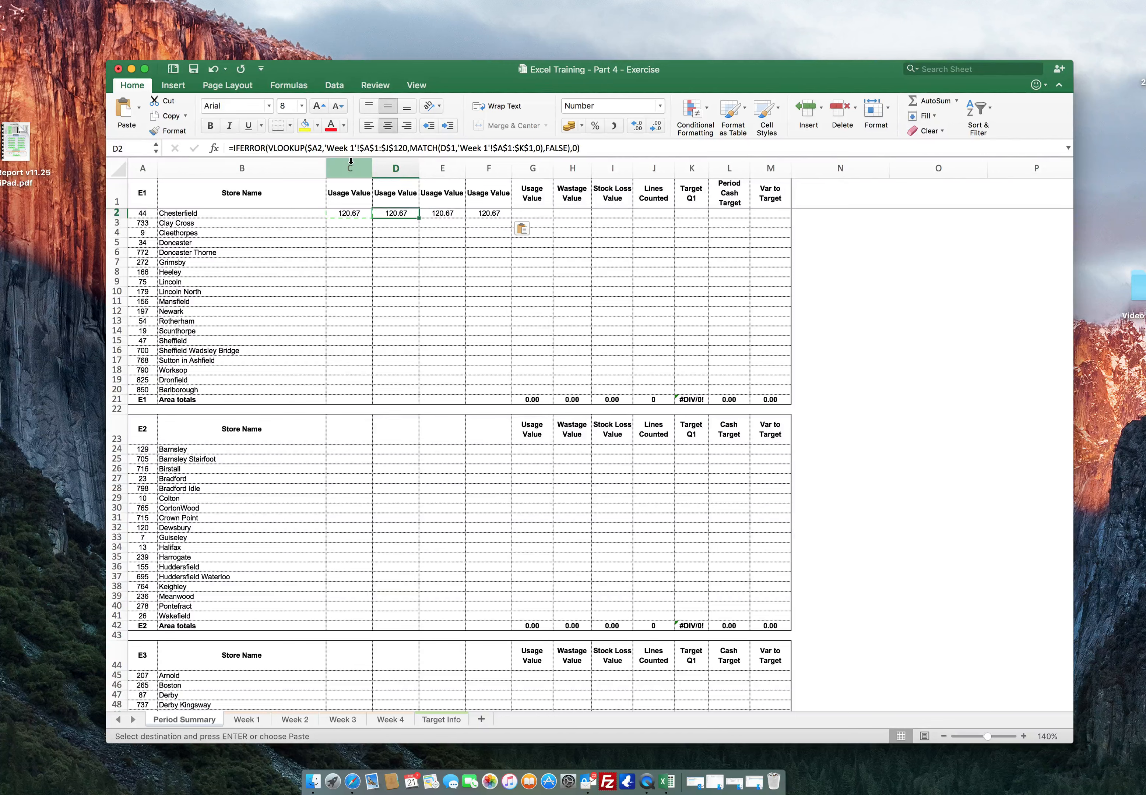
click(356, 147)
key(BackSpace)
text(2)
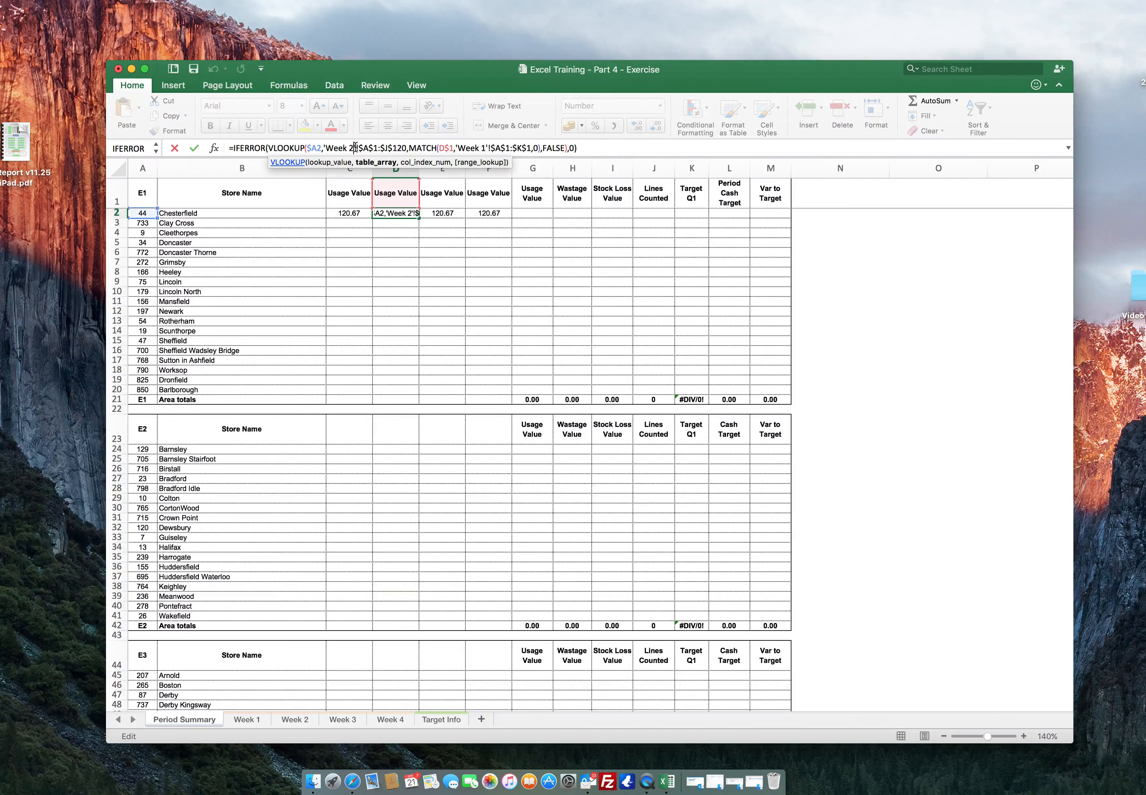
click(484, 147)
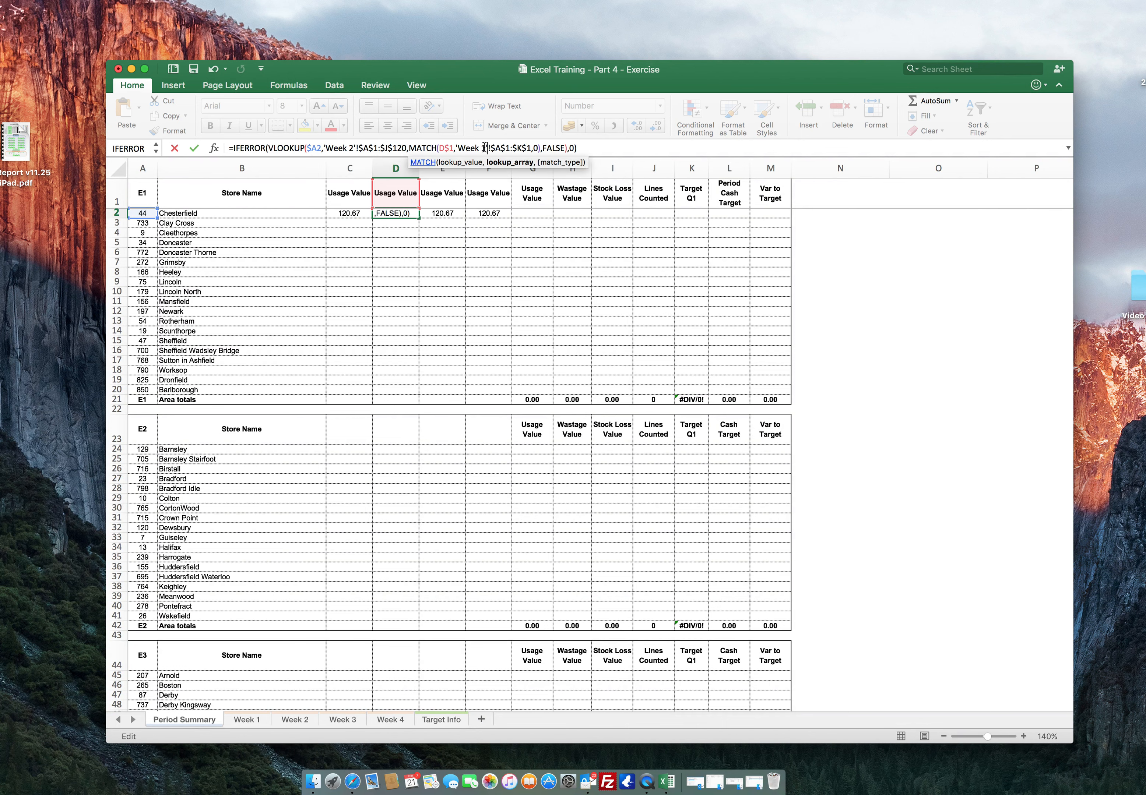
key(BackSpace)
text(2)
key(Tab)
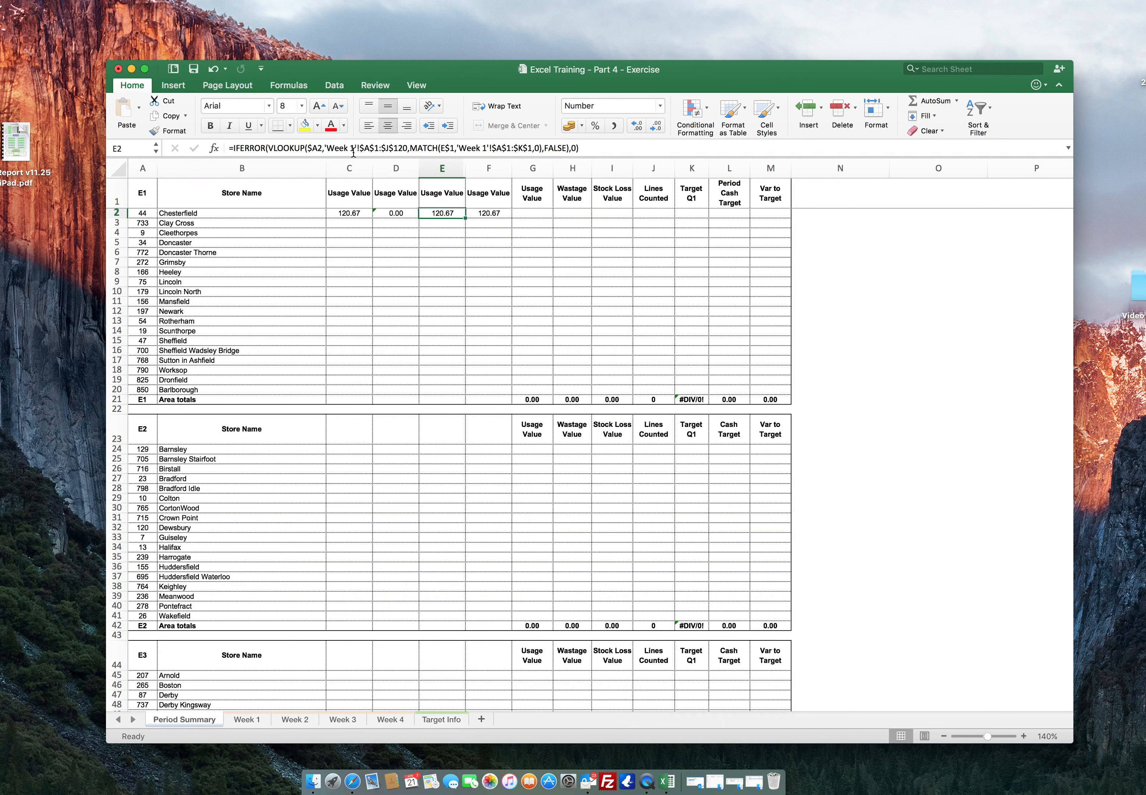
Change both sheet references in E2's IFERROR formula to Week 3.
click(354, 148)
key(BackSpace)
text(2)
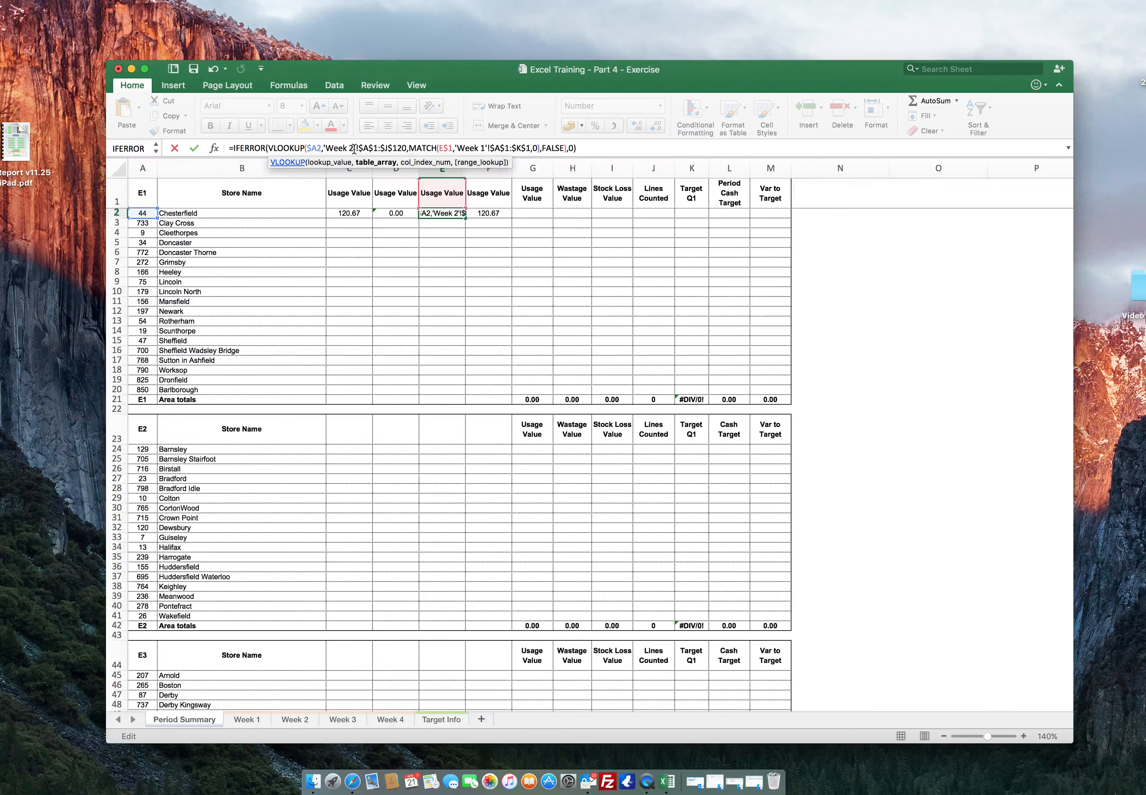
click(483, 148)
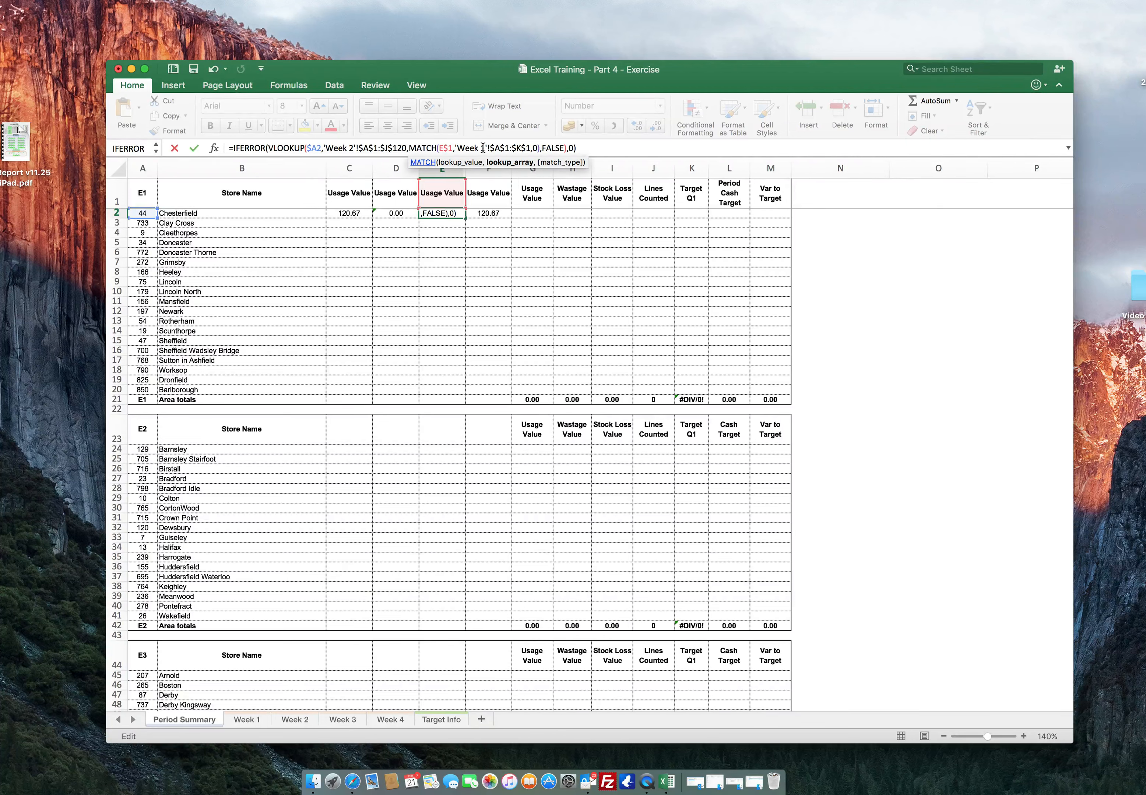
key(BackSpace)
text(3)
click(352, 147)
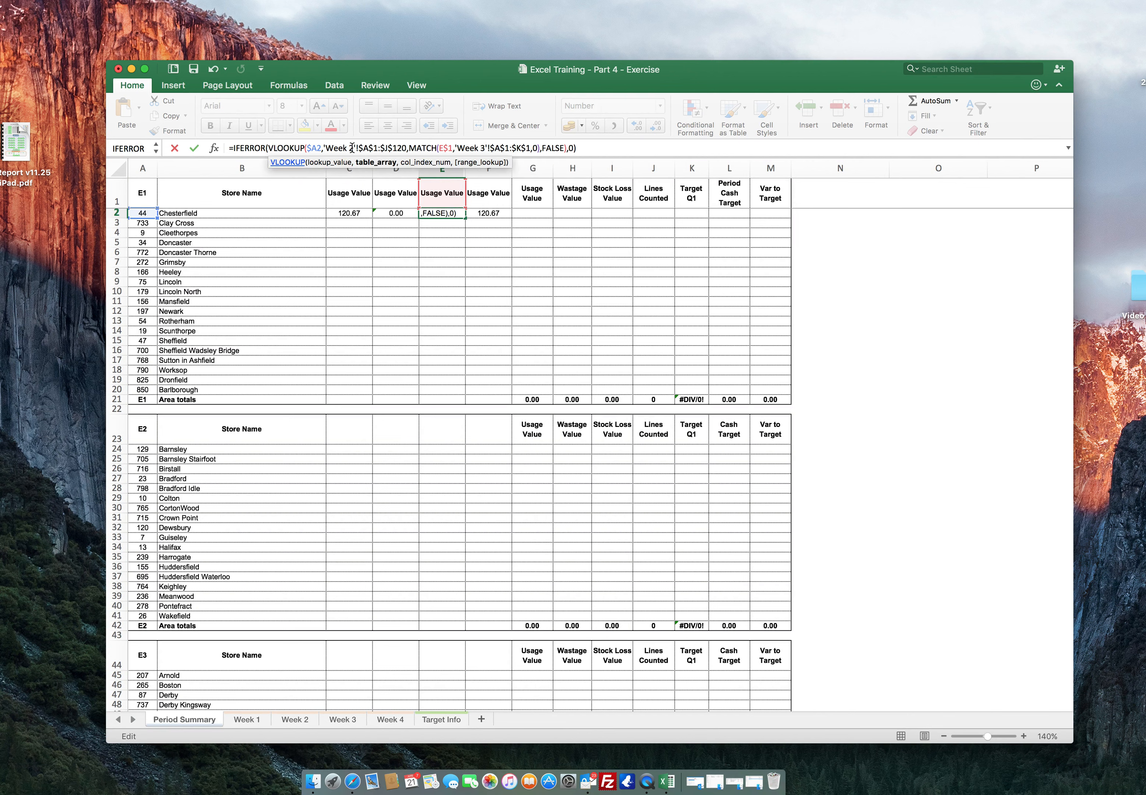
key(Return)
key(Up)
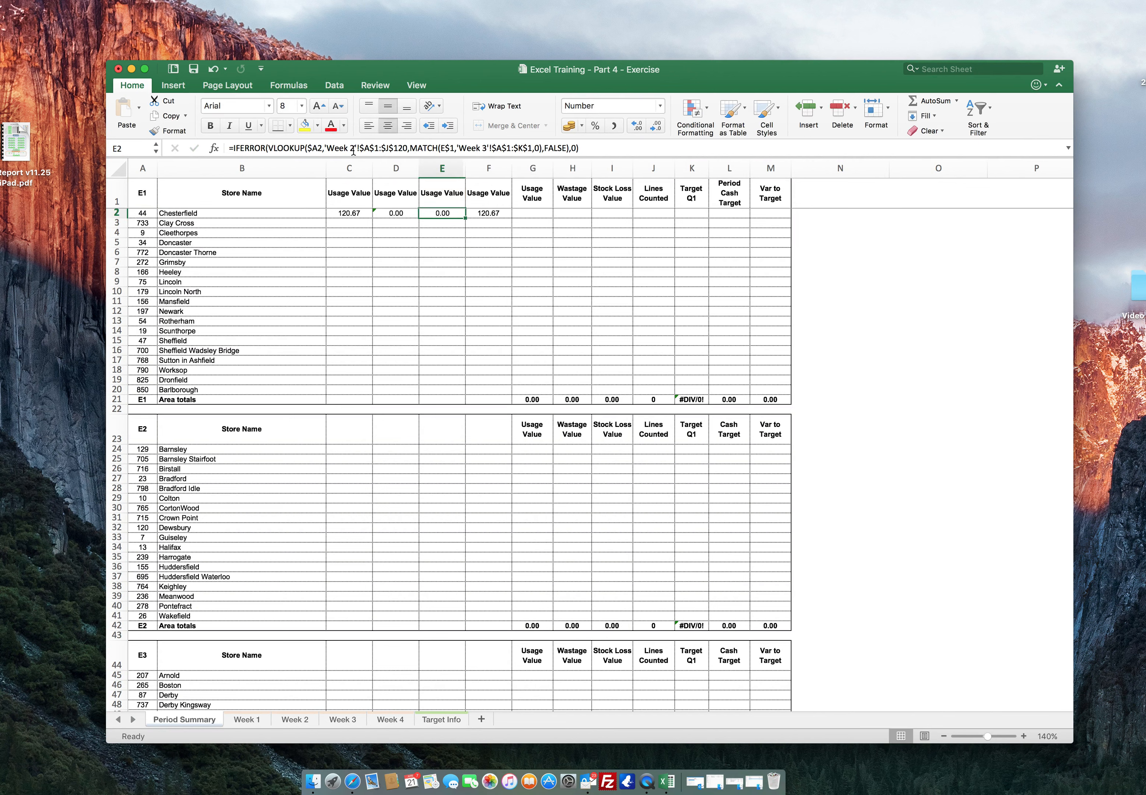
click(354, 148)
key(BackSpace)
text(3)
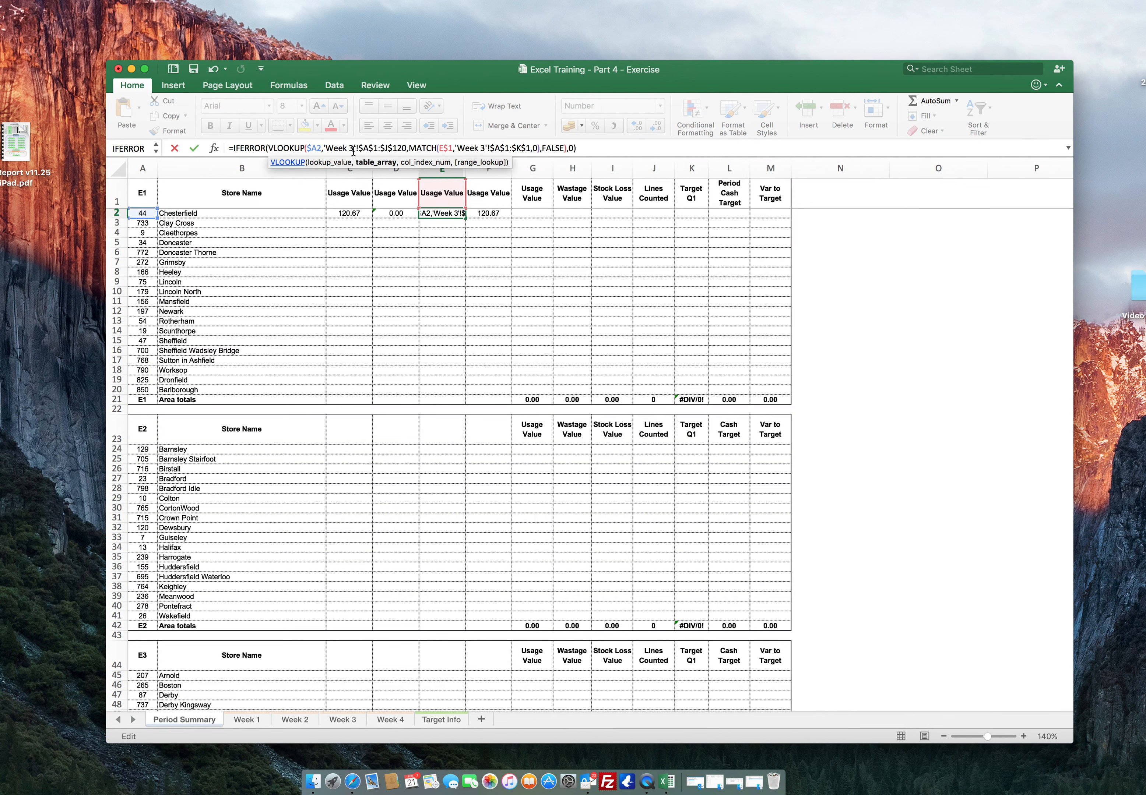
key(Return)
Change both sheet references in F2's IFERROR formula to Week 4.
key(Up)
key(Right)
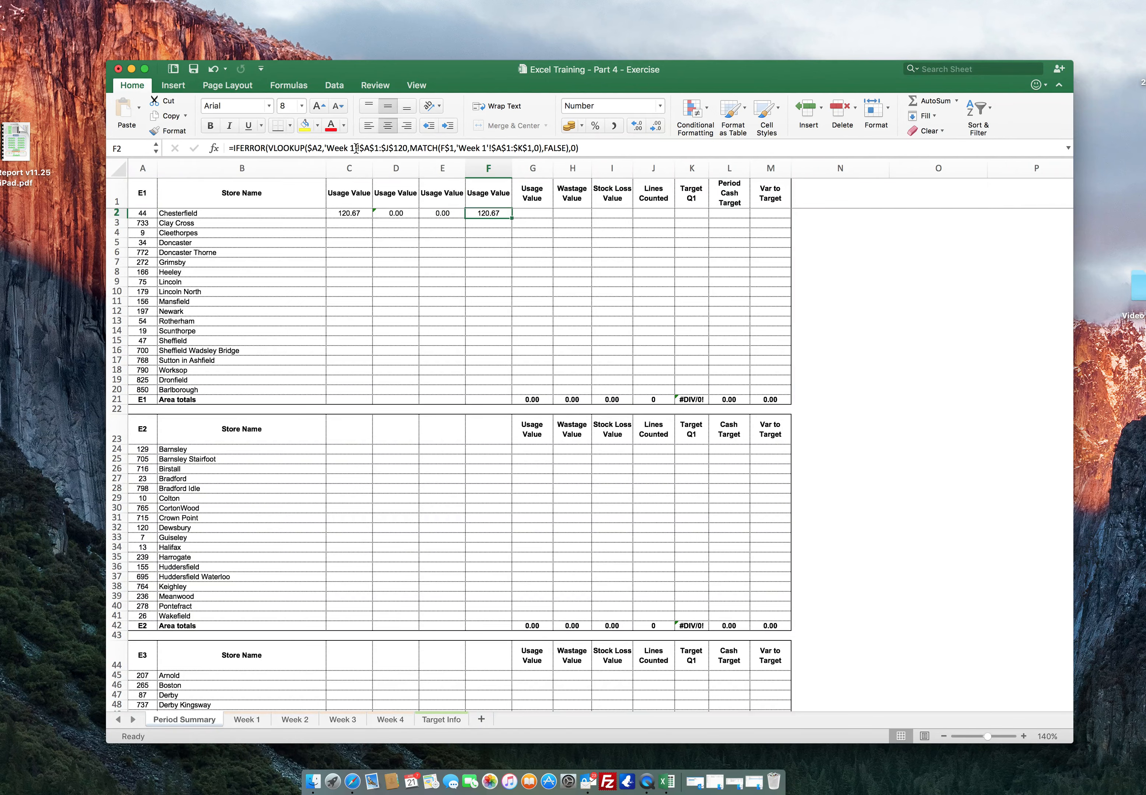
click(356, 148)
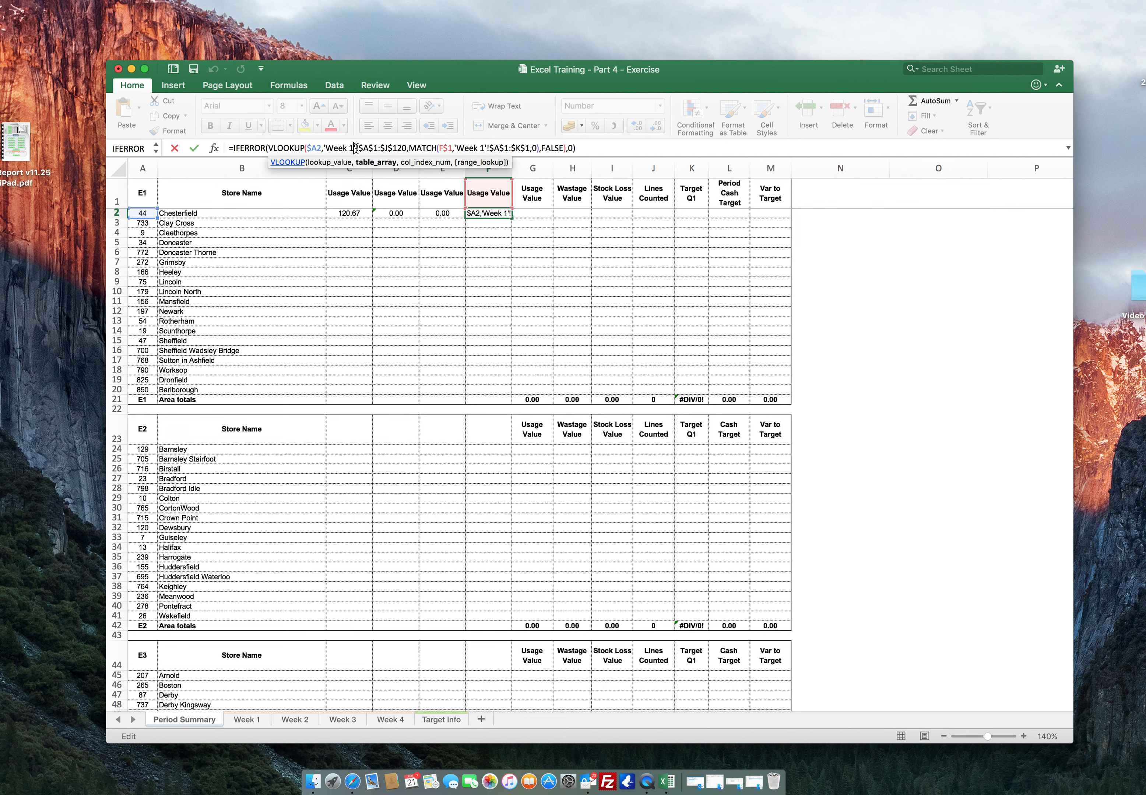
key(BackSpace)
text(4)
click(483, 147)
key(BackSpace)
text(4)
key(Return)
Review the formulas in C2 to F2, comparing which week's sheet each one references.
key(Up)
key(Left)
key(Left)
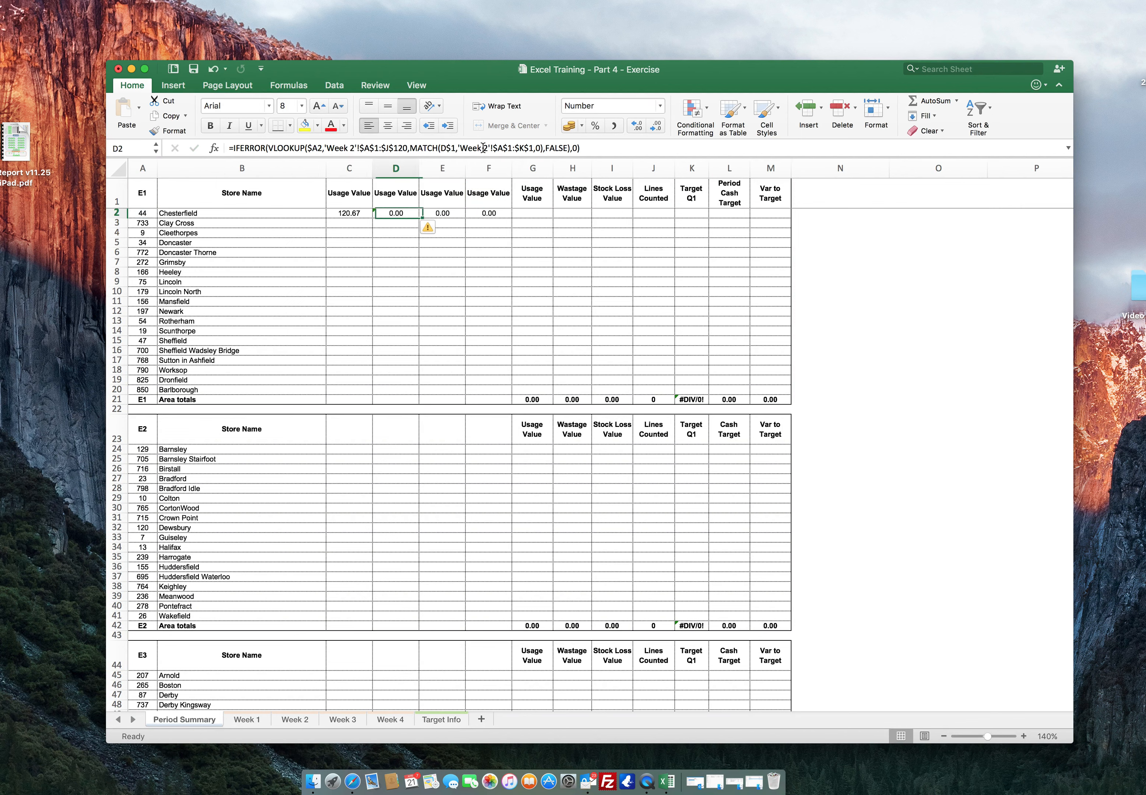
key(Left)
key(Right)
key(Left)
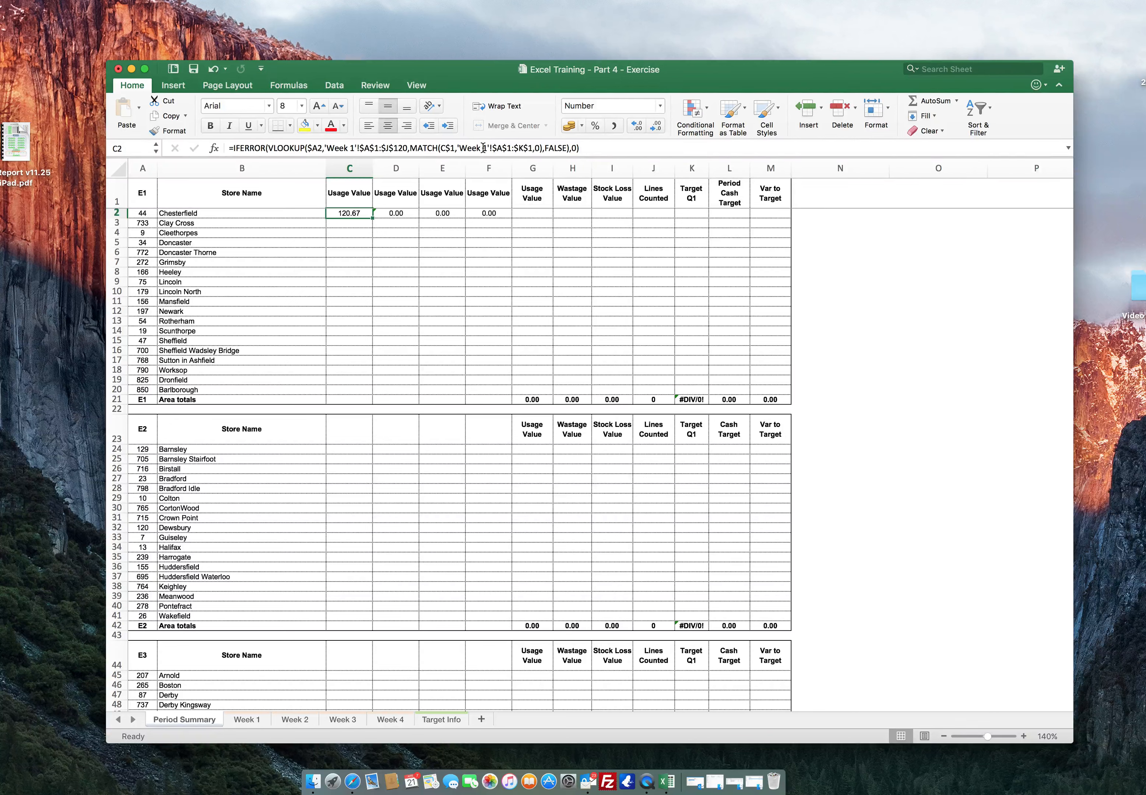
key(Right)
key(Left)
key(Right)
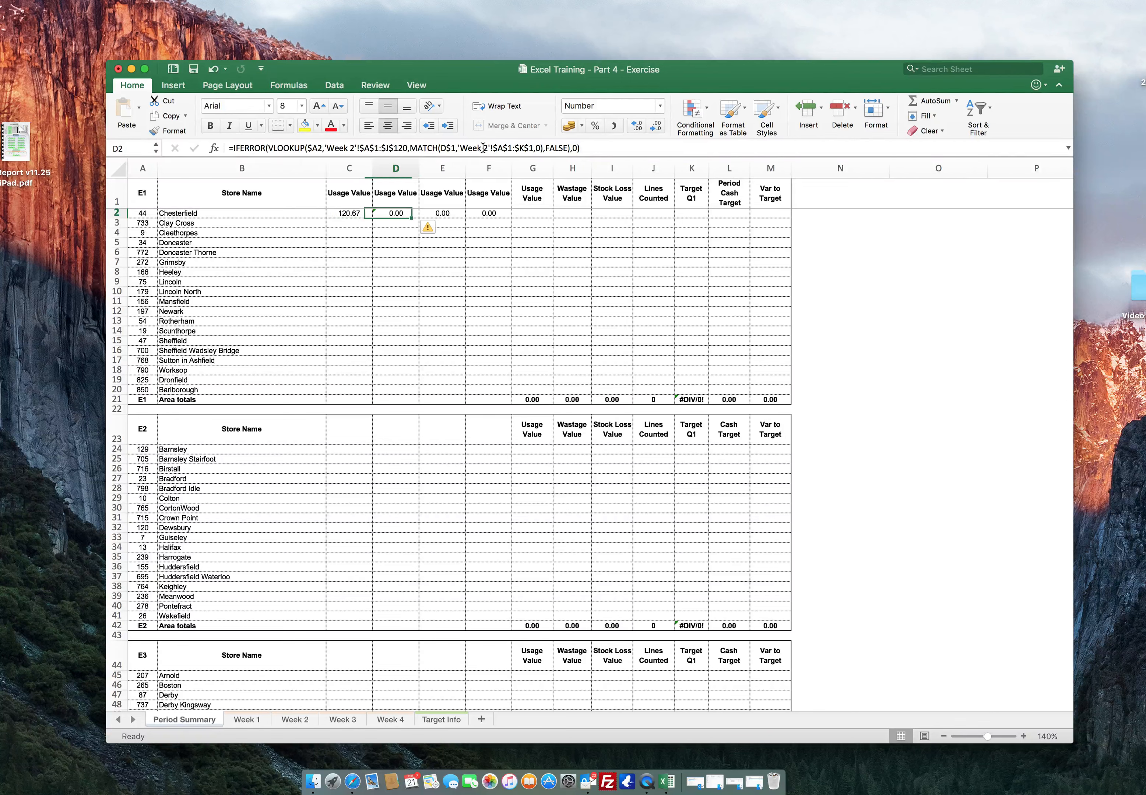
key(Right)
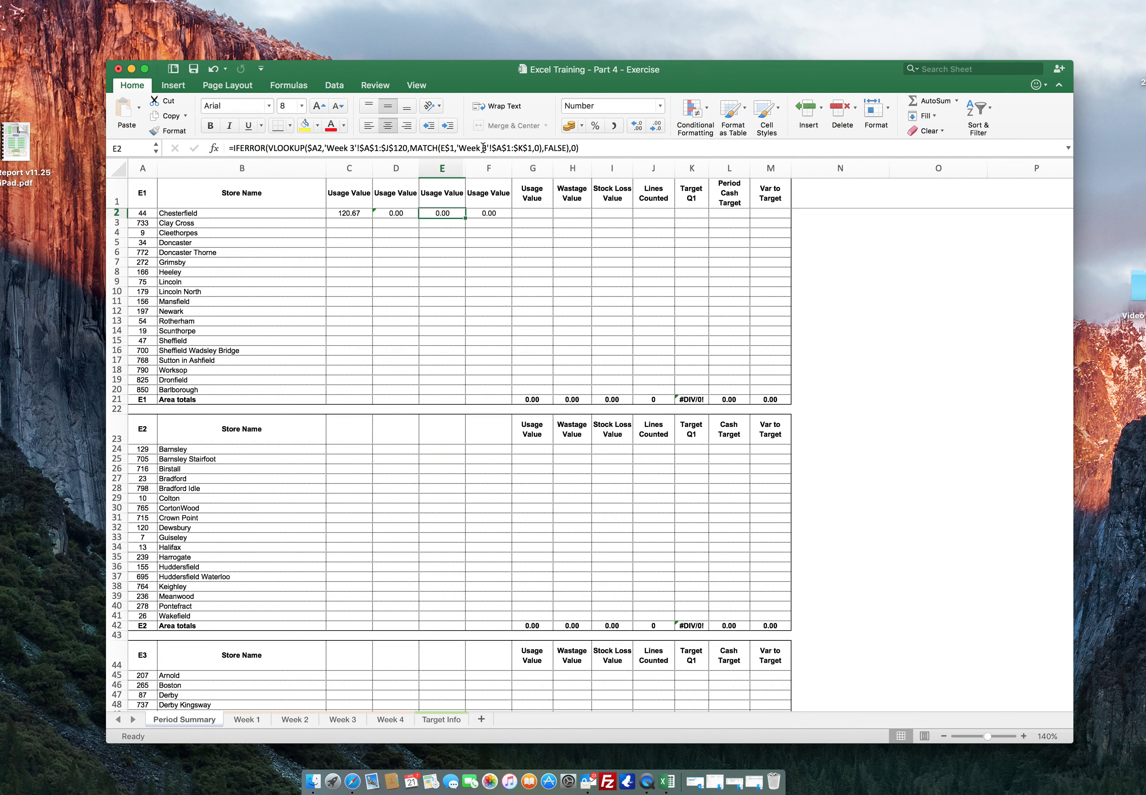
key(Left)
key(Left)
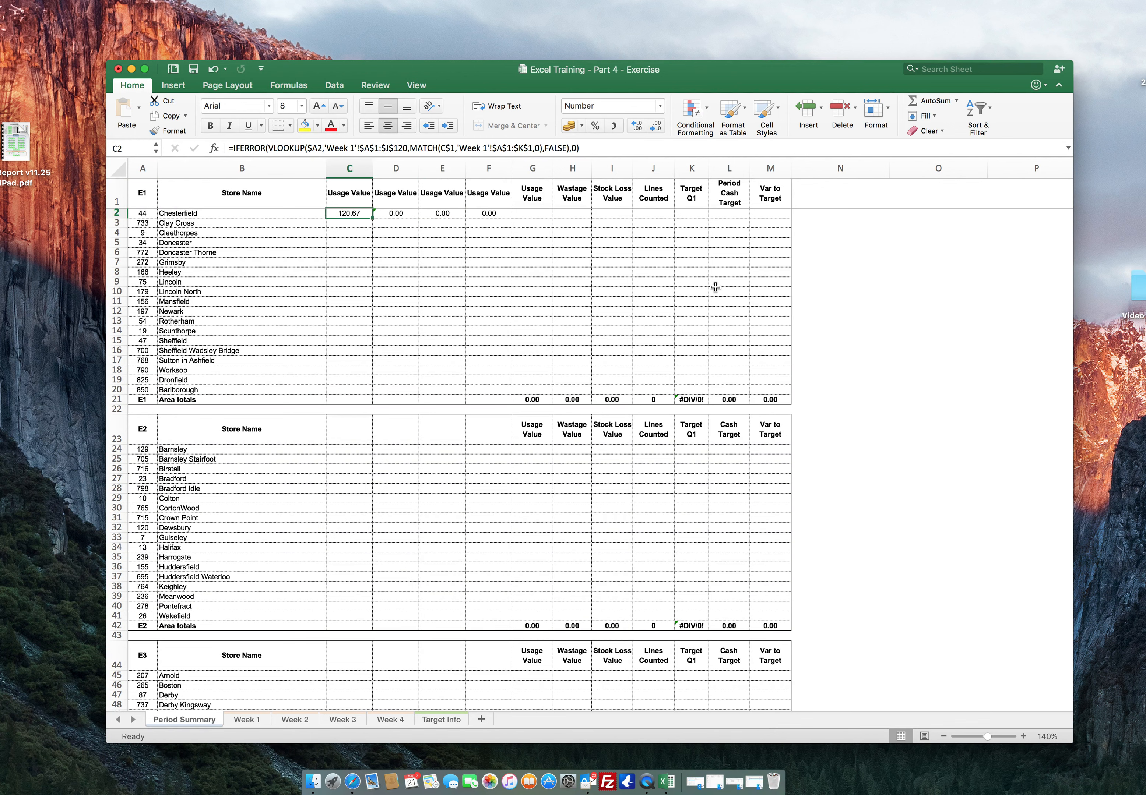
key(Right)
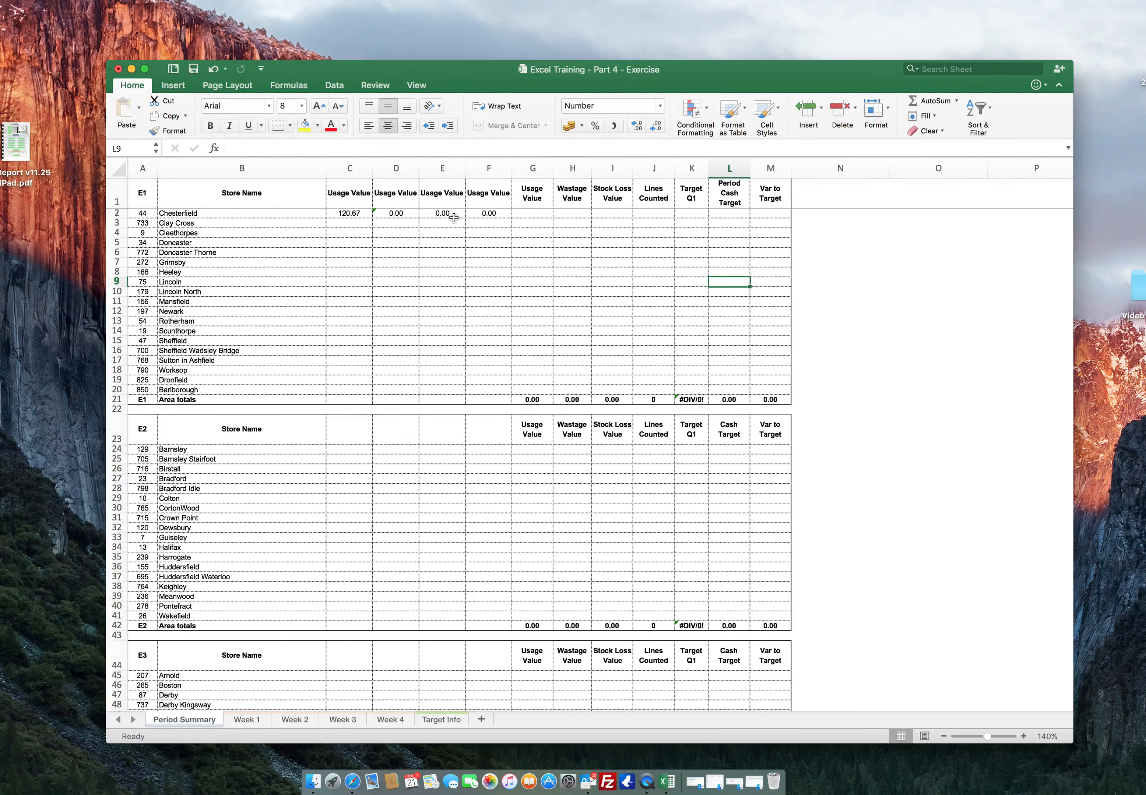
click(404, 210)
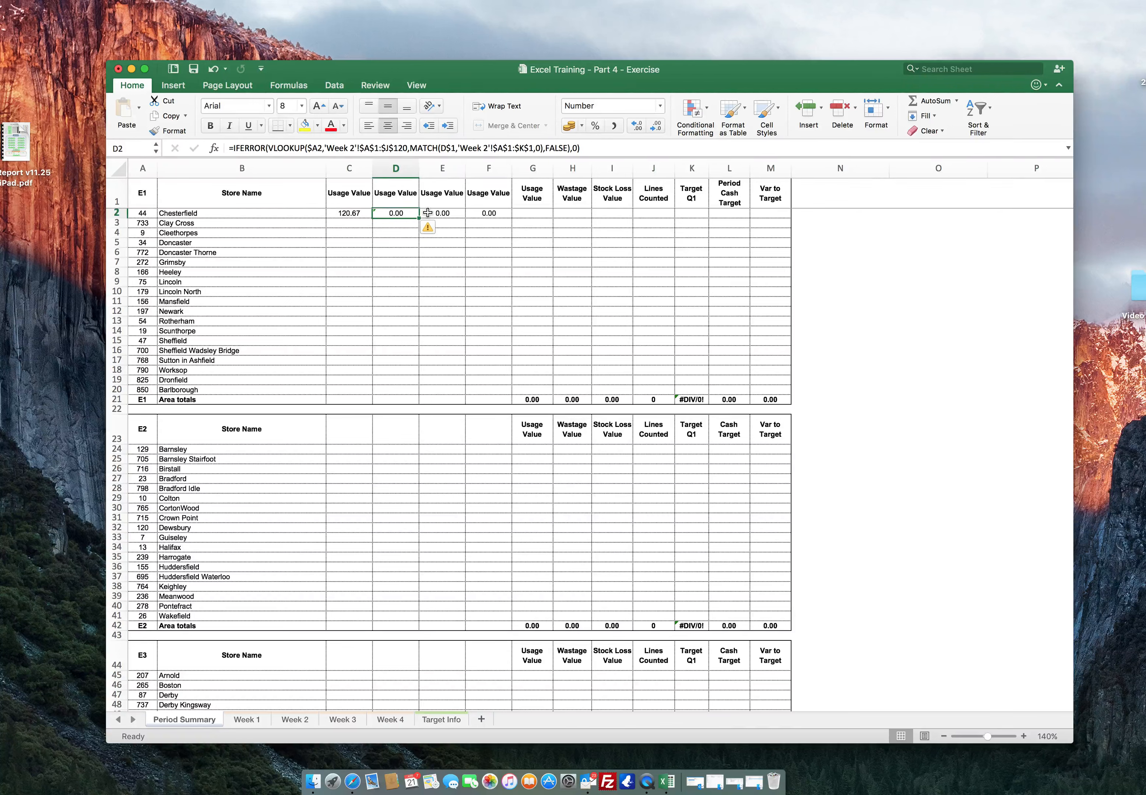
key(Left)
key(Right)
key(Right)
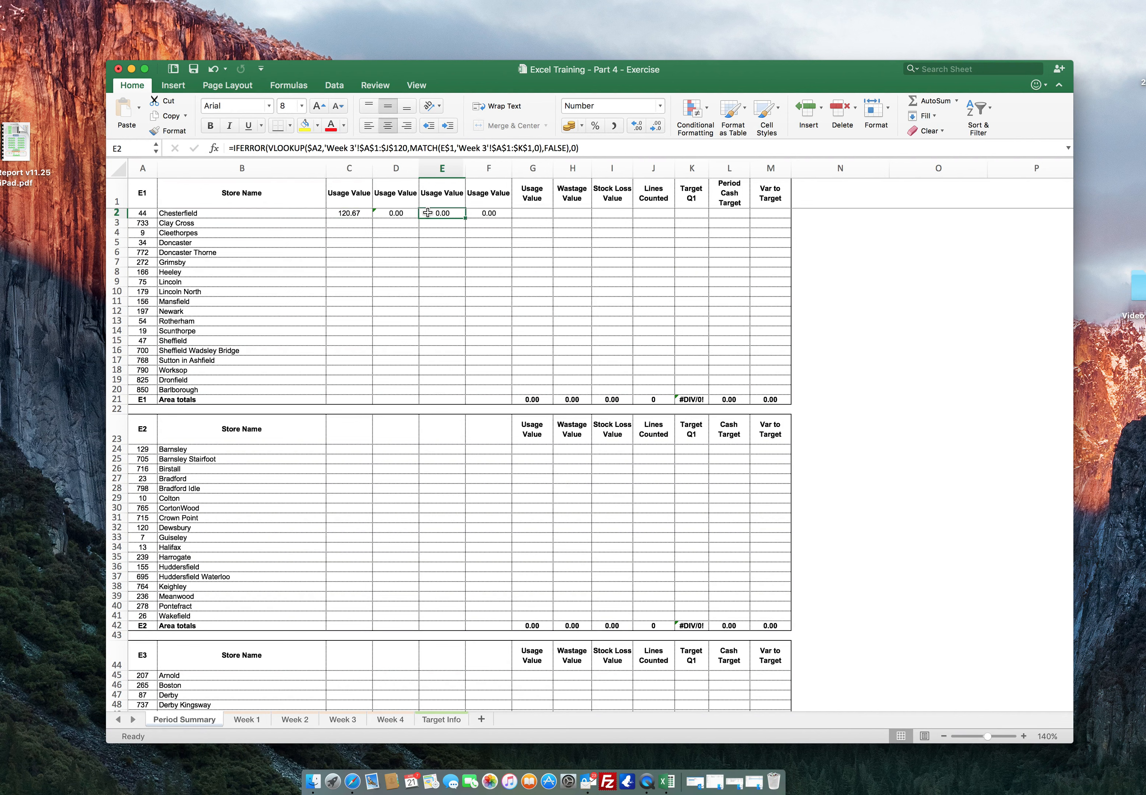
key(Right)
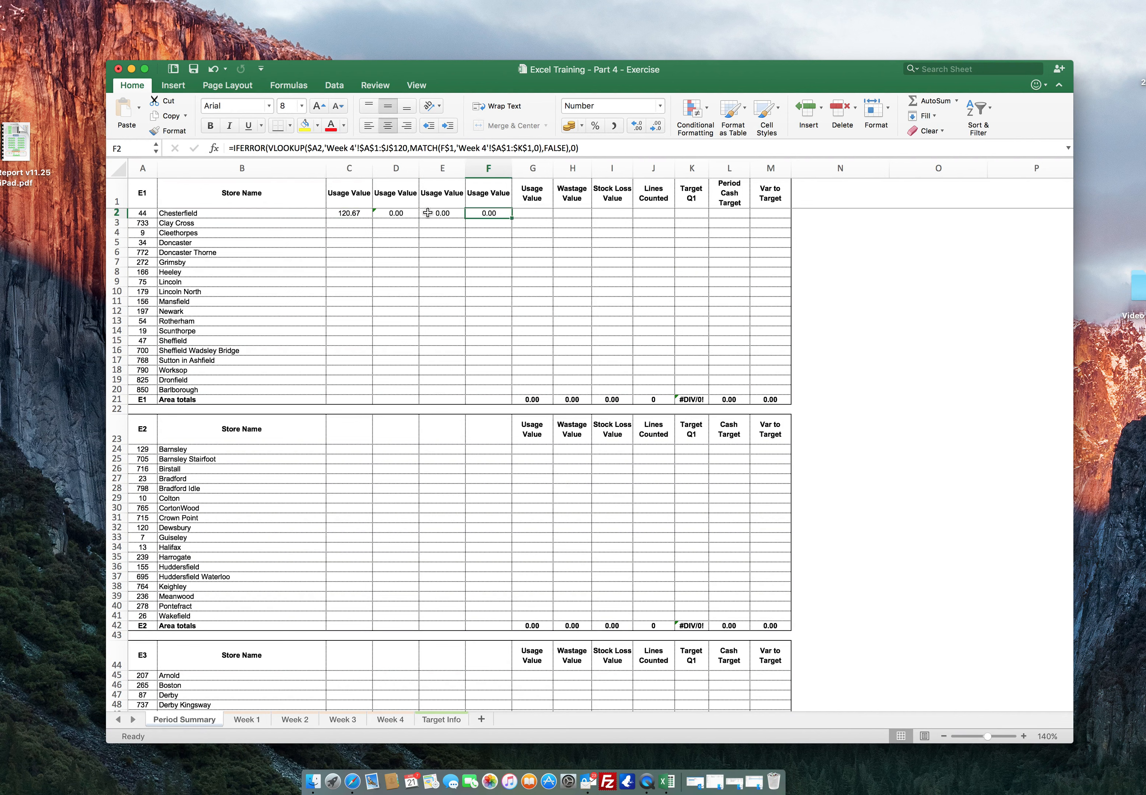
key(Left)
key(Left)
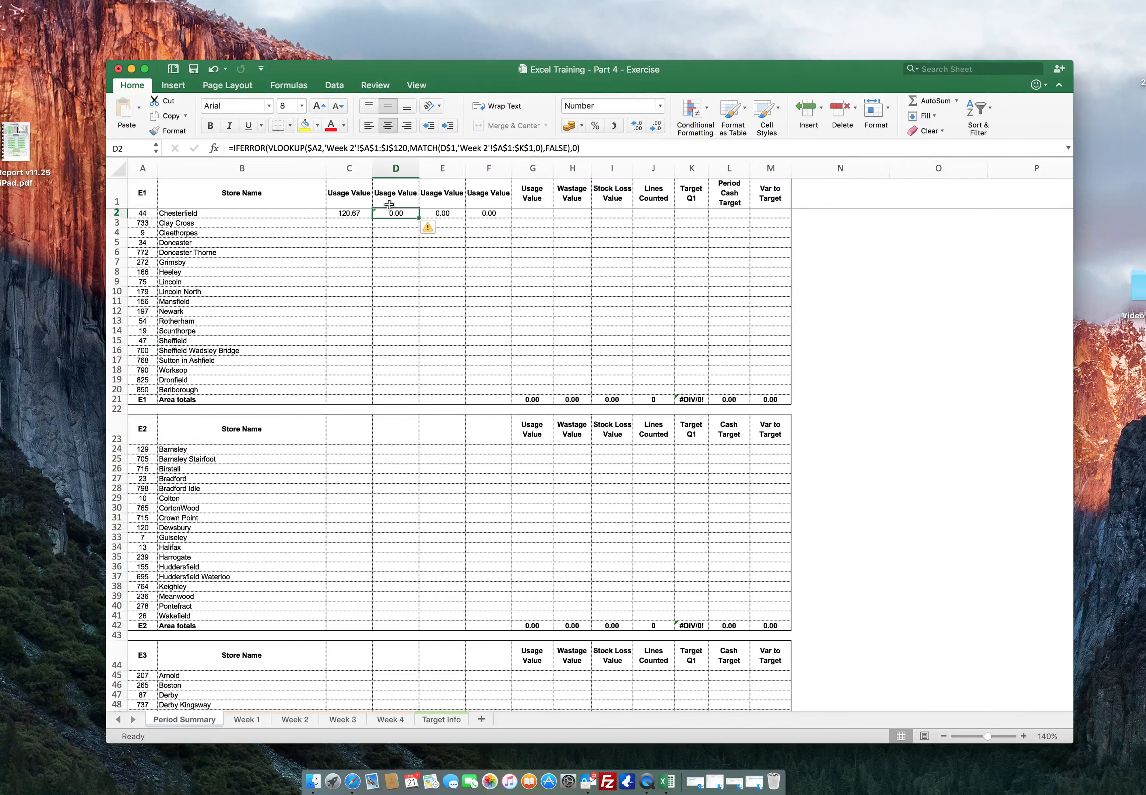
Check the error-checking options for D2's formula and close them without choosing any.
click(441, 230)
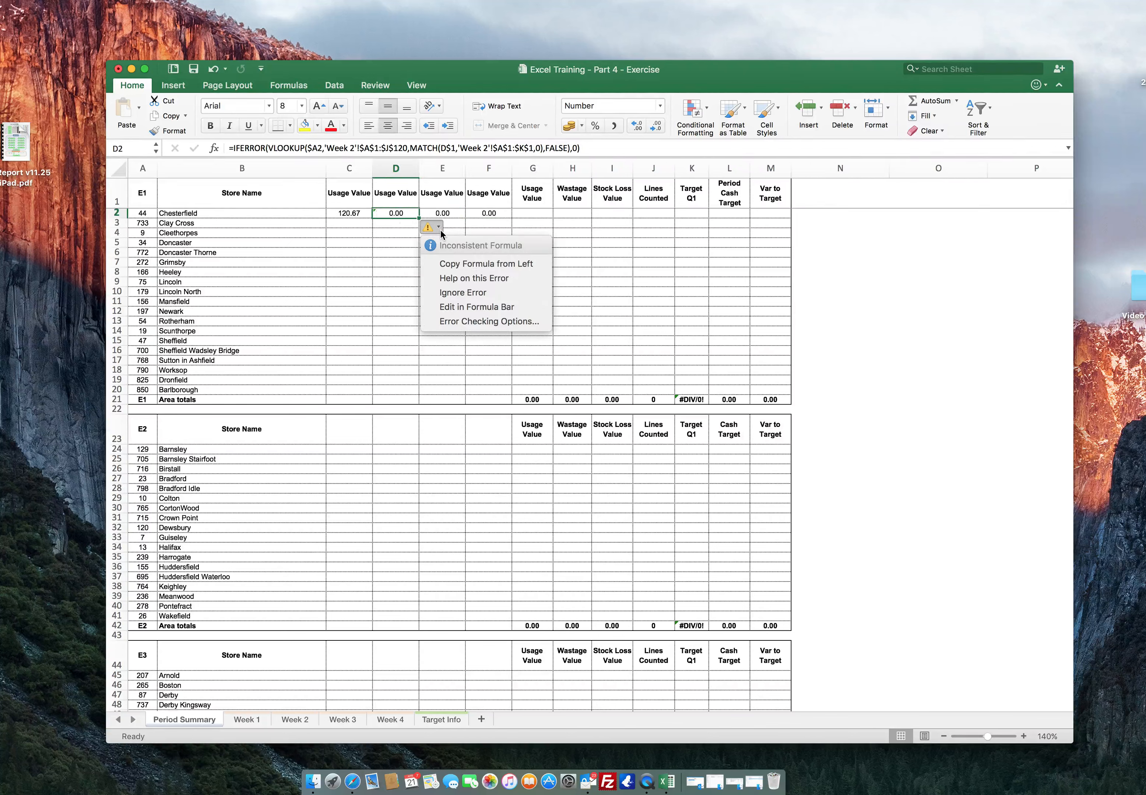
click(391, 233)
click(392, 233)
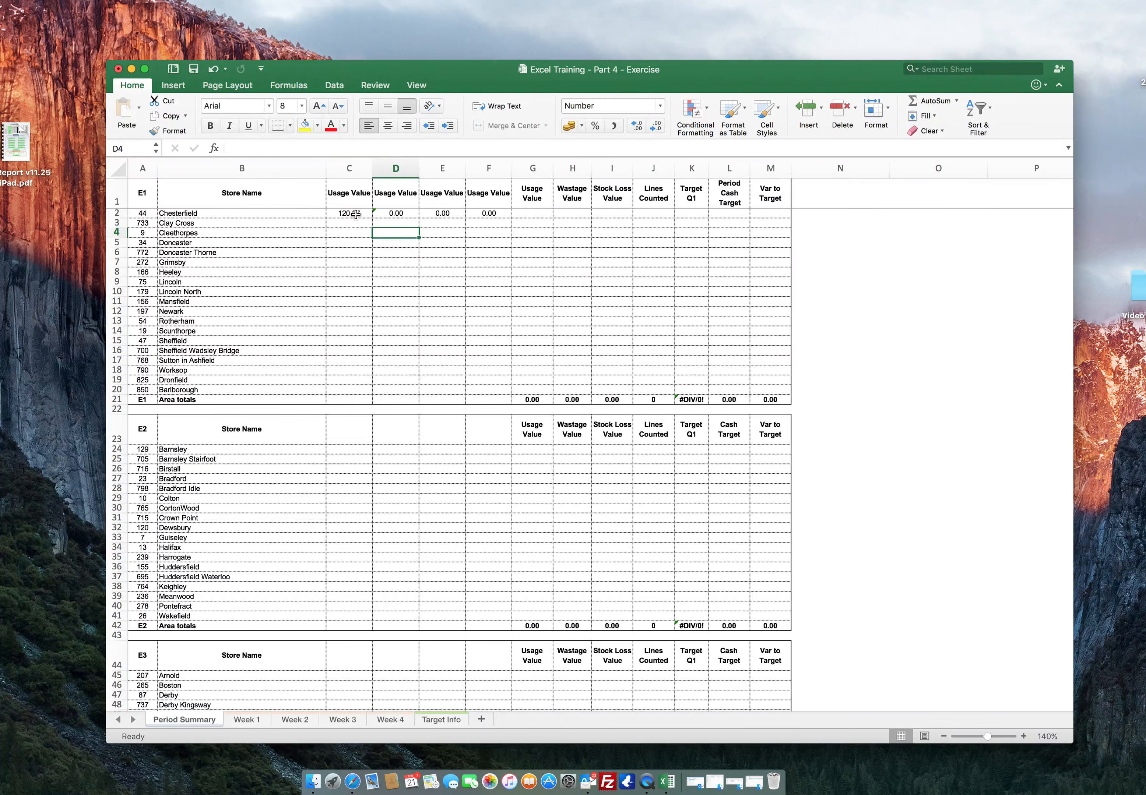
Total Chesterfield's four weekly usage values in G2 with a SUM of C2:F2.
click(528, 212)
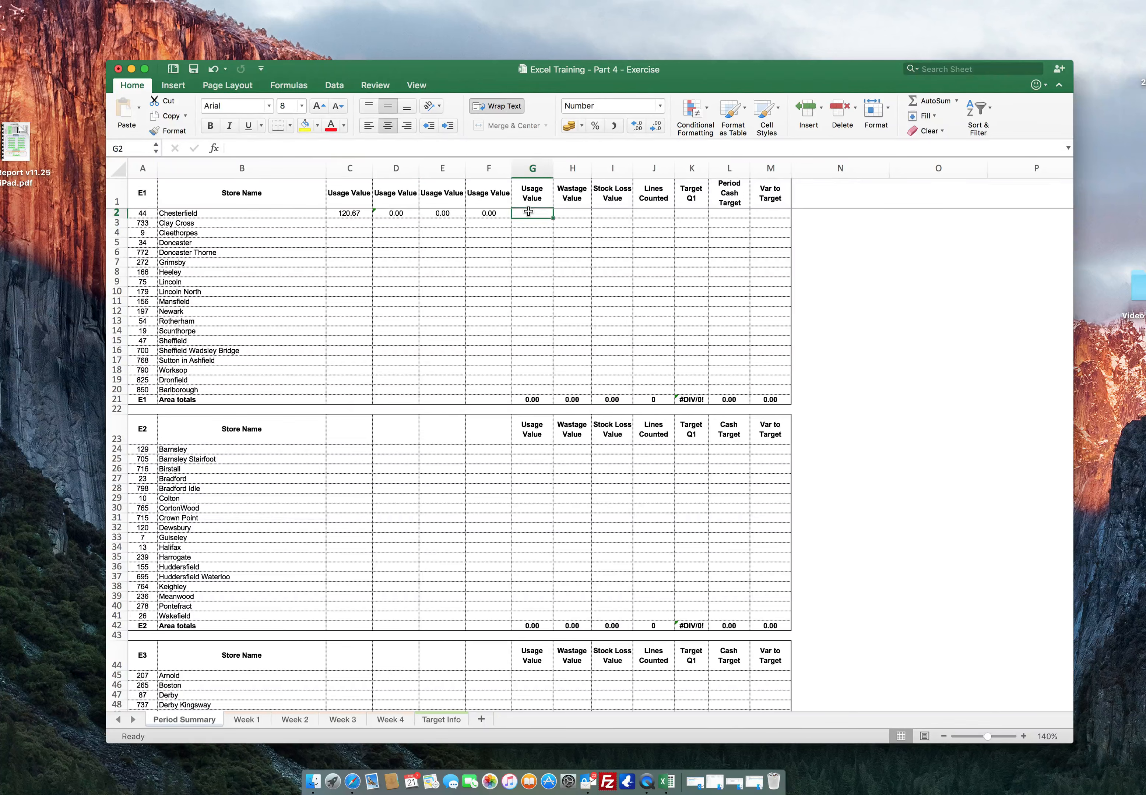
text(=sum()
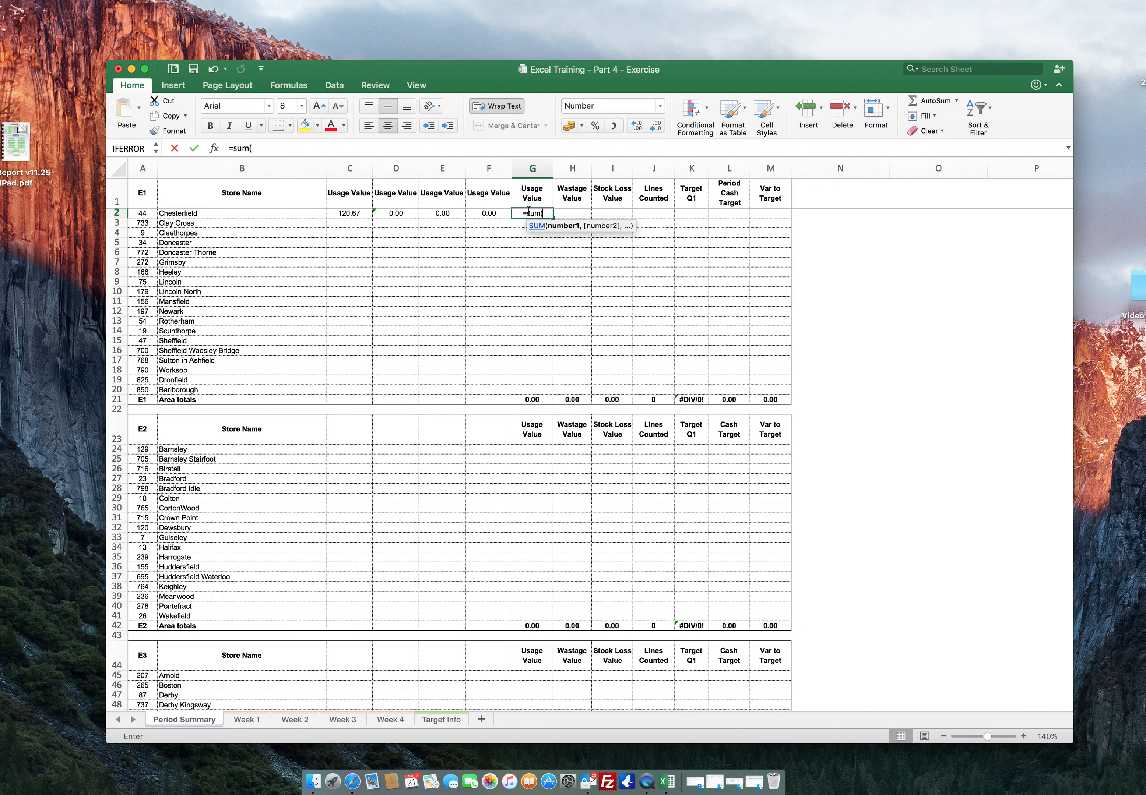
key(Left)
key(shift+Left)
key(shift+Left)
key(shift+Left)
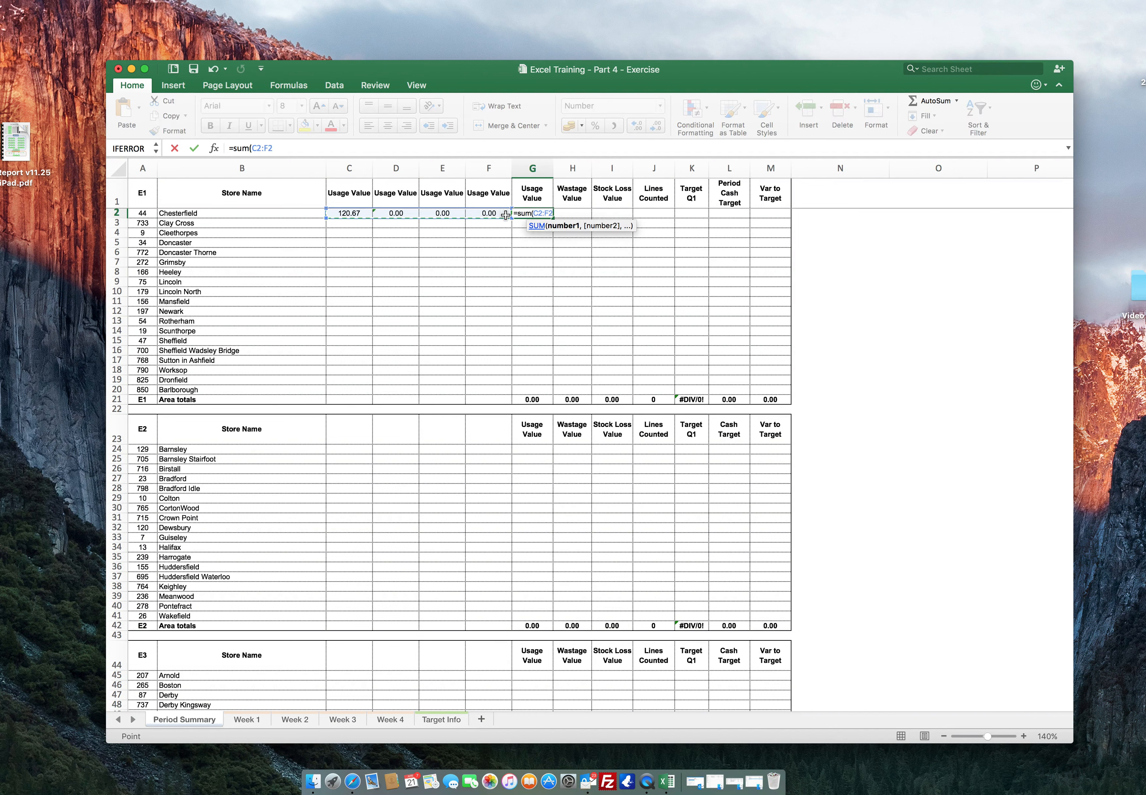
key(Return)
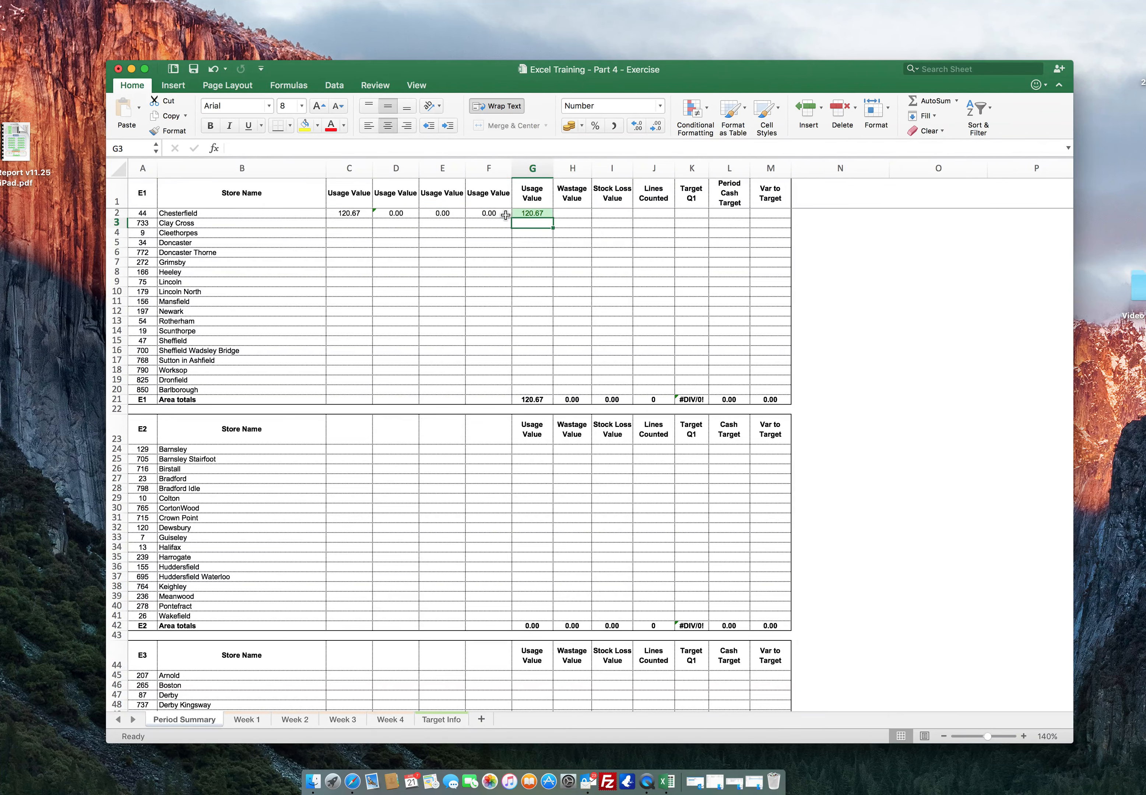
Check the Week 2 sheet for data and return to the Period Summary sheet.
click(295, 719)
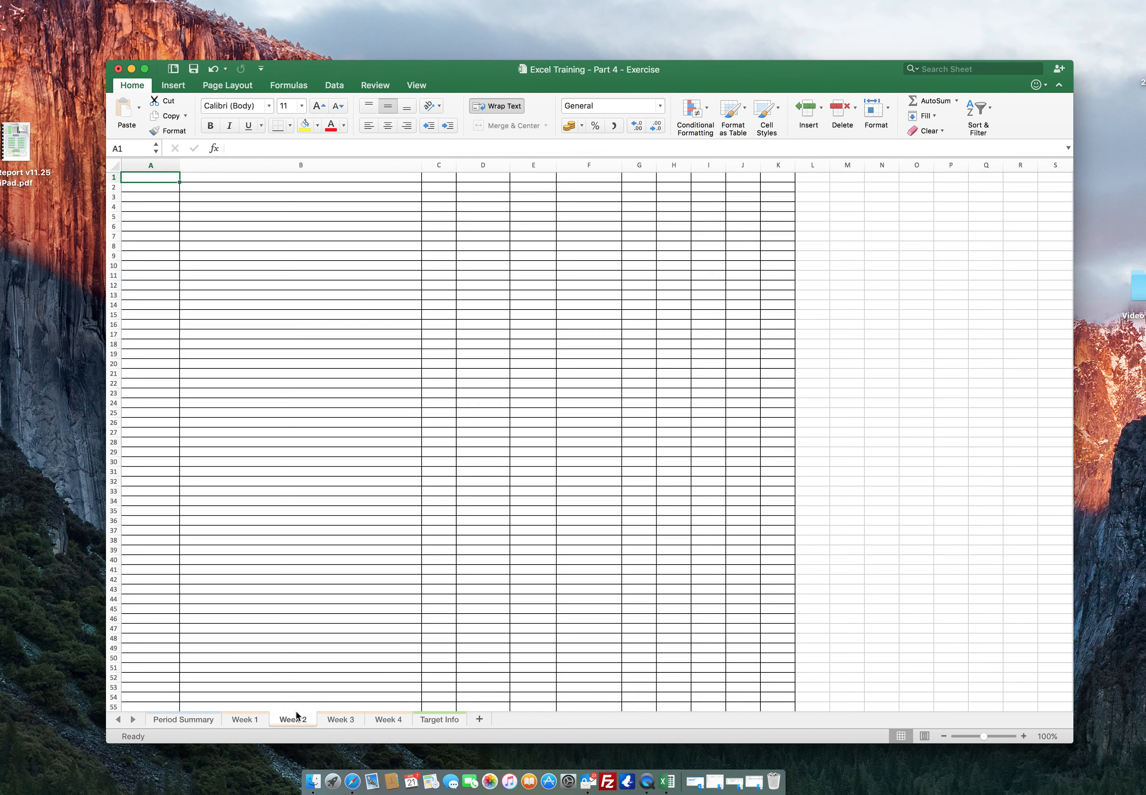
click(191, 722)
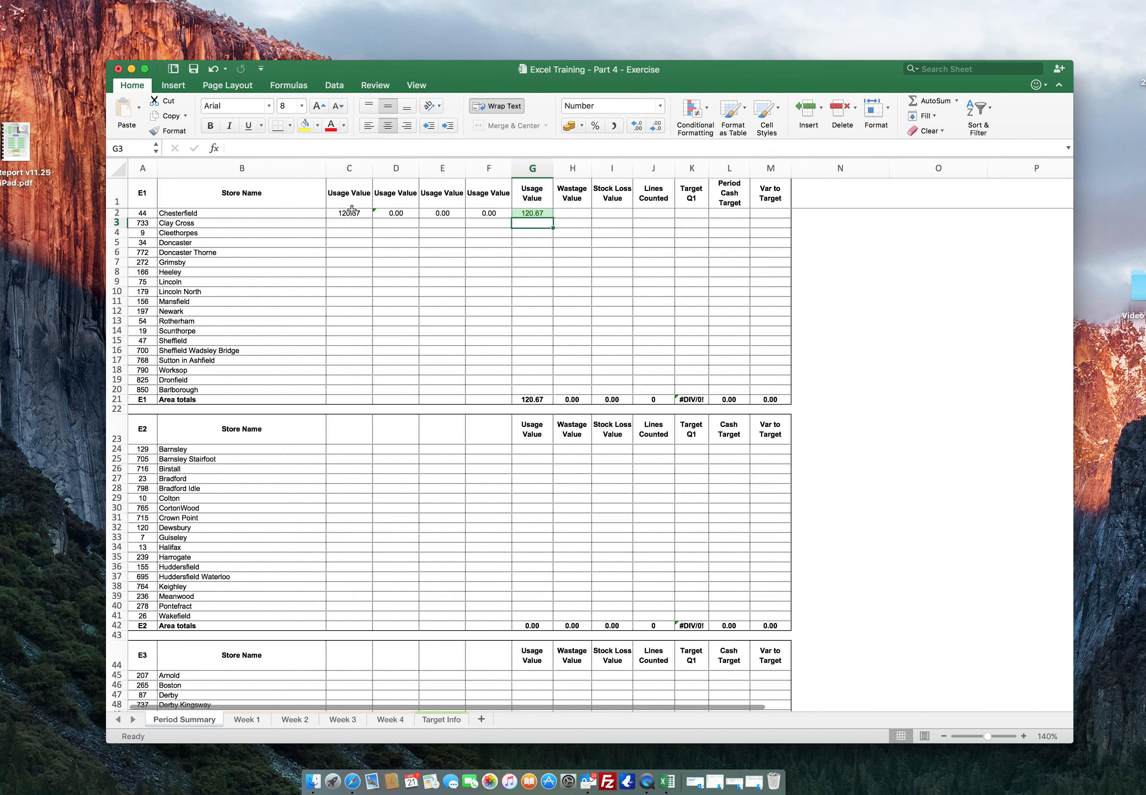
Hide the four weekly Usage Value helper columns C to F.
click(347, 166)
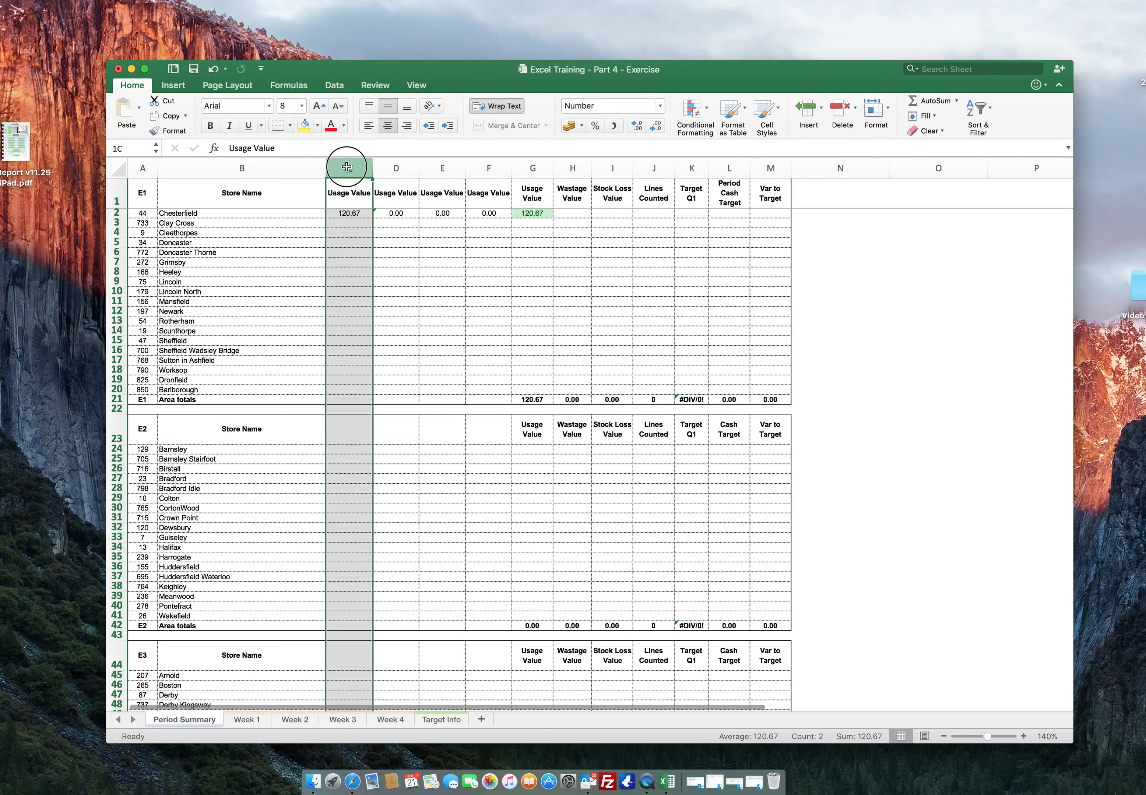
drag(346, 167, 487, 169)
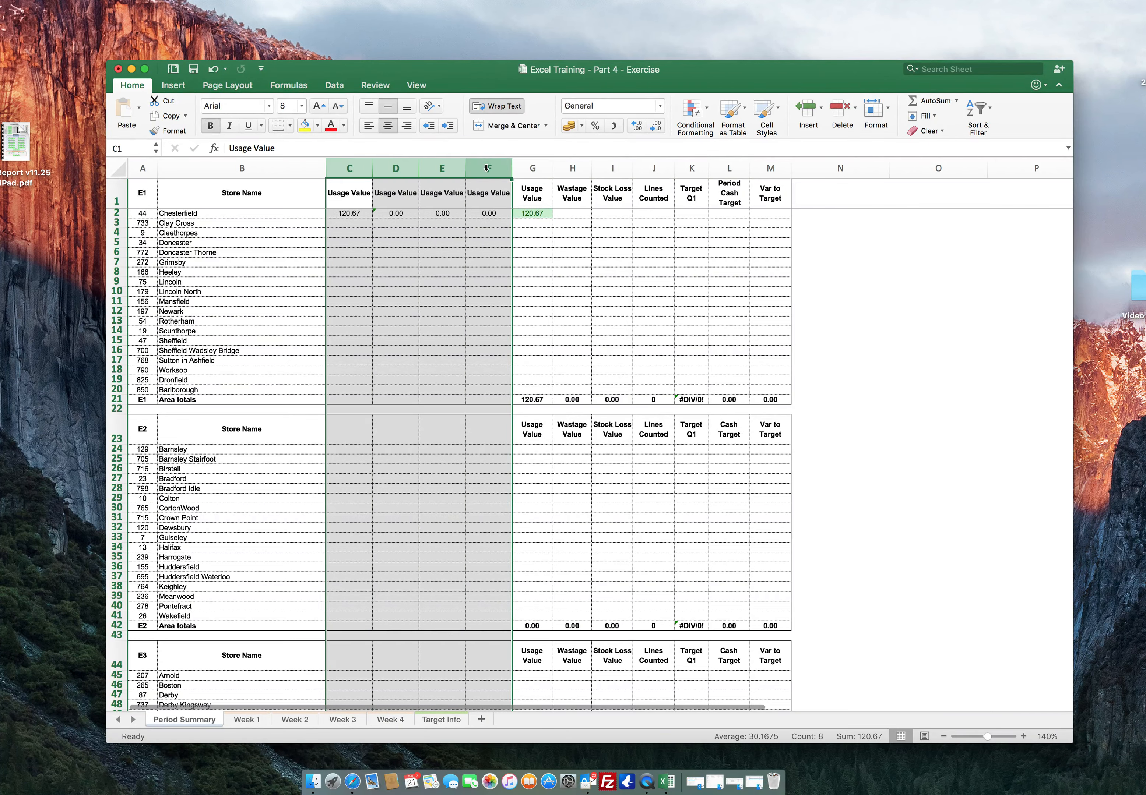
right_click(487, 168)
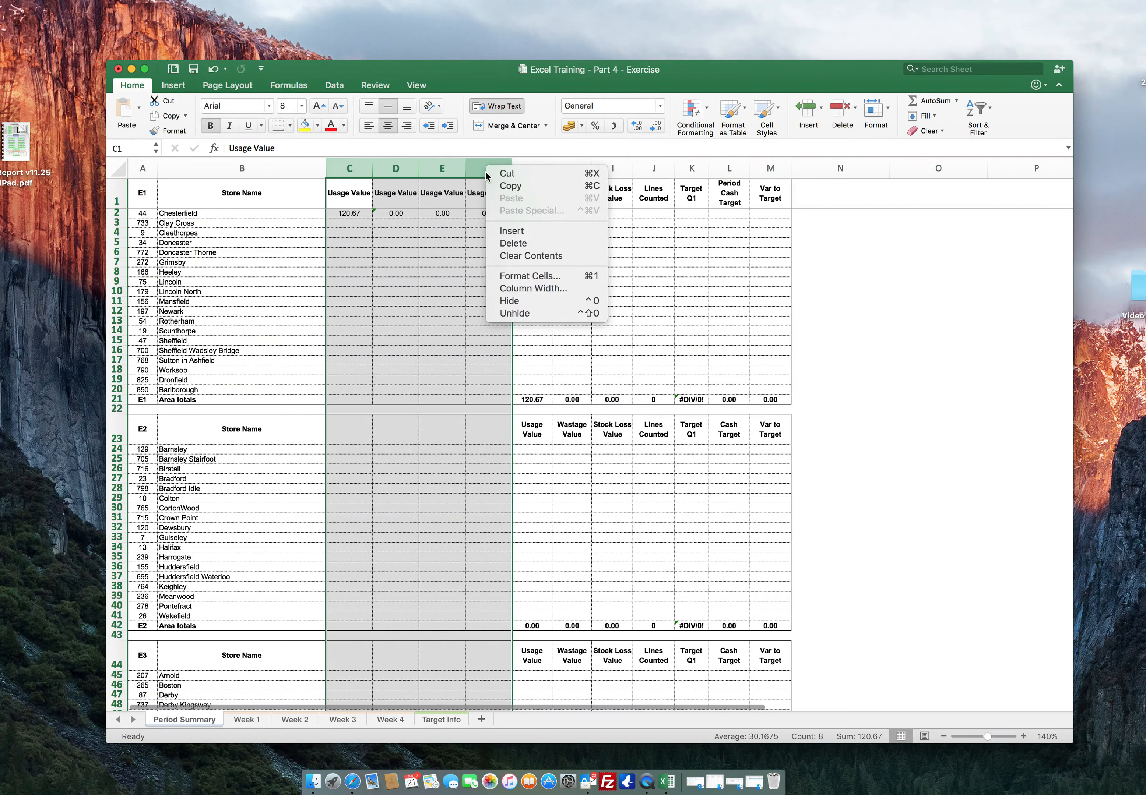
click(507, 301)
double_click(506, 301)
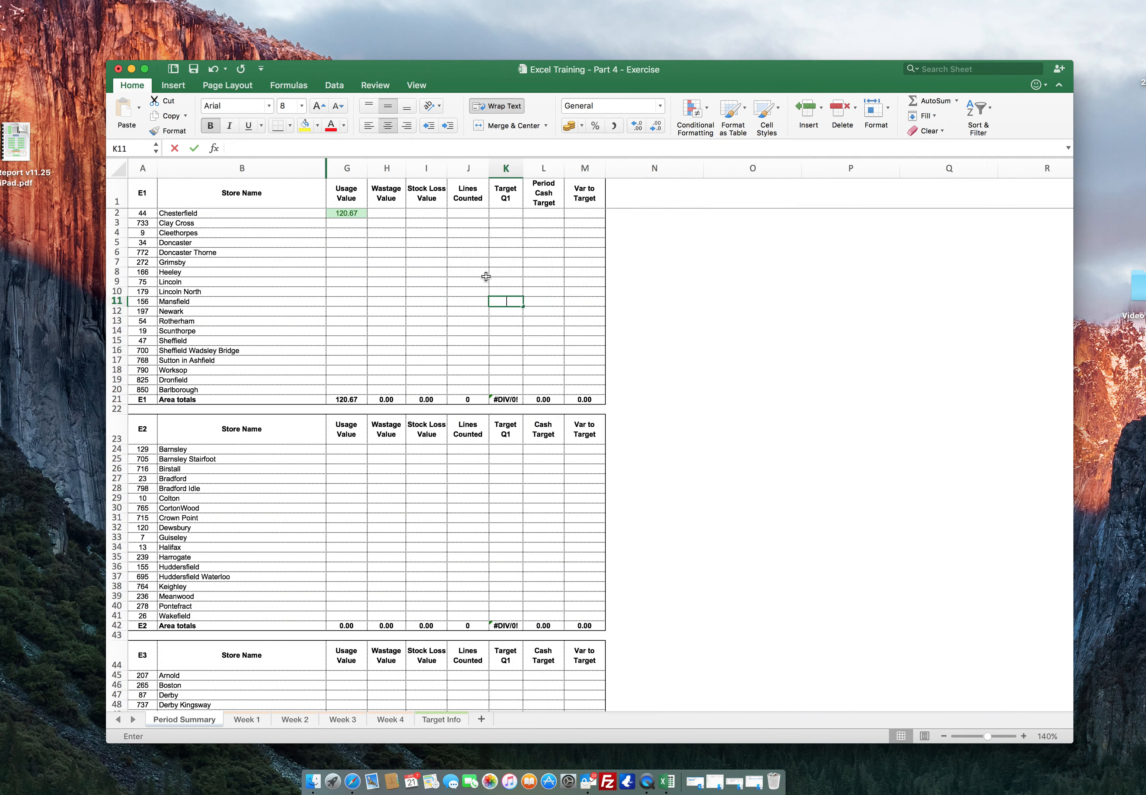
Insert four blank columns between the Usage Value total and Wastage Value columns.
click(383, 166)
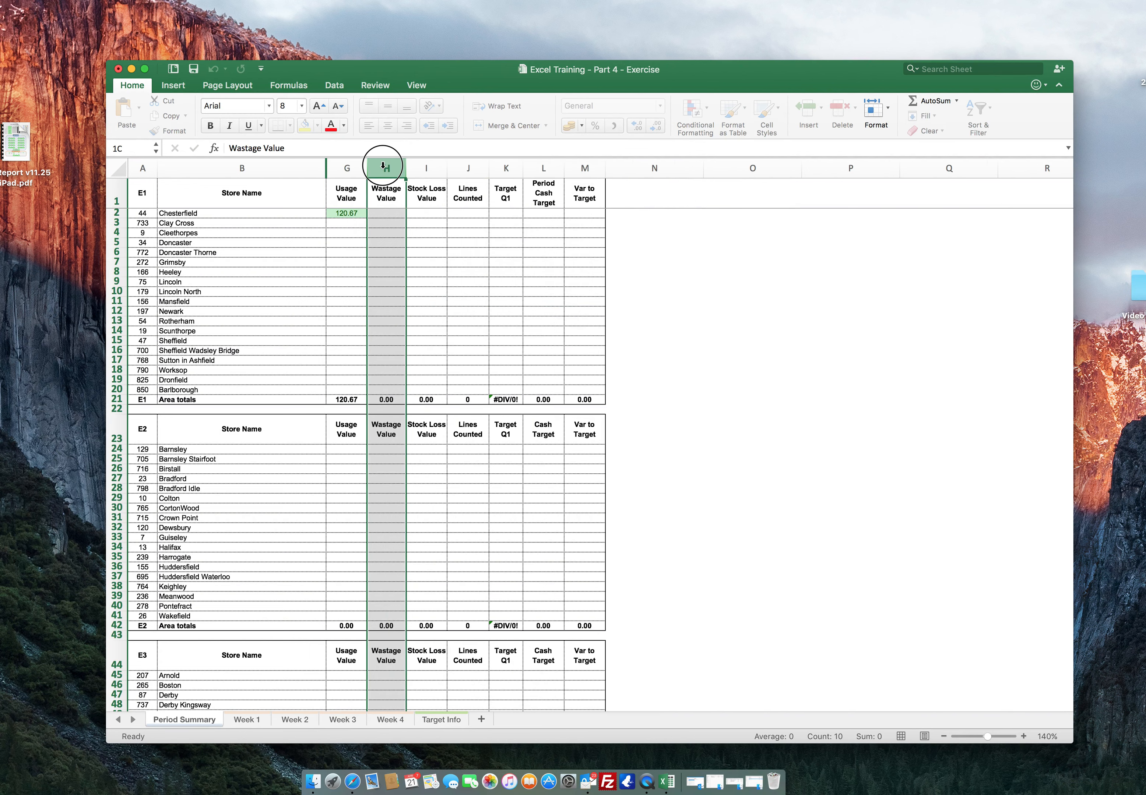
right_click(384, 167)
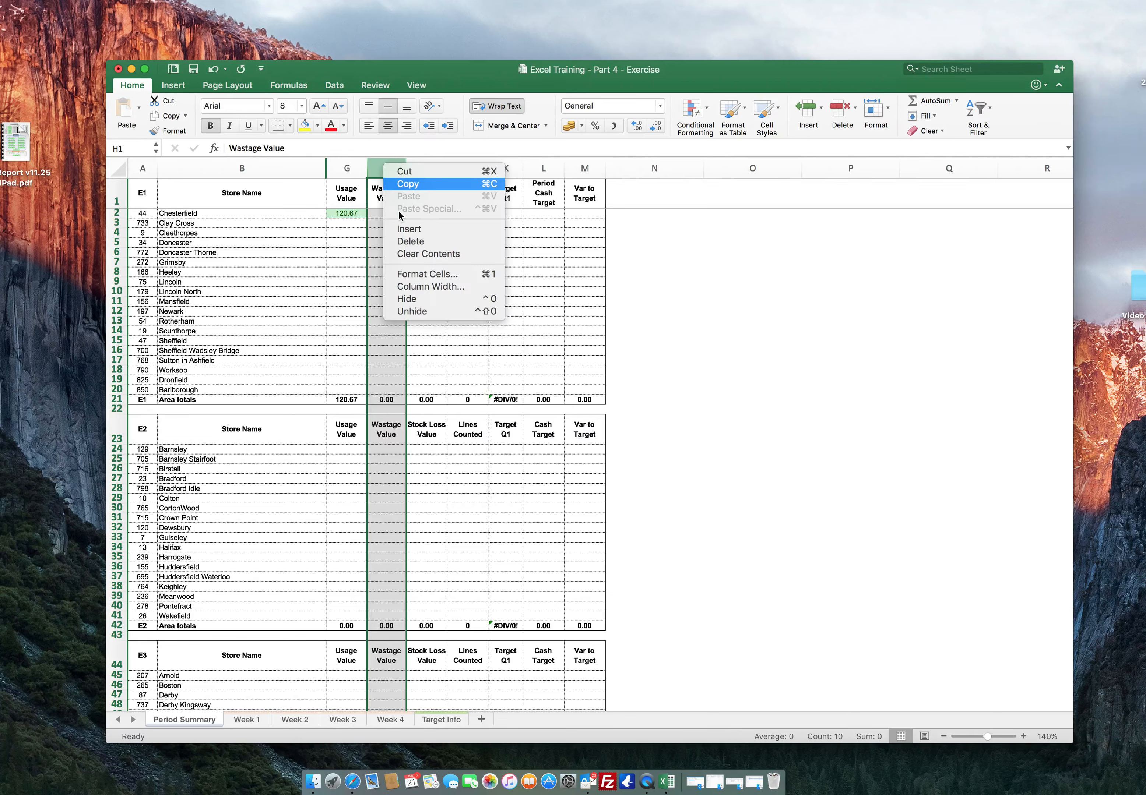
click(407, 230)
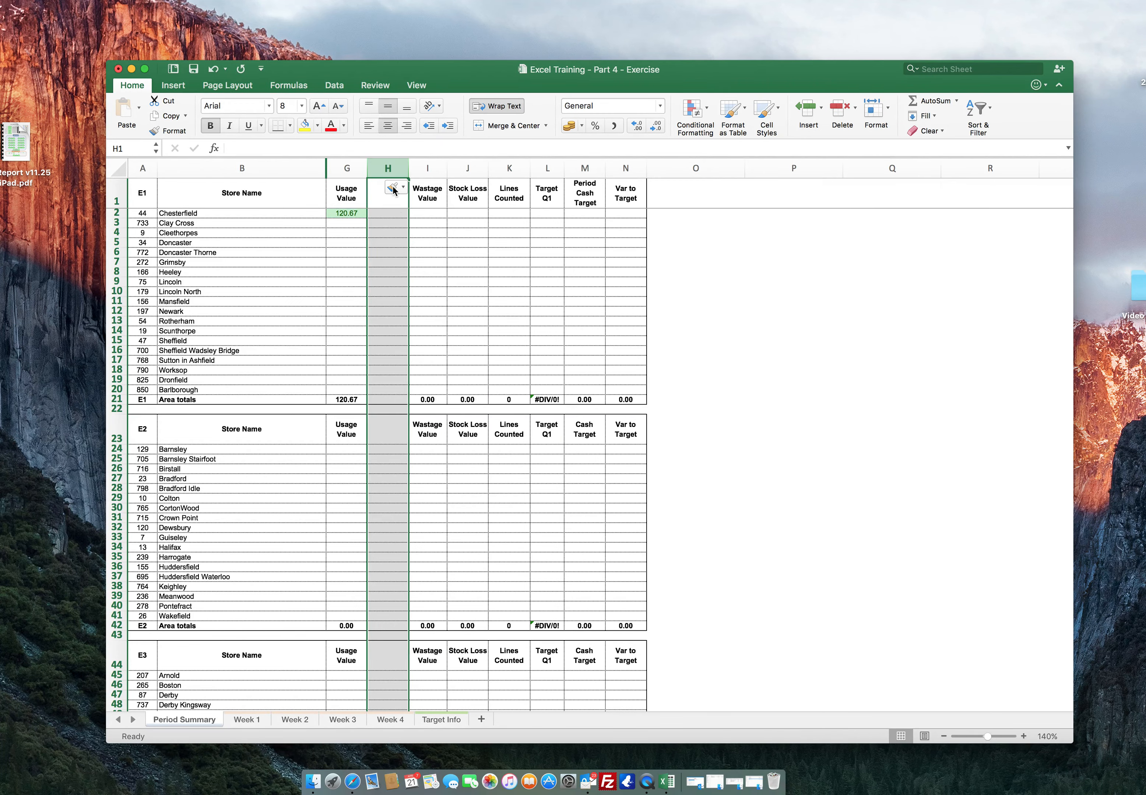
drag(393, 168, 458, 168)
right_click(459, 168)
click(474, 235)
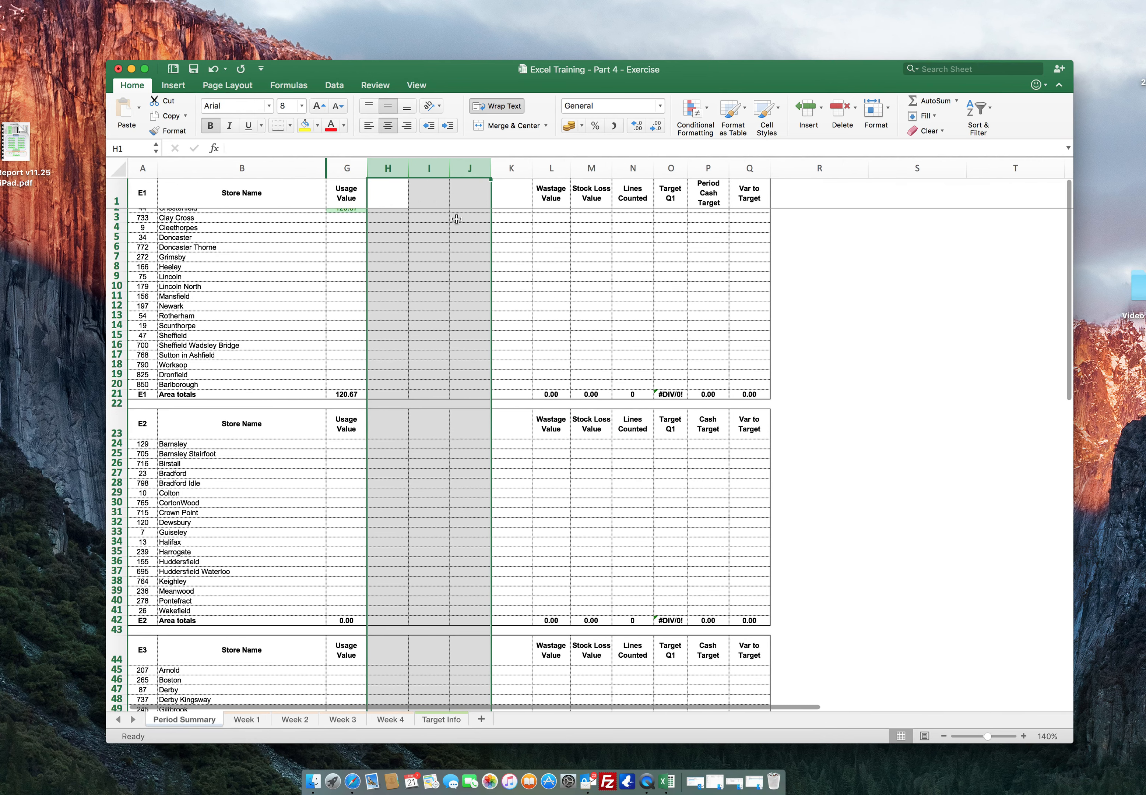
Unhide the weekly Usage Value helper columns between columns B and G.
scroll(455, 217, down, 1)
click(327, 169)
drag(327, 169, 315, 168)
right_click(315, 168)
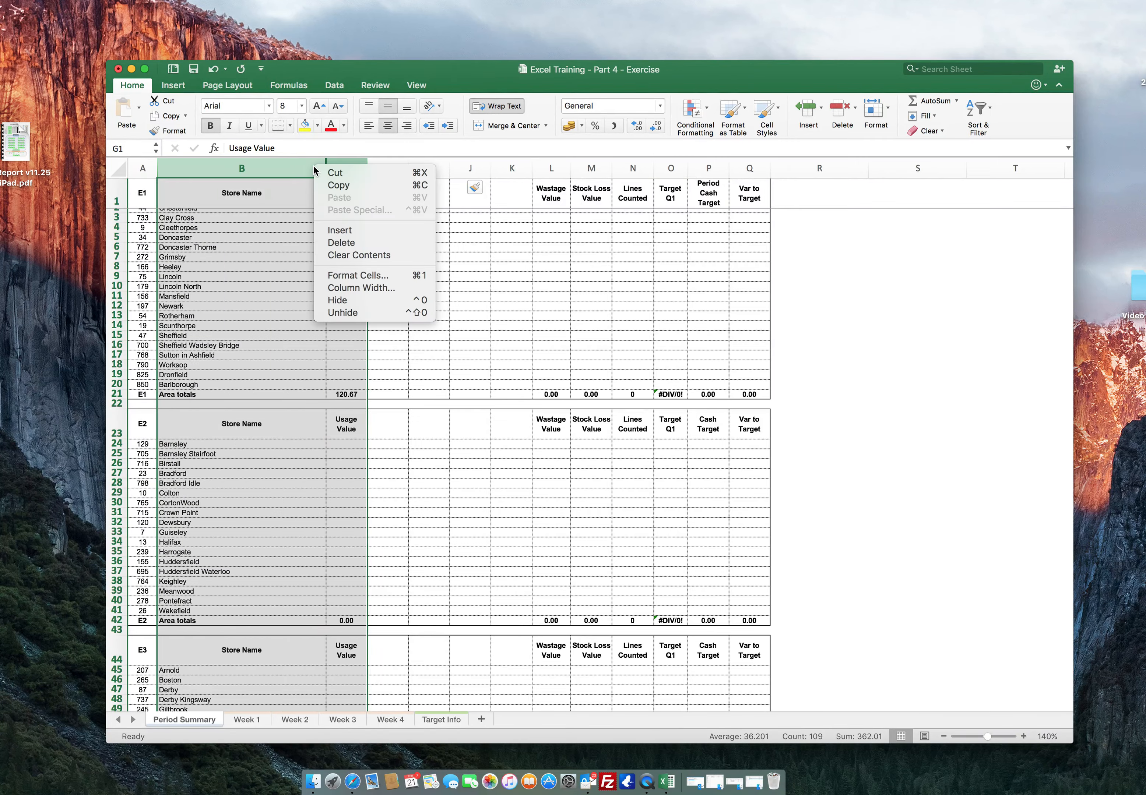
click(342, 313)
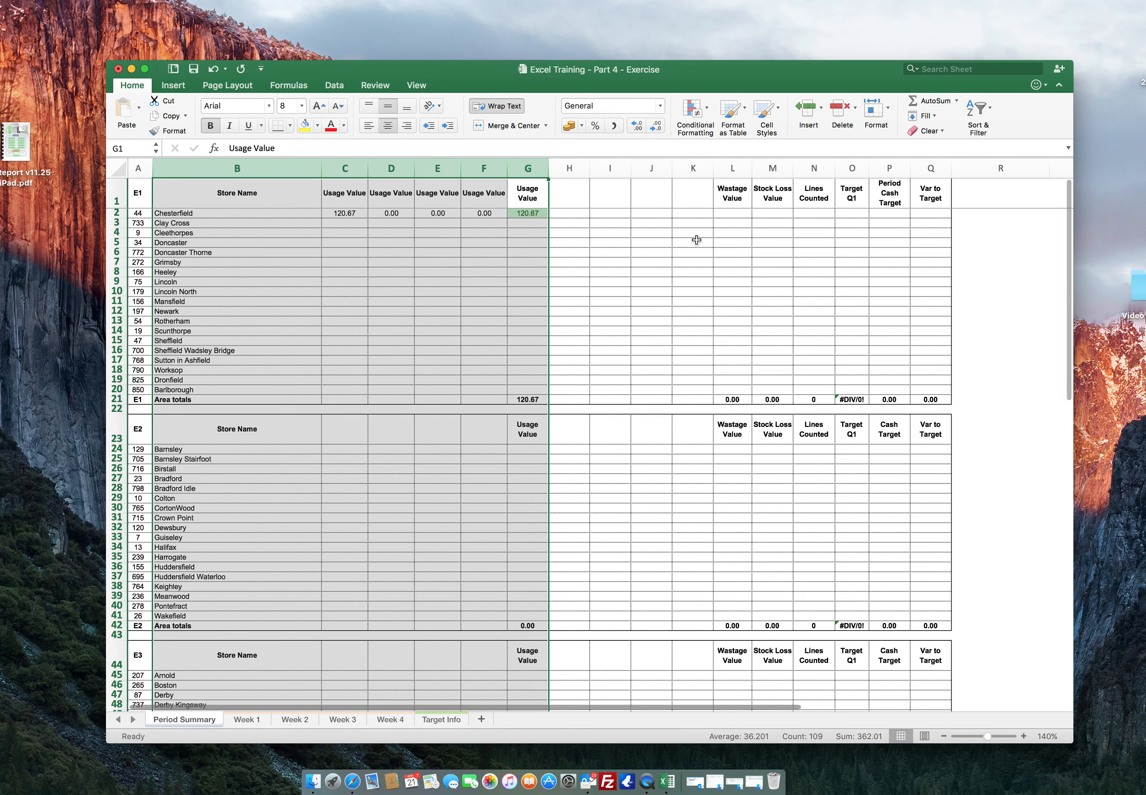
Copy the Wastage Value heading from L1 into the four new heading cells H1 to K1.
click(721, 190)
key(super+c)
key(Left)
key(Left)
key(Left)
key(Left)
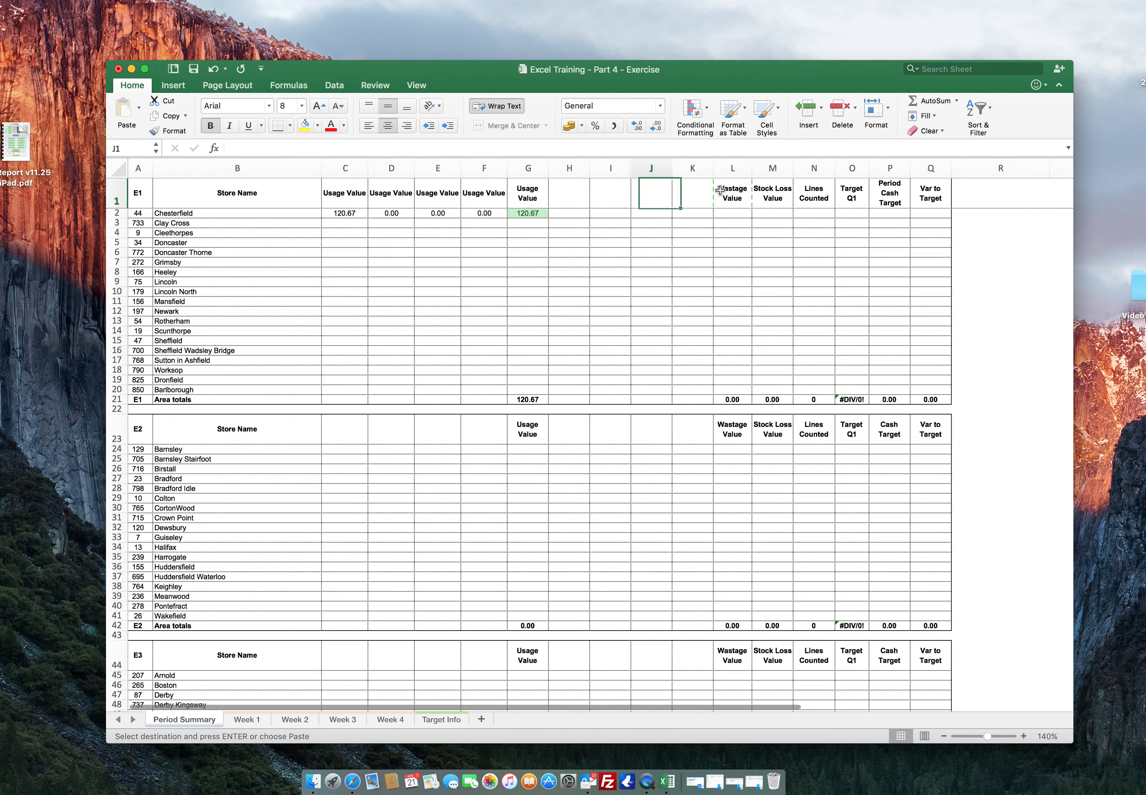
key(super+v)
key(Right)
key(super+v)
key(Right)
key(super+v)
key(Right)
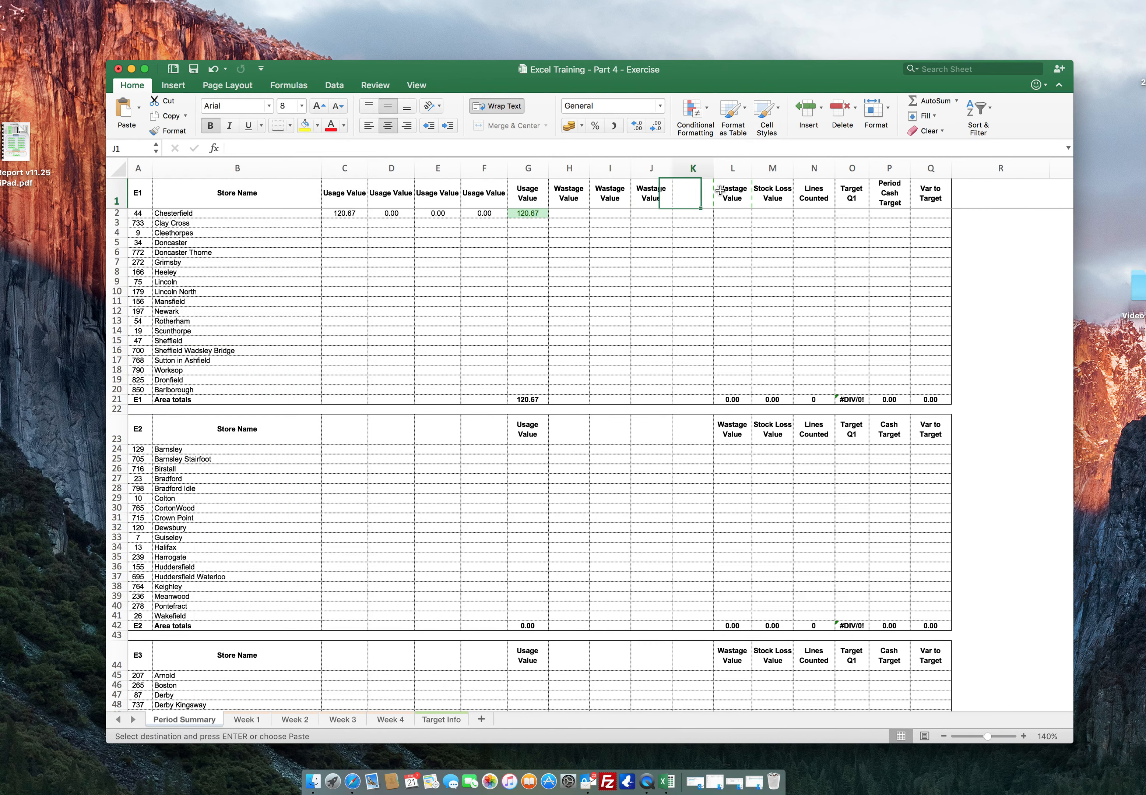
key(super+v)
Copy Chesterfield's four weekly usage lookup formulas from C2:F2 into the Wastage Value columns starting at H2.
key(Down)
key(Left)
key(Left)
key(Left)
key(Left)
key(Left)
key(Left)
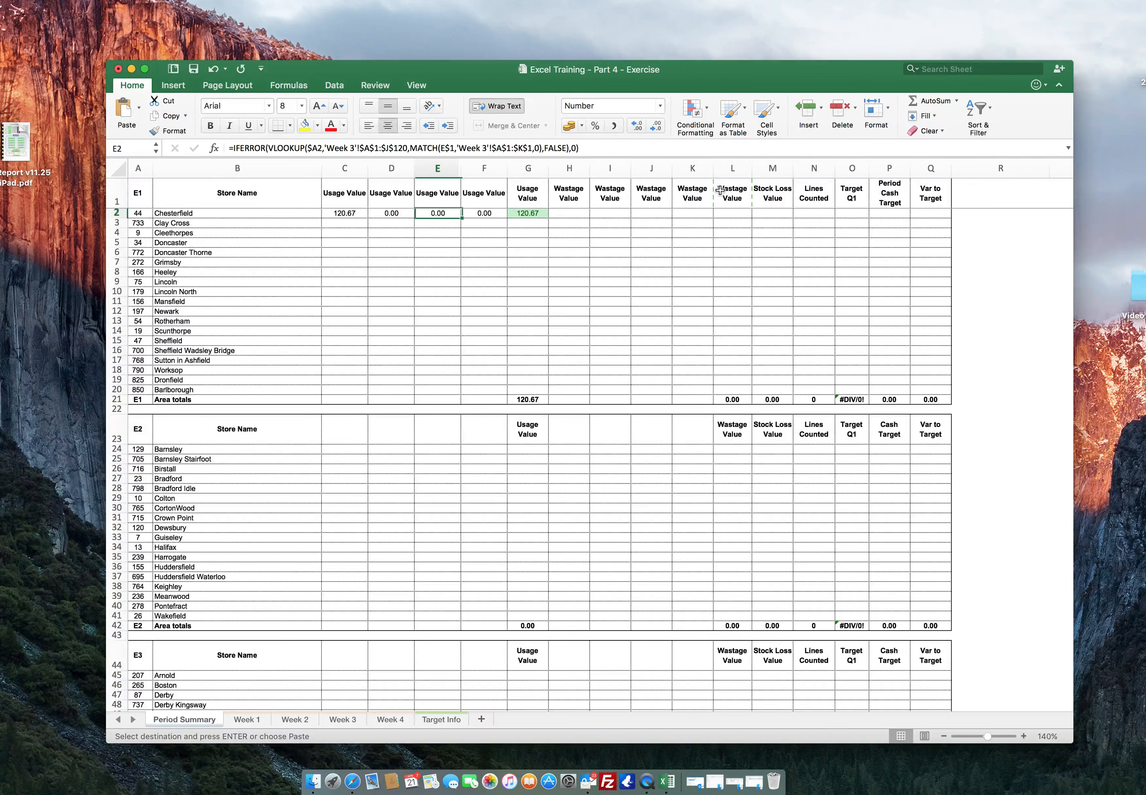
key(Right)
key(shift+Left)
key(shift+Left)
key(shift+Left)
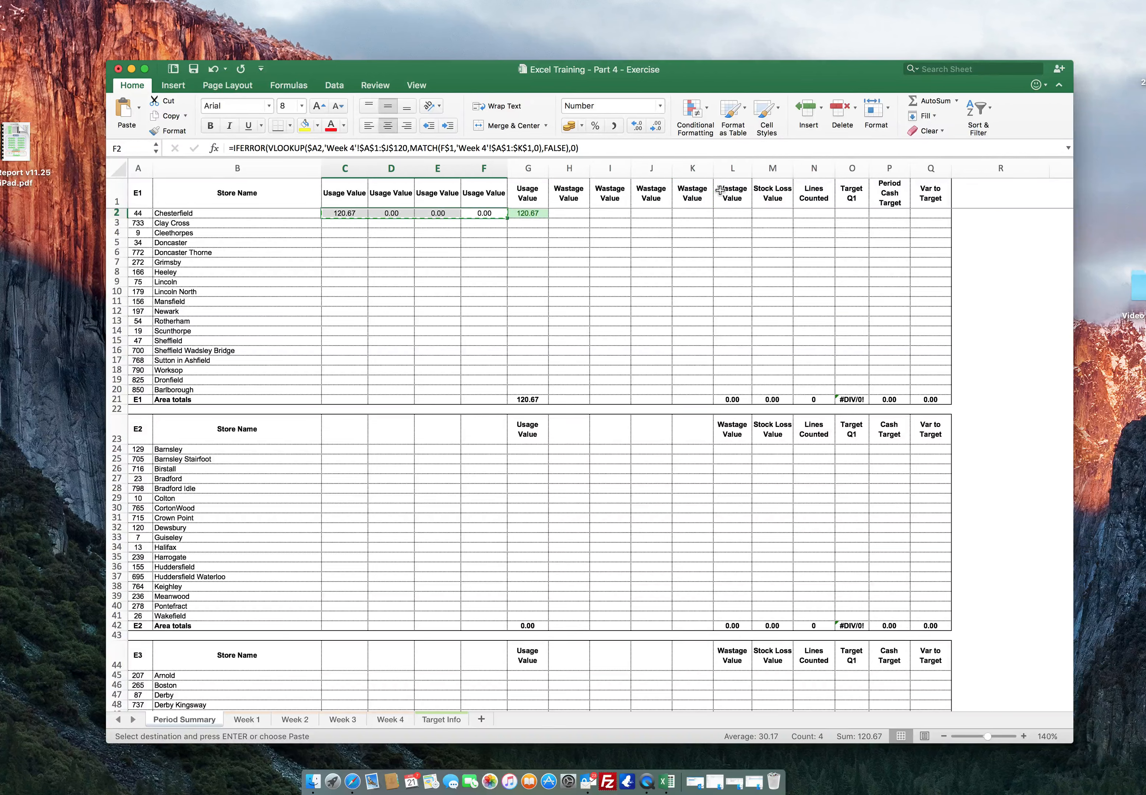
key(Right)
key(Right)
key(super+v)
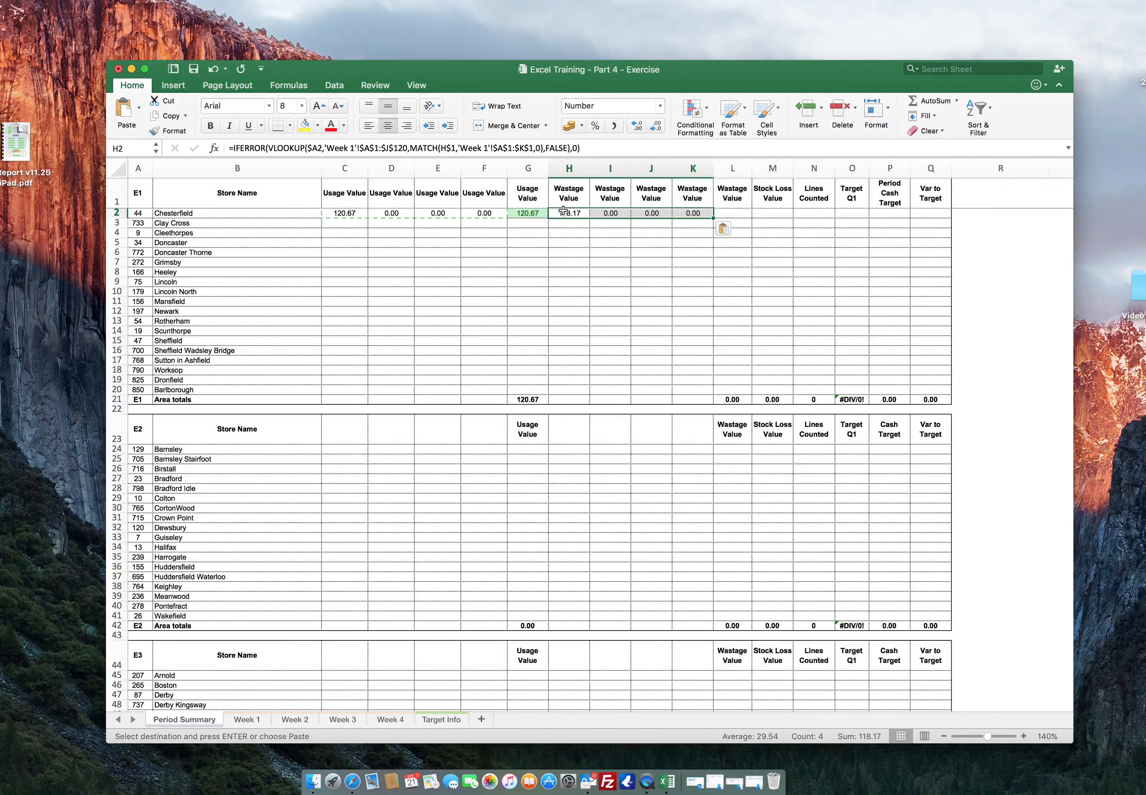
Copy Chesterfield's usage lookups and SUM total from C2:G2 to H2:L2, and check the formula in L2.
drag(528, 213, 360, 213)
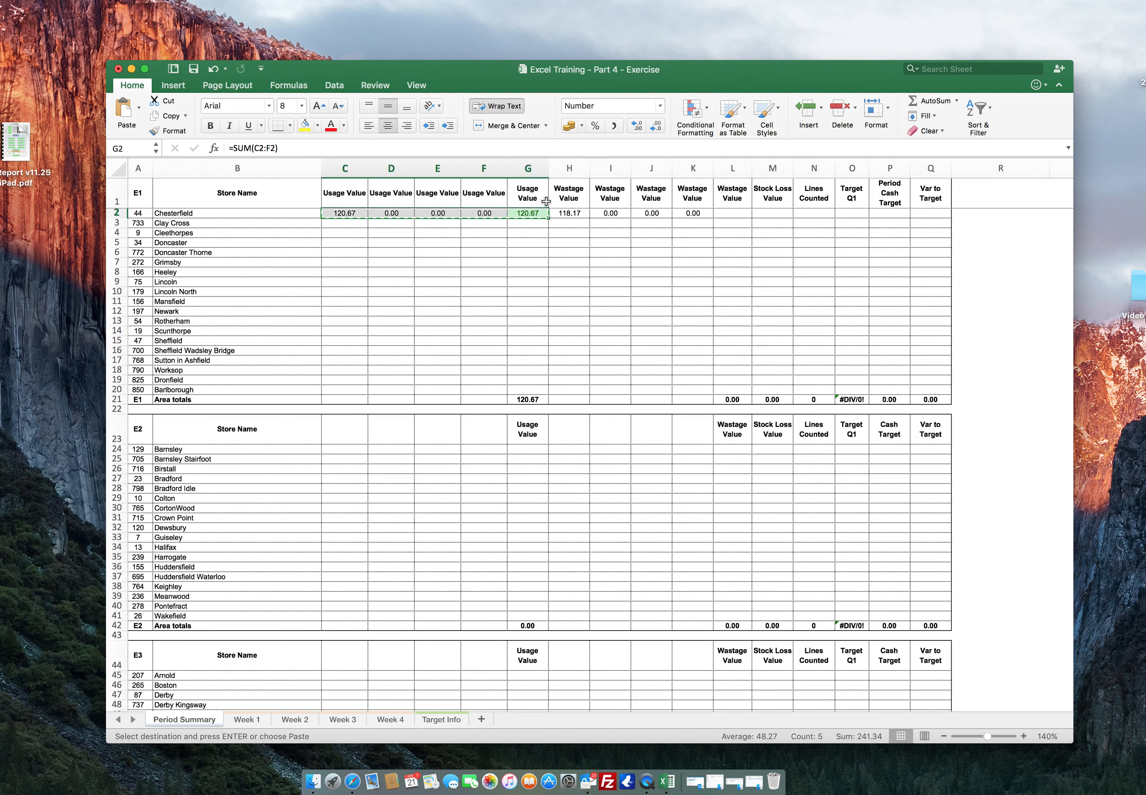
click(562, 213)
key(super+v)
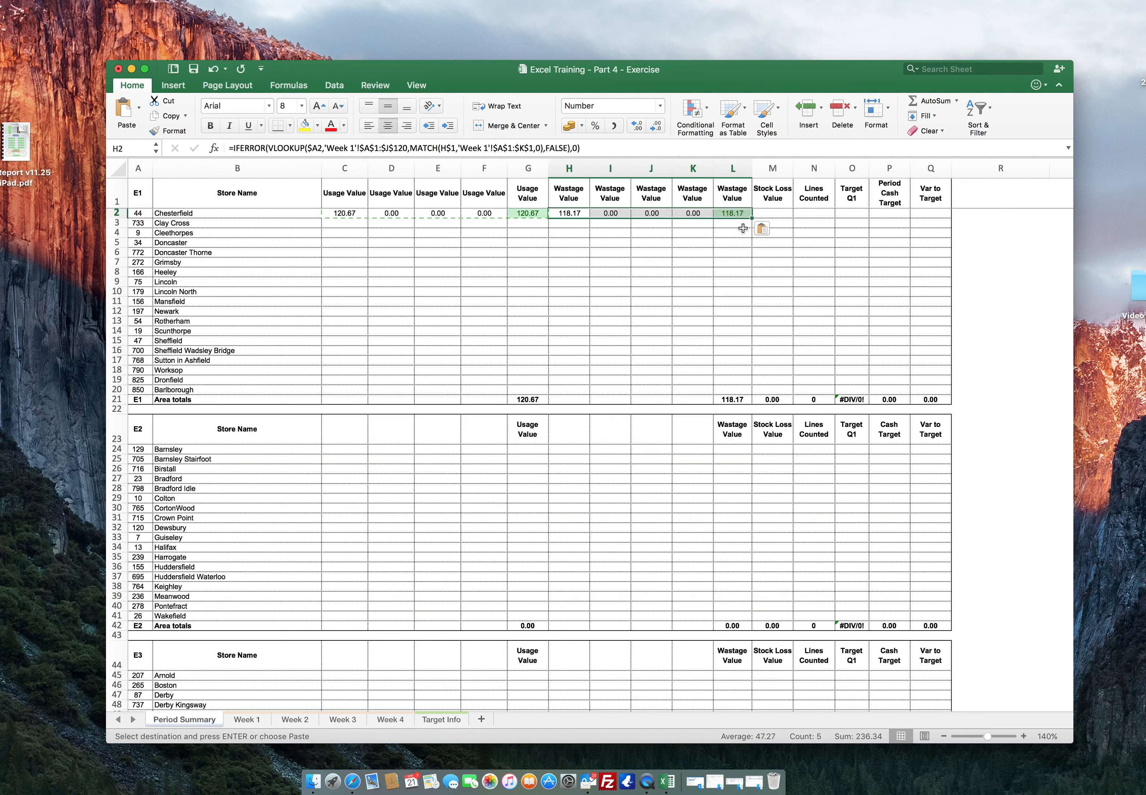
click(739, 214)
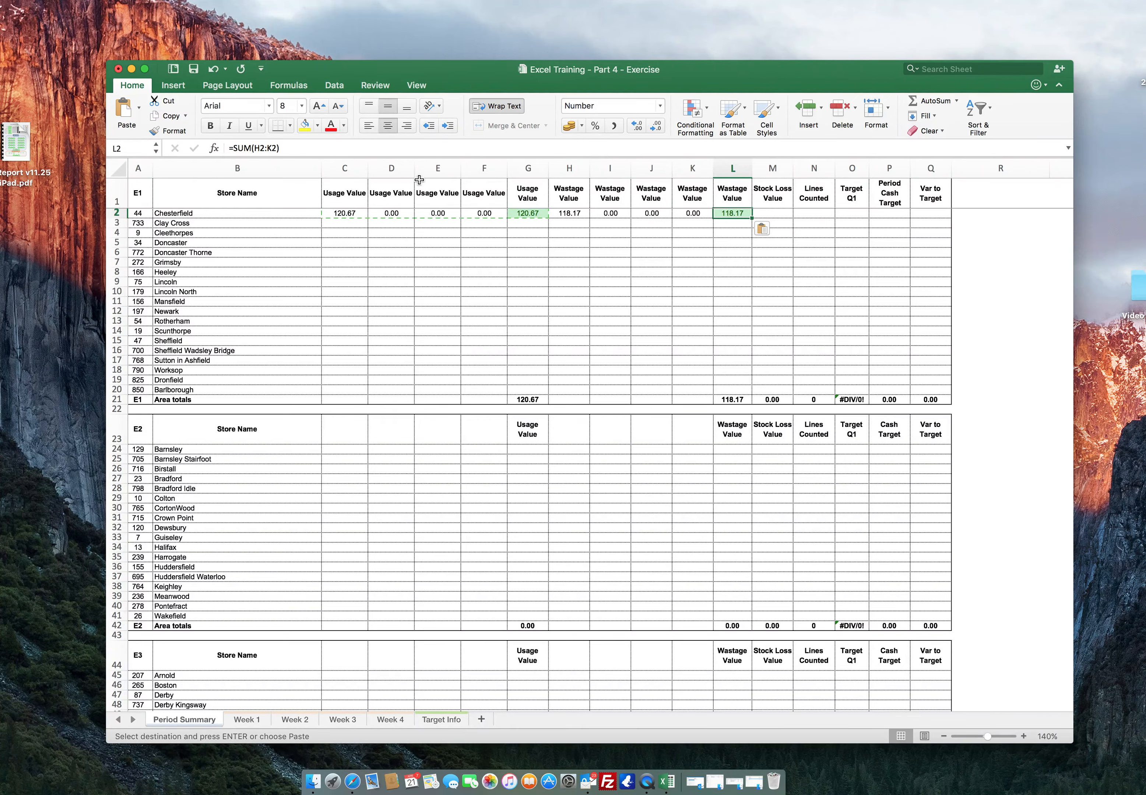
Hide the weekly Usage Value columns C to F again.
drag(498, 169, 345, 169)
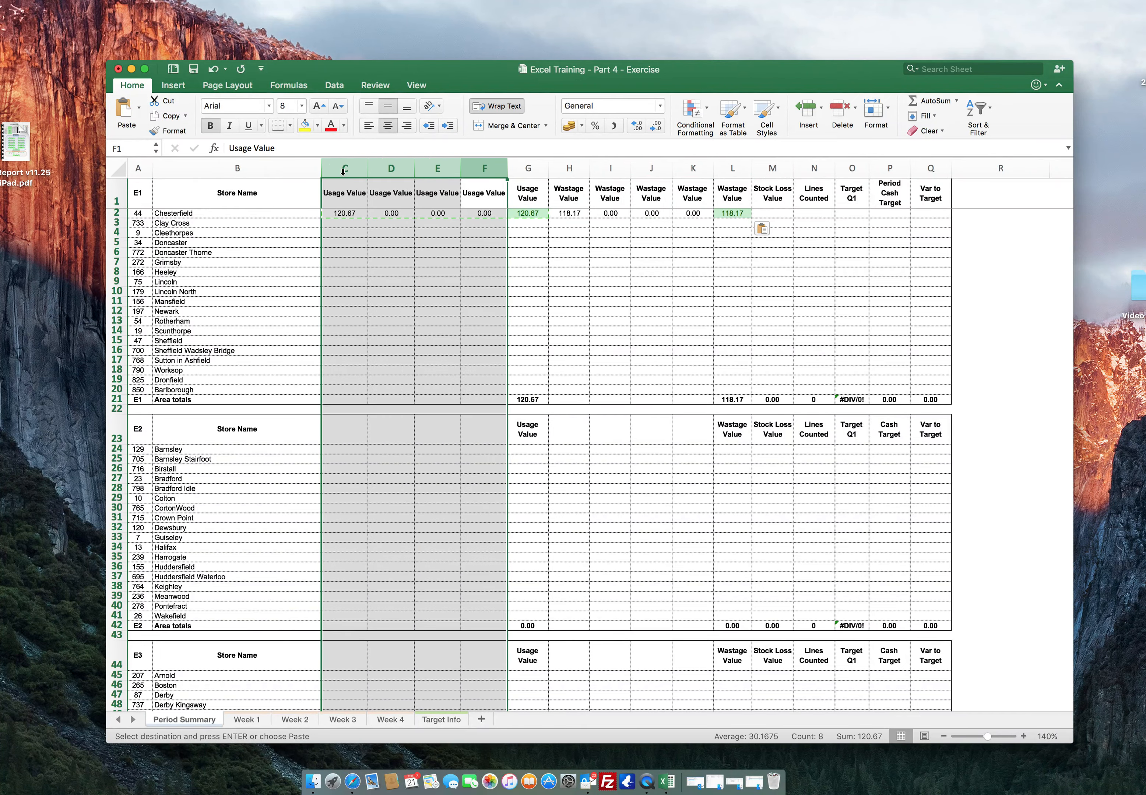
right_click(344, 170)
click(372, 306)
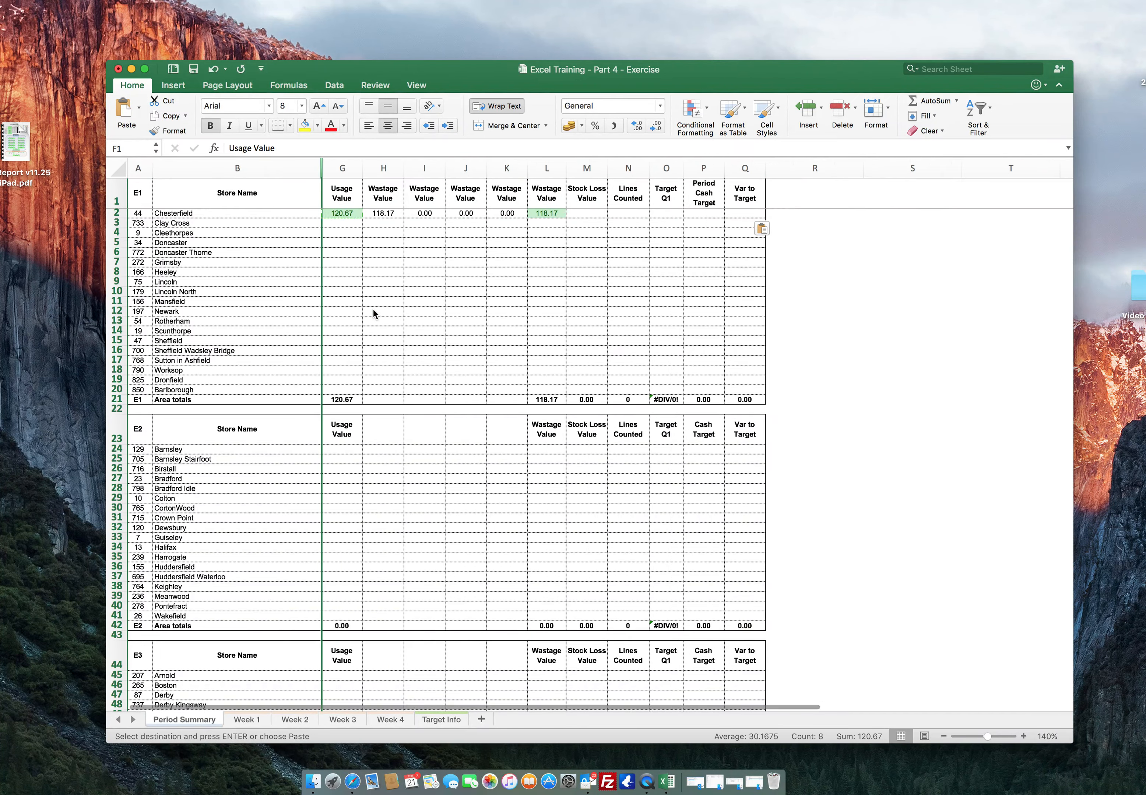
Insert four blank columns before the Stock Loss Value column.
drag(587, 169, 698, 170)
right_click(697, 172)
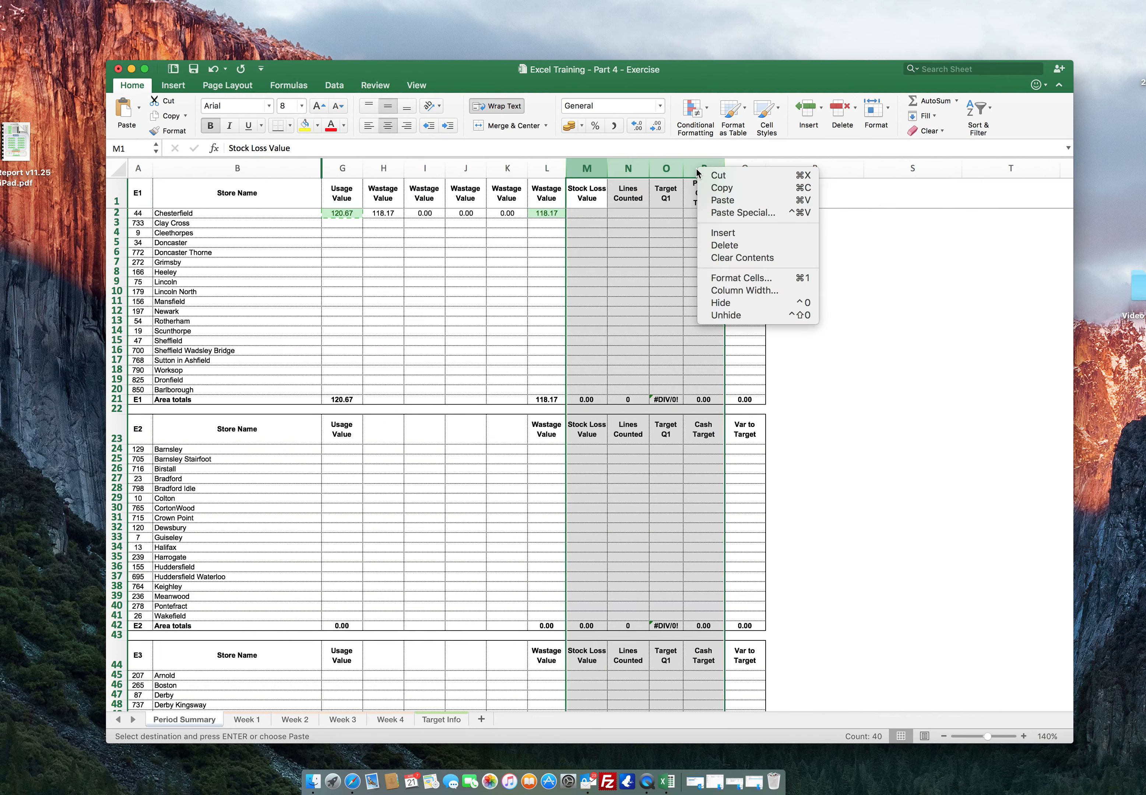
click(722, 232)
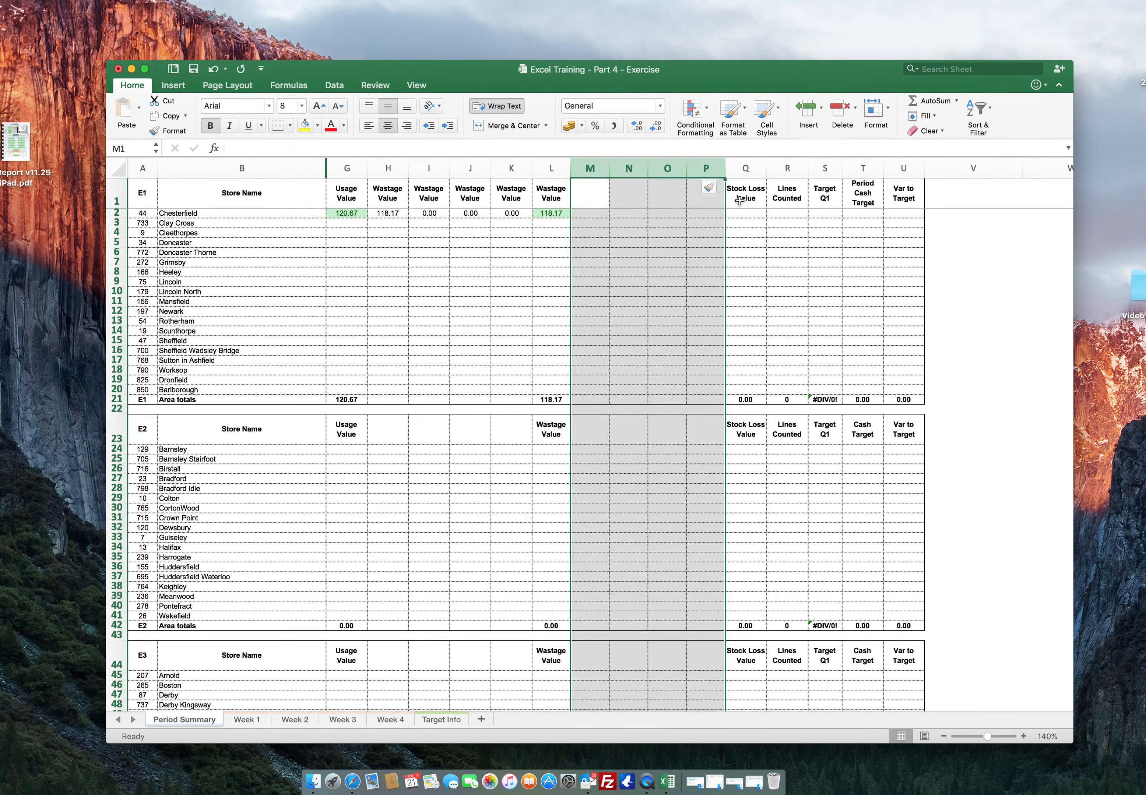
Copy the Stock Loss Value heading from Q1 into M1:P1.
click(740, 200)
key(super+c)
key(Left)
key(shift+Left)
key(shift+Left)
key(shift+Left)
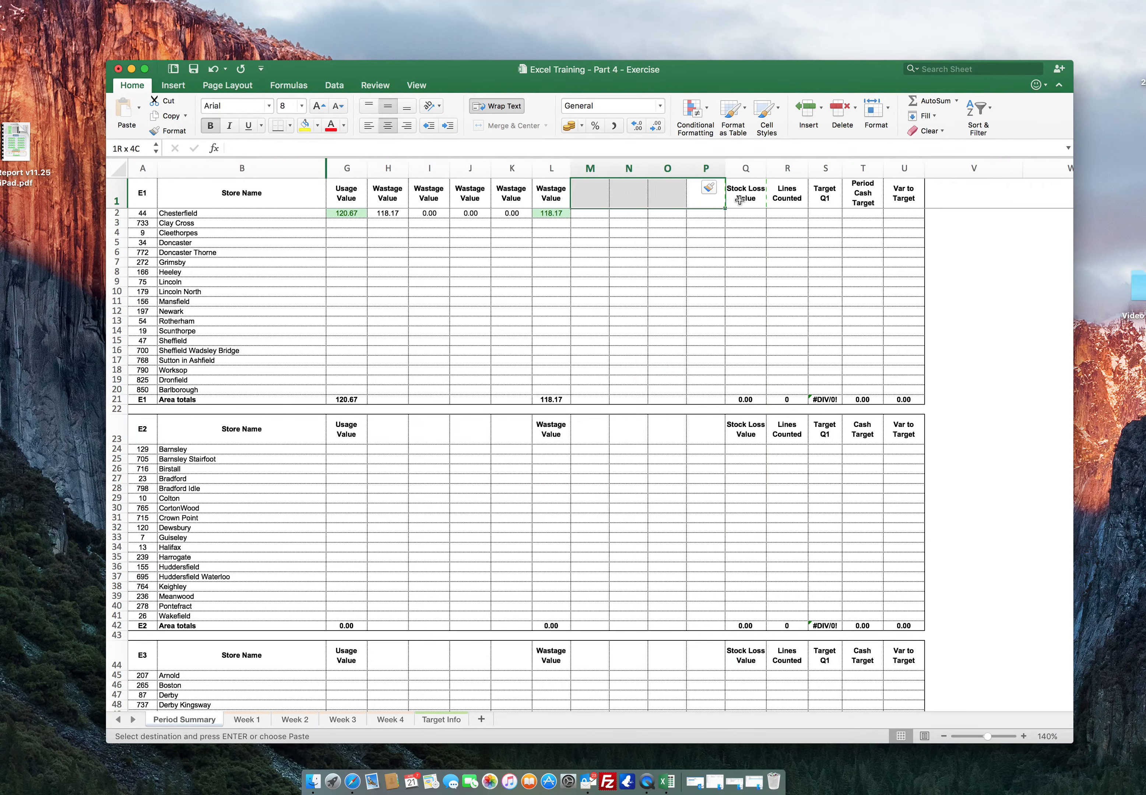
key(super+v)
Copy Chesterfield's wastage lookups and SUM total from H2:L2 into the Stock Loss Value cells M2:Q2.
key(Down)
key(Left)
key(Left)
key(Left)
key(Left)
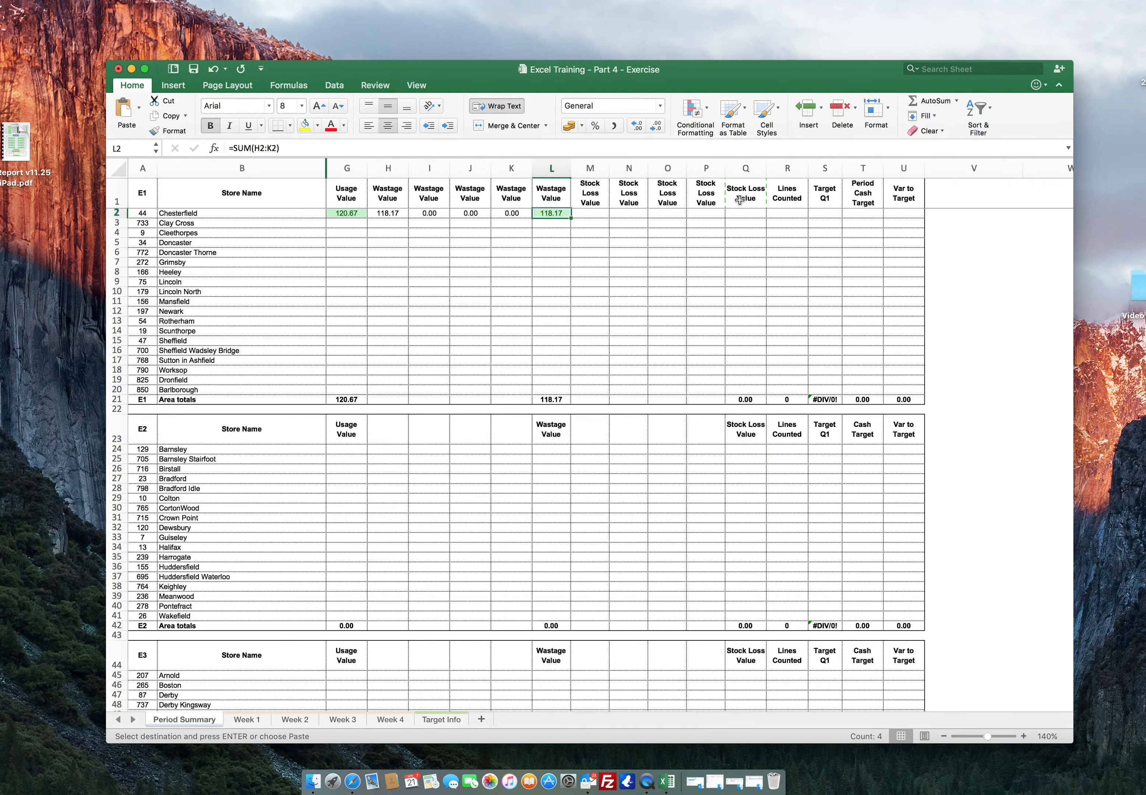
key(shift+Left)
key(shift+Left)
key(Left)
key(Left)
key(Left)
key(Left)
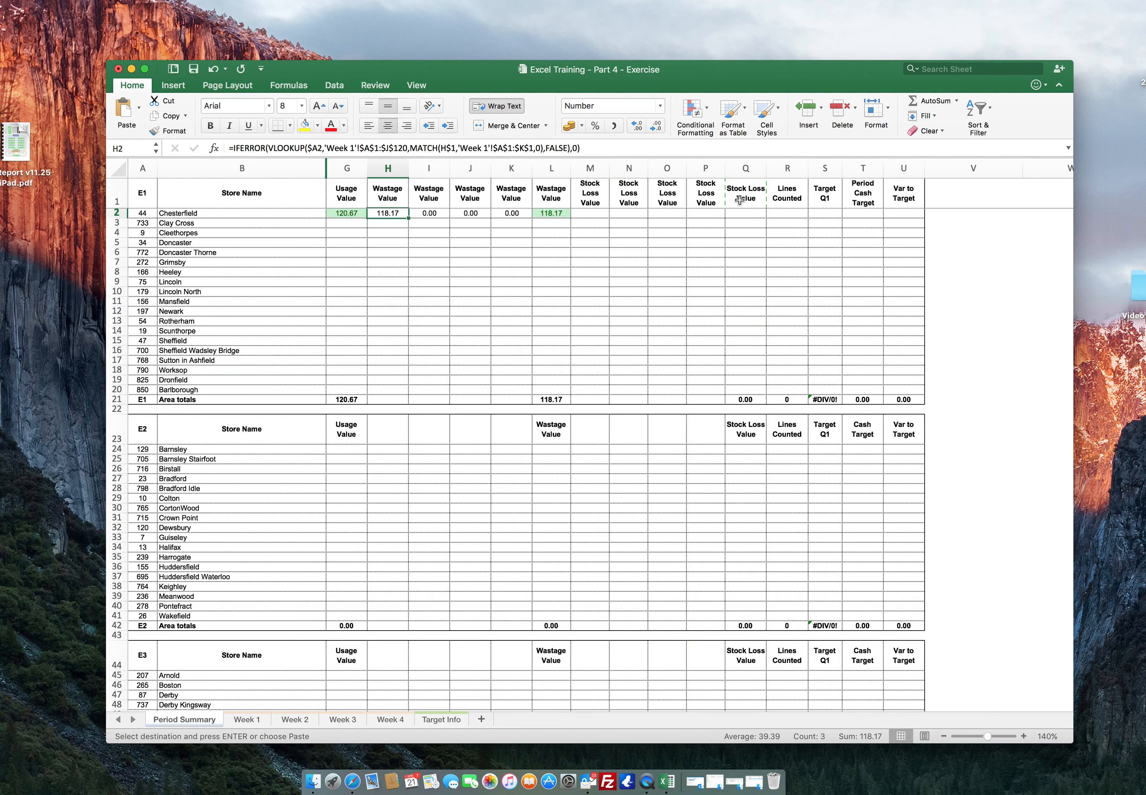
key(shift+Right)
key(shift+Right)
key(shift+Right)
key(shift+Right)
key(super+c)
key(Right)
key(Right)
key(Right)
key(Right)
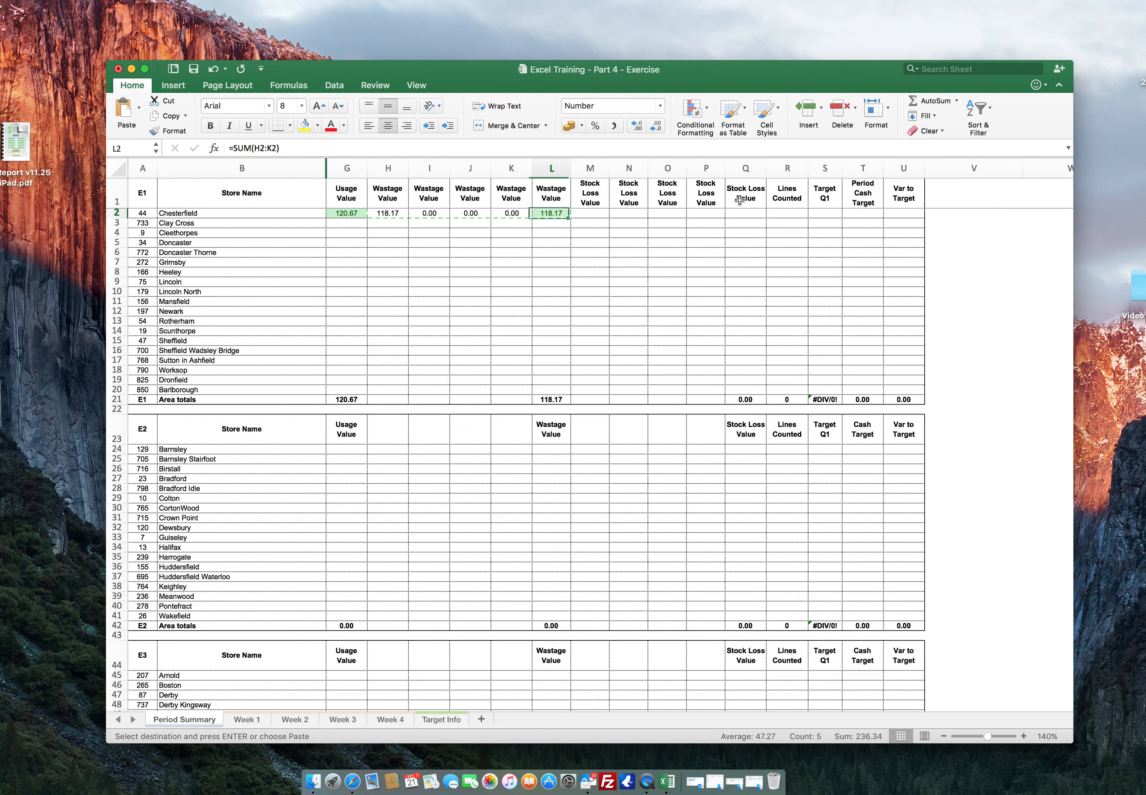
key(Right)
key(Right)
key(Left)
key(shift+Right)
key(shift+Right)
key(shift+Right)
key(shift+Right)
key(super+v)
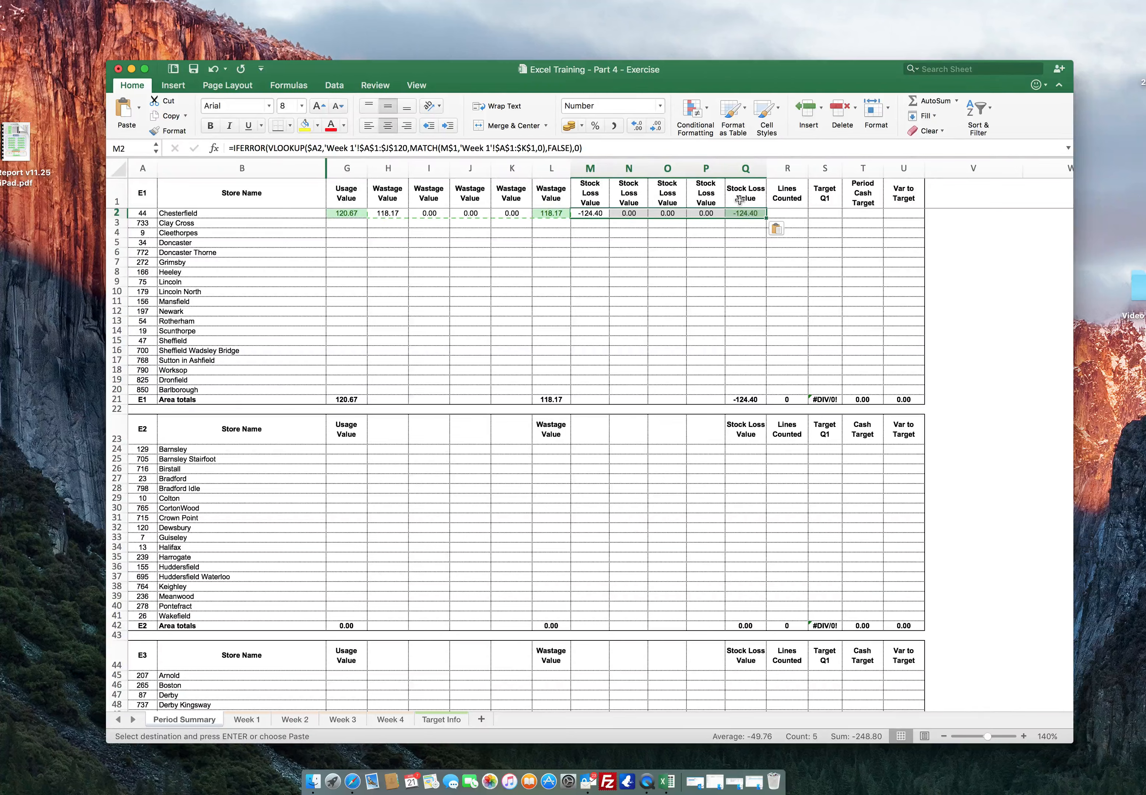
Insert four blank columns before the Lines Counted column.
click(785, 169)
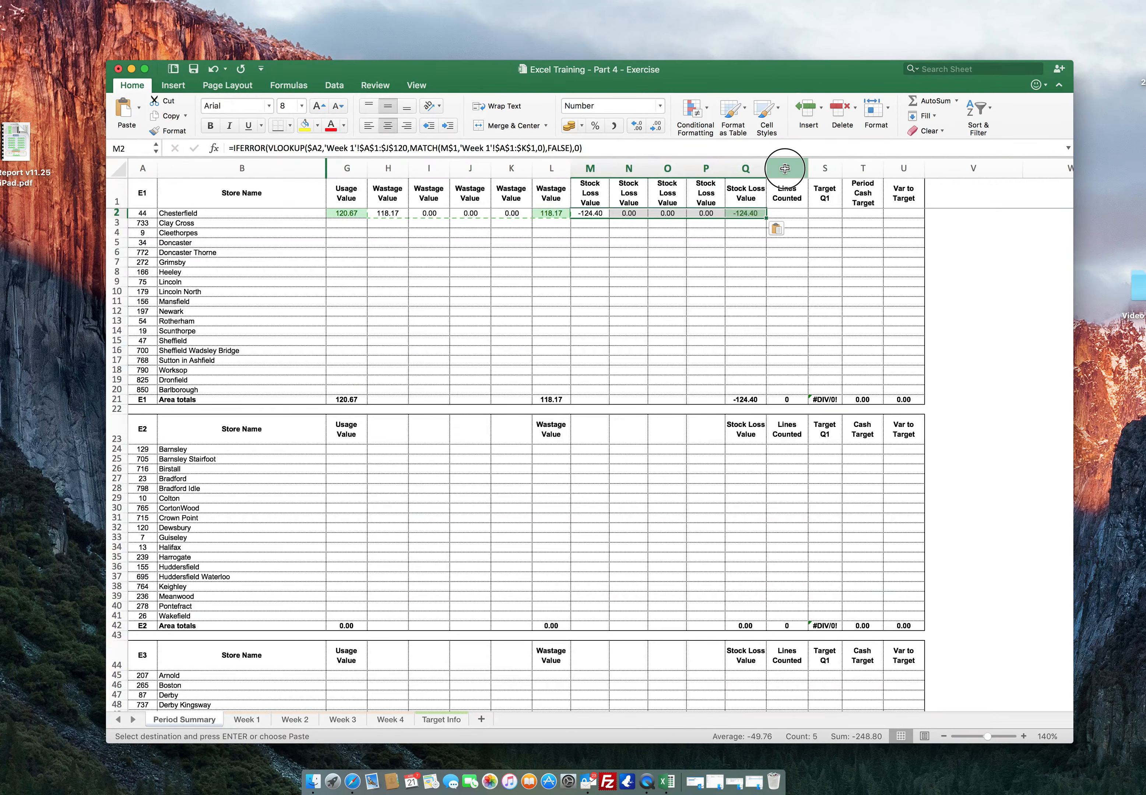
drag(785, 168, 894, 168)
right_click(893, 170)
click(912, 233)
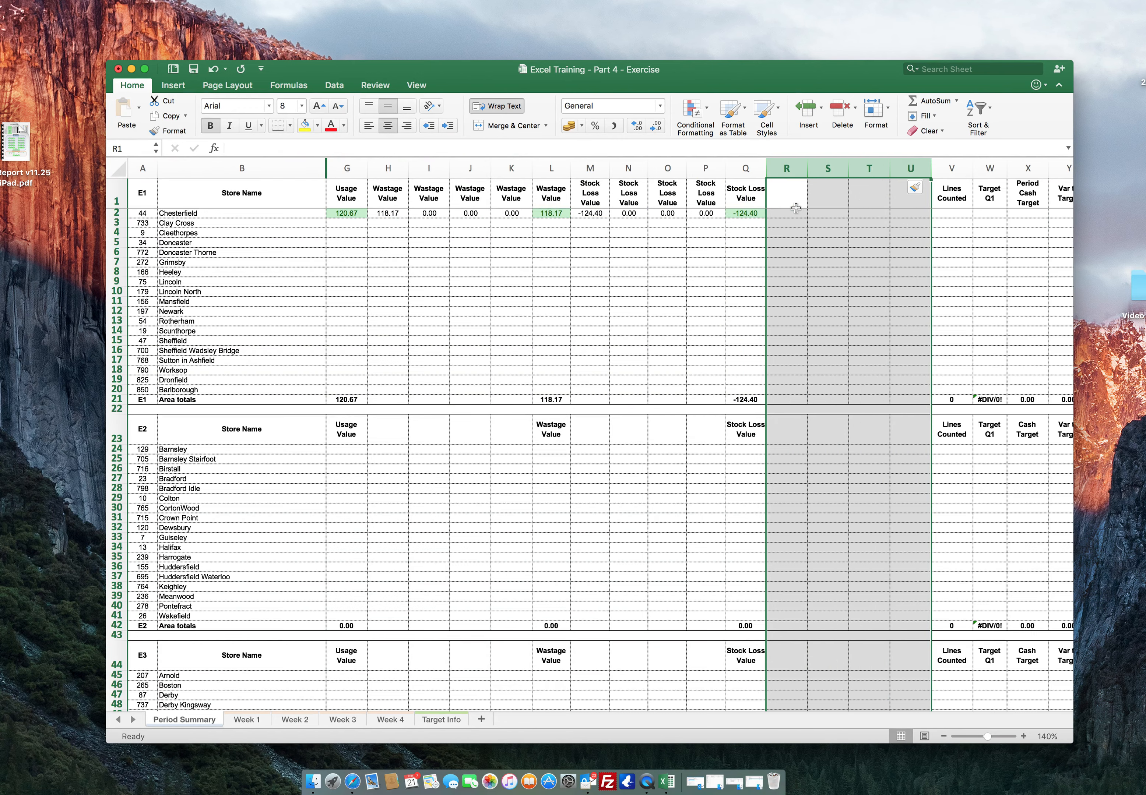
Copy the Lines Counted heading from V1 into R1:U1.
click(947, 203)
key(super+c)
key(Left)
key(shift+Left)
key(shift+Left)
key(shift+Left)
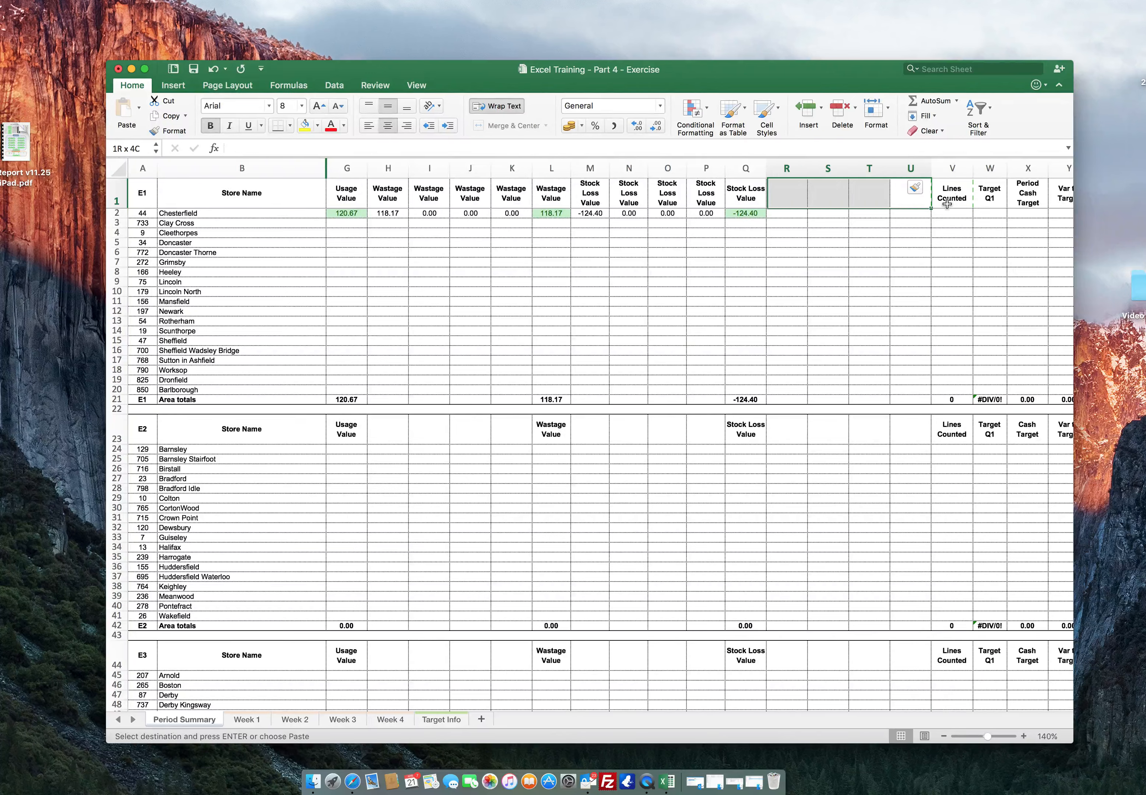
key(super+v)
Copy Chesterfield's stock loss lookups and total from M2:Q2 to R2:V2 and format the pasted cells with no decimal places.
key(Down)
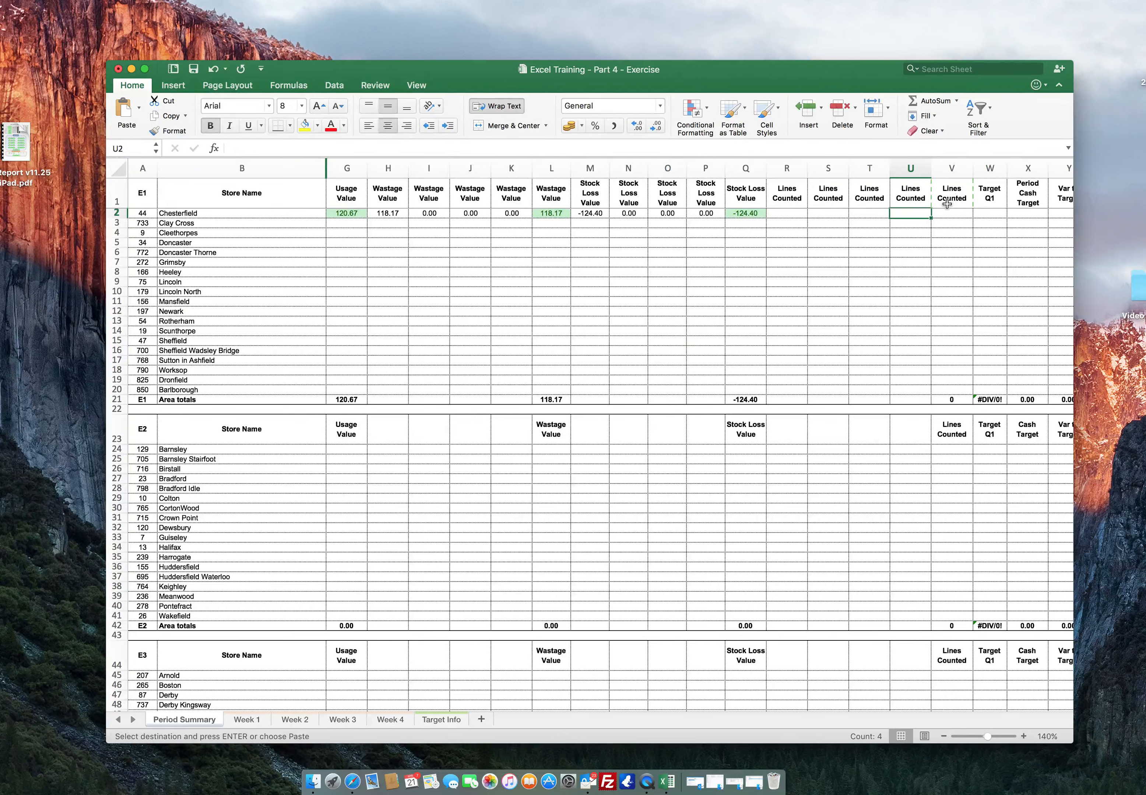
key(Left)
key(Left)
key(Left)
key(Left)
key(Left)
key(Right)
key(shift+Left)
key(shift+Left)
key(shift+Left)
key(shift+Left)
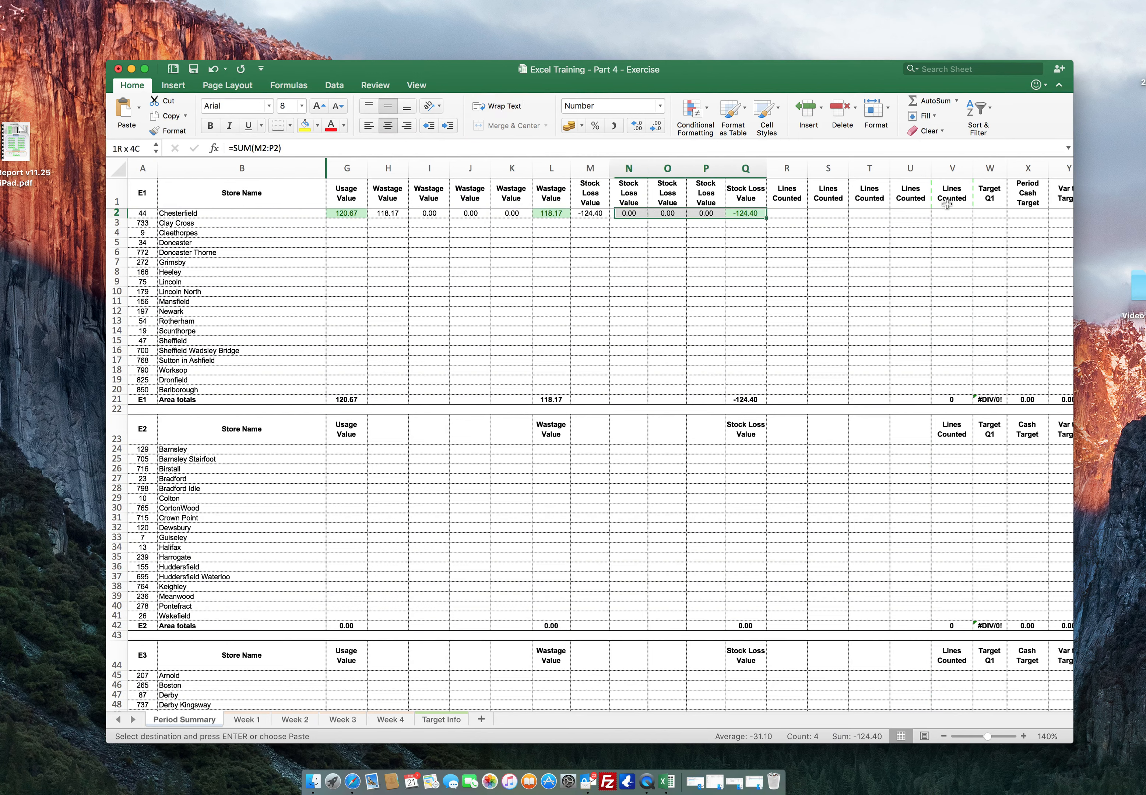
key(super+c)
key(Right)
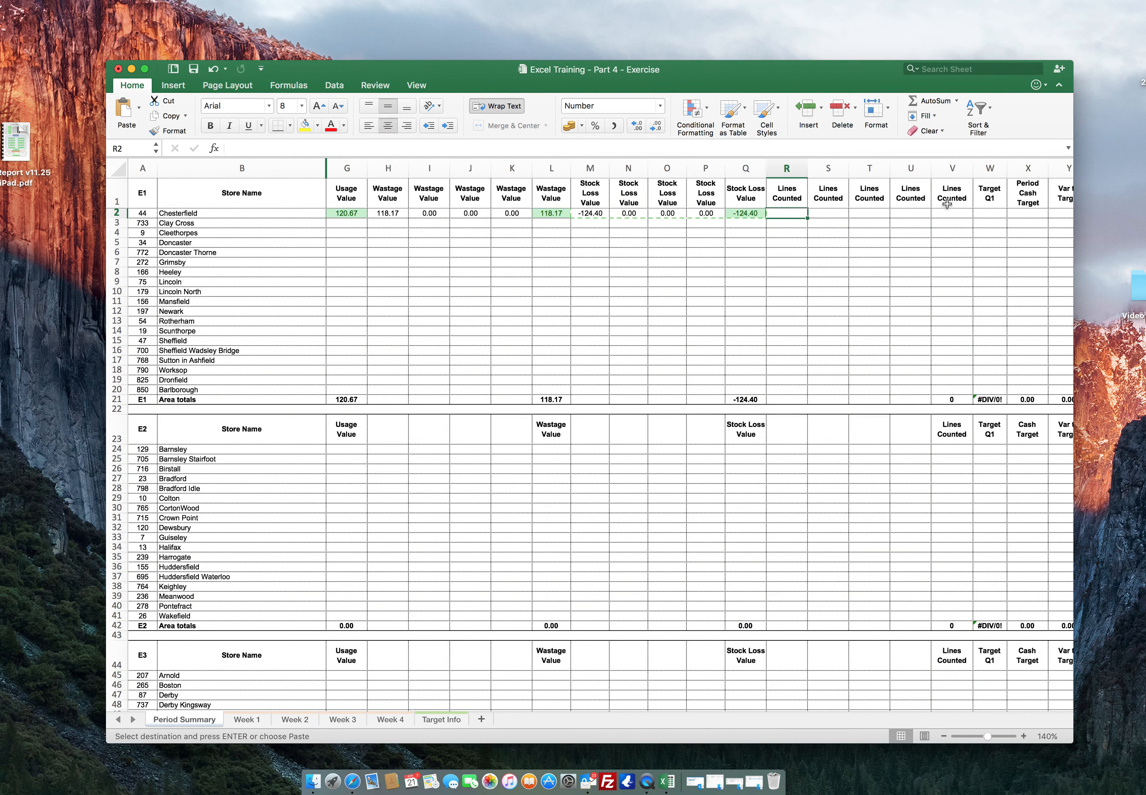
key(super+v)
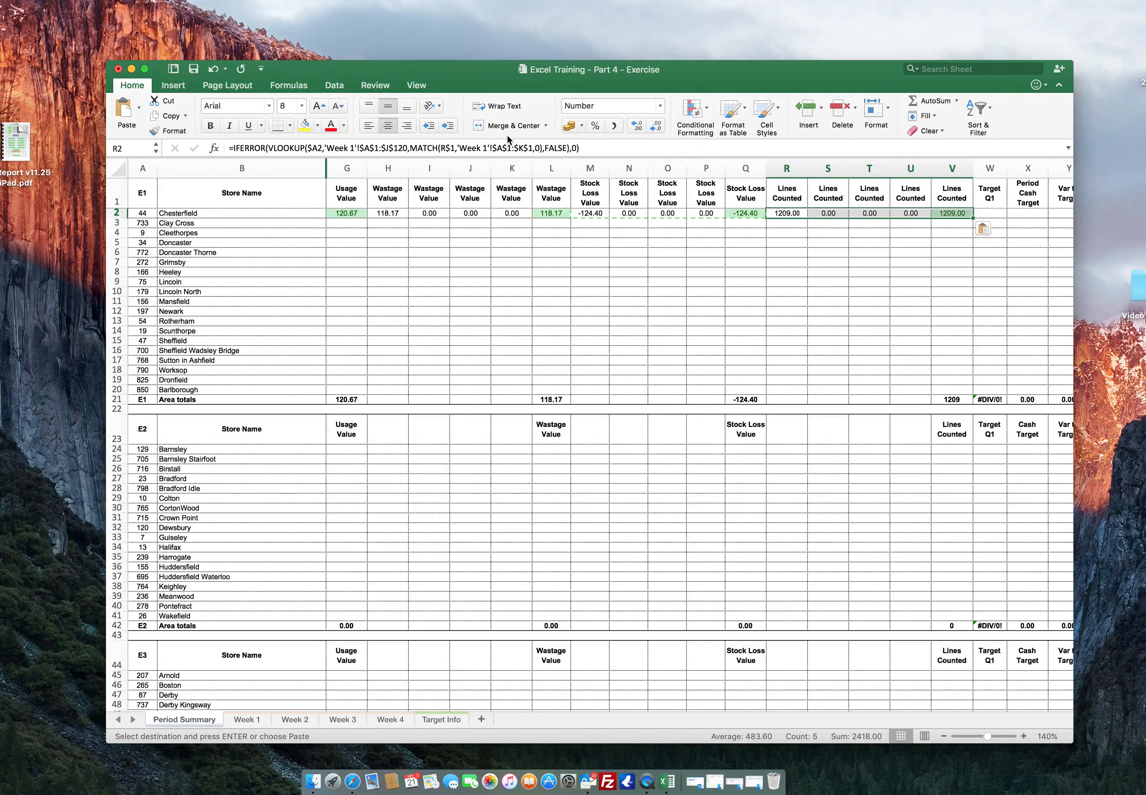
click(654, 125)
click(654, 125)
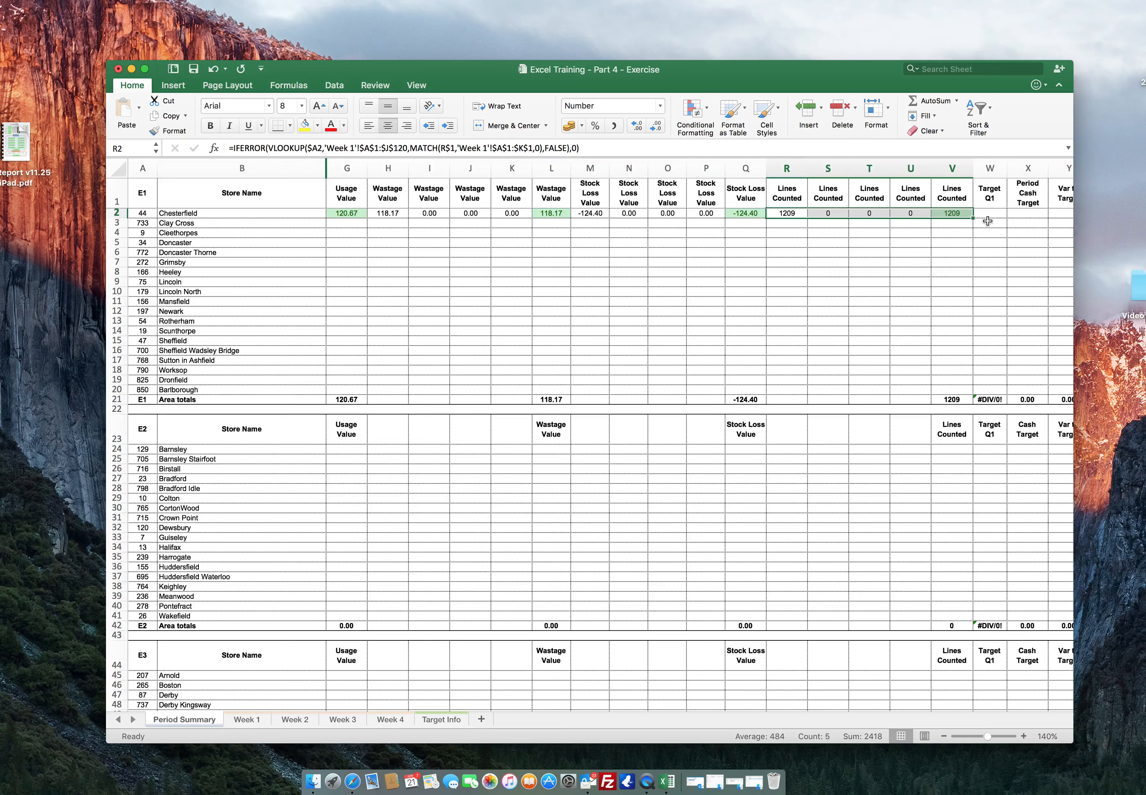
Hide the four Lines Counted helper columns R:U on the Period Summary sheet.
click(913, 168)
drag(915, 168, 779, 169)
right_click(780, 170)
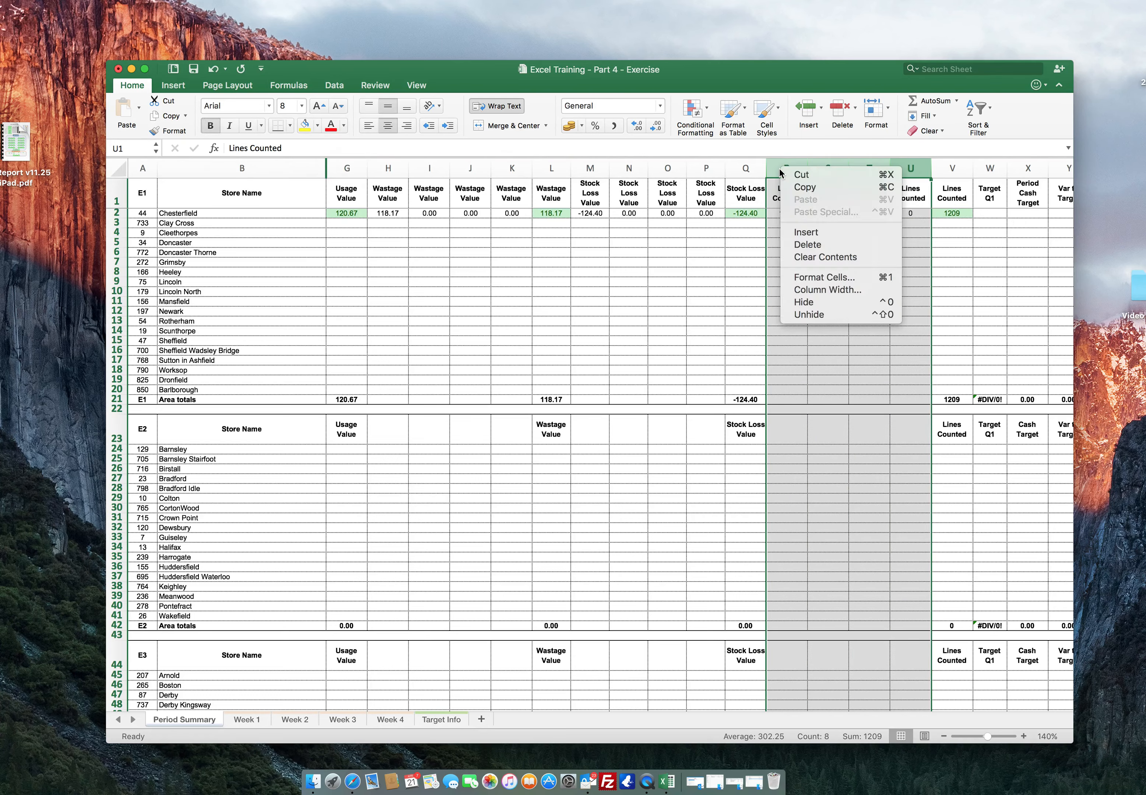
click(804, 303)
Hide the four Stock Loss Value helper columns M:P.
drag(709, 168, 594, 169)
right_click(603, 170)
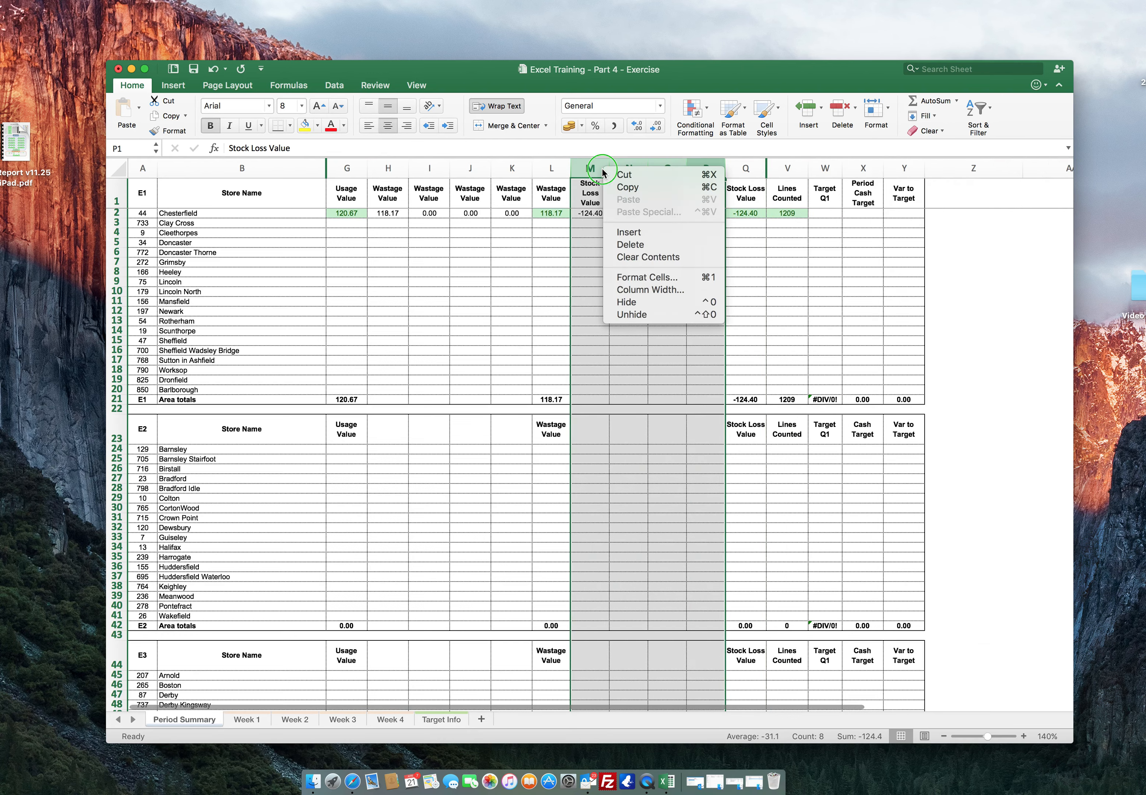
click(627, 302)
Hide the four Wastage Value helper columns H:K.
drag(511, 170, 404, 168)
right_click(405, 169)
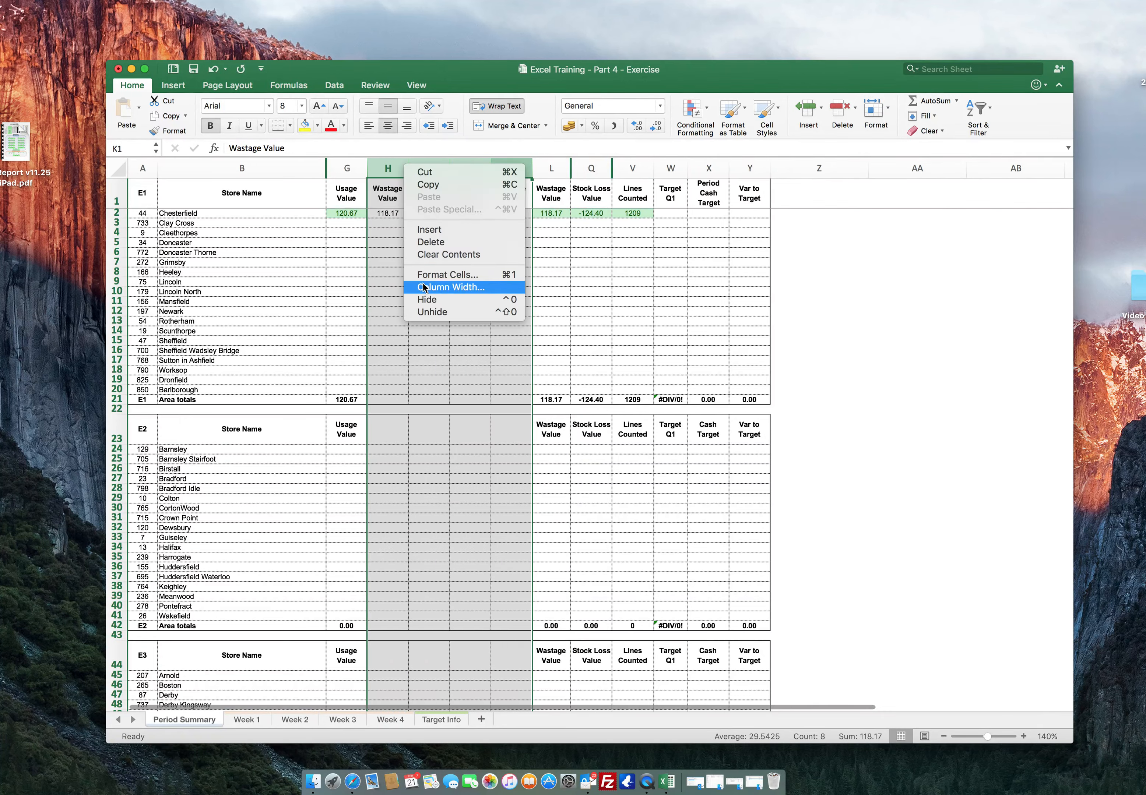
click(424, 300)
scroll(487, 291, down, 1)
scroll(487, 291, up, 1)
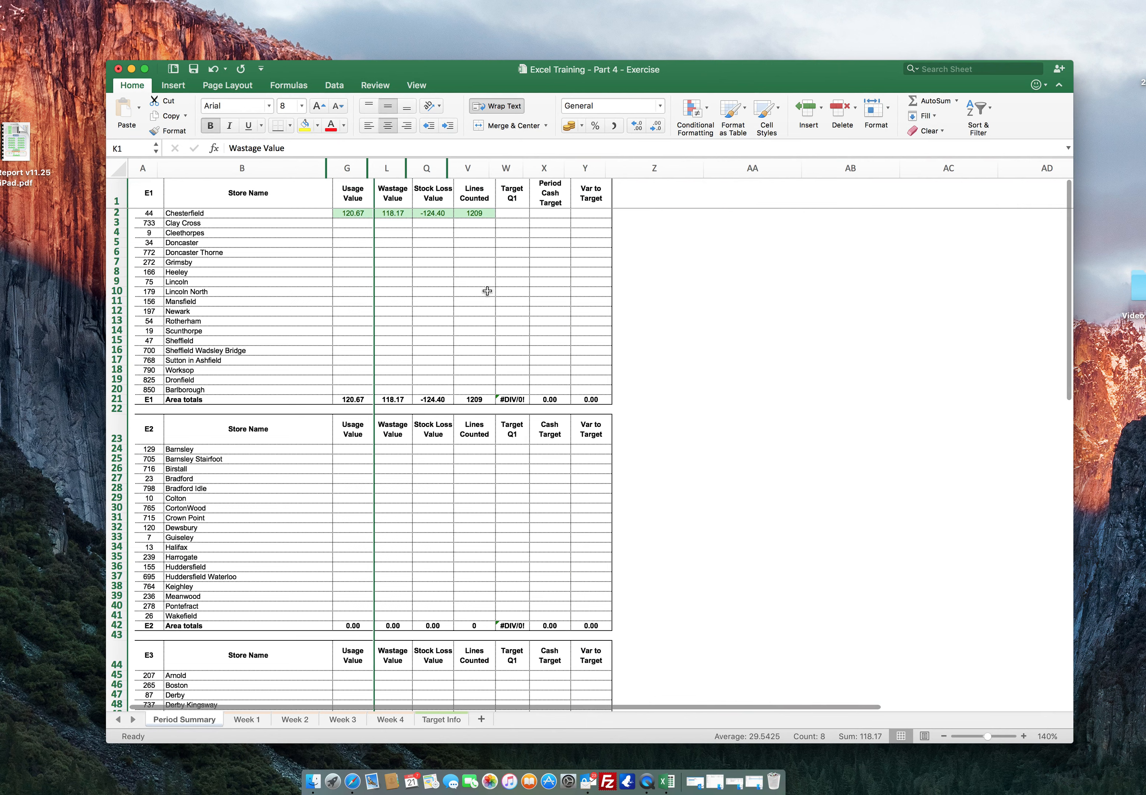
click(413, 268)
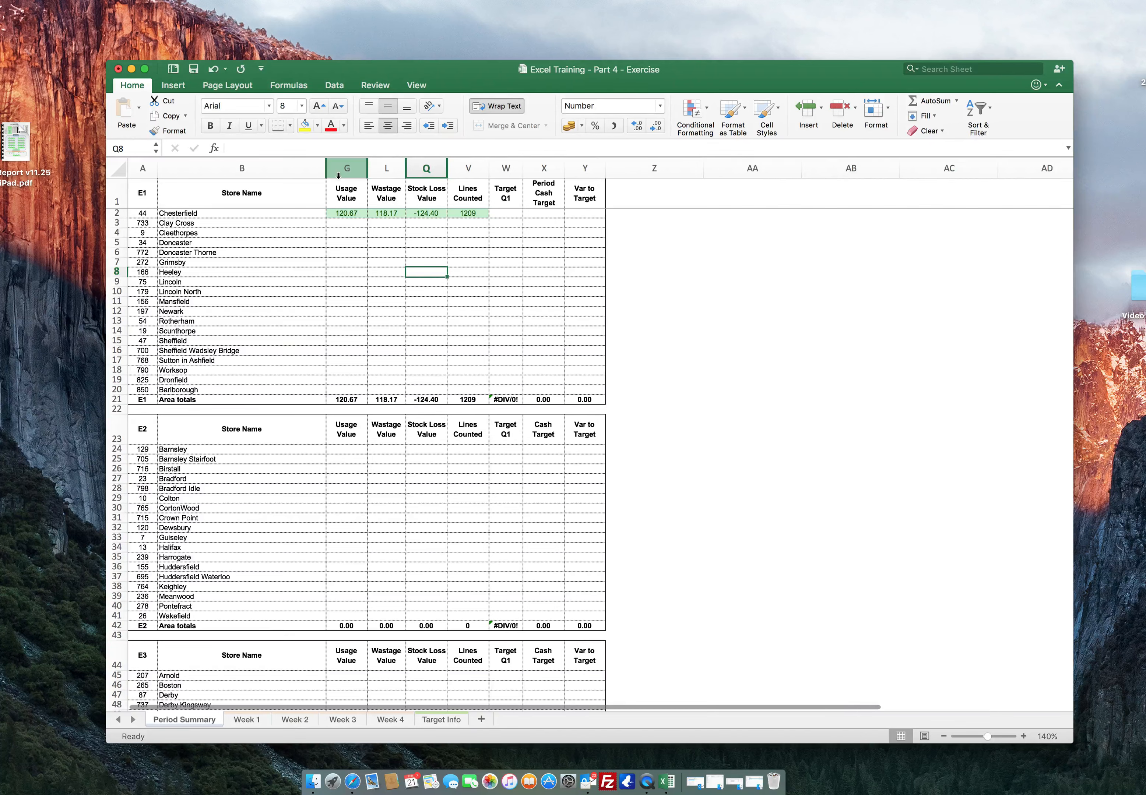
Try hiding the whole column range from Usage Value G to Wastage Value L, and undo it.
drag(385, 168, 349, 168)
right_click(356, 170)
click(375, 298)
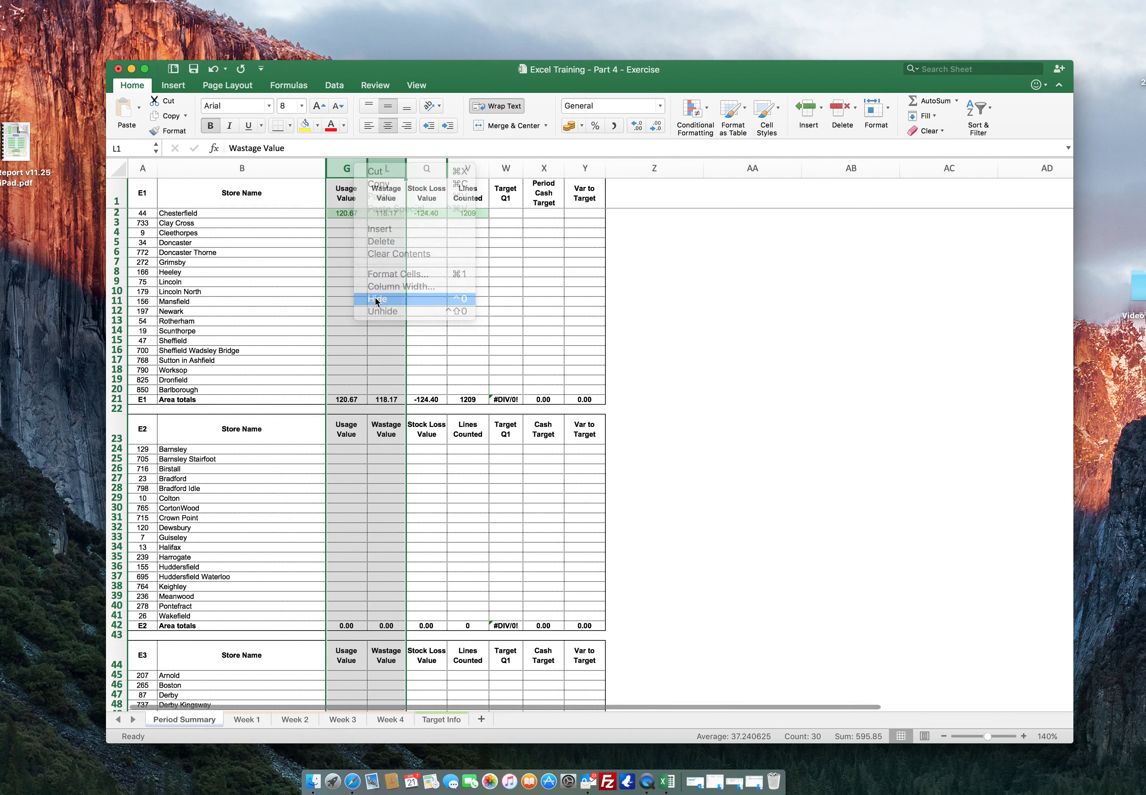
key(super+z)
Unhide the wastage helper columns between G and L, and hide columns H:K again.
right_click(385, 253)
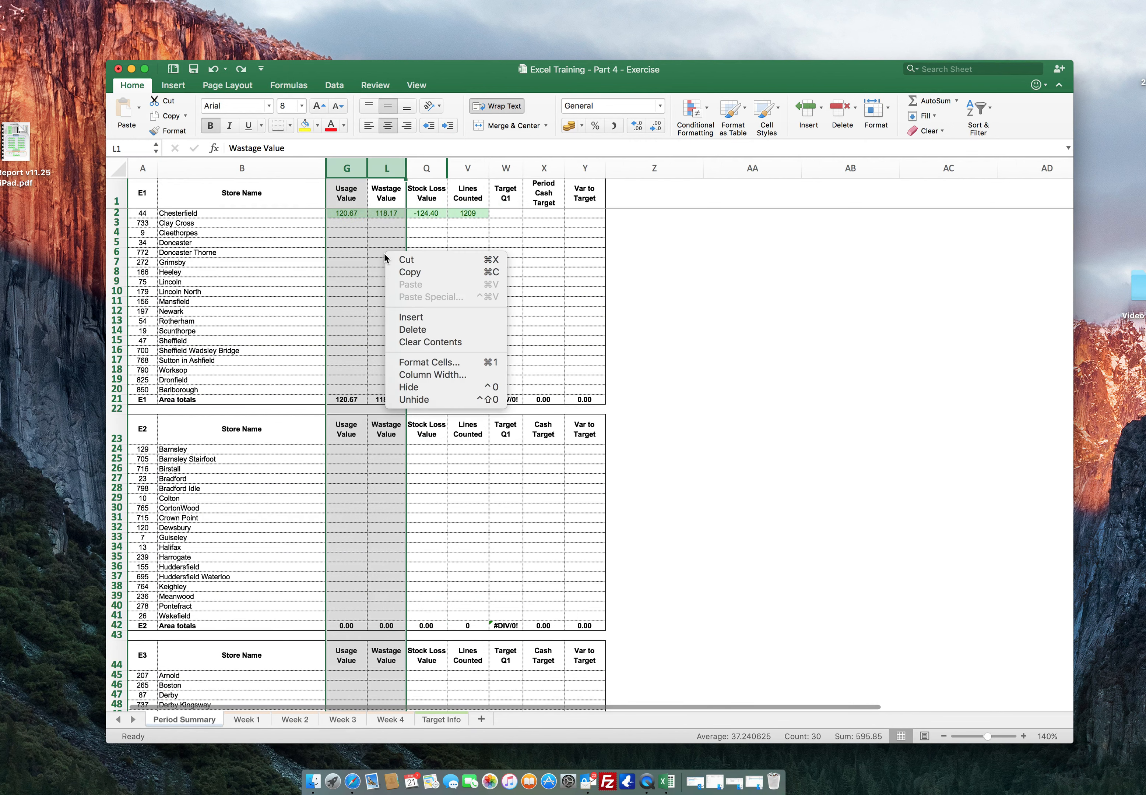
click(405, 399)
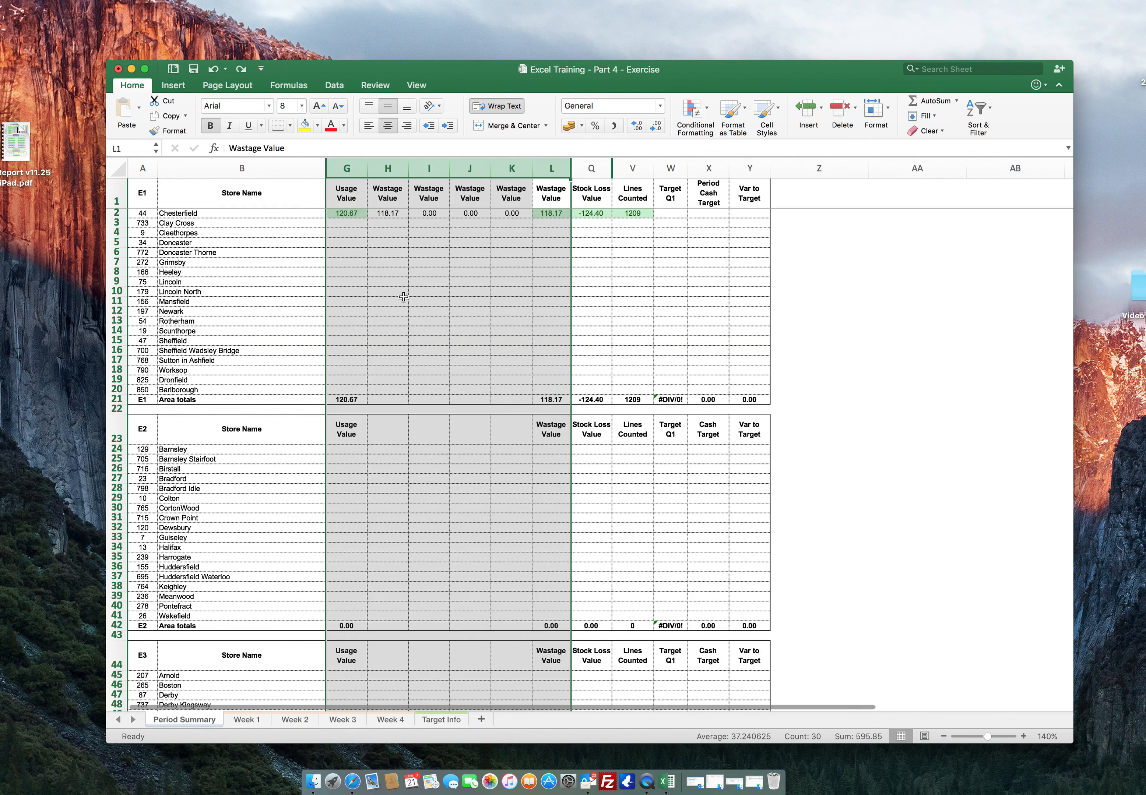
click(402, 236)
click(402, 236)
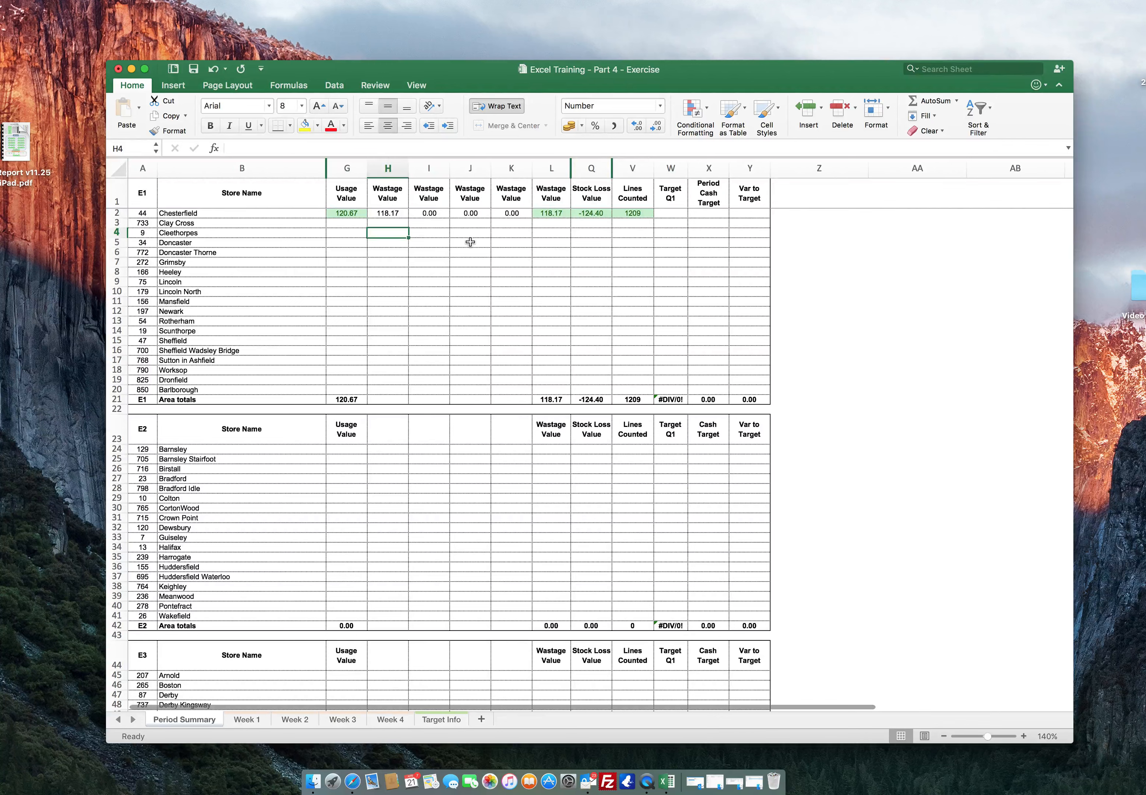
drag(401, 162, 512, 168)
right_click(511, 168)
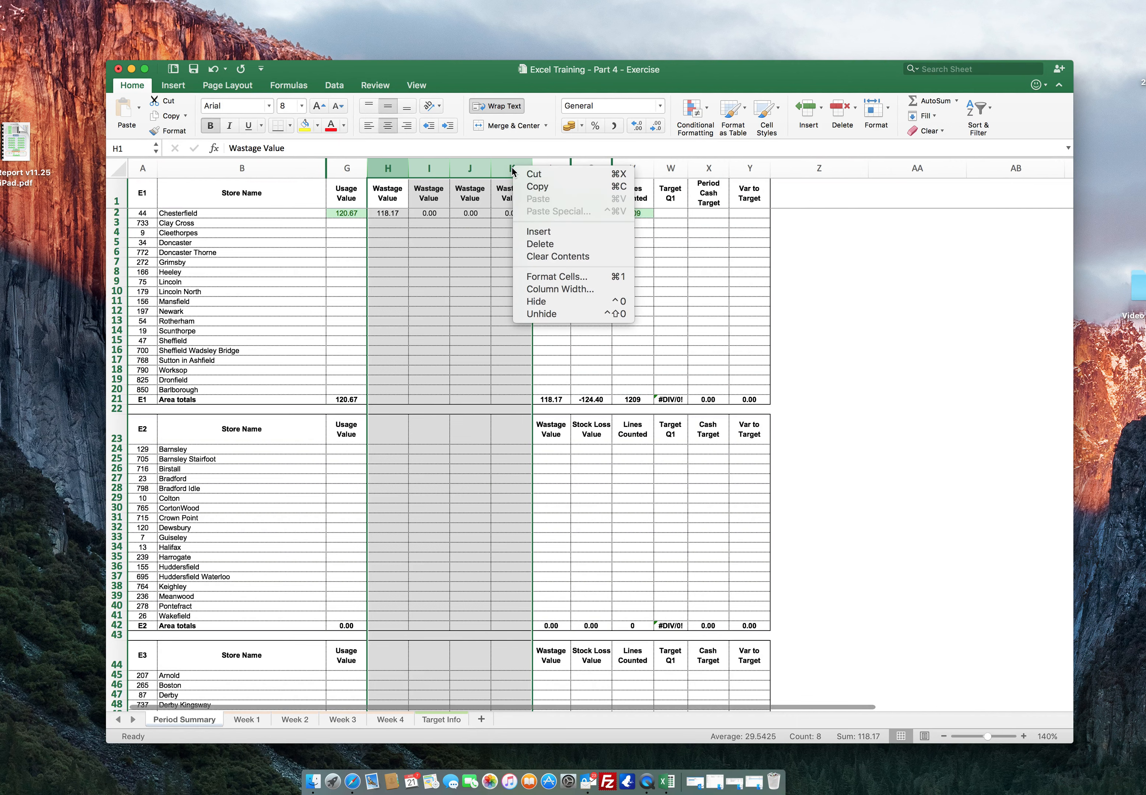
click(530, 301)
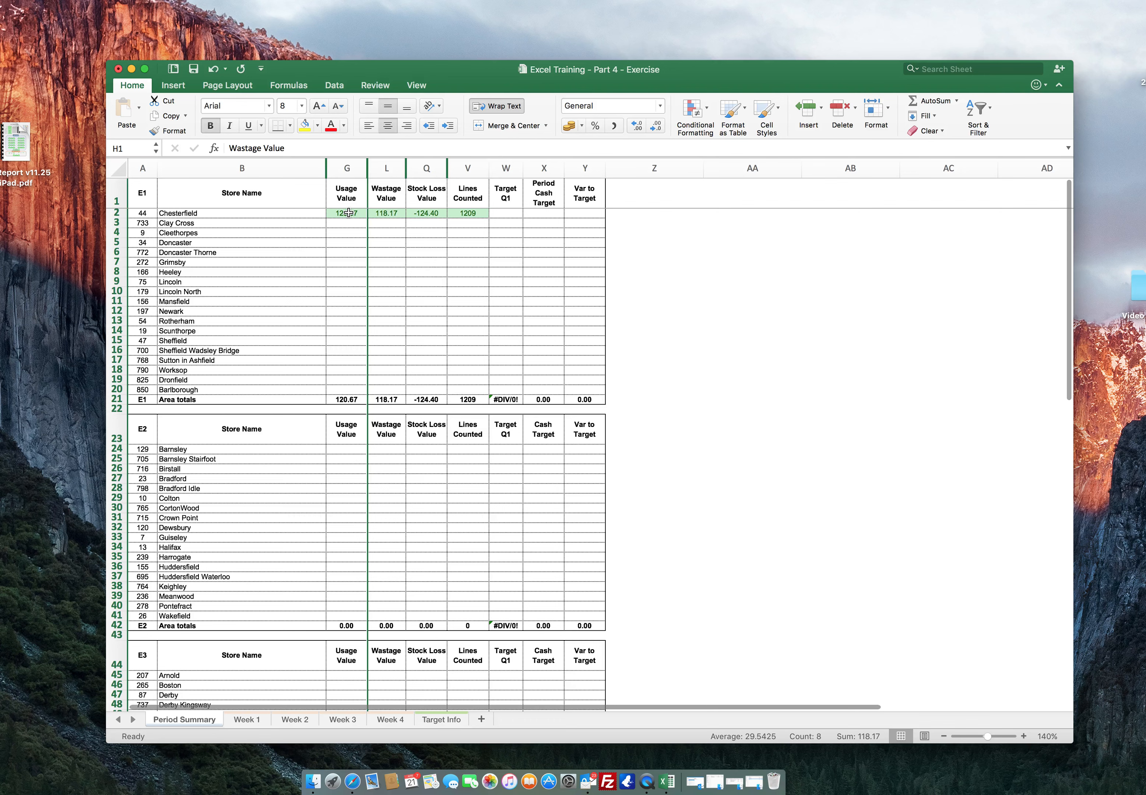
drag(348, 212, 467, 215)
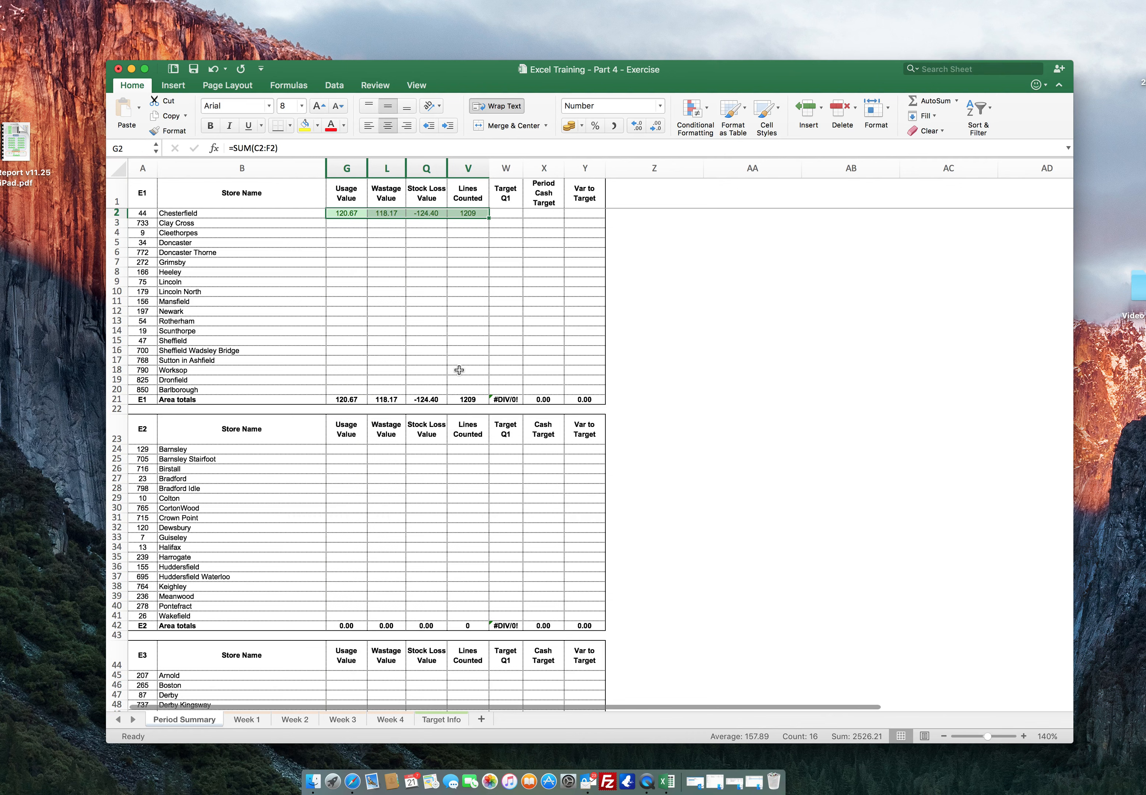
click(513, 205)
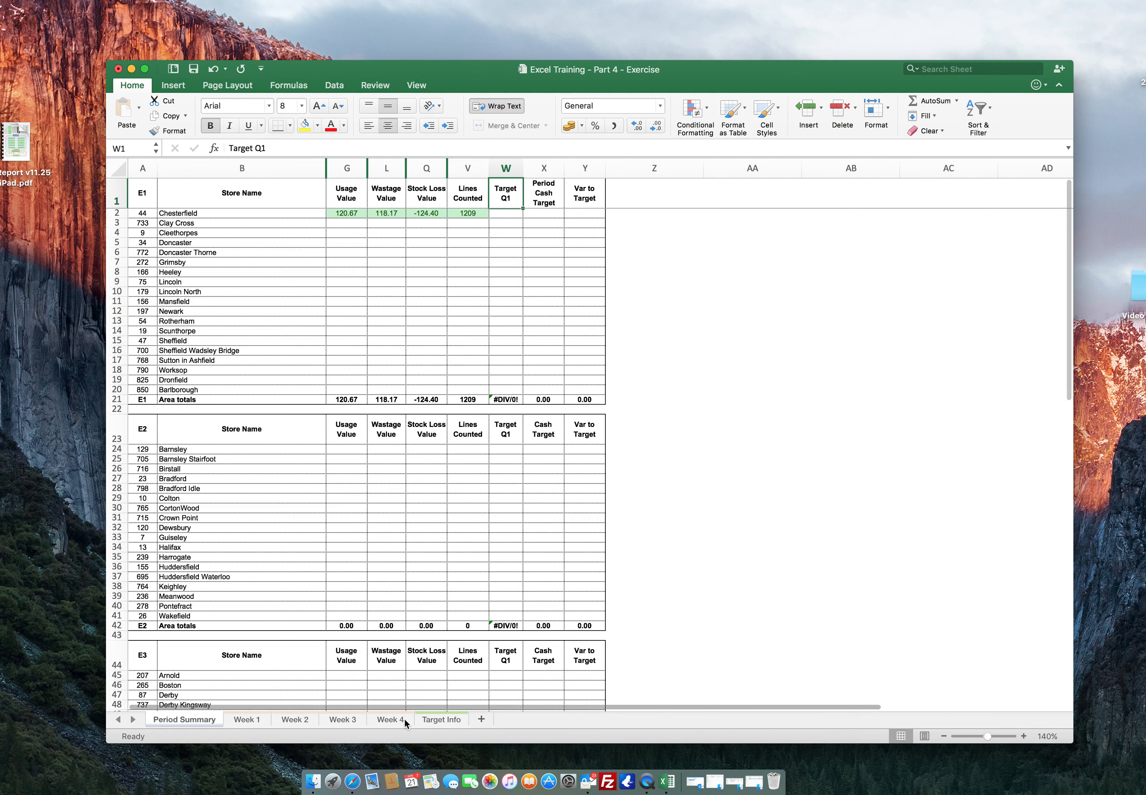
click(372, 720)
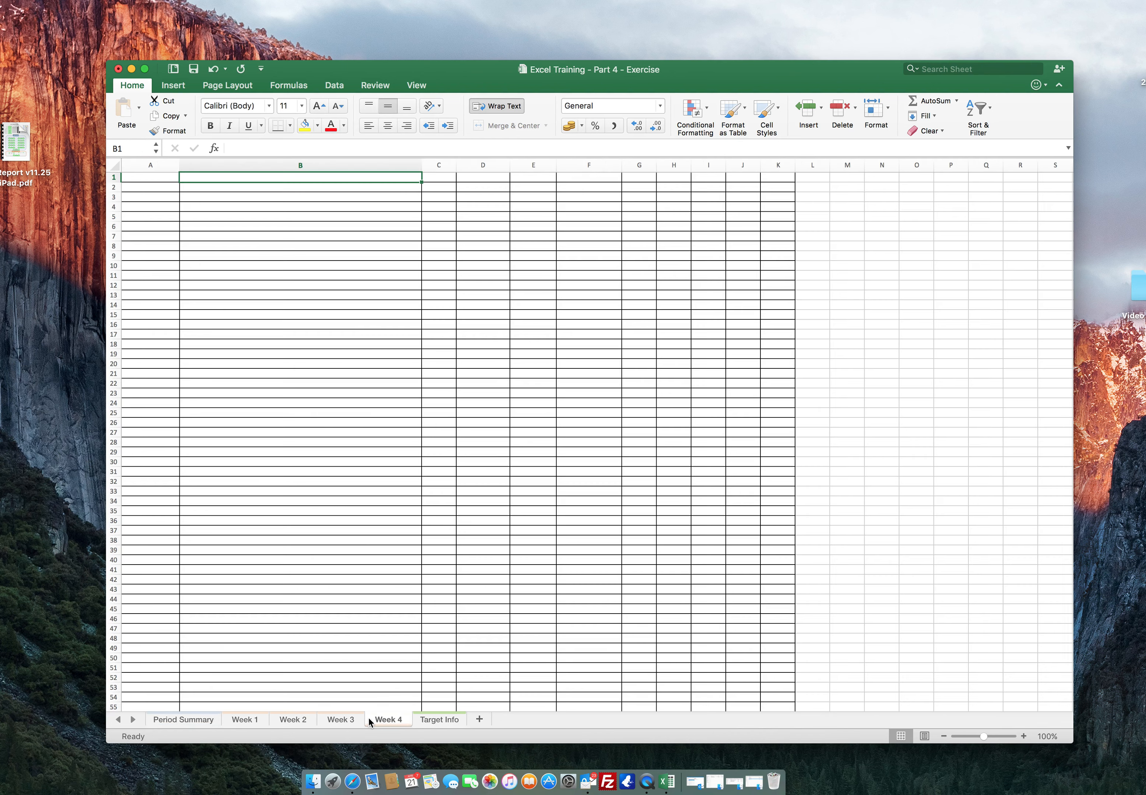
click(235, 720)
click(215, 719)
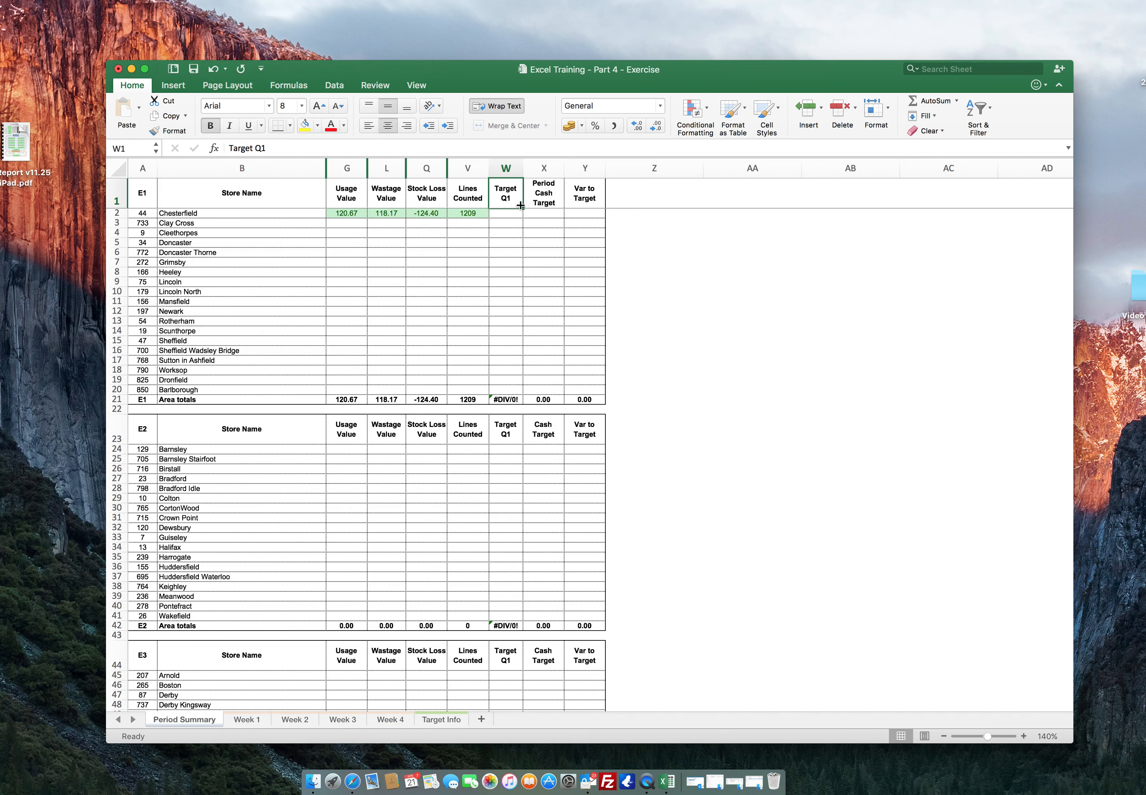
scroll(543, 290, left, 1)
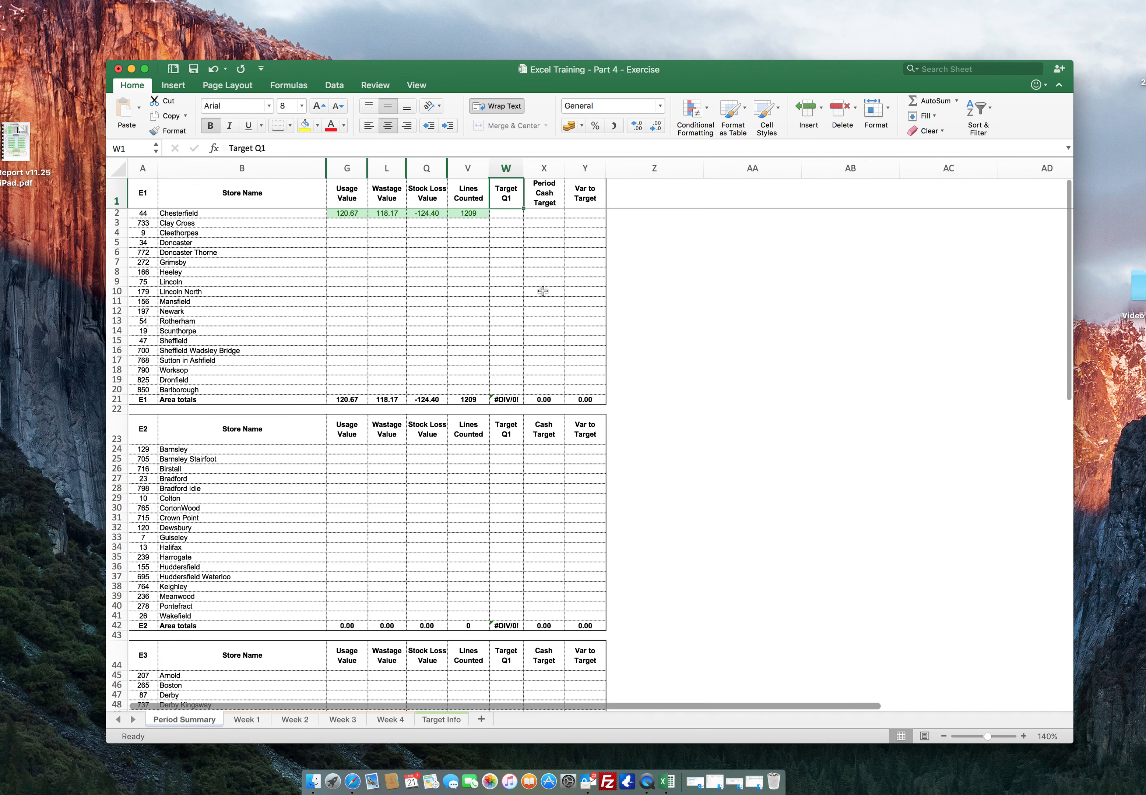